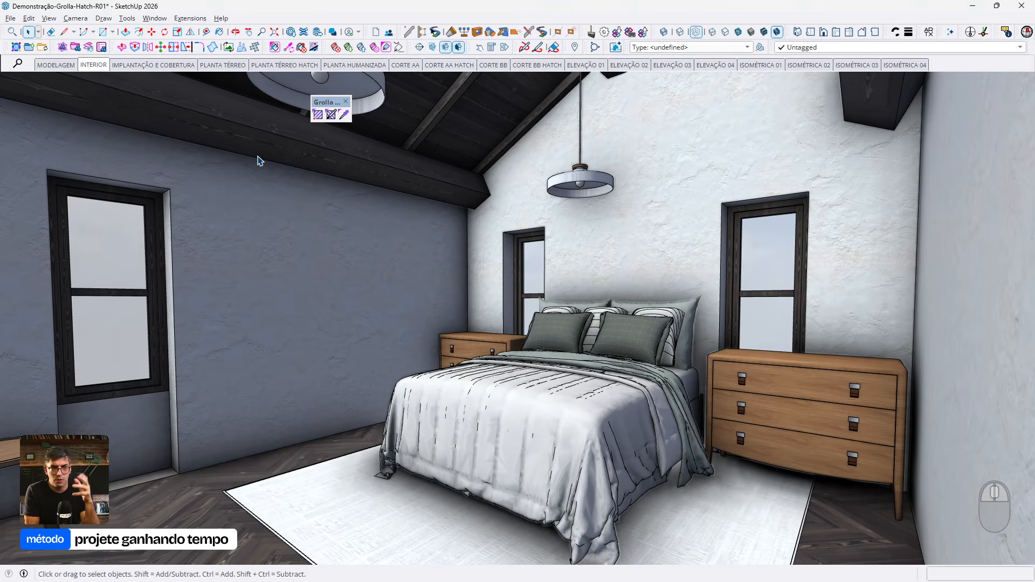
Restore the INTERIOR scene and look around the bedroom from the window wall down to the floor, rug and armchair
{"action": "middle_click_drag", "start_coordinate": [688, 302], "coordinate": [723, 309]}
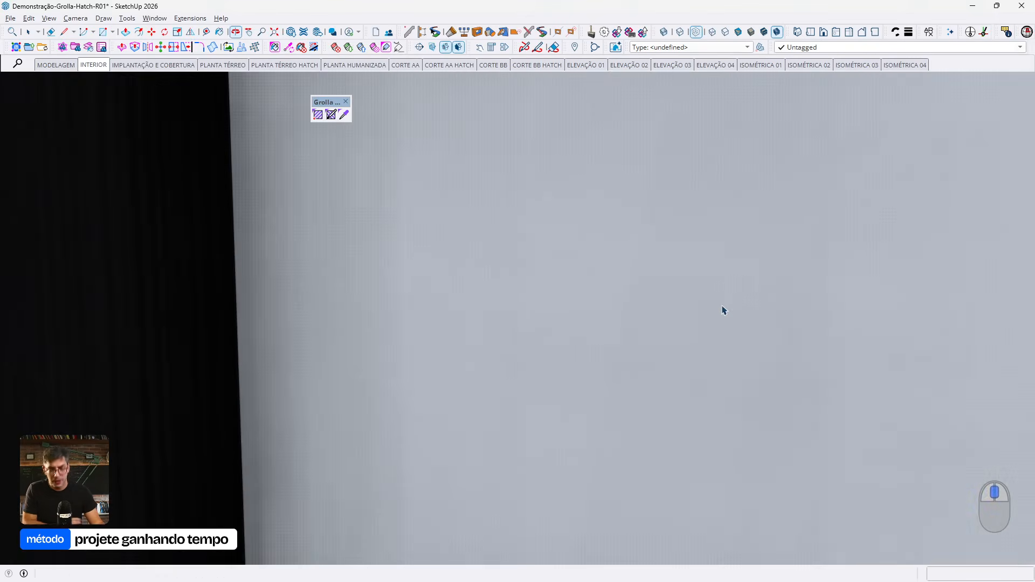
{"action": "key", "text": "shift+e"}
{"action": "left_click_drag", "start_coordinate": [670, 319], "coordinate": [409, 160]}
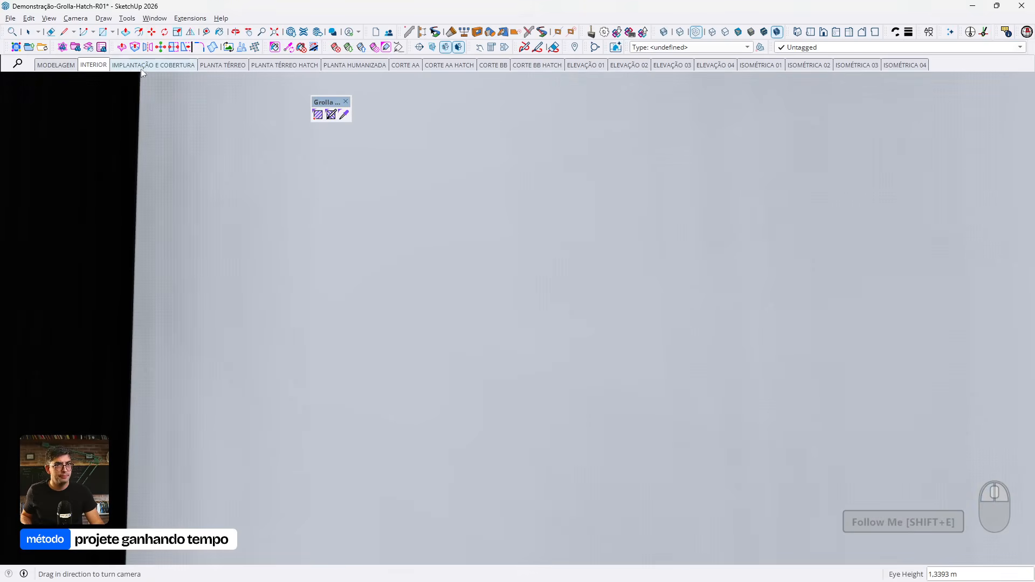
{"action": "left_click", "coordinate": [95, 65]}
{"action": "middle_click_drag", "start_coordinate": [518, 269], "coordinate": [701, 268]}
{"action": "left_click_drag", "start_coordinate": [598, 263], "coordinate": [776, 262]}
{"action": "middle_click_drag", "start_coordinate": [523, 264], "coordinate": [717, 302]}
{"action": "left_click_drag", "start_coordinate": [755, 334], "coordinate": [998, 377]}
{"action": "middle_click_drag", "start_coordinate": [545, 302], "coordinate": [718, 318]}
{"action": "left_click_drag", "start_coordinate": [739, 334], "coordinate": [998, 375]}
{"action": "middle_click_drag", "start_coordinate": [545, 318], "coordinate": [781, 332]}
{"action": "left_click_drag", "start_coordinate": [510, 356], "coordinate": [782, 372]}
{"action": "middle_click_drag", "start_coordinate": [469, 349], "coordinate": [704, 345]}
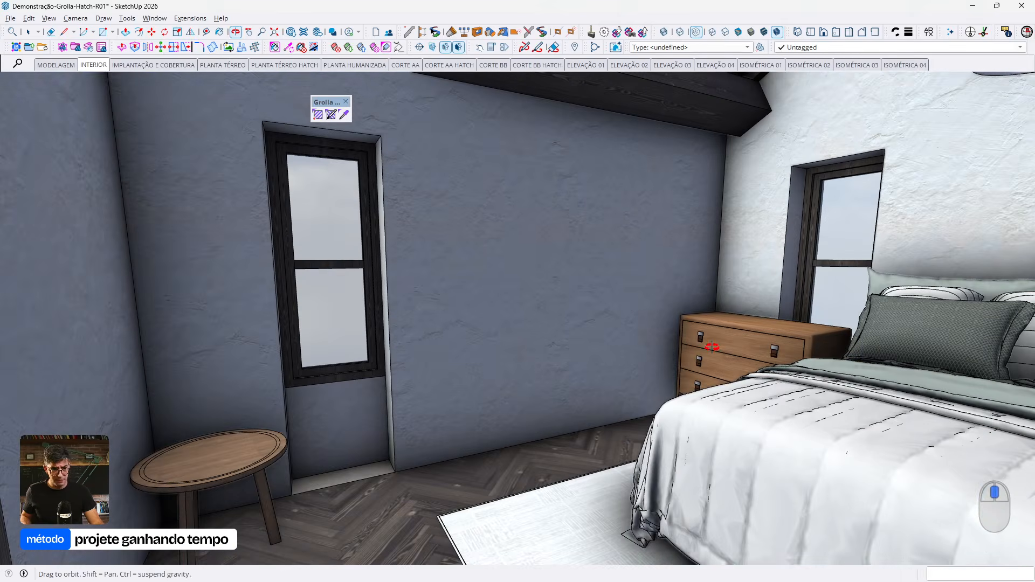
{"action": "left_click_drag", "start_coordinate": [695, 415], "coordinate": [730, 577]}
{"action": "left_click_drag", "start_coordinate": [598, 178], "coordinate": [661, 363]}
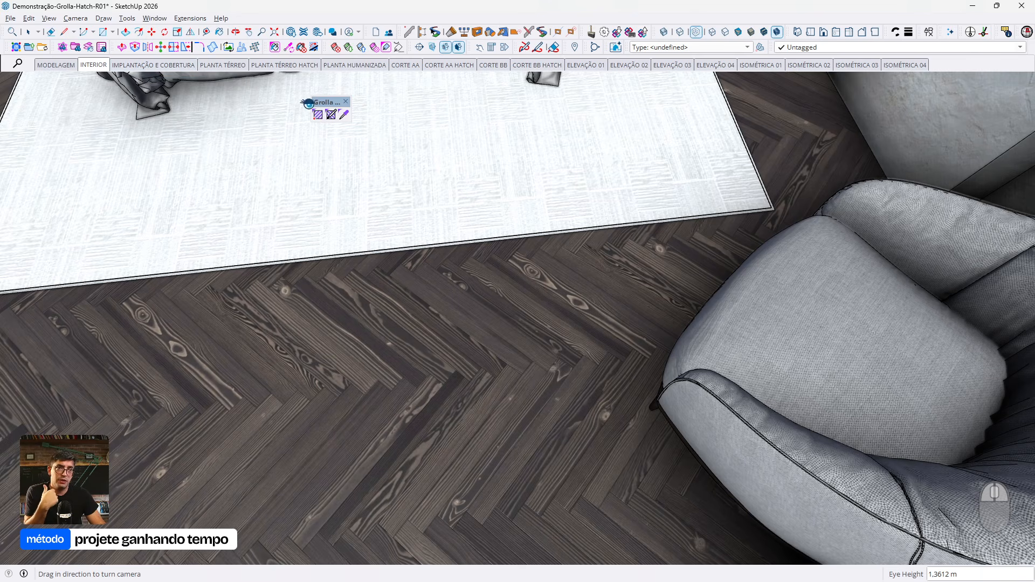
Start the Grolla Hatch parametric hatching tool and check its list of available patterns
{"action": "left_click_drag", "start_coordinate": [325, 104], "coordinate": [317, 101]}
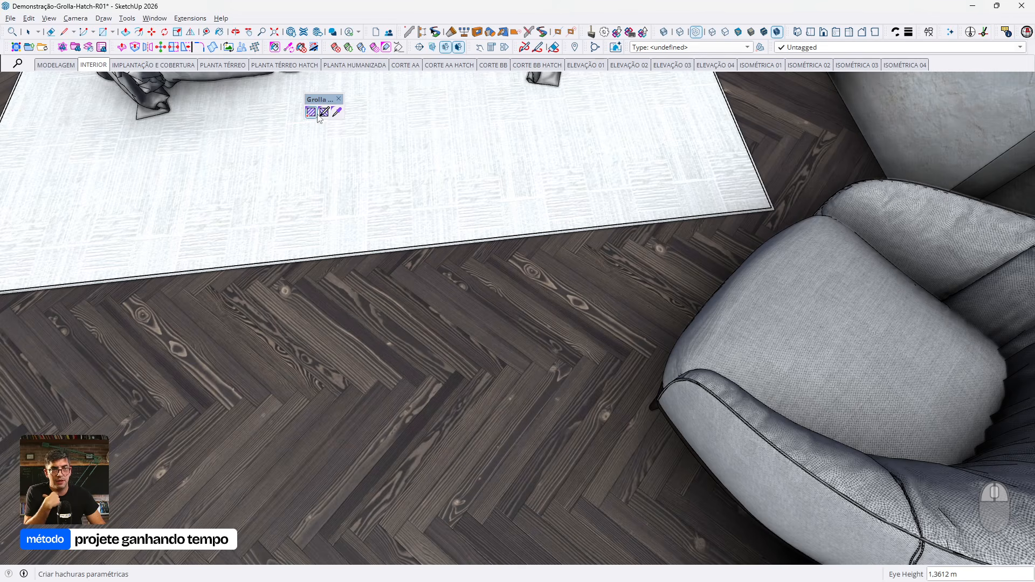
{"action": "left_click", "coordinate": [311, 112]}
{"action": "left_click_drag", "start_coordinate": [270, 160], "coordinate": [275, 160]}
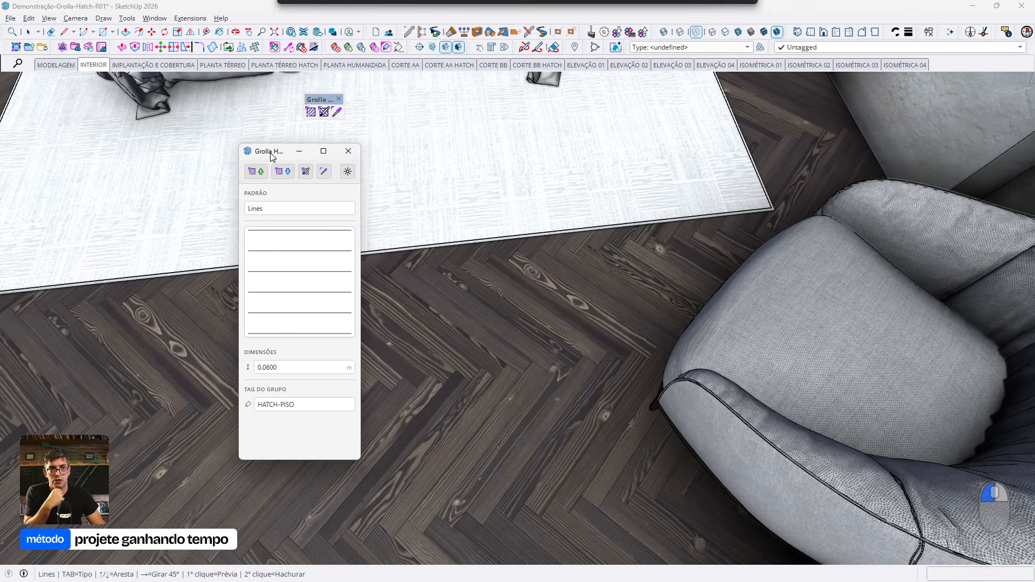
{"action": "left_click", "coordinate": [292, 210]}
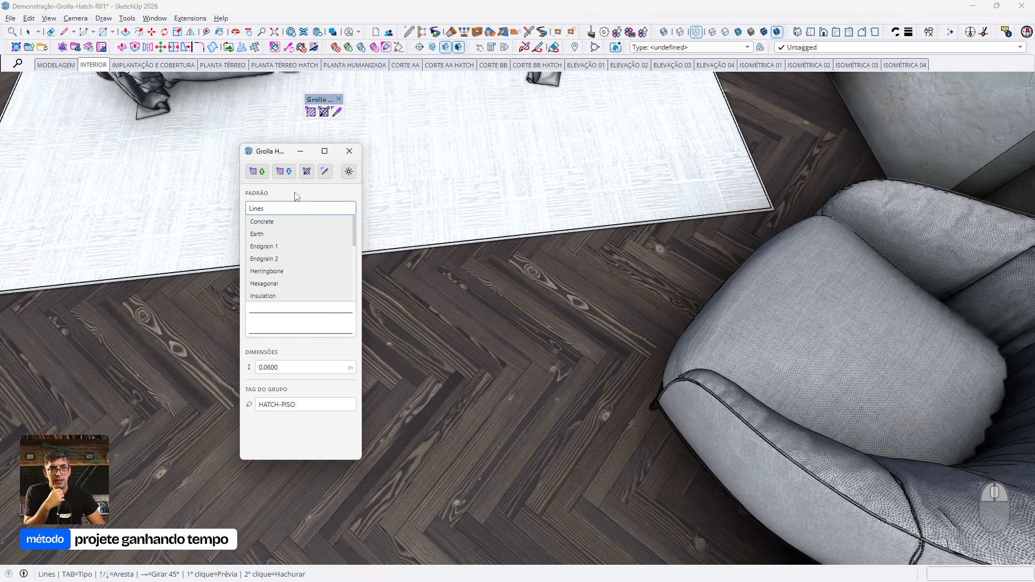
{"action": "left_click", "coordinate": [293, 191]}
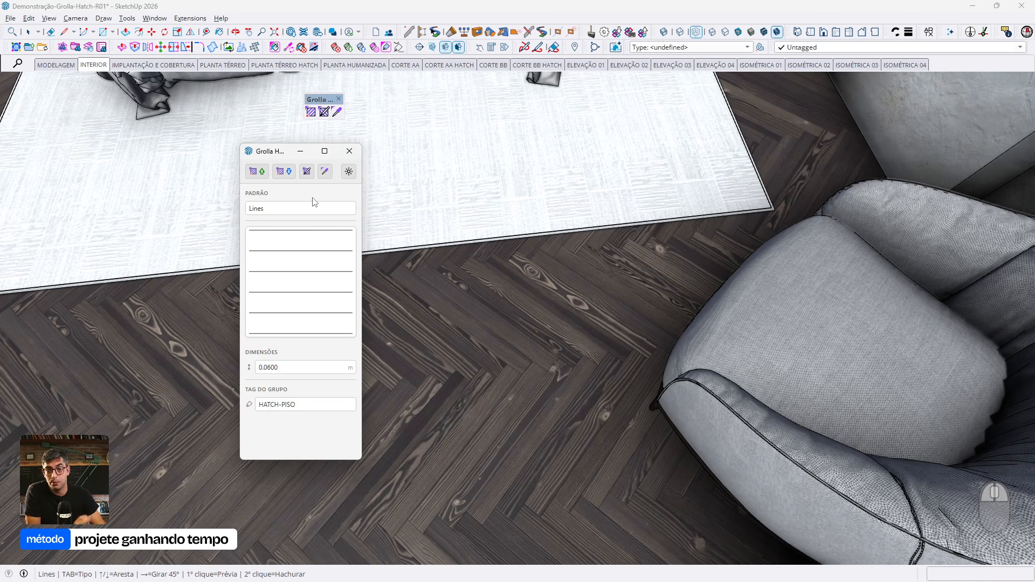
Preview the Lines hatch on the exterior side wall with the window in the MODELAGEM scene, using hidden-line display
{"action": "left_click", "coordinate": [38, 65]}
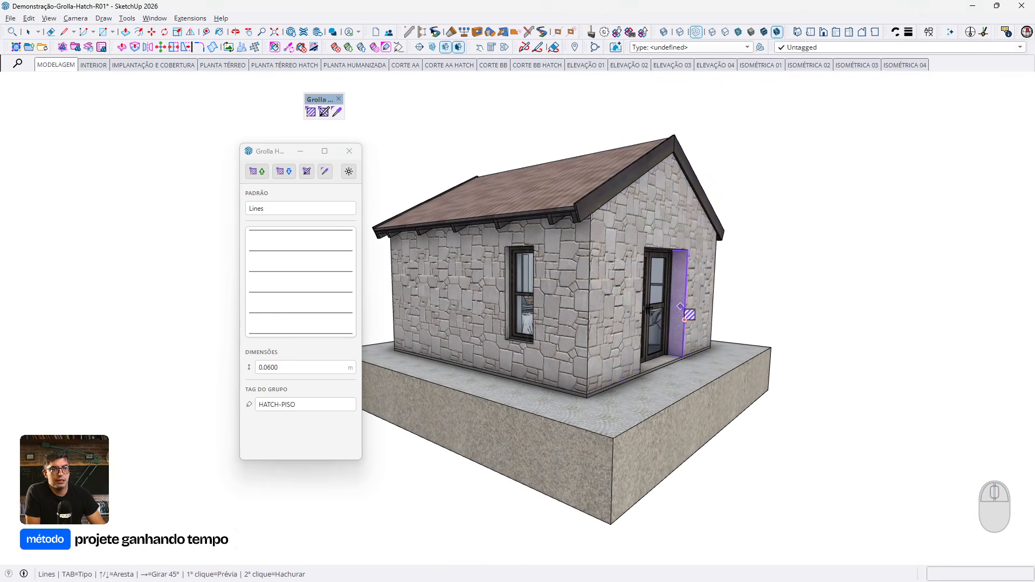
{"action": "scroll", "coordinate": [536, 323], "scroll_direction": "up", "scroll_amount": 3}
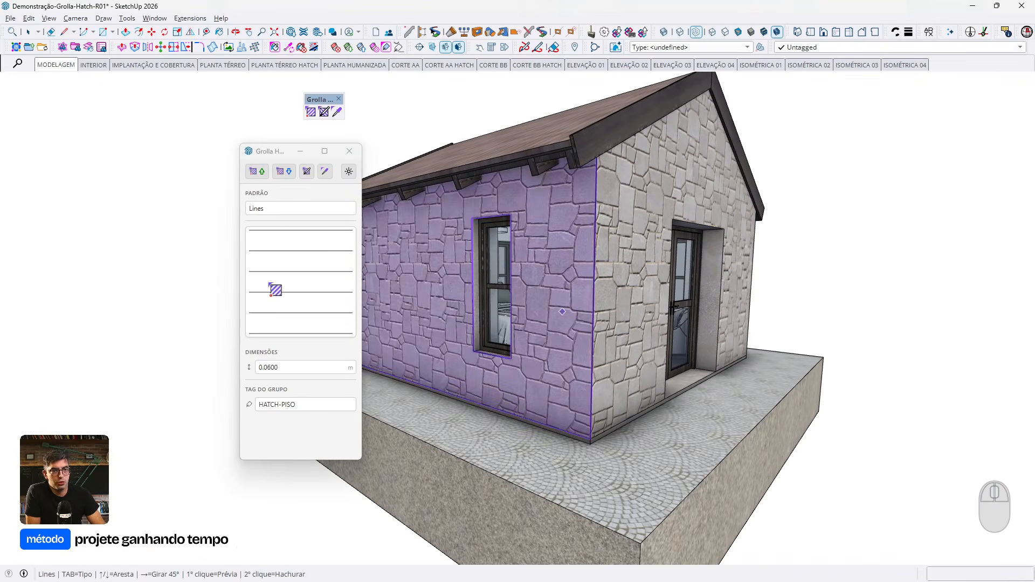
{"action": "scroll", "coordinate": [563, 301], "scroll_direction": "up", "scroll_amount": 2}
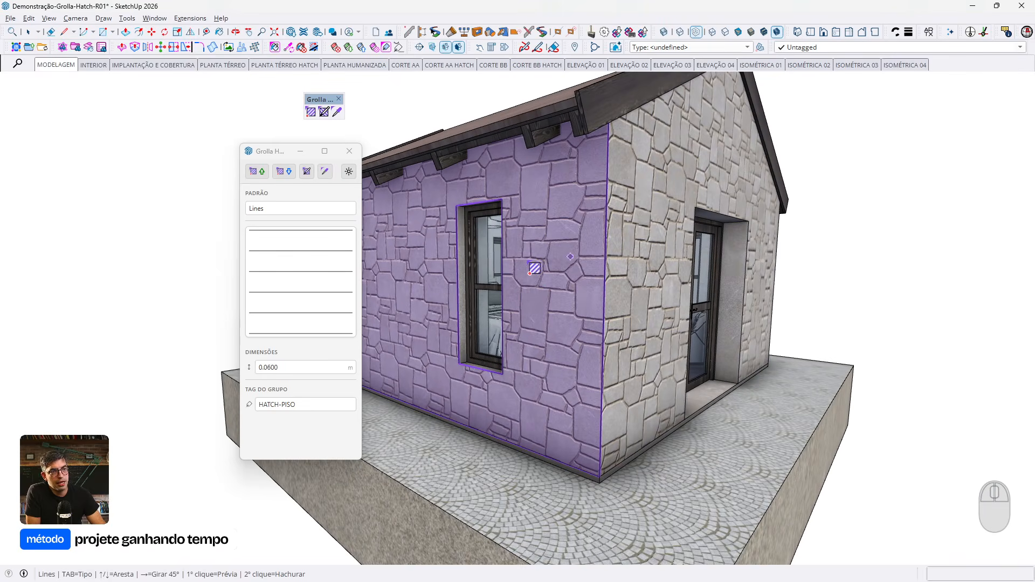
{"action": "middle_click_drag", "start_coordinate": [651, 284], "coordinate": [613, 308]}
{"action": "scroll", "coordinate": [625, 313], "scroll_direction": "down", "scroll_amount": 5}
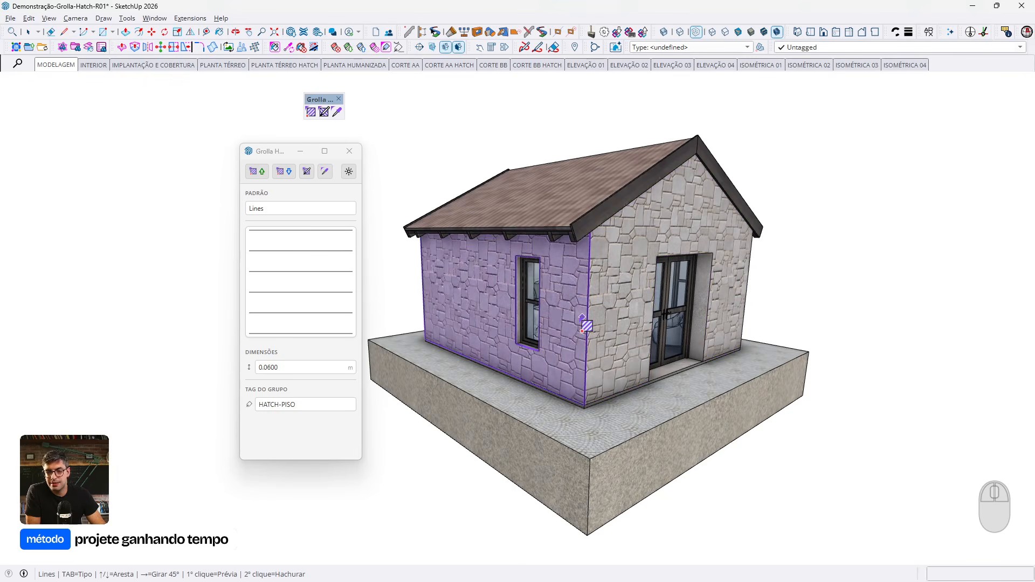
{"action": "scroll", "coordinate": [586, 326], "scroll_direction": "up", "scroll_amount": 2}
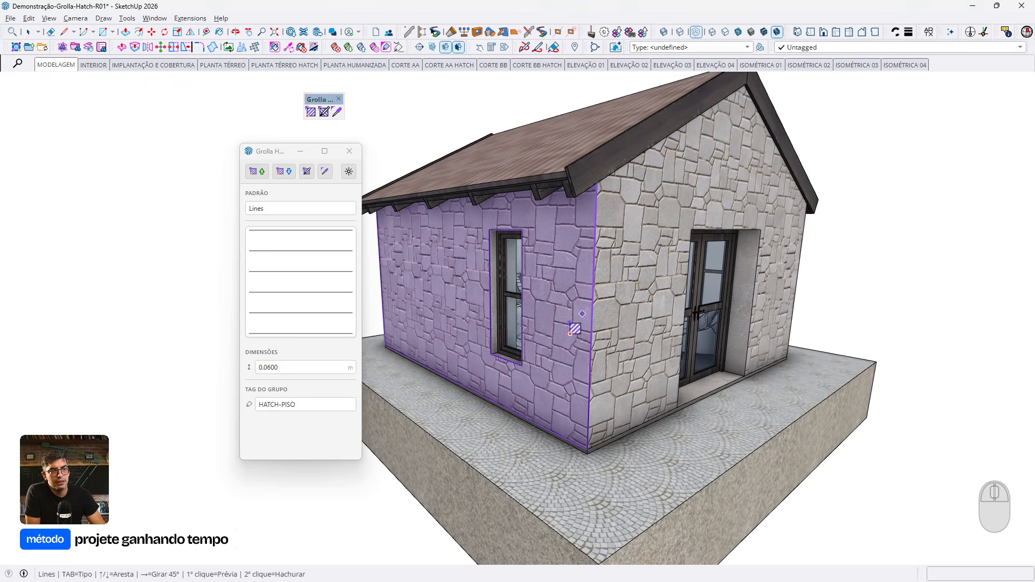
{"action": "left_click", "coordinate": [561, 307]}
{"action": "scroll", "coordinate": [563, 302], "scroll_direction": "up", "scroll_amount": 3}
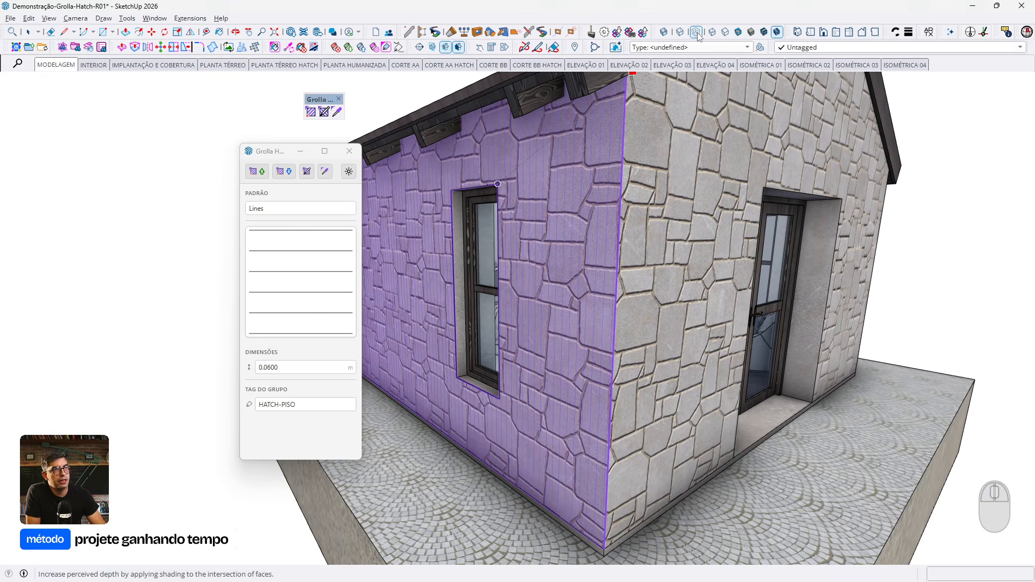
{"action": "left_click", "coordinate": [726, 32]}
{"action": "mouse_move", "coordinate": [554, 225]}
{"action": "middle_mouse_down"}
{"action": "mouse_move", "coordinate": [577, 259]}
{"action": "mouse_move", "coordinate": [707, 261]}
{"action": "mouse_move", "coordinate": [695, 253]}
{"action": "middle_mouse_up"}
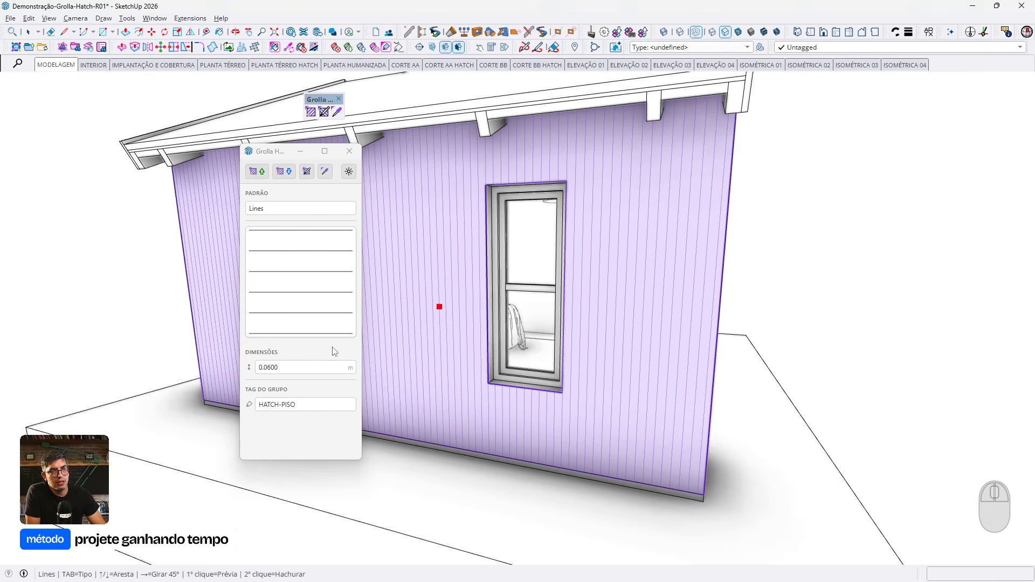
Try the Lines hatch preview with a spacing of 0.1 m and of 1 m
{"action": "left_click_drag", "start_coordinate": [285, 367], "coordinate": [239, 377]}
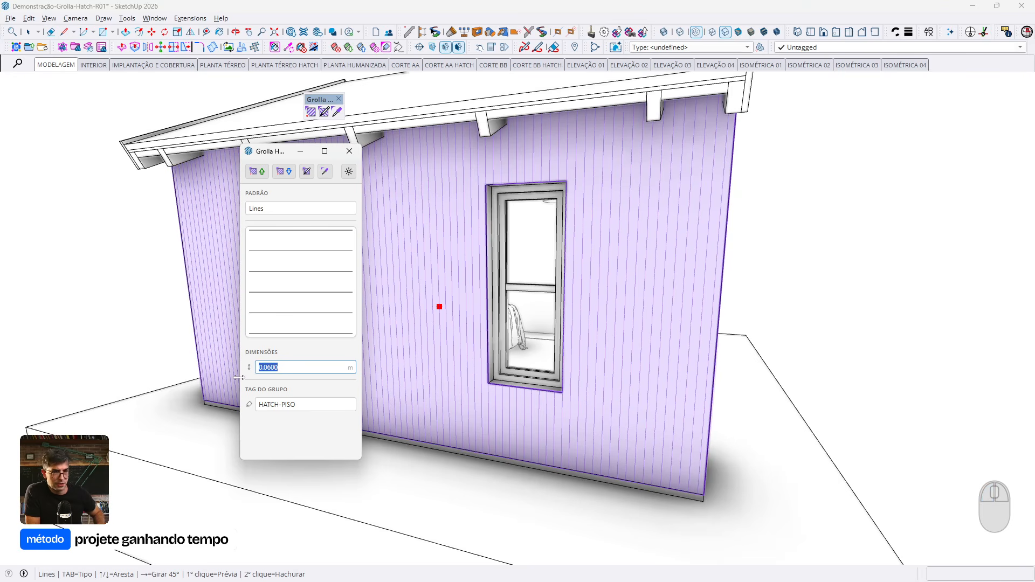
{"action": "type", "text": "0.1"}
{"action": "key", "text": "Return"}
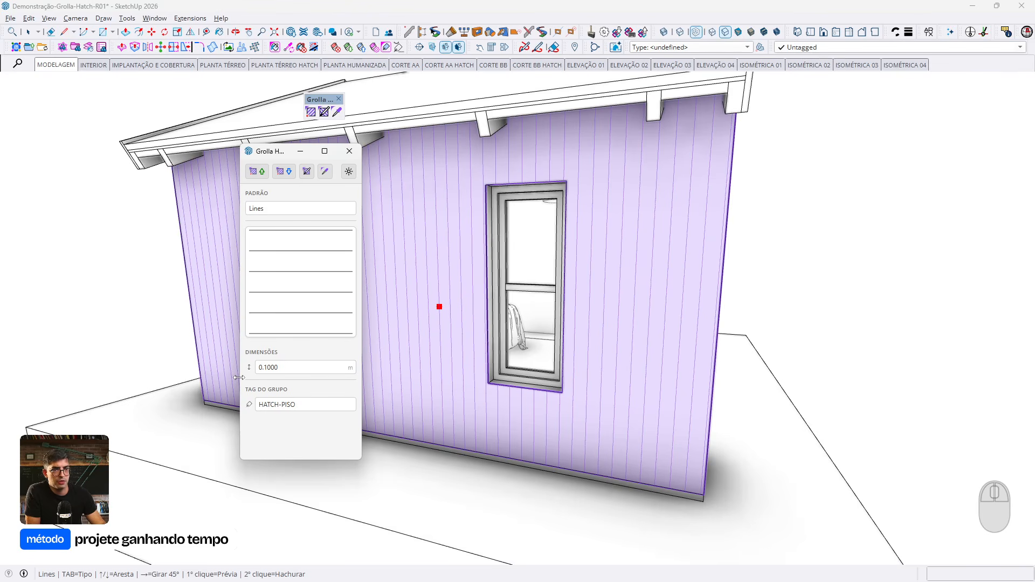
{"action": "left_click", "coordinate": [273, 369]}
{"action": "type", "text": "1"}
{"action": "key", "text": "Return"}
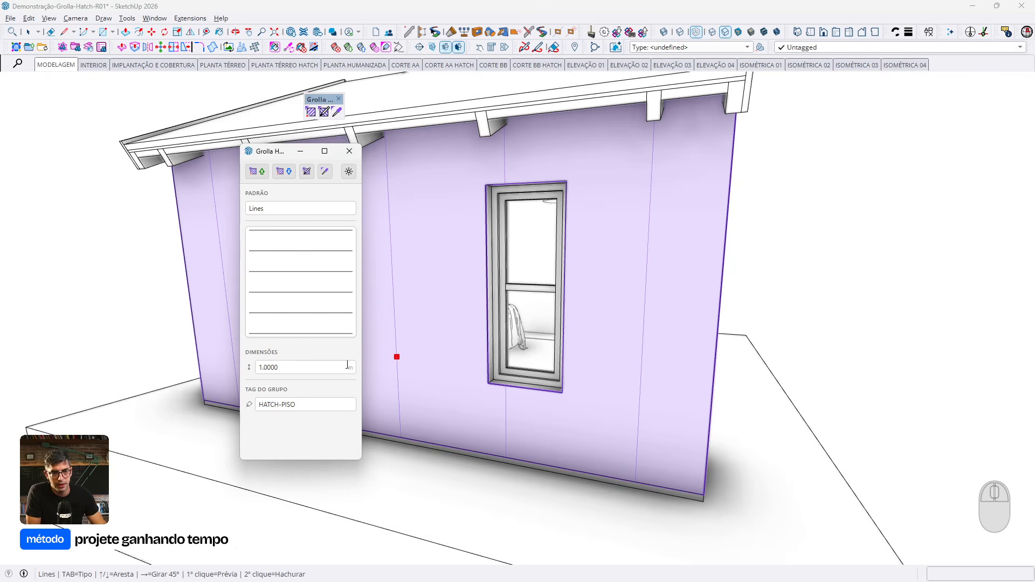
Set the Lines hatch spacing to 0.06 m and show the model with its material textures
{"action": "left_click", "coordinate": [397, 356]}
{"action": "type", "text": "0.06"}
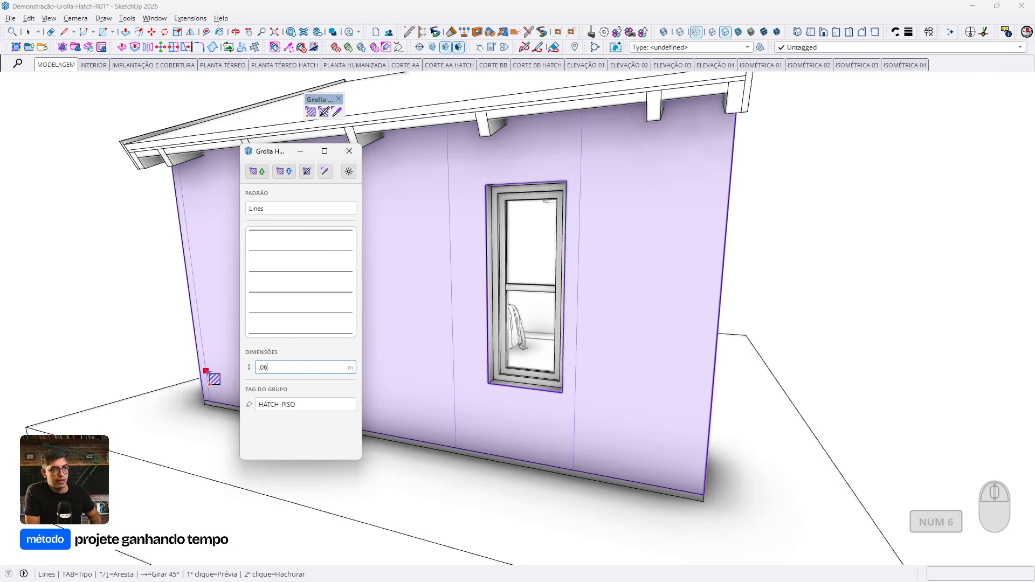
{"action": "key", "text": "Return"}
{"action": "middle_click_drag", "start_coordinate": [573, 272], "coordinate": [588, 246]}
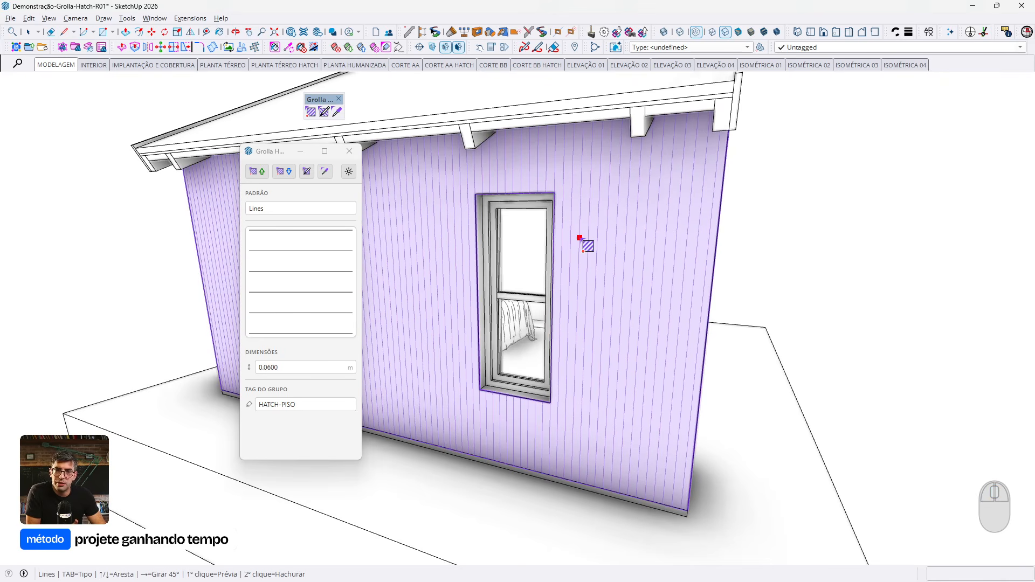
{"action": "left_click", "coordinate": [765, 32]}
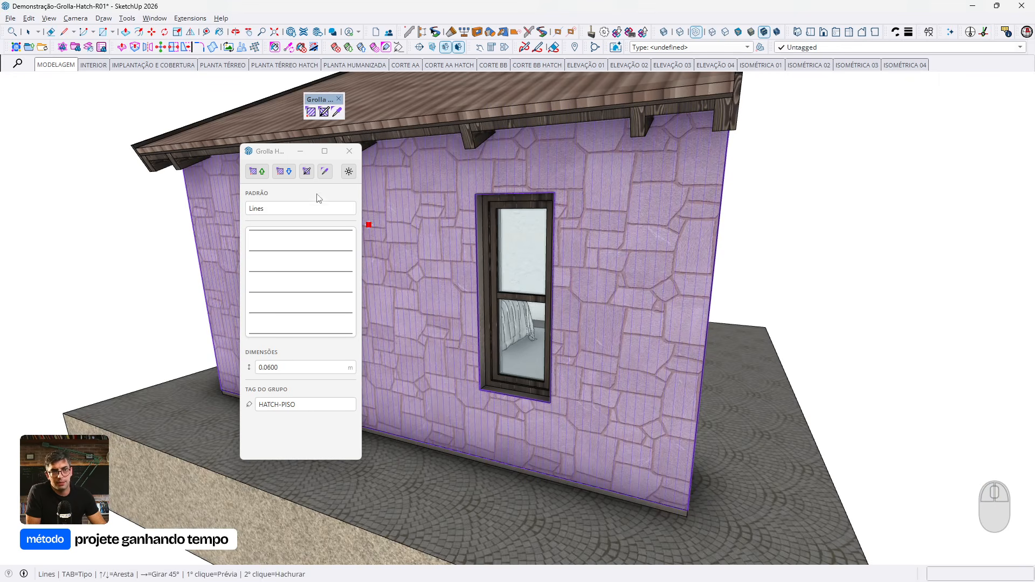
Change the hatch pattern for the previewed side wall to Stone 4
{"action": "left_click", "coordinate": [313, 209]}
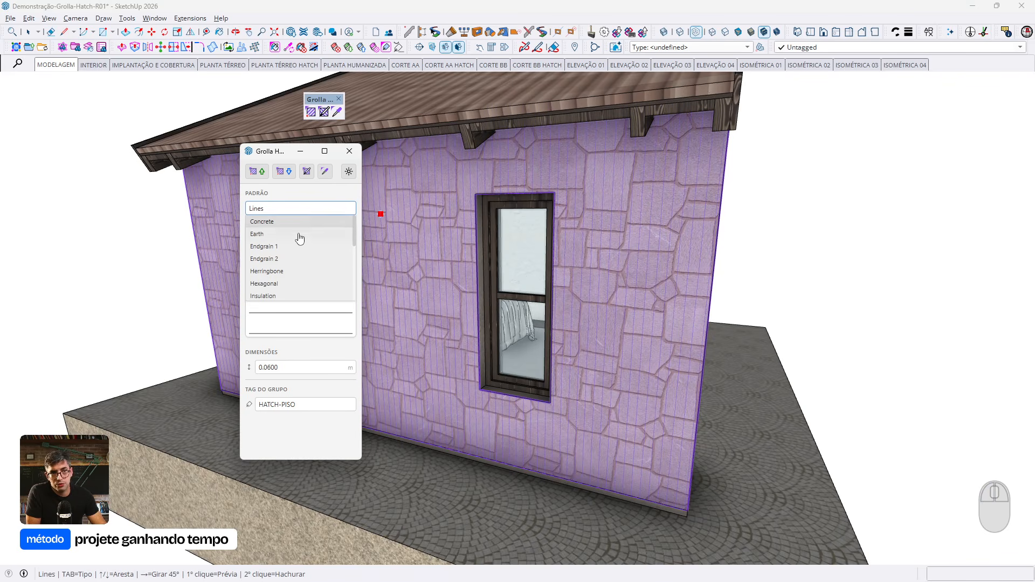
{"action": "scroll", "coordinate": [300, 259], "scroll_direction": "down", "scroll_amount": 3}
{"action": "left_click", "coordinate": [291, 285]}
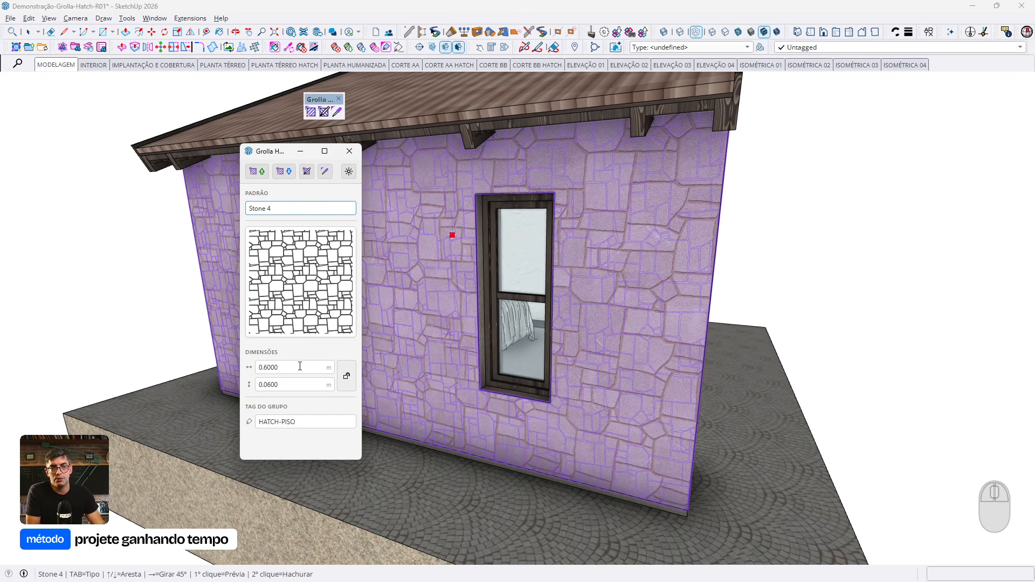
Set the Stone 4 hatch to 1 m horizontally and 0.1 m vertically, and lock the two dimensions together
{"action": "left_click_drag", "start_coordinate": [291, 367], "coordinate": [249, 370]}
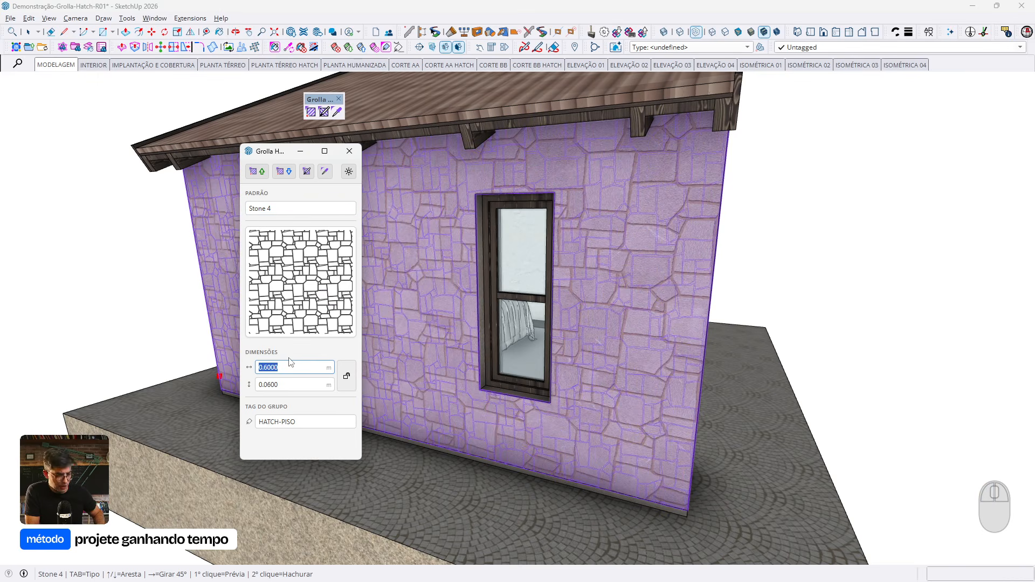
{"action": "type", "text": "1"}
{"action": "key", "text": "Return"}
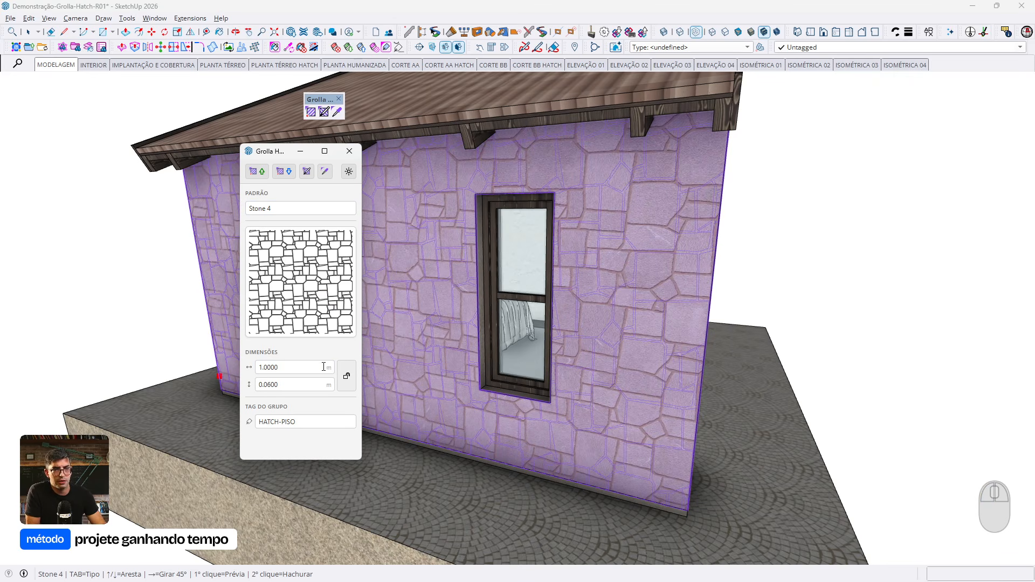
{"action": "left_click_drag", "start_coordinate": [294, 384], "coordinate": [232, 396]}
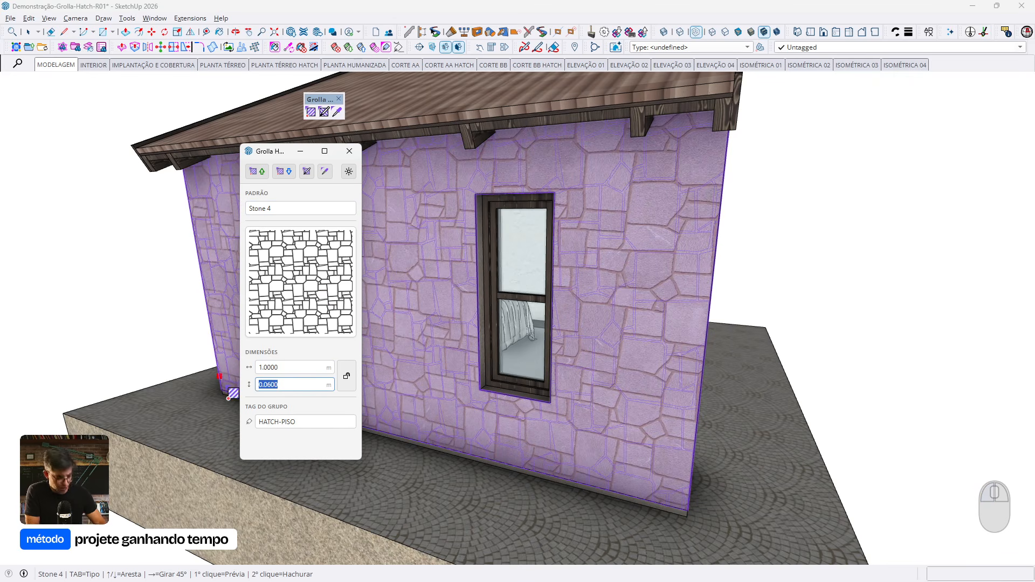
{"action": "type", "text": "0.1"}
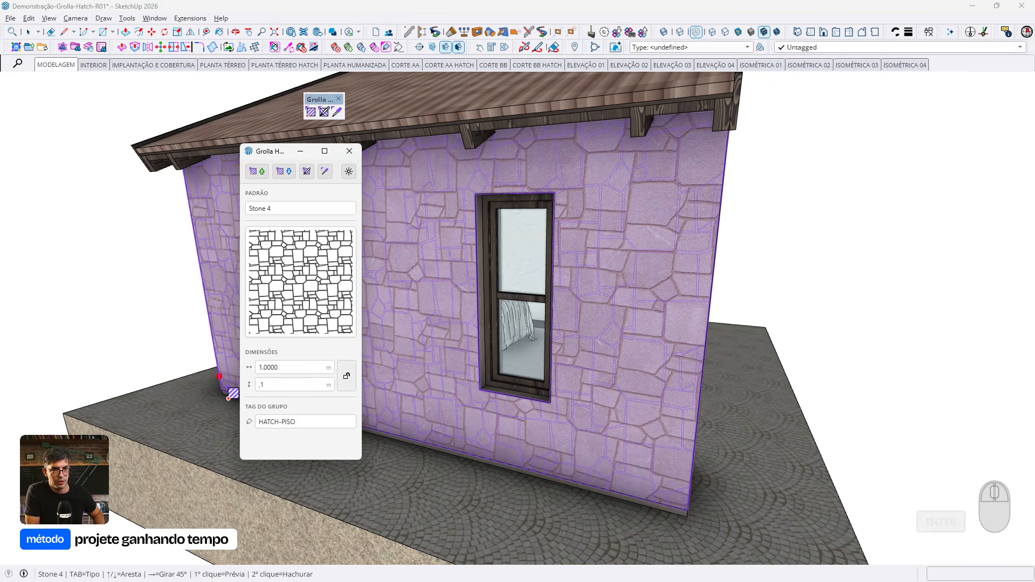
{"action": "key", "text": "Return"}
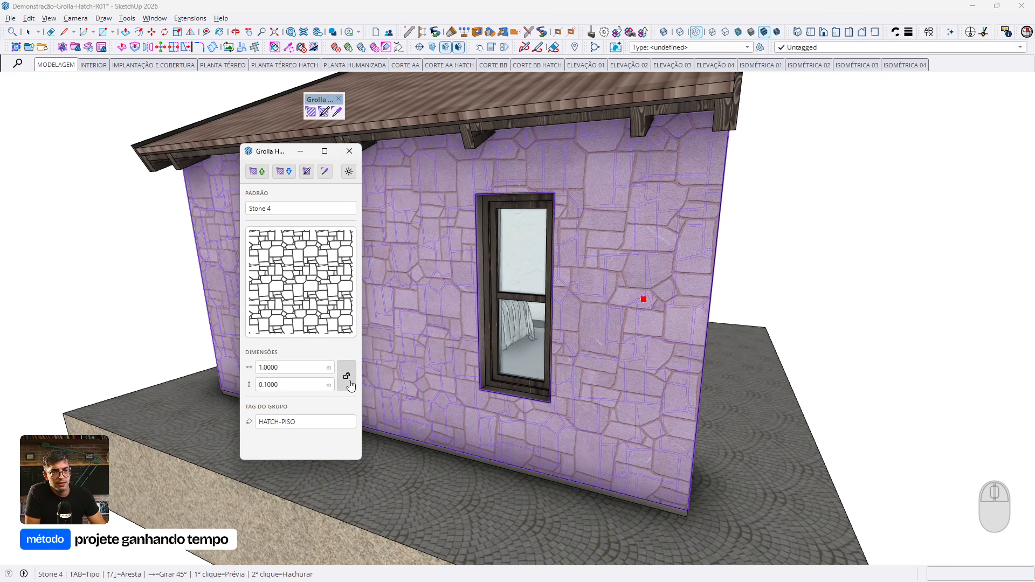
{"action": "left_click", "coordinate": [350, 383]}
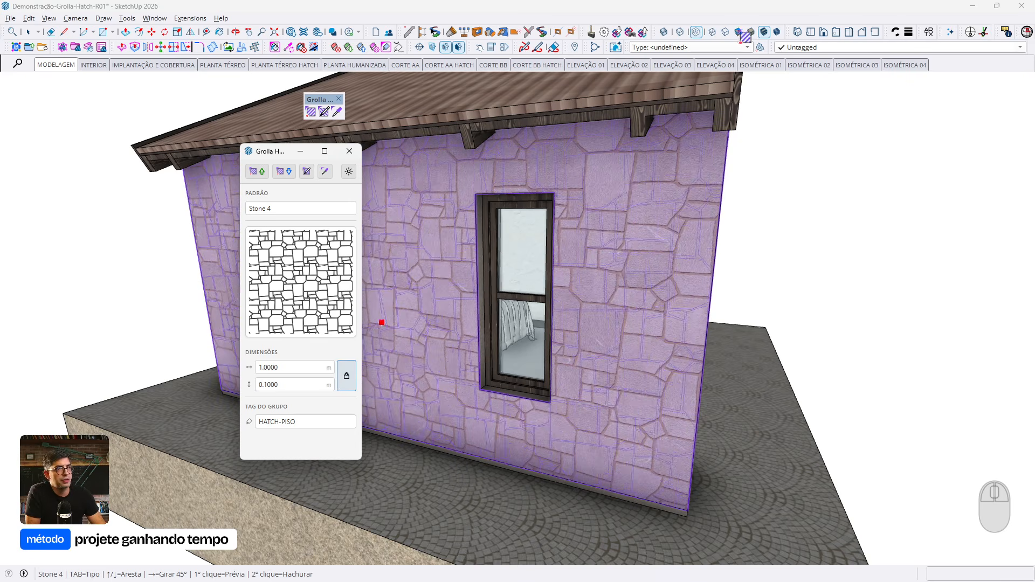
Switch to hidden-line display, rotate the Stone 4 hatch to 90° and apply it to the side wall from its lower front corner
{"action": "left_click", "coordinate": [726, 33]}
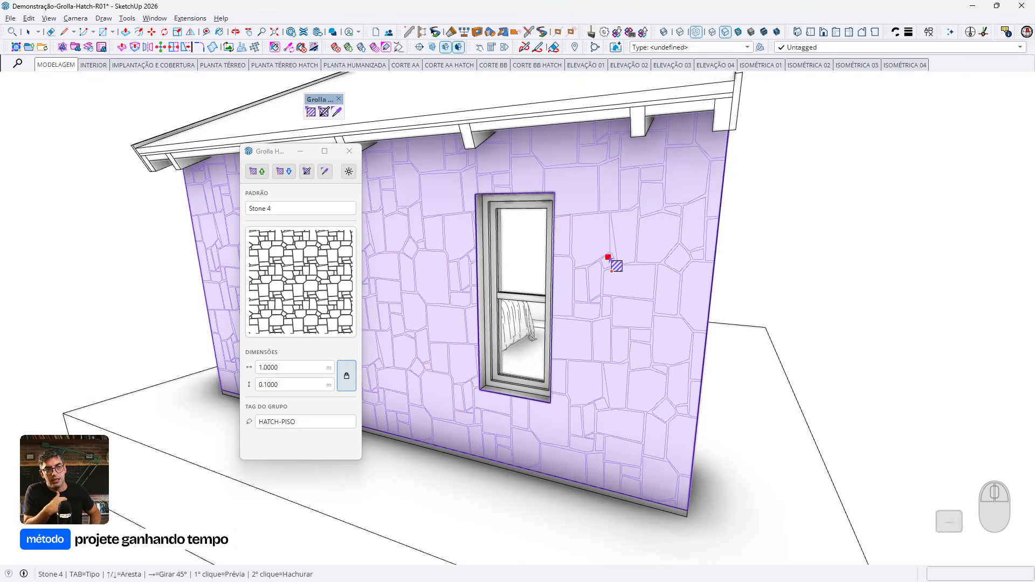
{"action": "key", "text": "Right"}
{"action": "key", "text": "Right"}
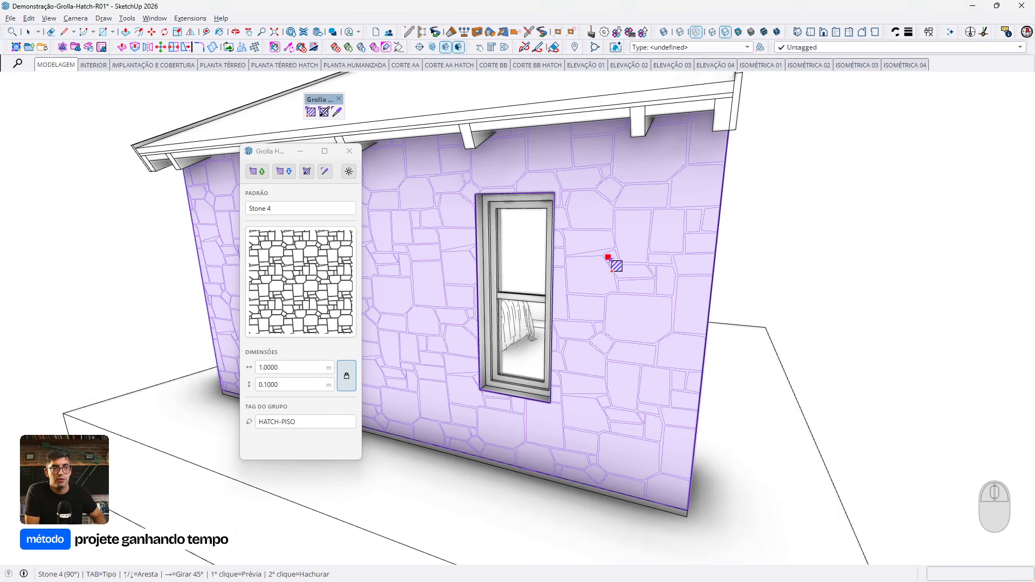
{"action": "key", "text": "Right"}
{"action": "key", "text": "Right"}
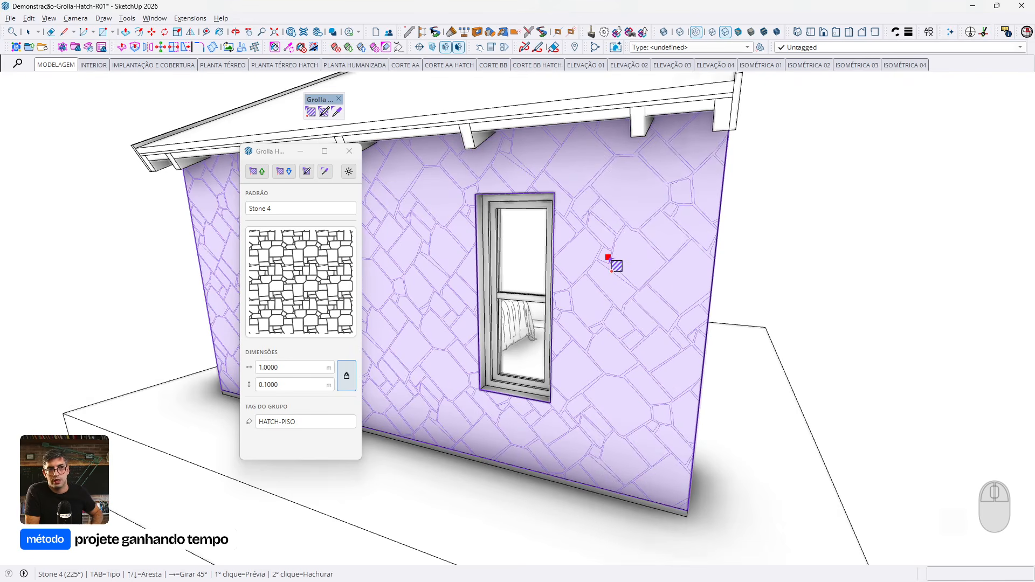
{"action": "key", "text": "Right"}
{"action": "key", "text": "Right"}
{"action": "key", "text": "Right"}
{"action": "key", "text": "Right"}
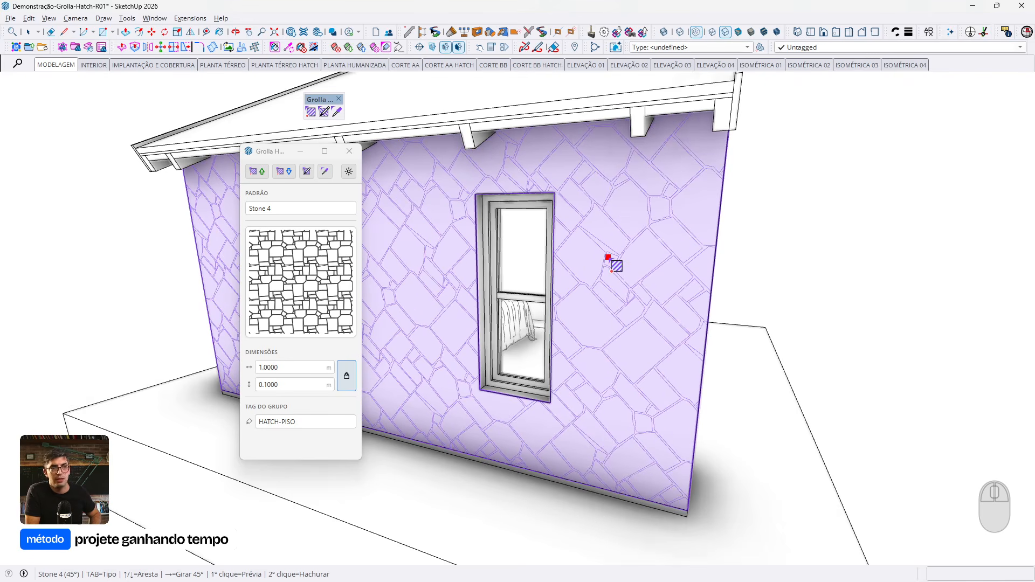
{"action": "key", "text": "Right"}
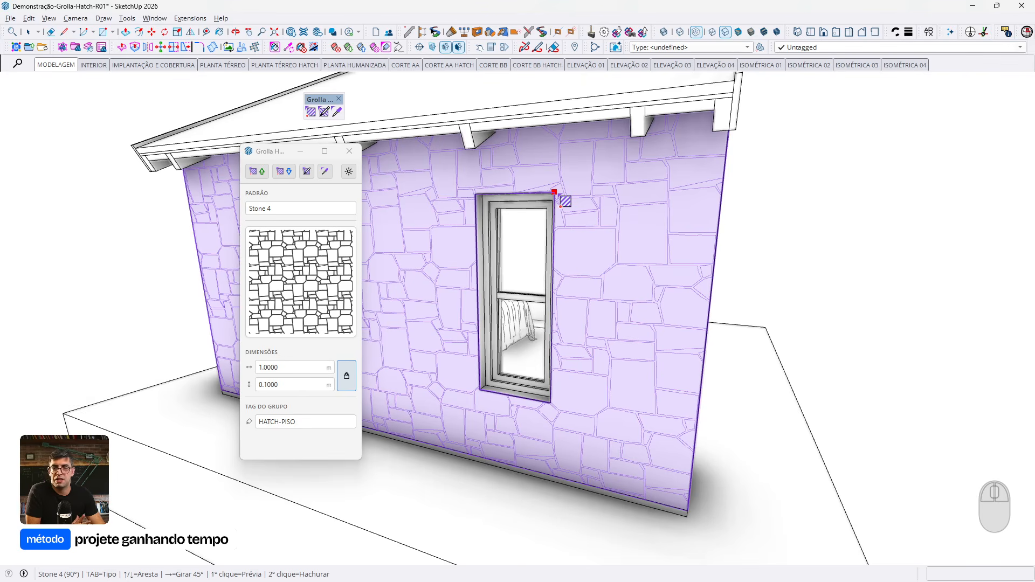
{"action": "left_click", "coordinate": [687, 511]}
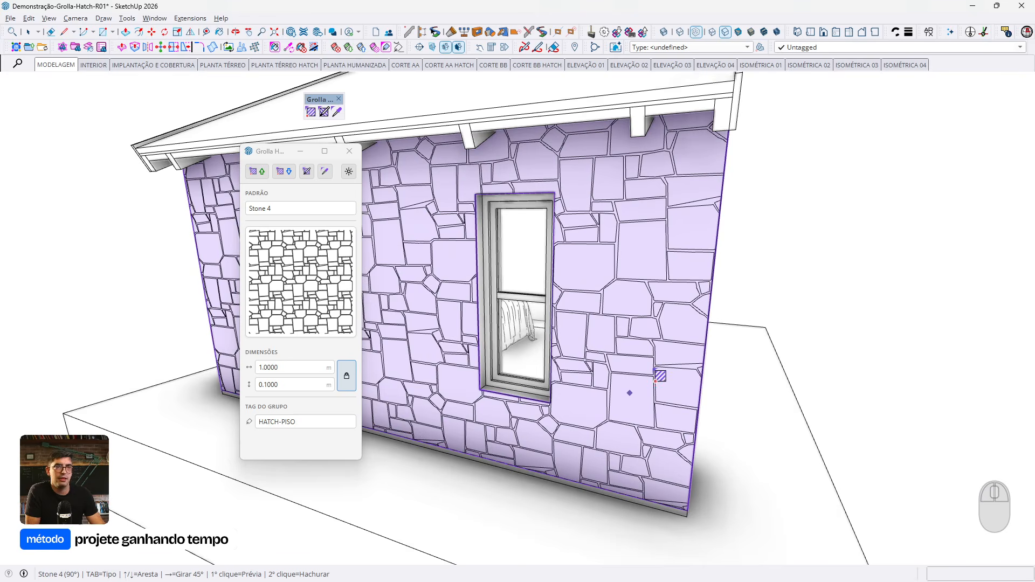
Preview the Stone 4 hatch on the front wall with the door, rotate it to 90° and apply it from the lower corner
{"action": "mouse_move", "coordinate": [651, 367]}
{"action": "middle_mouse_down"}
{"action": "mouse_move", "coordinate": [571, 301]}
{"action": "mouse_move", "coordinate": [503, 317]}
{"action": "mouse_move", "coordinate": [521, 350]}
{"action": "mouse_move", "coordinate": [658, 376]}
{"action": "mouse_move", "coordinate": [619, 377]}
{"action": "mouse_move", "coordinate": [614, 419]}
{"action": "middle_mouse_up"}
{"action": "left_click", "coordinate": [570, 531]}
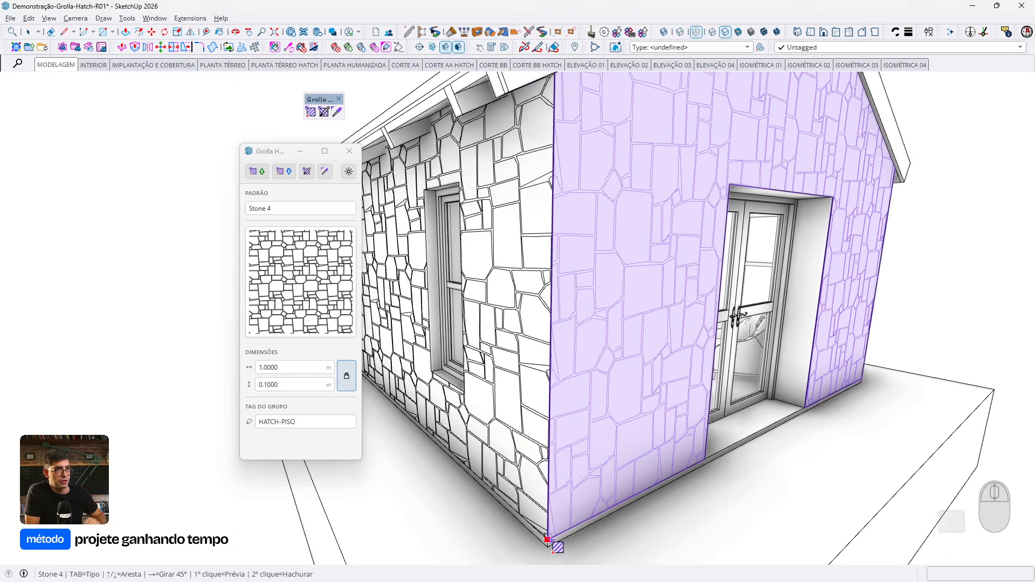
{"action": "key", "text": "Right"}
{"action": "key", "text": "Right"}
{"action": "left_click", "coordinate": [547, 540]}
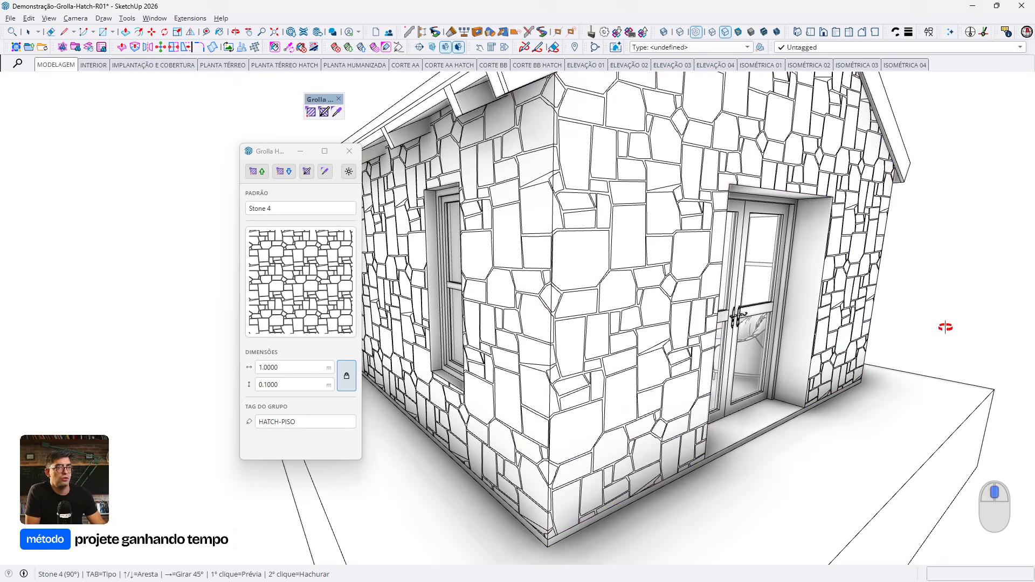
Try applying the Stone 4 hatch at 90° to the opposite side wall from its lower front corner, and undo it
{"action": "mouse_move", "coordinate": [946, 326]}
{"action": "middle_mouse_down"}
{"action": "mouse_move", "coordinate": [573, 338]}
{"action": "mouse_move", "coordinate": [463, 297]}
{"action": "middle_mouse_up"}
{"action": "scroll", "coordinate": [585, 327], "scroll_direction": "down", "scroll_amount": 5}
{"action": "scroll", "coordinate": [566, 302], "scroll_direction": "down", "scroll_amount": 4}
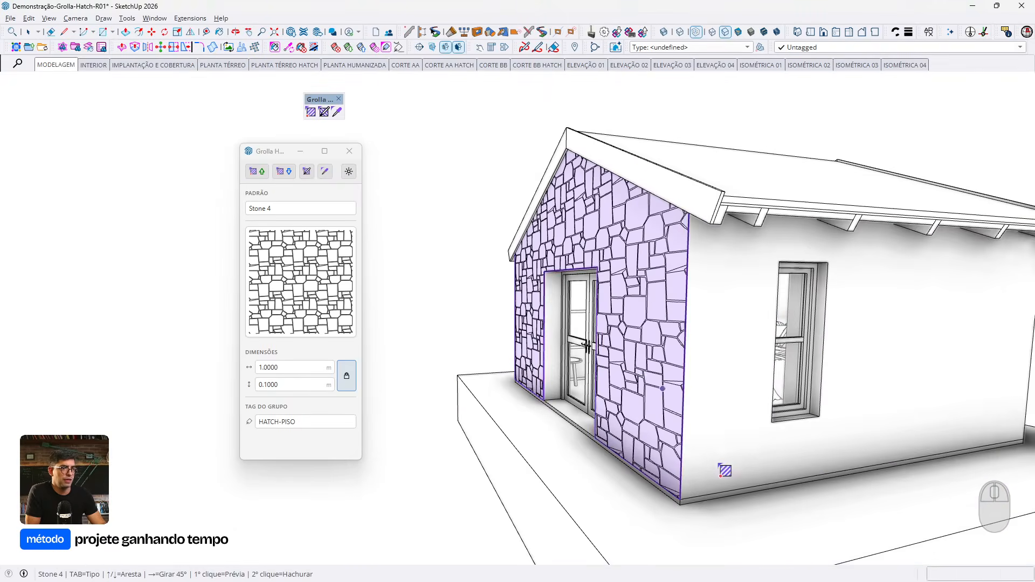
{"action": "scroll", "coordinate": [717, 465], "scroll_direction": "up", "scroll_amount": 1}
{"action": "left_click", "coordinate": [707, 488]}
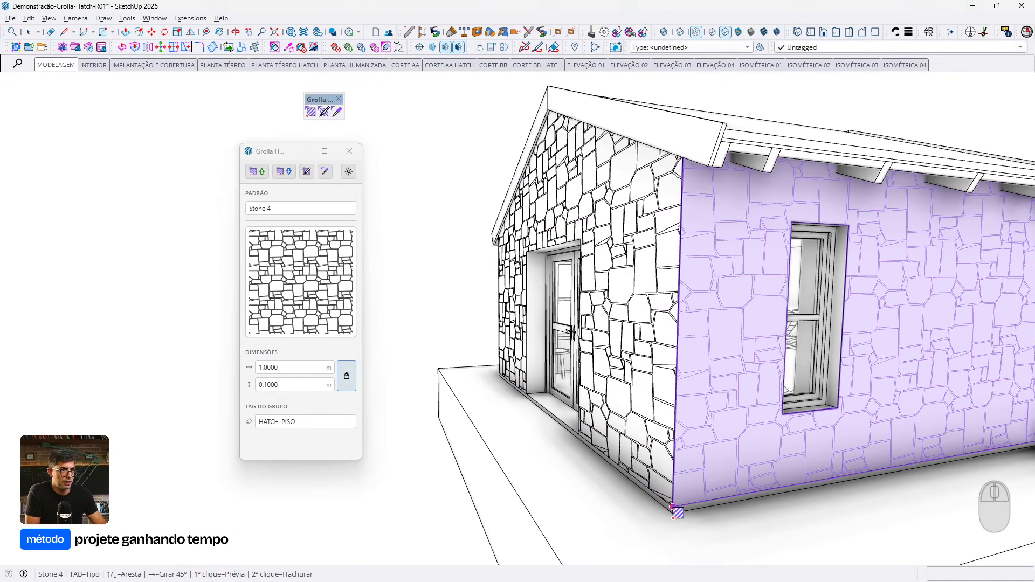
{"action": "key", "text": "Right"}
{"action": "key", "text": "Right"}
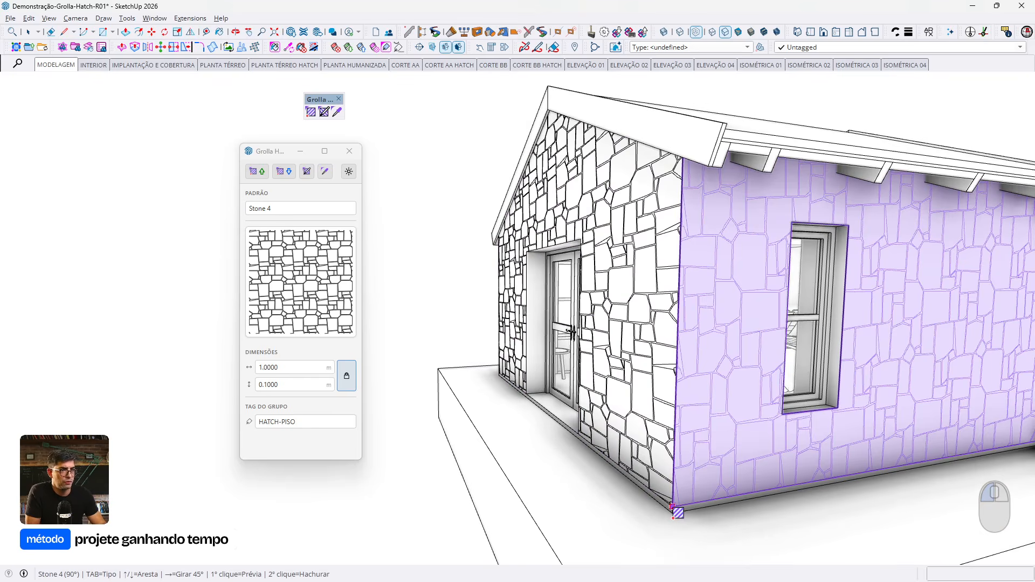
{"action": "left_click", "coordinate": [673, 509]}
{"action": "mouse_move", "coordinate": [836, 396]}
{"action": "middle_mouse_down"}
{"action": "mouse_move", "coordinate": [717, 386]}
{"action": "mouse_move", "coordinate": [745, 393]}
{"action": "middle_mouse_up"}
{"action": "middle_click_drag", "start_coordinate": [584, 452], "coordinate": [670, 450]}
{"action": "key", "text": "ctrl+z"}
Apply the unrotated Stone 4 hatch to the opposite side wall and to the rear gable wall, each from its lower corner
{"action": "left_click", "coordinate": [743, 485]}
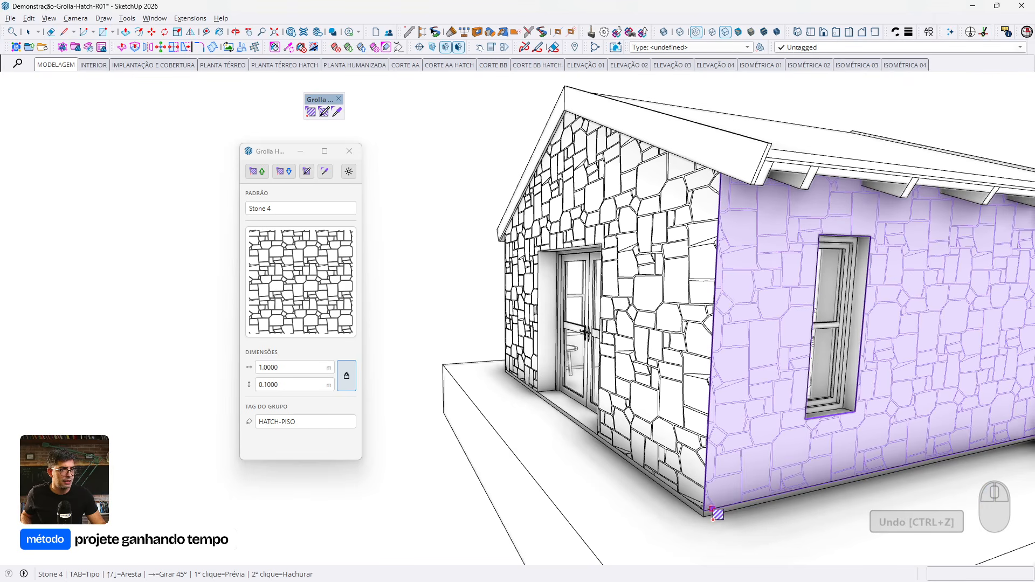
{"action": "left_click", "coordinate": [716, 514]}
{"action": "mouse_move", "coordinate": [754, 425]}
{"action": "middle_mouse_down"}
{"action": "mouse_move", "coordinate": [932, 370]}
{"action": "mouse_move", "coordinate": [543, 342]}
{"action": "middle_mouse_up"}
{"action": "scroll", "coordinate": [543, 342], "scroll_direction": "down", "scroll_amount": 6}
{"action": "middle_click_drag", "start_coordinate": [689, 444], "coordinate": [614, 422]}
{"action": "scroll", "coordinate": [614, 421], "scroll_direction": "up", "scroll_amount": 1}
{"action": "left_click", "coordinate": [615, 422]}
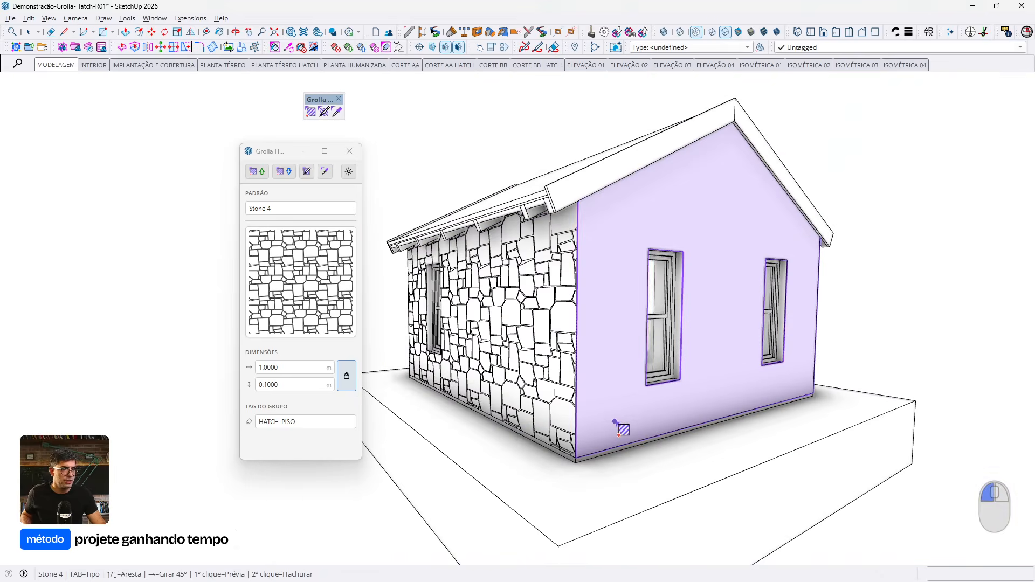
{"action": "scroll", "coordinate": [577, 458], "scroll_direction": "up", "scroll_amount": 1}
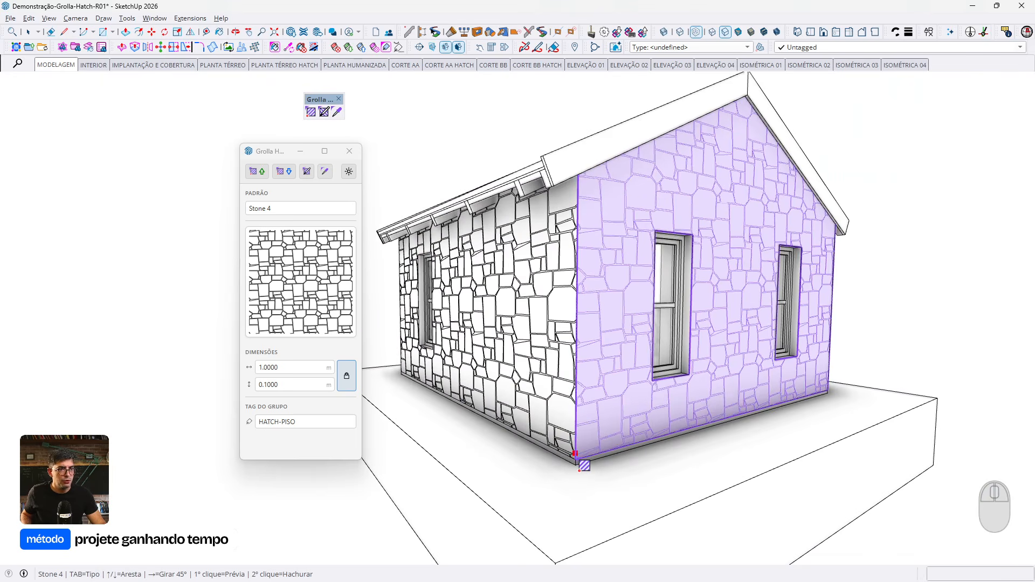
{"action": "scroll", "coordinate": [580, 462], "scroll_direction": "up", "scroll_amount": 2}
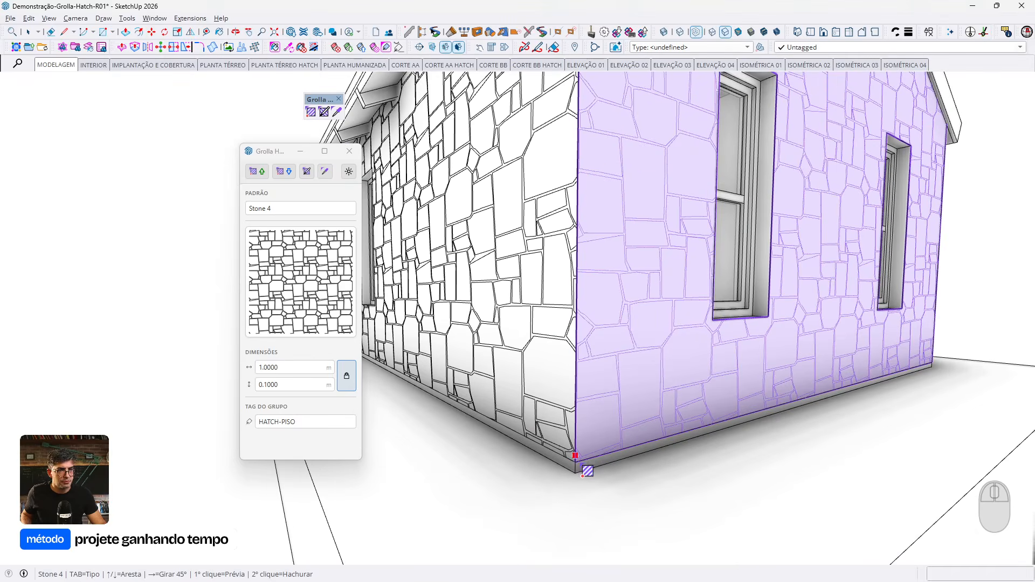
{"action": "scroll", "coordinate": [577, 471], "scroll_direction": "up", "scroll_amount": 4}
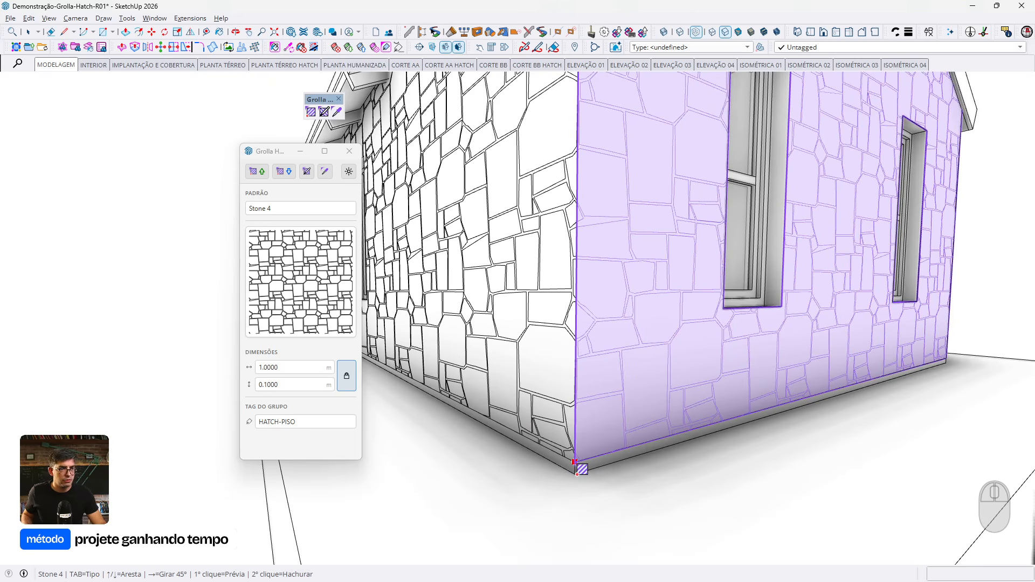
{"action": "left_click", "coordinate": [577, 458]}
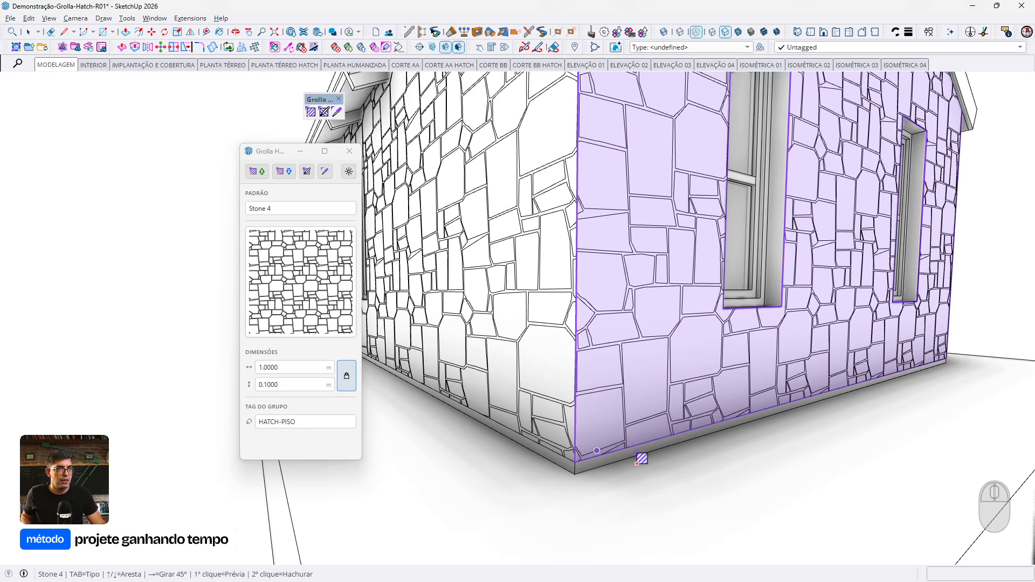
Leave the hatch tool, select a side wall's hatch group to check its tag, and examine the hatched walls around the house
{"action": "middle_click_drag", "start_coordinate": [638, 454], "coordinate": [636, 438]}
{"action": "key", "text": "space"}
{"action": "scroll", "coordinate": [637, 431], "scroll_direction": "down", "scroll_amount": 3}
{"action": "middle_click_drag", "start_coordinate": [639, 401], "coordinate": [736, 440]}
{"action": "scroll", "coordinate": [616, 309], "scroll_direction": "up", "scroll_amount": 5}
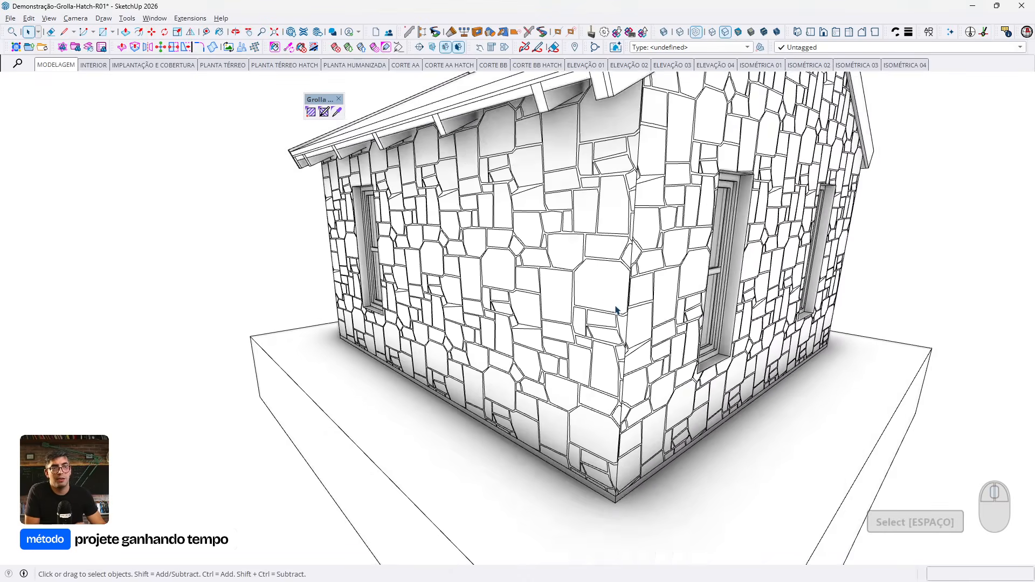
{"action": "left_click", "coordinate": [605, 256]}
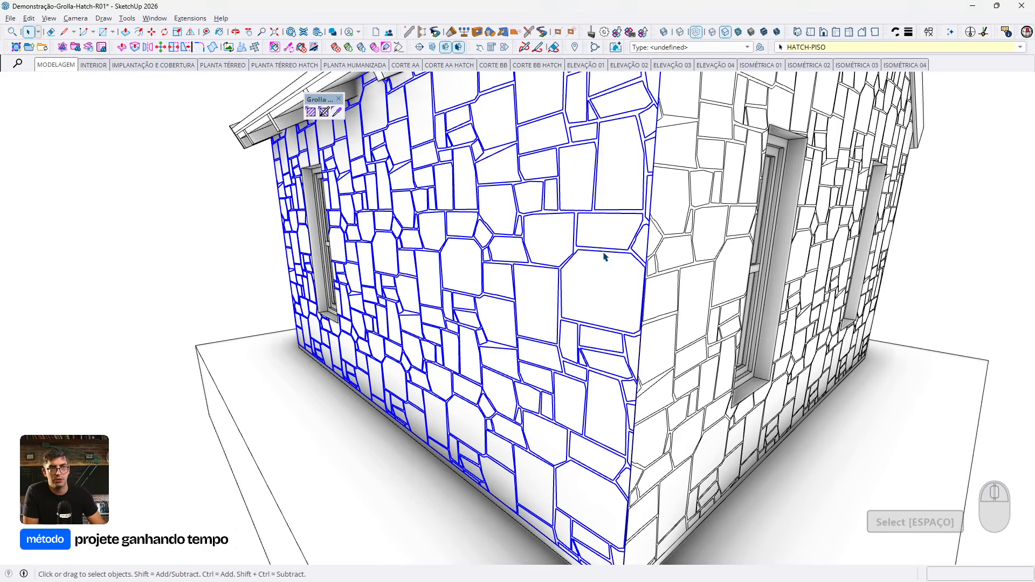
{"action": "scroll", "coordinate": [604, 257], "scroll_direction": "down", "scroll_amount": 4}
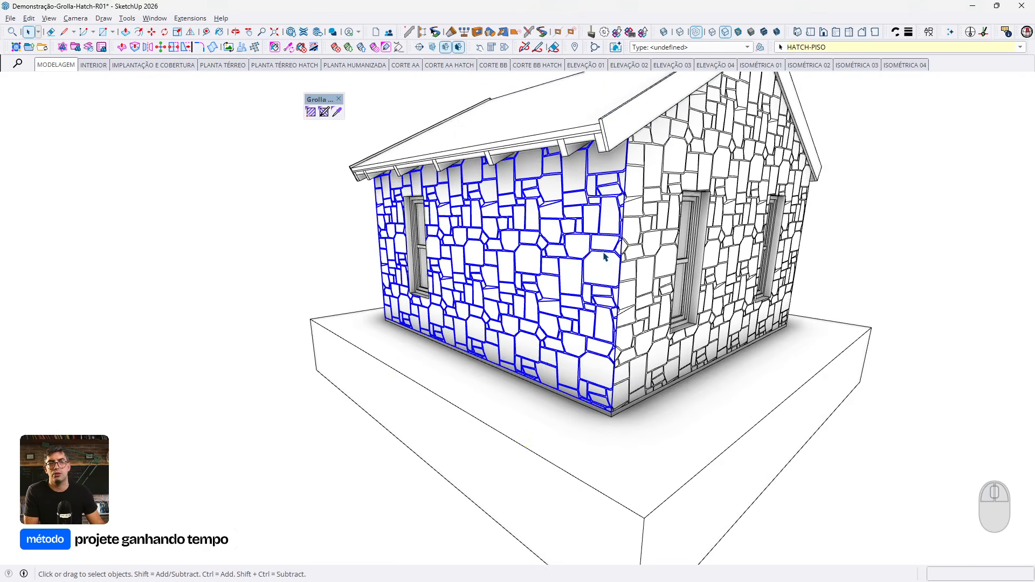
{"action": "middle_click_drag", "start_coordinate": [608, 265], "coordinate": [691, 275]}
{"action": "middle_click_drag", "start_coordinate": [223, 269], "coordinate": [826, 254]}
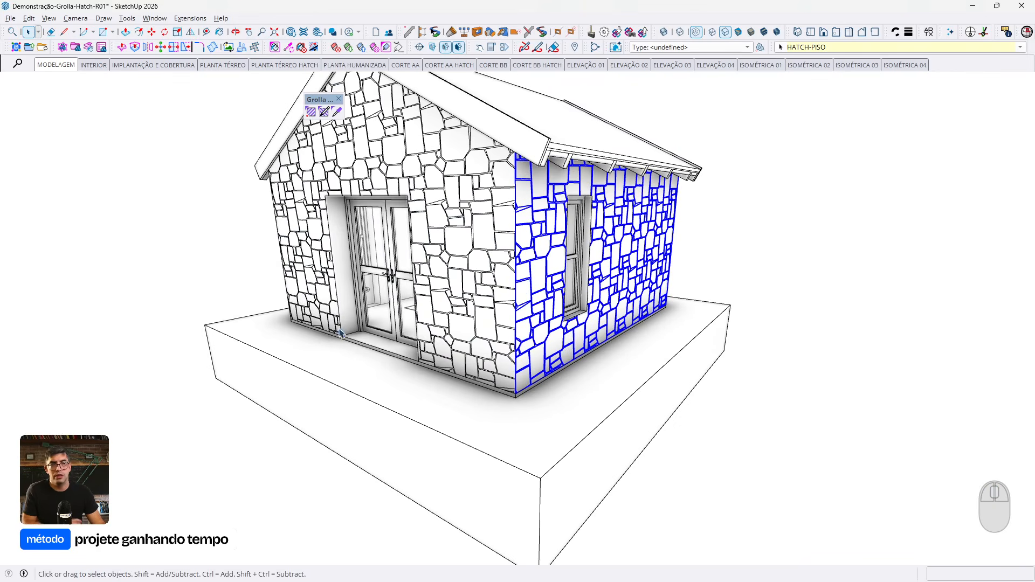
Select the stone hatch groups on all four walls, assign them the tag HATCH-PAREDE and clear the selection
{"action": "left_click", "coordinate": [480, 249], "text": "shift"}
{"action": "left_click", "coordinate": [473, 246]}
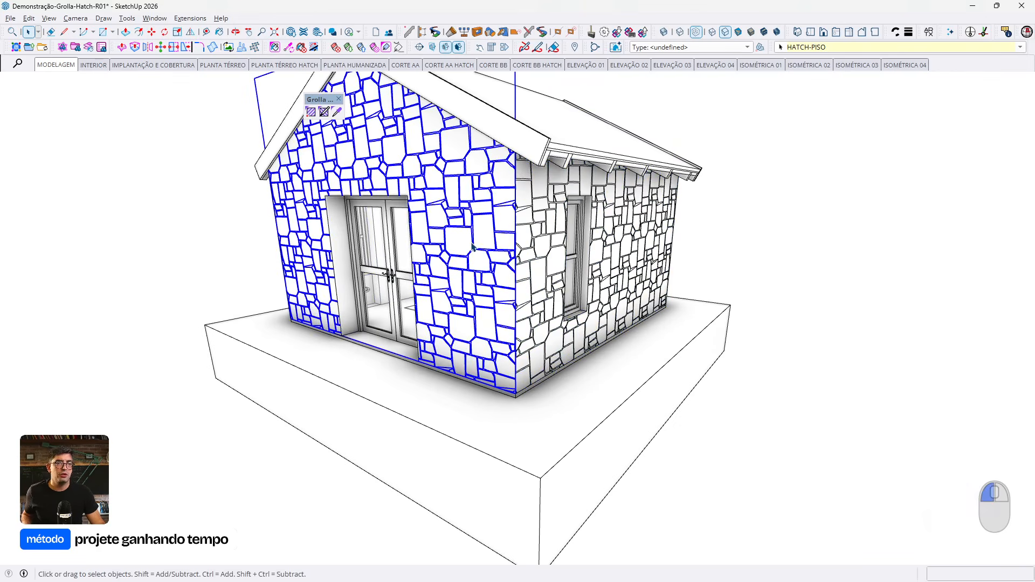
{"action": "left_click", "coordinate": [531, 218], "text": "shift"}
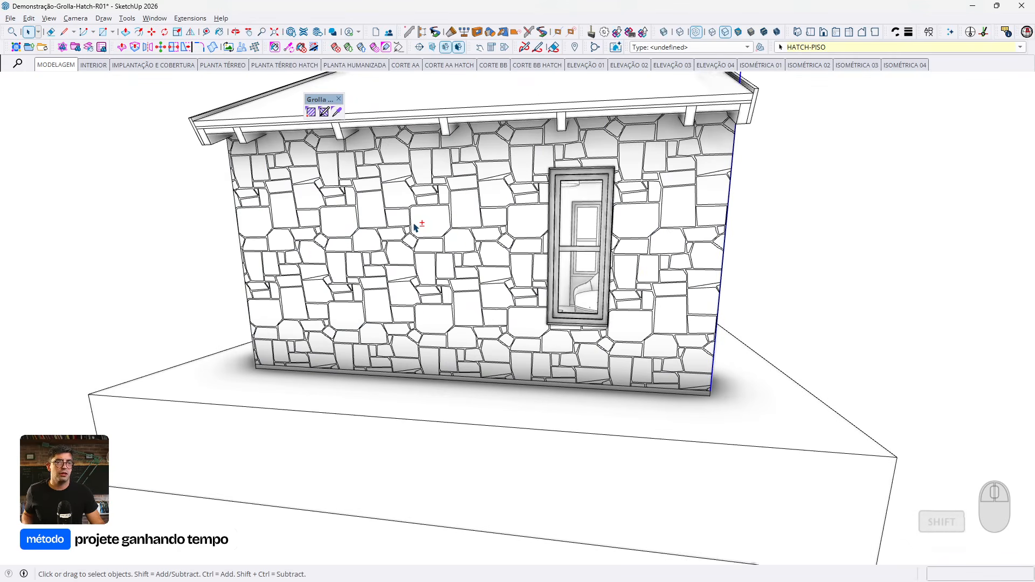
{"action": "left_click", "coordinate": [293, 296], "text": "shift"}
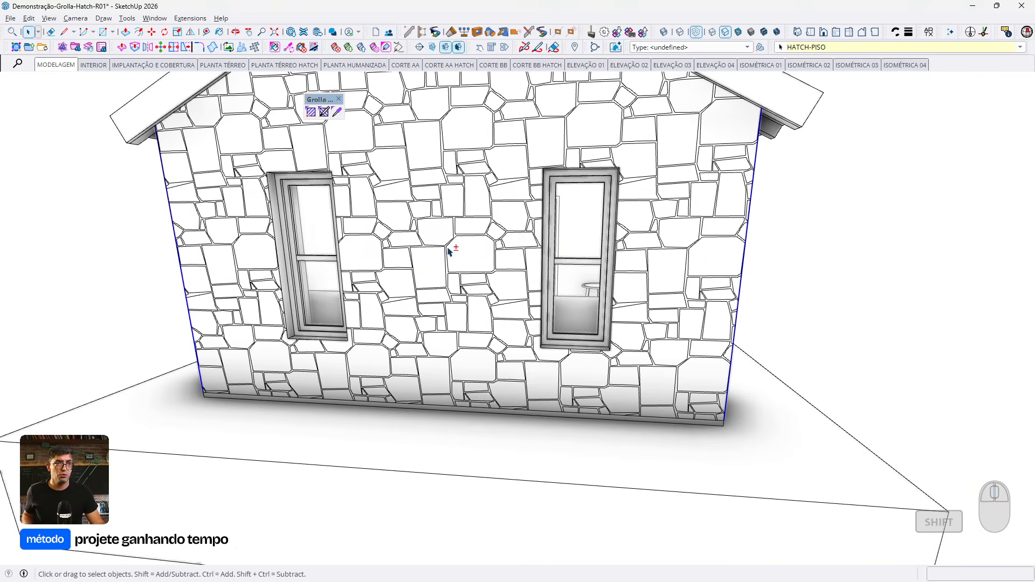
{"action": "left_click", "coordinate": [449, 251], "text": "shift"}
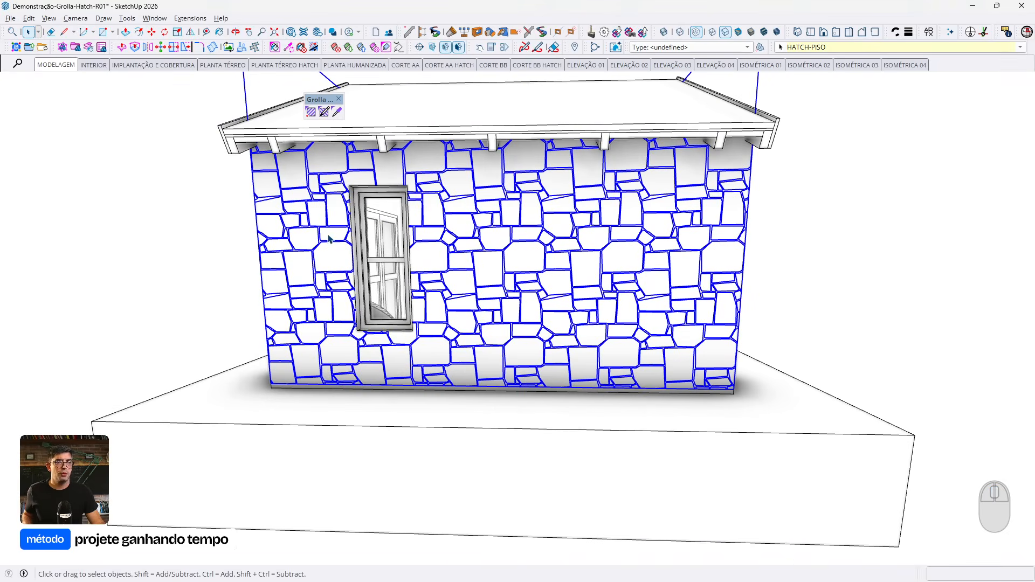
{"action": "left_click", "coordinate": [814, 47]}
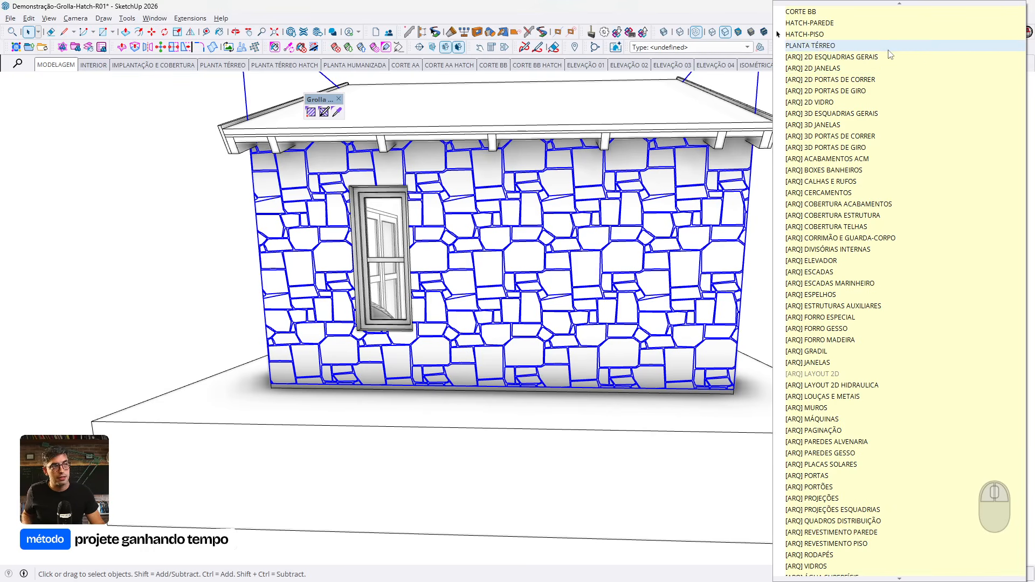
{"action": "left_click", "coordinate": [843, 24]}
{"action": "mouse_move", "coordinate": [877, 198]}
{"action": "middle_mouse_down"}
{"action": "mouse_move", "coordinate": [814, 231]}
{"action": "mouse_move", "coordinate": [781, 267]}
{"action": "mouse_move", "coordinate": [577, 318]}
{"action": "middle_mouse_up"}
{"action": "left_click", "coordinate": [781, 266]}
{"action": "middle_click_drag", "start_coordinate": [647, 302], "coordinate": [588, 324]}
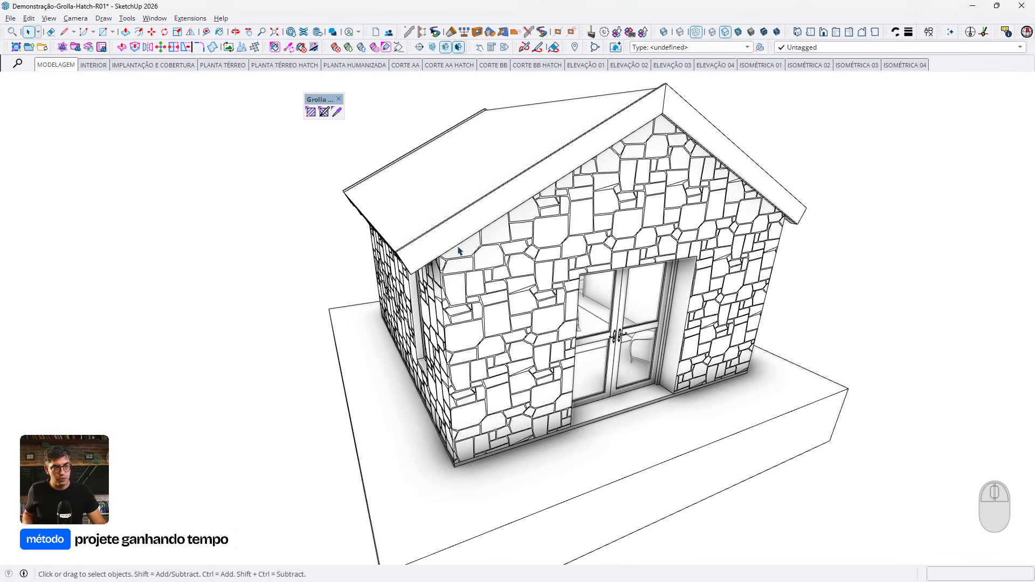
Reopen the Grolla Hatch tool and set its group tag to HATCH-PAREDE
{"action": "left_click", "coordinate": [310, 112]}
{"action": "left_click", "coordinate": [313, 422]}
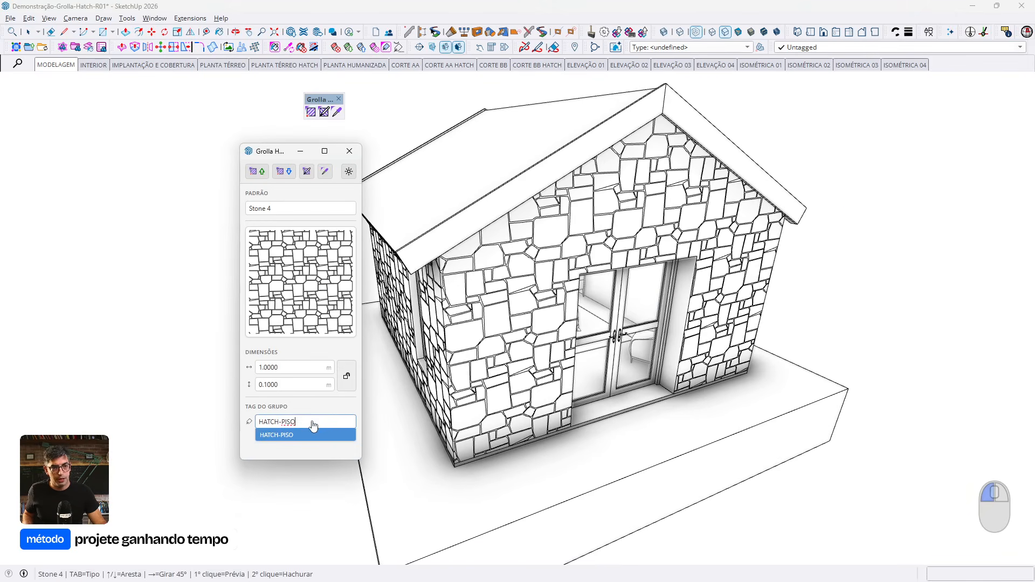
{"action": "left_click", "coordinate": [319, 420]}
{"action": "type", "text": "PAREDE"}
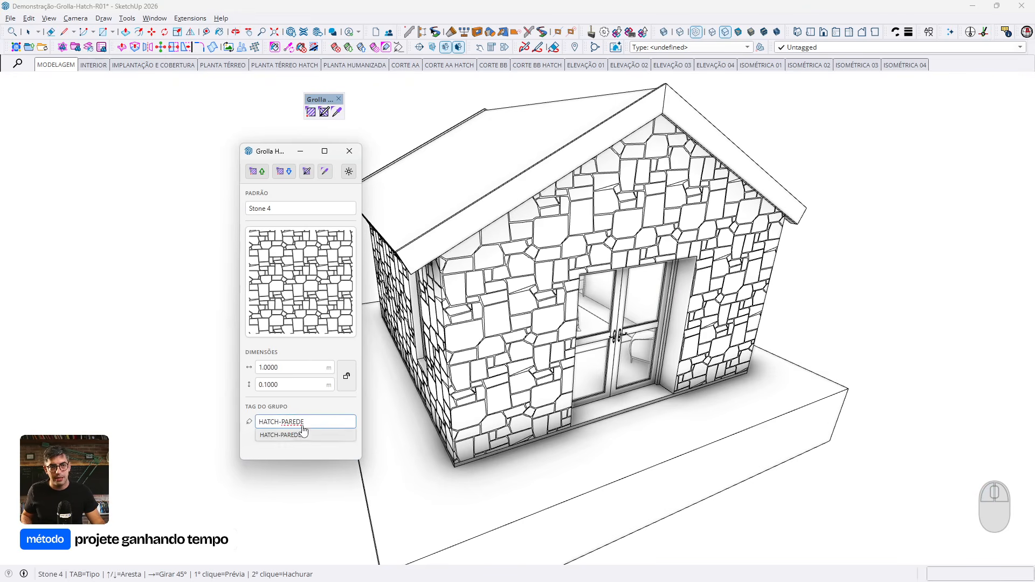
Filter the available group tags by ARQ and by PISO, and set the group tag to HATCH-PISO
{"action": "left_click_drag", "start_coordinate": [308, 422], "coordinate": [202, 422]}
{"action": "type", "text": "ARQ"}
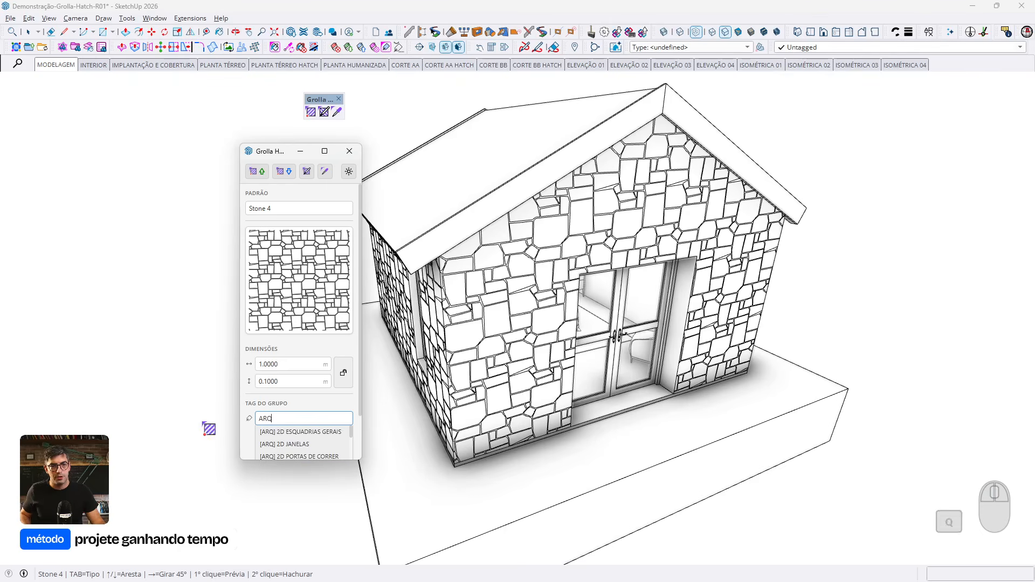
{"action": "double_click", "coordinate": [303, 421]}
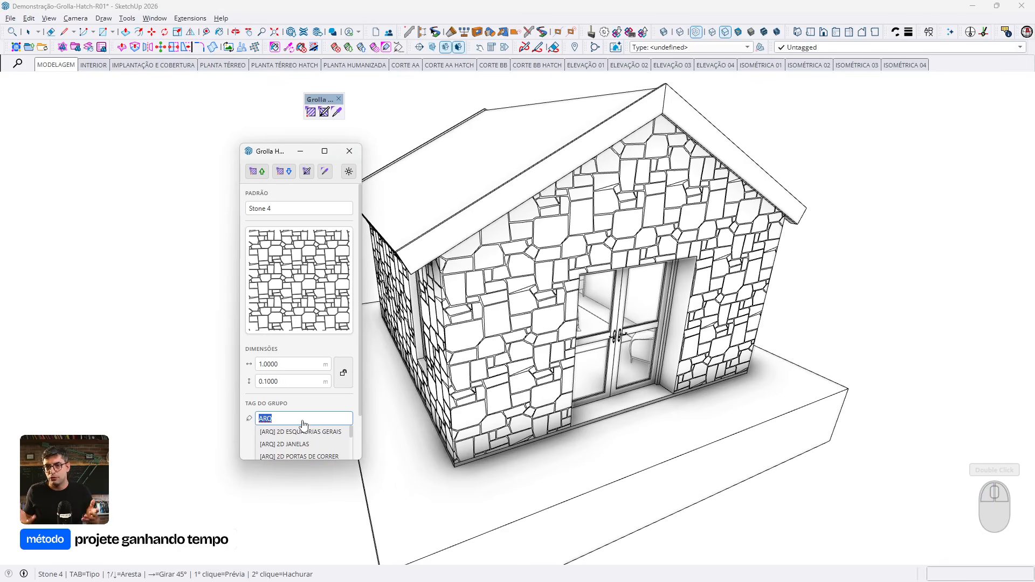
{"action": "type", "text": "PISO"}
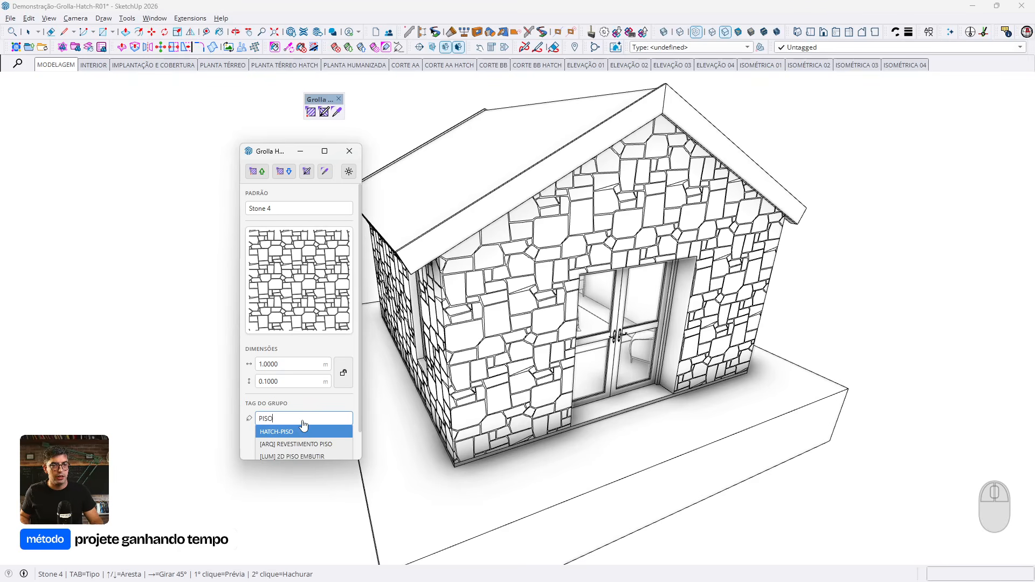
{"action": "left_click", "coordinate": [300, 431]}
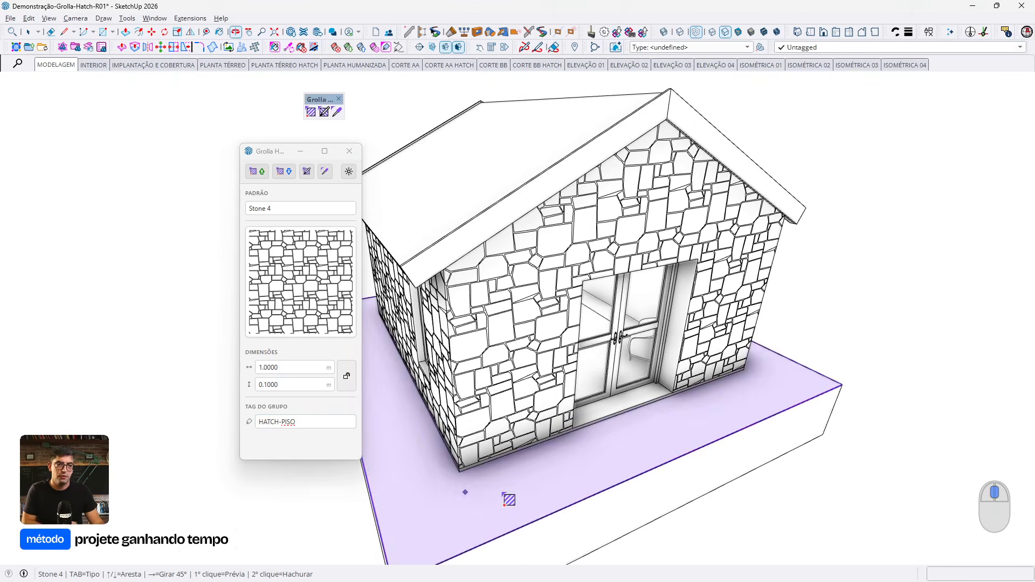
Switch to the PLANTA TÉRREO scene, view the cut house in 3D and change the hatch pattern to Herringbone
{"action": "mouse_move", "coordinate": [866, 428]}
{"action": "middle_mouse_down"}
{"action": "mouse_move", "coordinate": [899, 391]}
{"action": "mouse_move", "coordinate": [869, 413]}
{"action": "middle_mouse_up"}
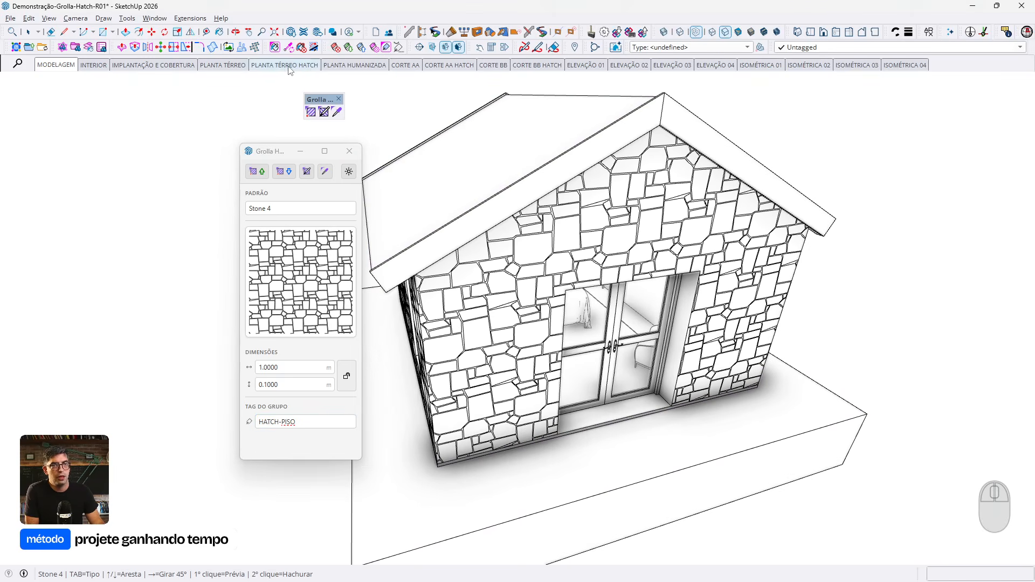
{"action": "left_click", "coordinate": [224, 66]}
{"action": "middle_click_drag", "start_coordinate": [654, 312], "coordinate": [849, 269]}
{"action": "scroll", "coordinate": [572, 232], "scroll_direction": "up", "scroll_amount": 3}
{"action": "left_click", "coordinate": [323, 209]}
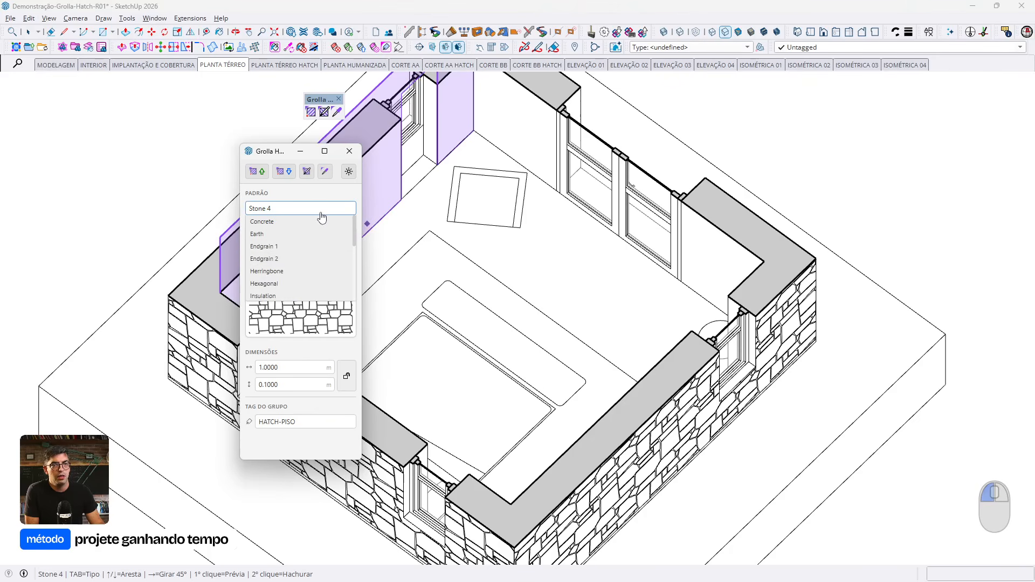
{"action": "left_click", "coordinate": [303, 272]}
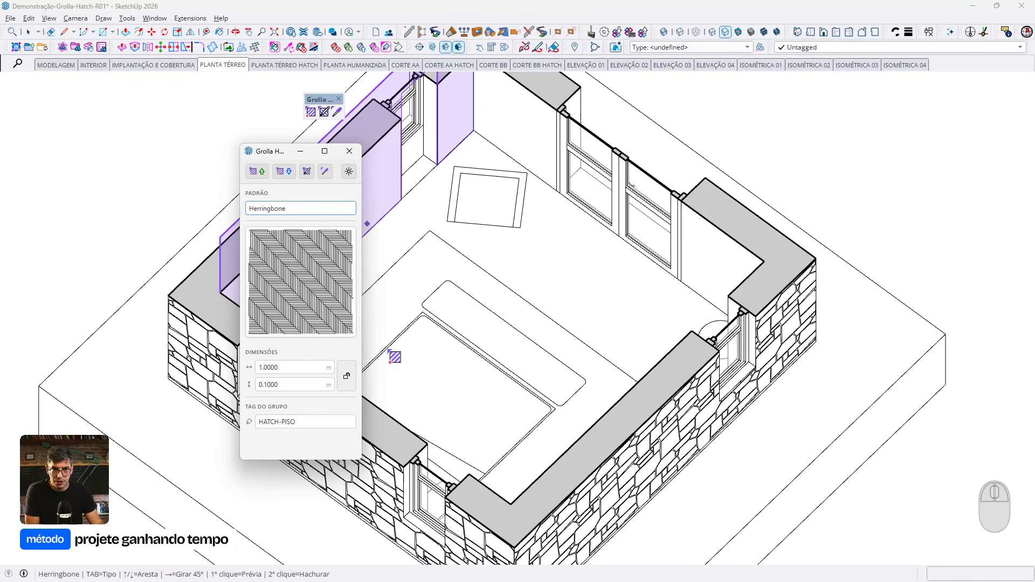
Preview the Herringbone hatch on the room's floor and set its dimensions to 0.6 m by 0.06 m
{"action": "left_click", "coordinate": [603, 297]}
{"action": "scroll", "coordinate": [587, 258], "scroll_direction": "up", "scroll_amount": 5}
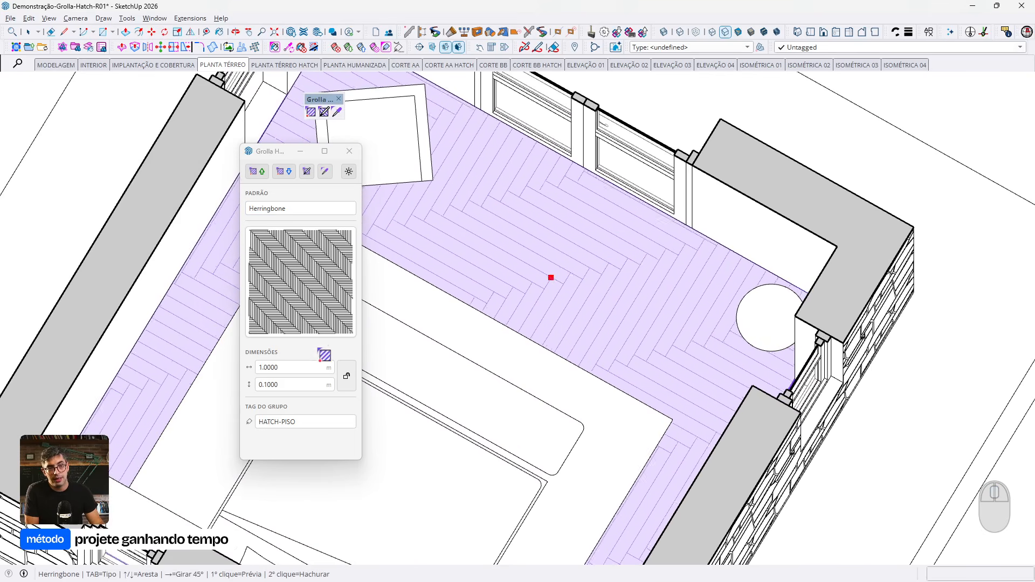
{"action": "double_click", "coordinate": [258, 367]}
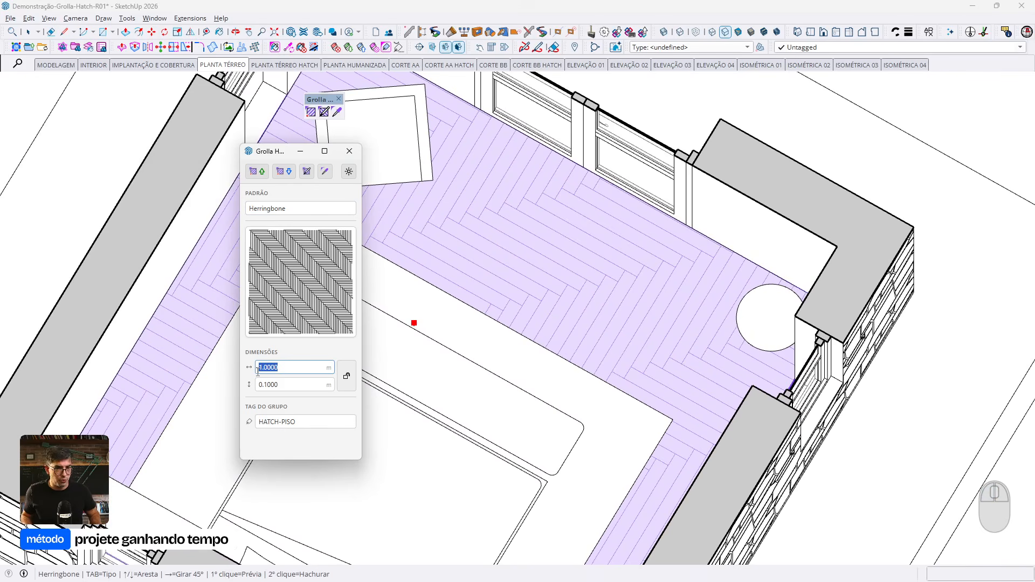
{"action": "type", "text": "0.6"}
{"action": "key", "text": "Tab"}
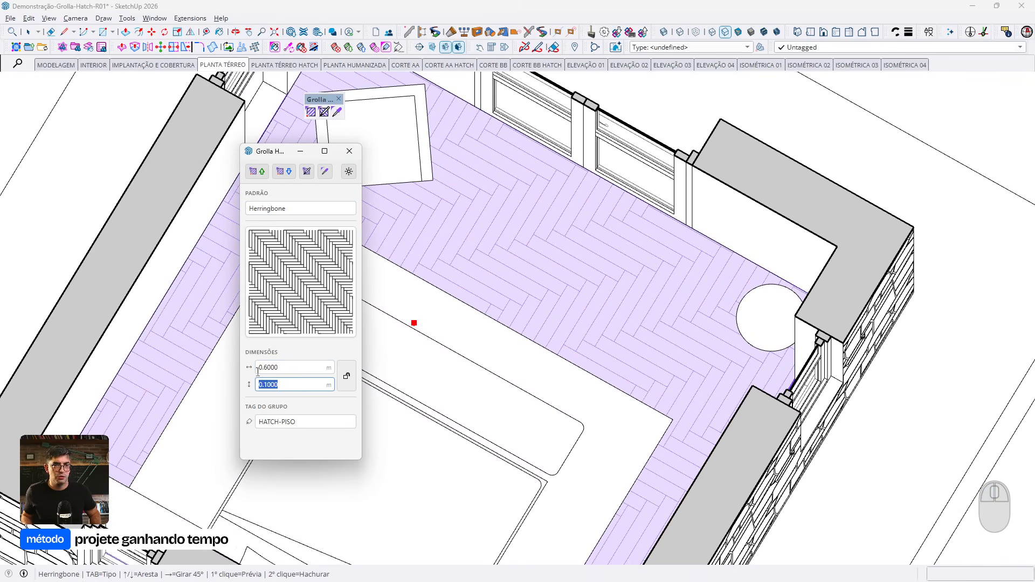
{"action": "type", "text": "0.06"}
{"action": "key", "text": "Return"}
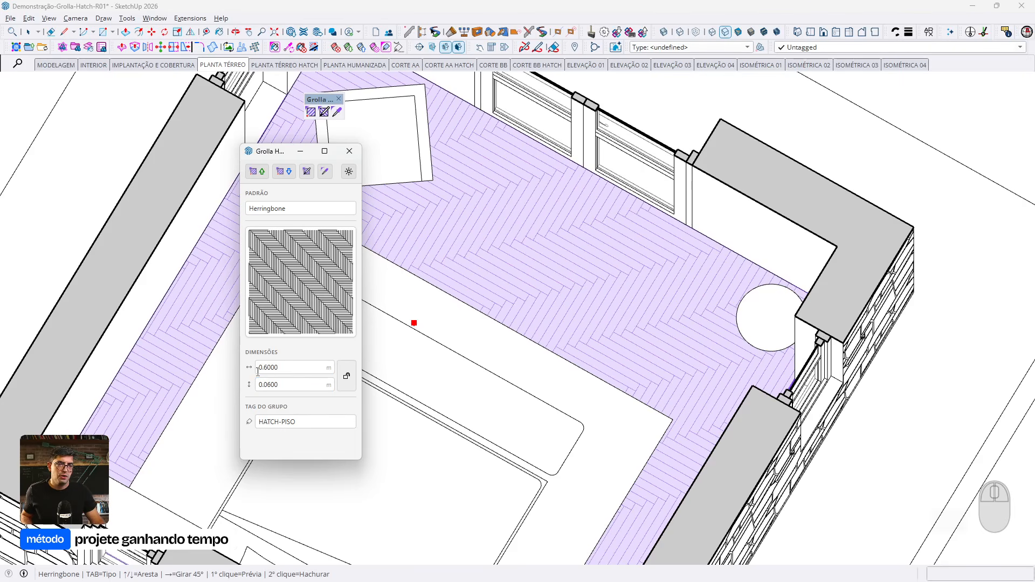
{"action": "middle_click_drag", "start_coordinate": [596, 235], "coordinate": [735, 241]}
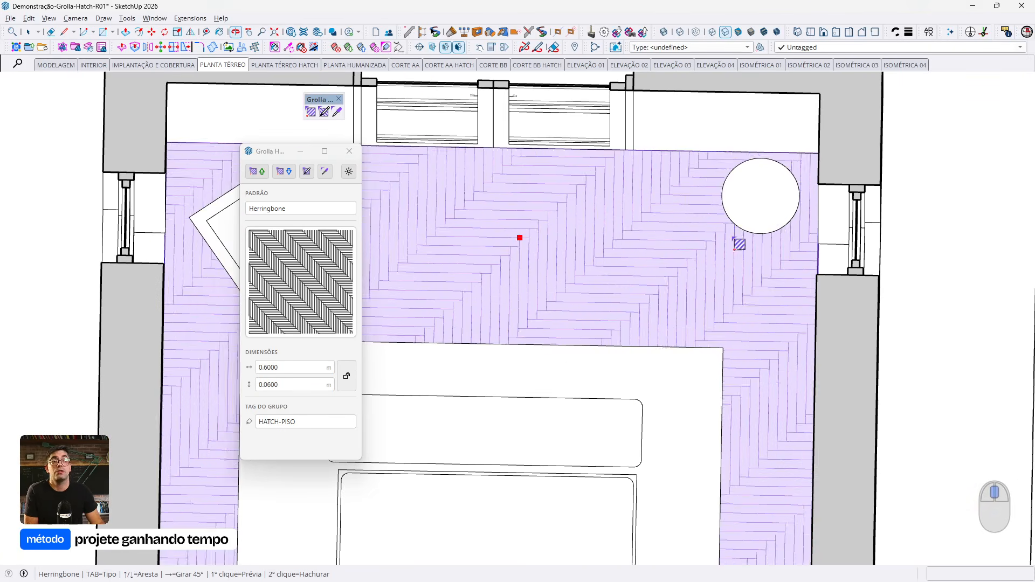
Apply the Herringbone hatch to the room's floor, starting the pattern from the floor's corner near the round table
{"action": "middle_click_drag", "start_coordinate": [619, 222], "coordinate": [686, 213]}
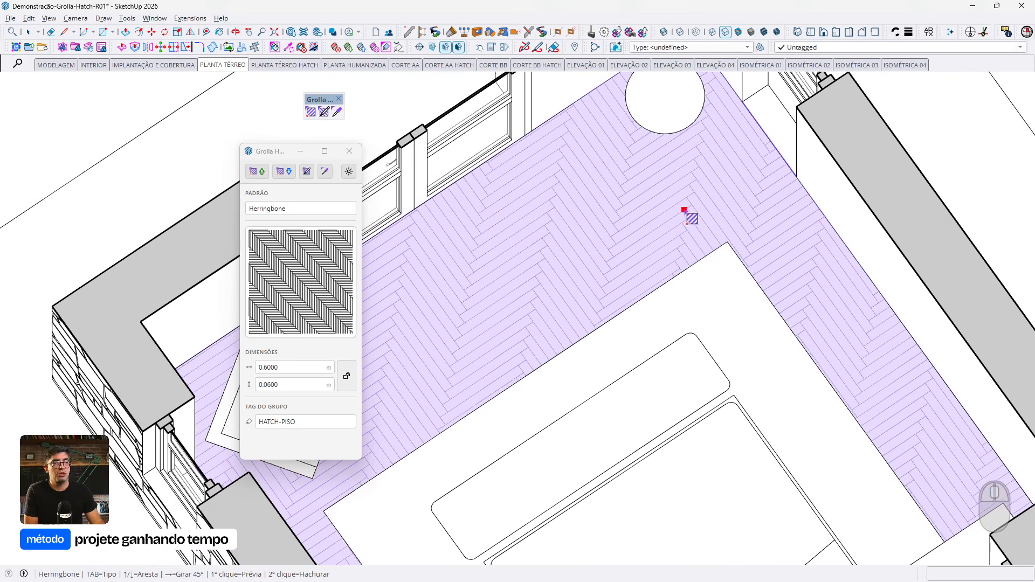
{"action": "middle_click_drag", "start_coordinate": [652, 97], "coordinate": [675, 83]}
{"action": "left_click", "coordinate": [675, 84]}
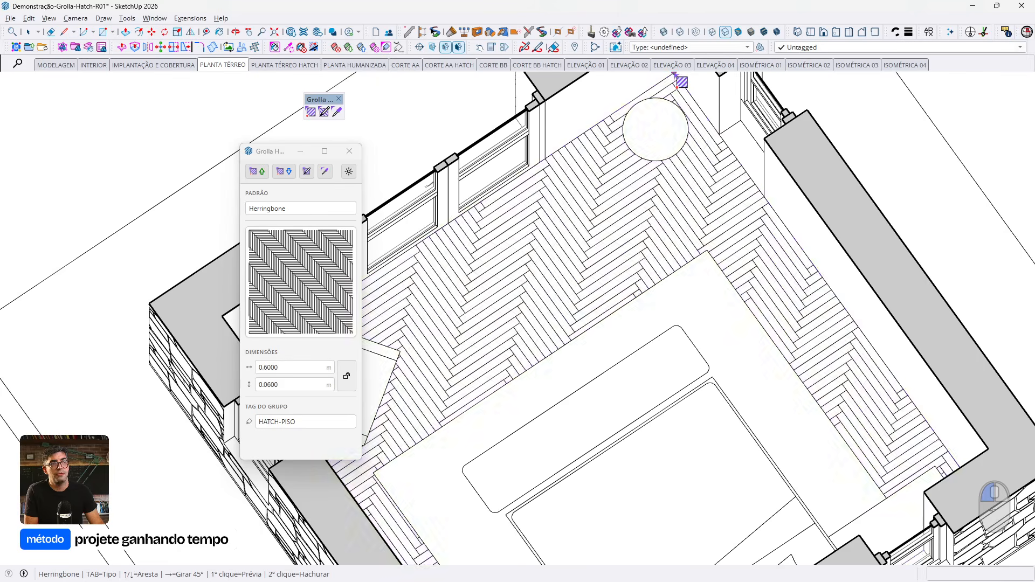
{"action": "middle_click_drag", "start_coordinate": [621, 300], "coordinate": [561, 268]}
{"action": "scroll", "coordinate": [677, 233], "scroll_direction": "up", "scroll_amount": 5}
{"action": "key", "text": "space"}
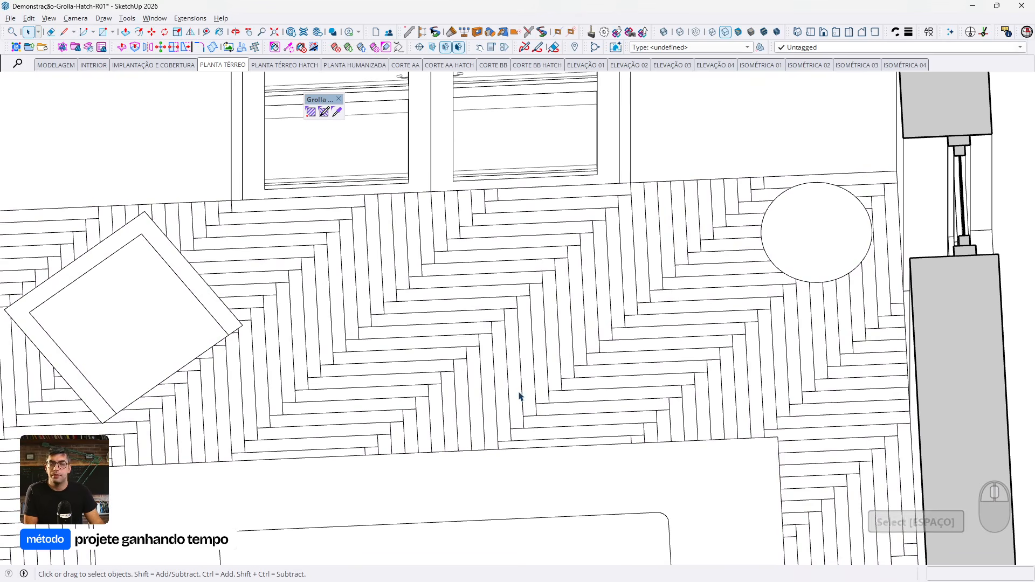
{"action": "scroll", "coordinate": [519, 397], "scroll_direction": "down", "scroll_amount": 5}
{"action": "middle_click_drag", "start_coordinate": [518, 404], "coordinate": [517, 366]}
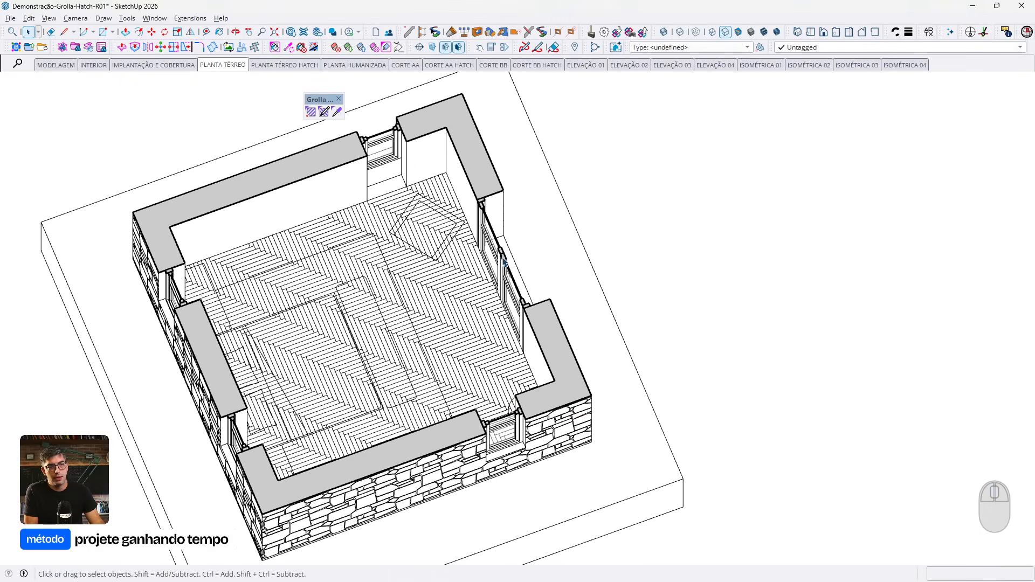
Return to the PLANTA TÉRREO plan view and check the tag assigned to the floor hatch
{"action": "left_click", "coordinate": [235, 66]}
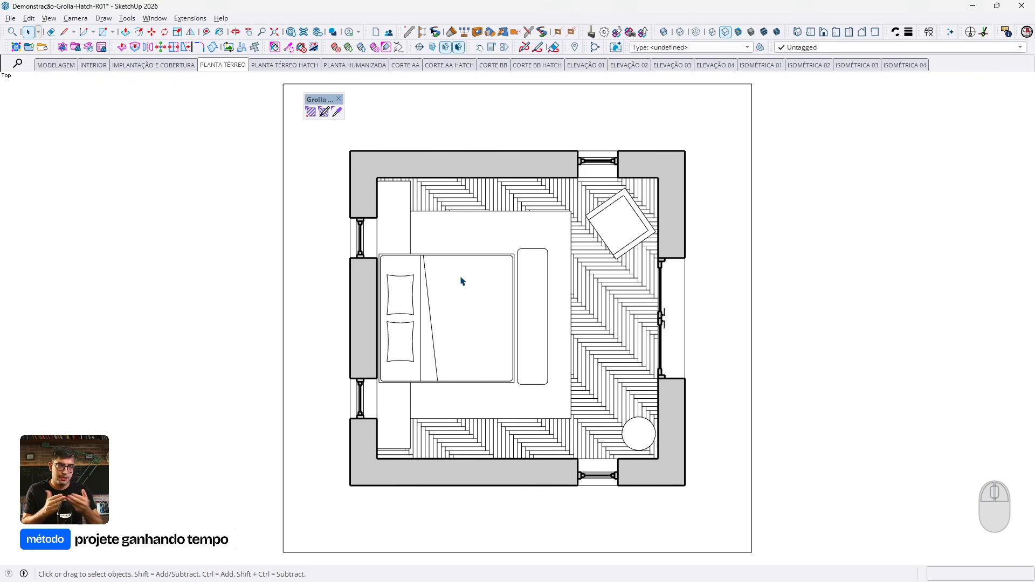
{"action": "left_click", "coordinate": [591, 266]}
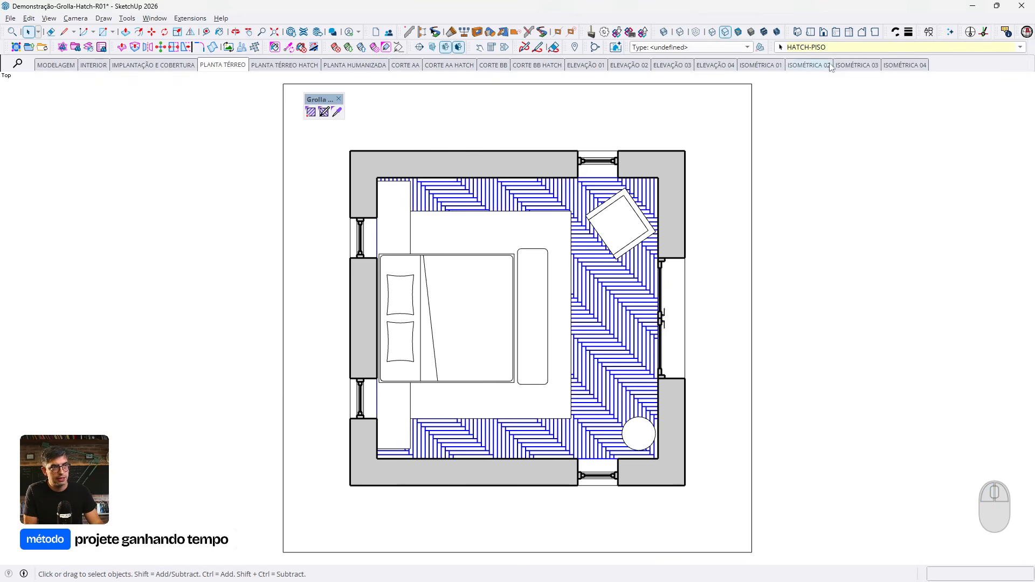
{"action": "left_click", "coordinate": [882, 249]}
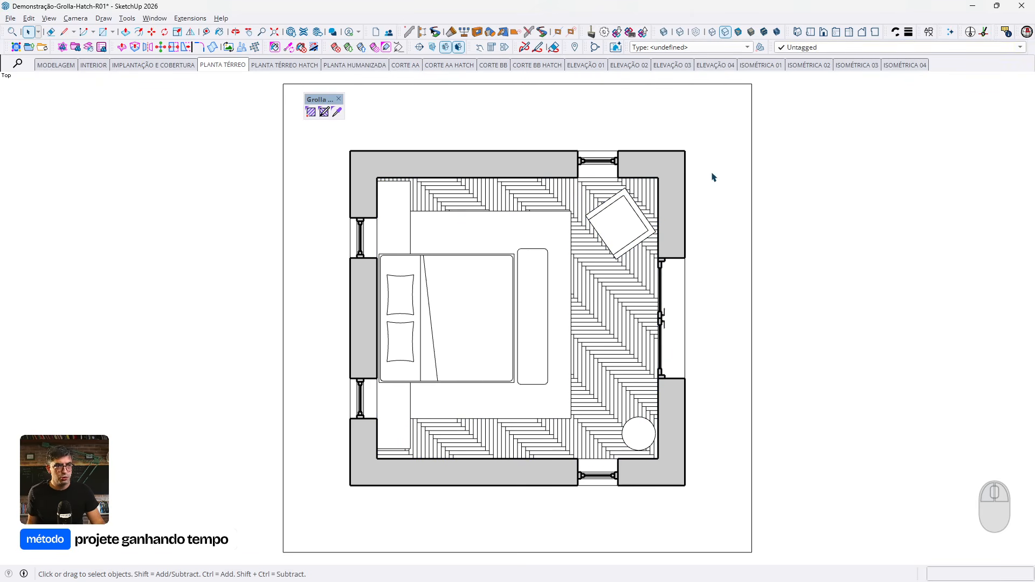
Reopen the Grolla Hatch tool and change the hatch pattern to Portuguese Stone
{"action": "left_click", "coordinate": [312, 114]}
{"action": "left_click", "coordinate": [309, 210]}
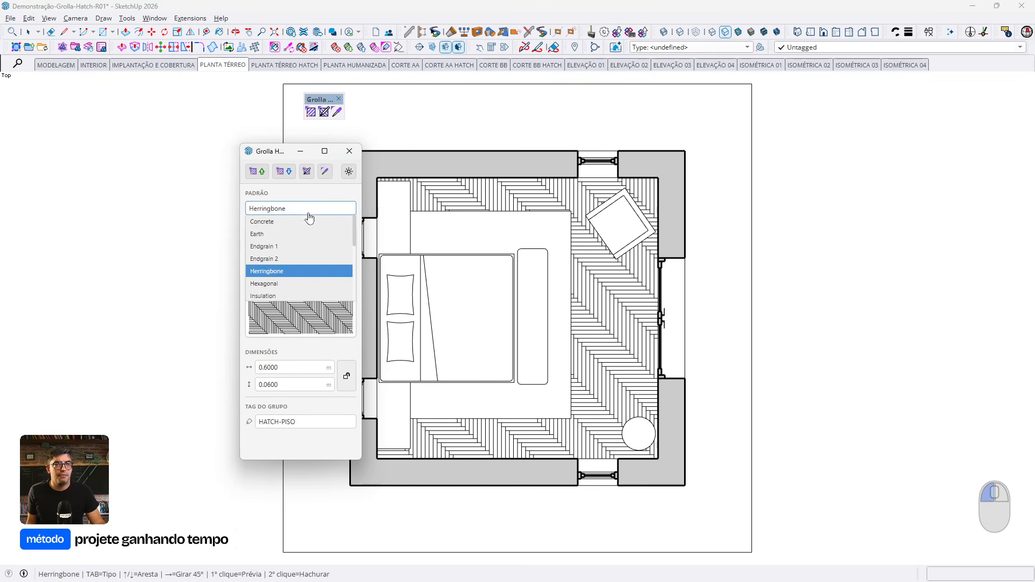
{"action": "scroll", "coordinate": [296, 280], "scroll_direction": "down", "scroll_amount": 5}
{"action": "scroll", "coordinate": [289, 286], "scroll_direction": "up", "scroll_amount": 4}
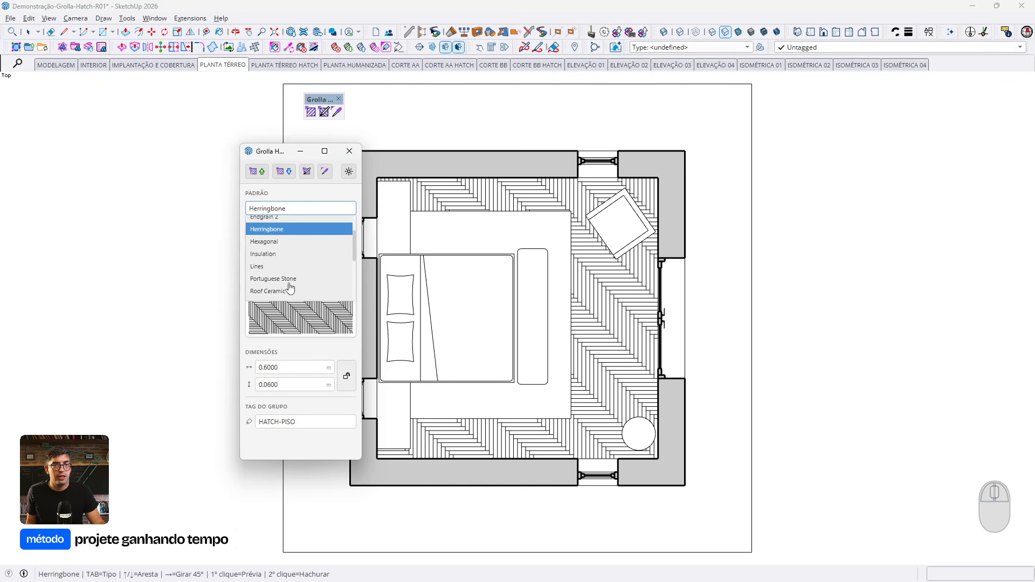
{"action": "left_click", "coordinate": [291, 279]}
{"action": "left_click", "coordinate": [382, 282]}
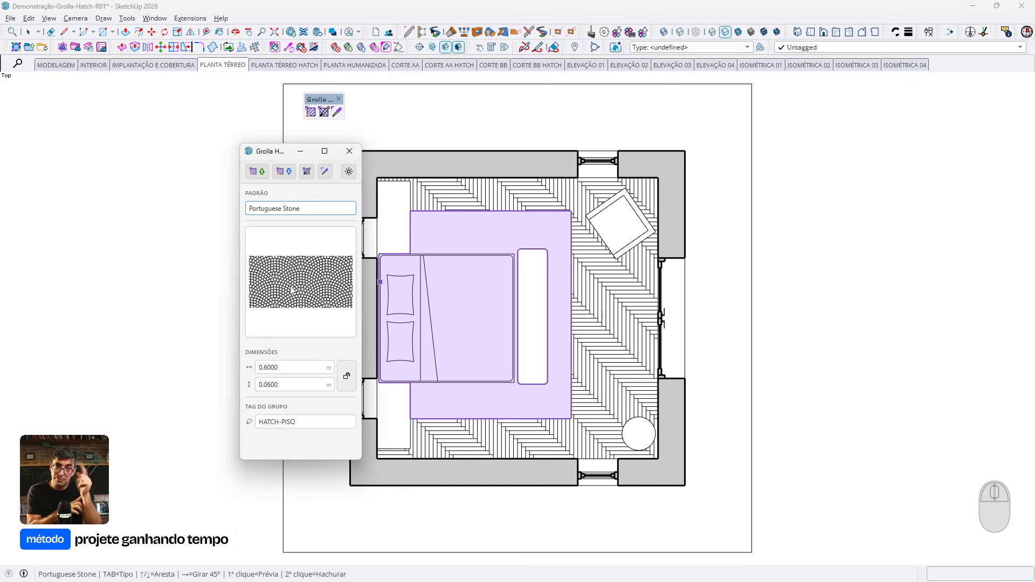
Lock the hatch proportions and set the Portuguese Stone pattern's width to 1.2 m
{"action": "key", "text": "Tab"}
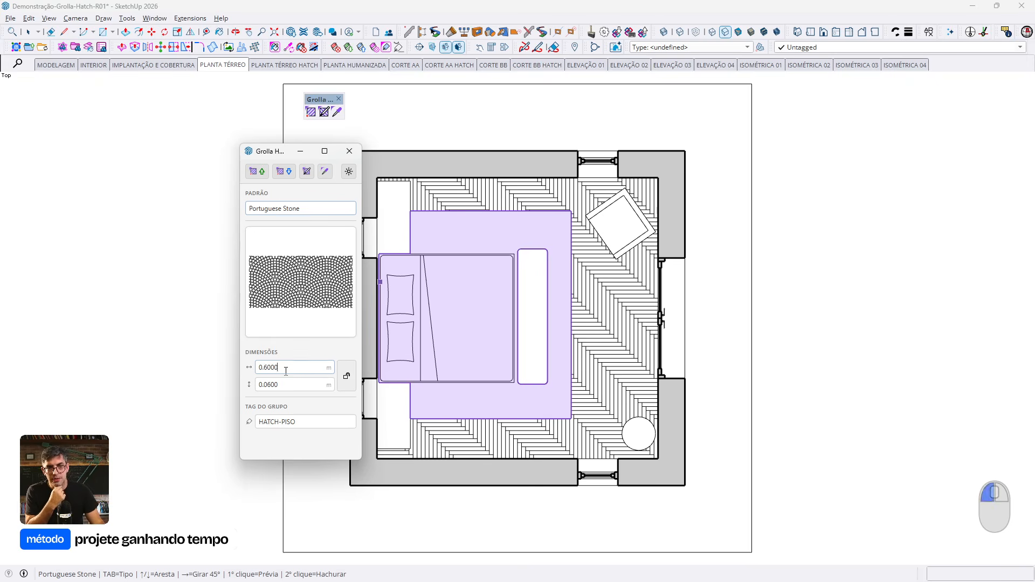
{"action": "left_click", "coordinate": [346, 376]}
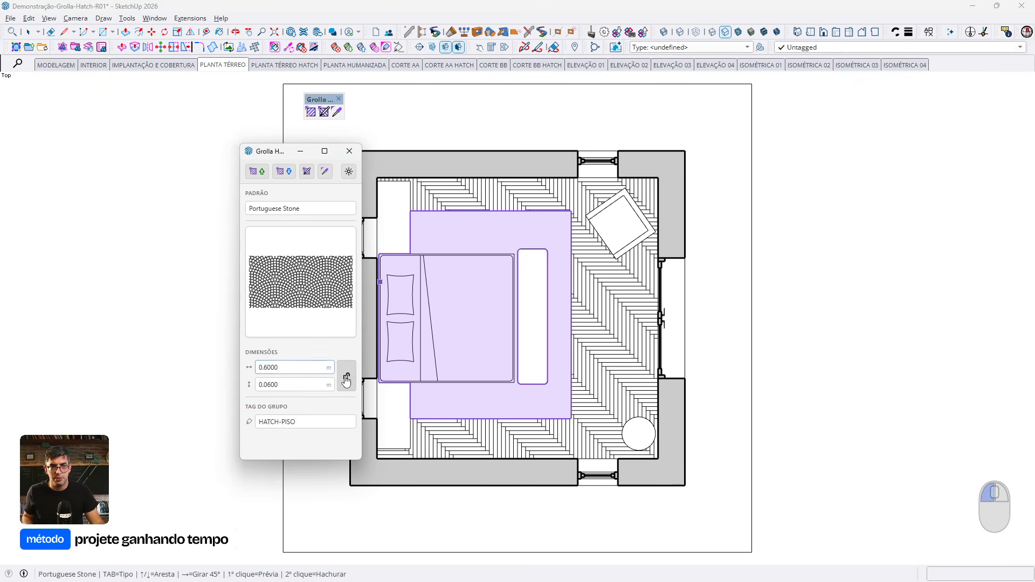
{"action": "left_click_drag", "start_coordinate": [316, 369], "coordinate": [231, 370]}
{"action": "type", "text": ".2"}
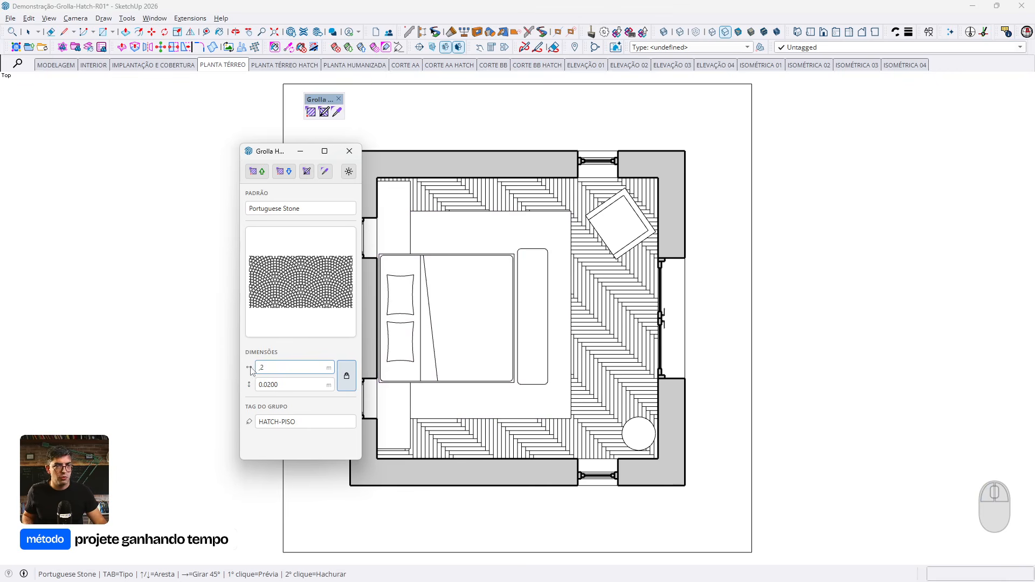
{"action": "type", "text": "1.2"}
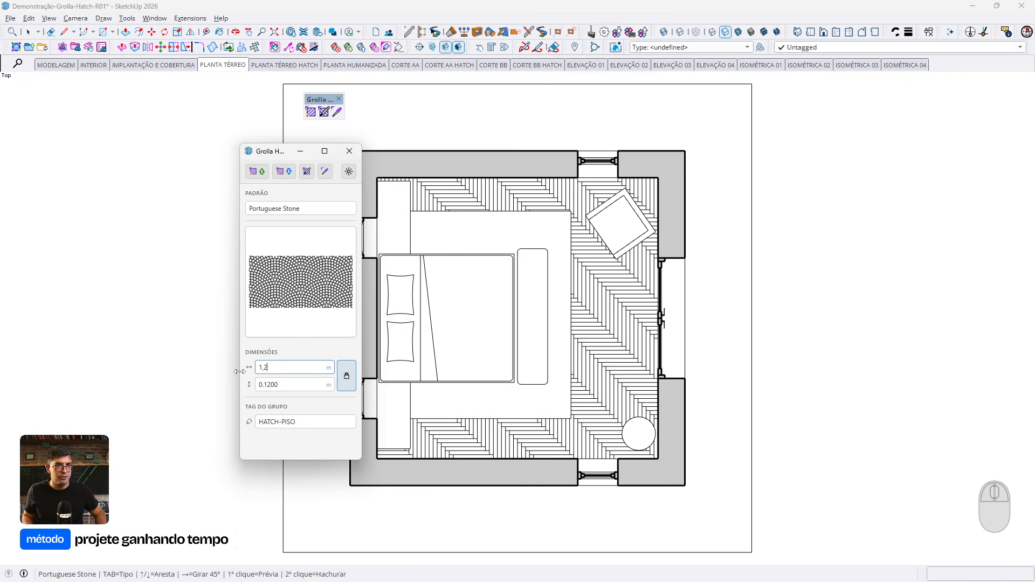
{"action": "key", "text": "Return"}
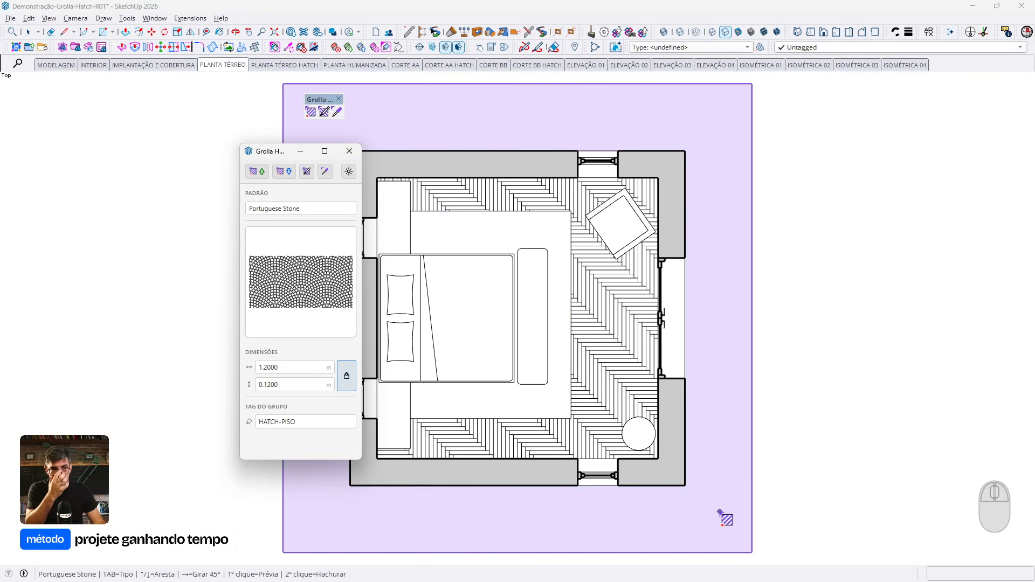
Apply the Portuguese Stone hatch to the outdoor ground around the house, starting from the outer corner of the terrain
{"action": "scroll", "coordinate": [723, 517], "scroll_direction": "up", "scroll_amount": 4}
{"action": "scroll", "coordinate": [657, 362], "scroll_direction": "down", "scroll_amount": 4}
{"action": "scroll", "coordinate": [701, 432], "scroll_direction": "up", "scroll_amount": 4}
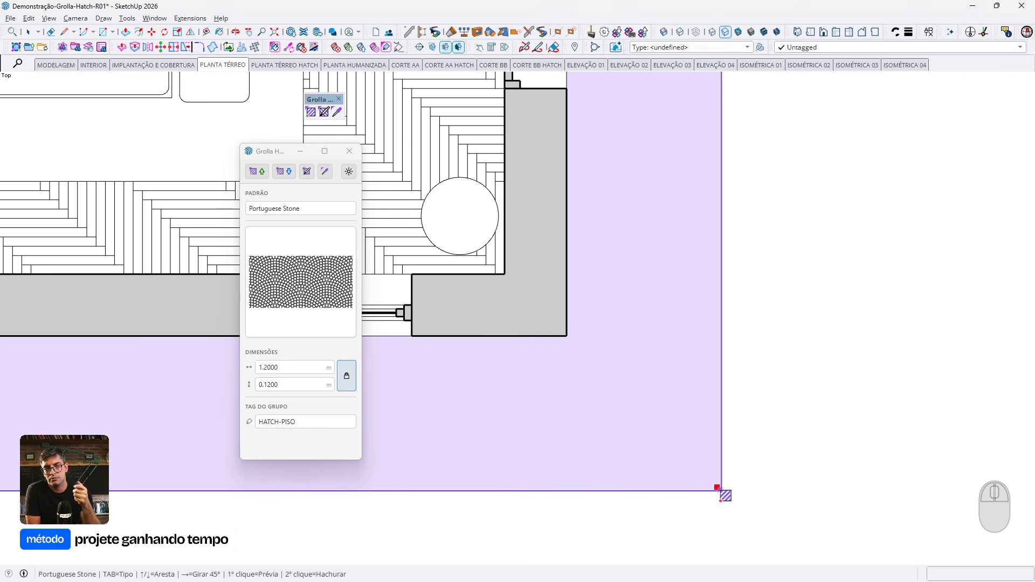
{"action": "left_click", "coordinate": [720, 490]}
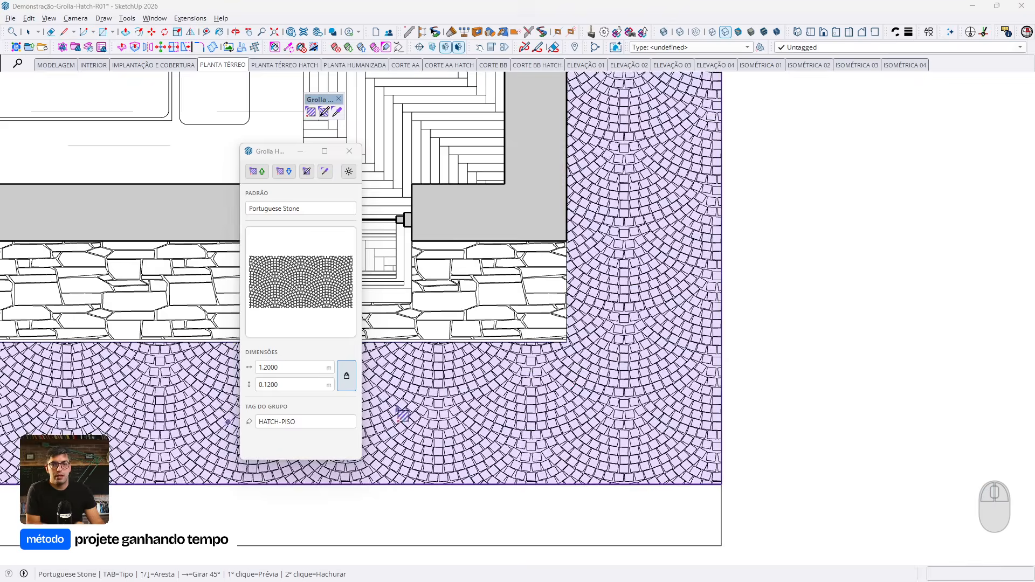
{"action": "mouse_move", "coordinate": [574, 371]}
{"action": "middle_mouse_down"}
{"action": "mouse_move", "coordinate": [482, 227]}
{"action": "mouse_move", "coordinate": [735, 411]}
{"action": "middle_mouse_up"}
{"action": "scroll", "coordinate": [728, 388], "scroll_direction": "down", "scroll_amount": 4}
{"action": "key", "text": "space"}
Select the Portuguese Stone hatch and examine it together with the wall and floor hatches from all around the house
{"action": "scroll", "coordinate": [699, 380], "scroll_direction": "down", "scroll_amount": 3}
{"action": "left_click", "coordinate": [699, 370]}
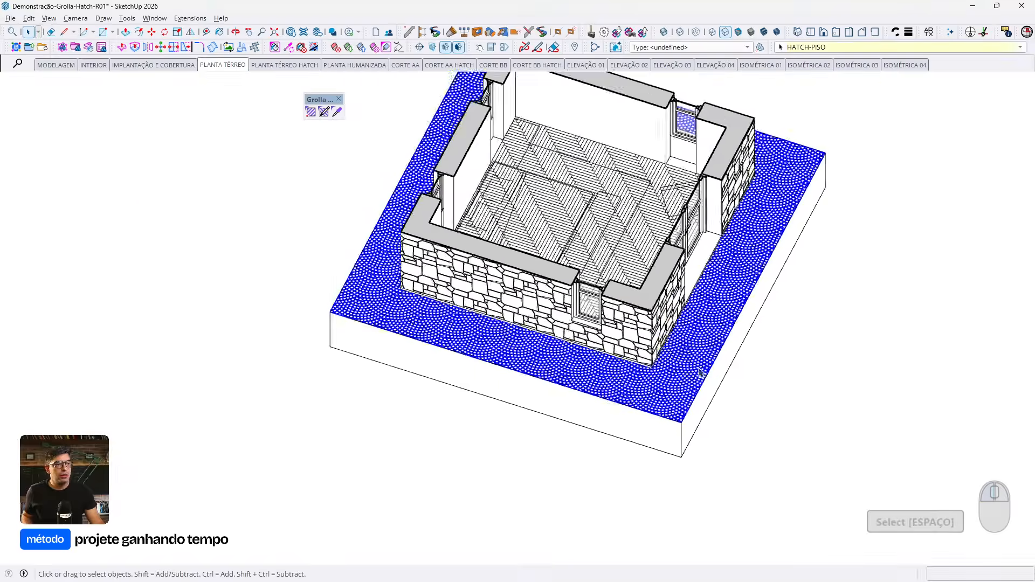
{"action": "mouse_move", "coordinate": [701, 373]}
{"action": "middle_mouse_down"}
{"action": "mouse_move", "coordinate": [566, 201]}
{"action": "mouse_move", "coordinate": [650, 382]}
{"action": "middle_mouse_up"}
{"action": "scroll", "coordinate": [664, 354], "scroll_direction": "up", "scroll_amount": 3}
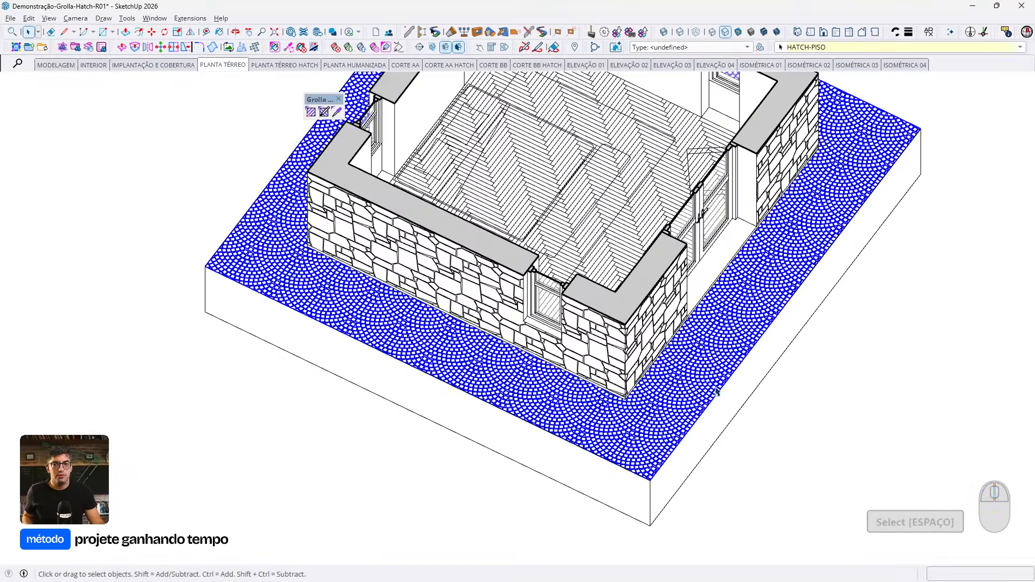
{"action": "middle_click_drag", "start_coordinate": [717, 392], "coordinate": [723, 443]}
{"action": "scroll", "coordinate": [582, 395], "scroll_direction": "up", "scroll_amount": 5}
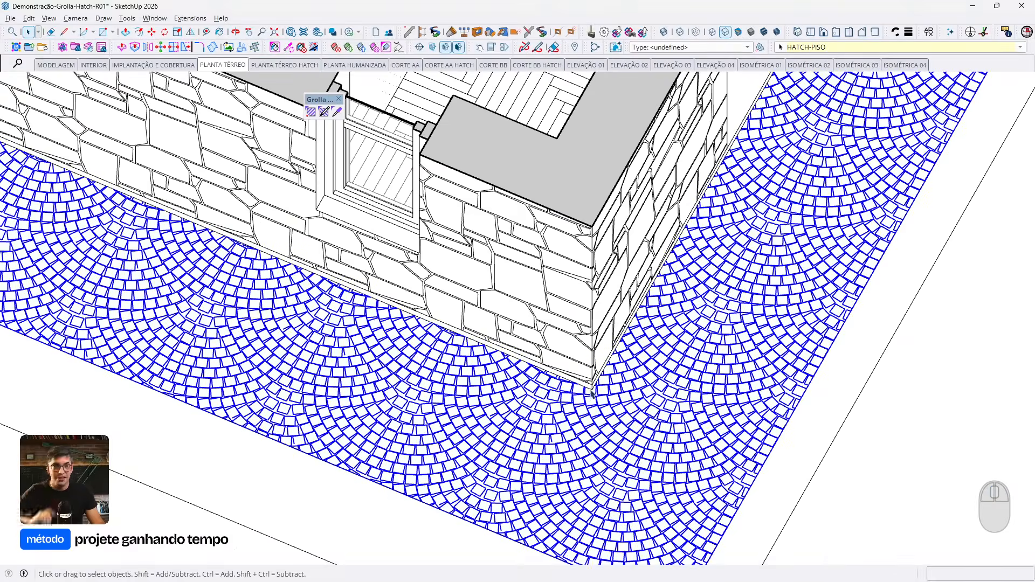
{"action": "scroll", "coordinate": [584, 396], "scroll_direction": "down", "scroll_amount": 5}
{"action": "middle_click_drag", "start_coordinate": [583, 397], "coordinate": [689, 301]}
{"action": "scroll", "coordinate": [458, 339], "scroll_direction": "up", "scroll_amount": 4}
{"action": "scroll", "coordinate": [747, 314], "scroll_direction": "down", "scroll_amount": 2}
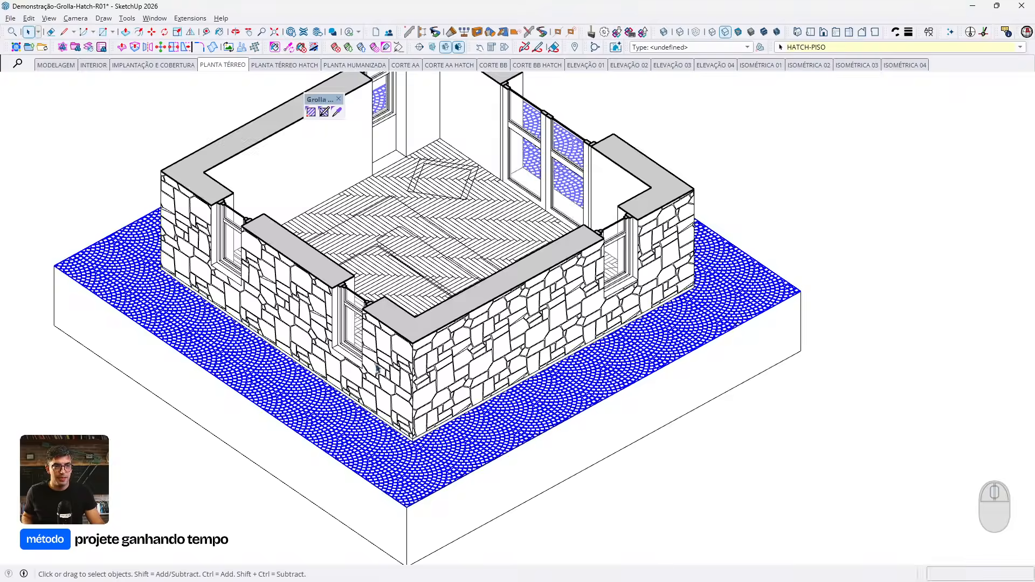
{"action": "middle_click_drag", "start_coordinate": [301, 464], "coordinate": [507, 512]}
{"action": "scroll", "coordinate": [507, 512], "scroll_direction": "up", "scroll_amount": 3}
{"action": "scroll", "coordinate": [643, 318], "scroll_direction": "down", "scroll_amount": 5}
{"action": "middle_click_drag", "start_coordinate": [334, 352], "coordinate": [399, 373]}
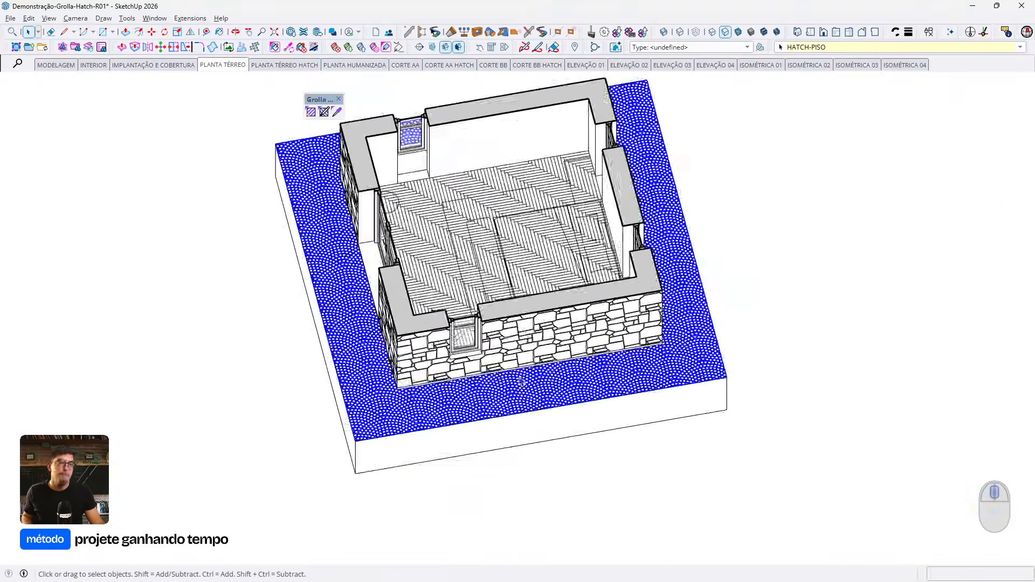
{"action": "scroll", "coordinate": [399, 373], "scroll_direction": "up", "scroll_amount": 4}
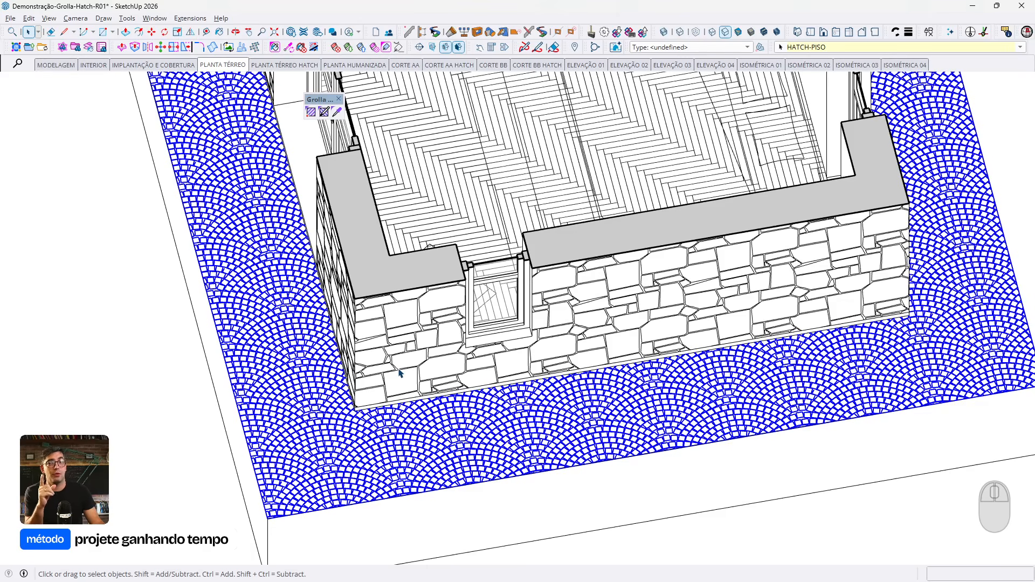
{"action": "scroll", "coordinate": [399, 372], "scroll_direction": "down", "scroll_amount": 4}
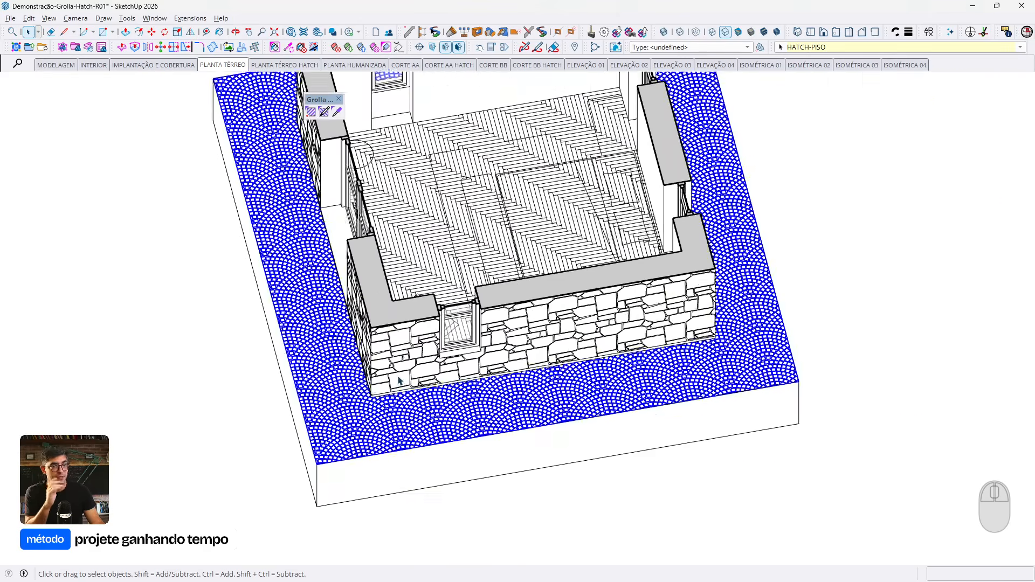
{"action": "middle_click_drag", "start_coordinate": [400, 372], "coordinate": [387, 185]}
{"action": "scroll", "coordinate": [387, 184], "scroll_direction": "up", "scroll_amount": 3}
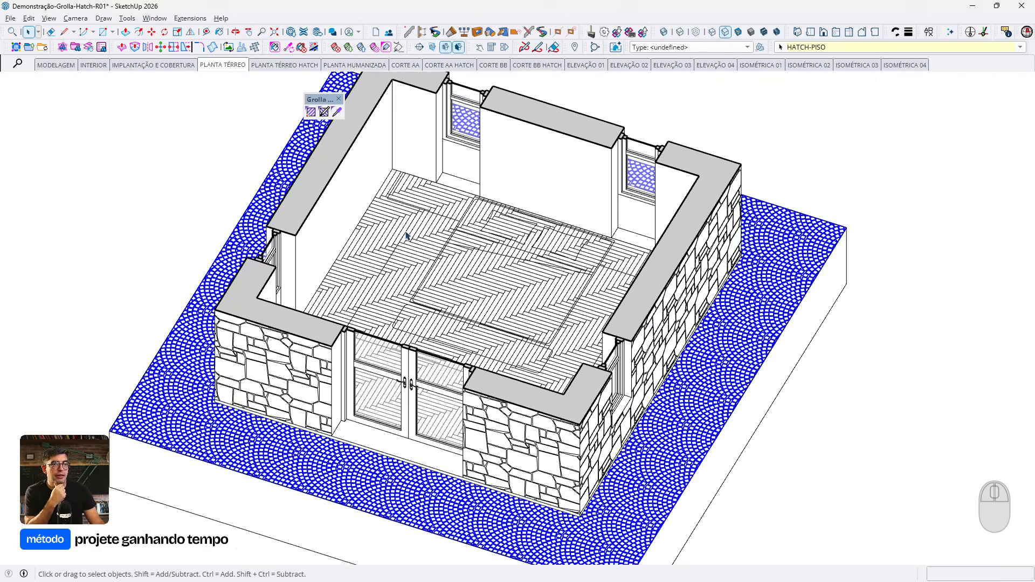
{"action": "middle_click_drag", "start_coordinate": [407, 236], "coordinate": [670, 145]}
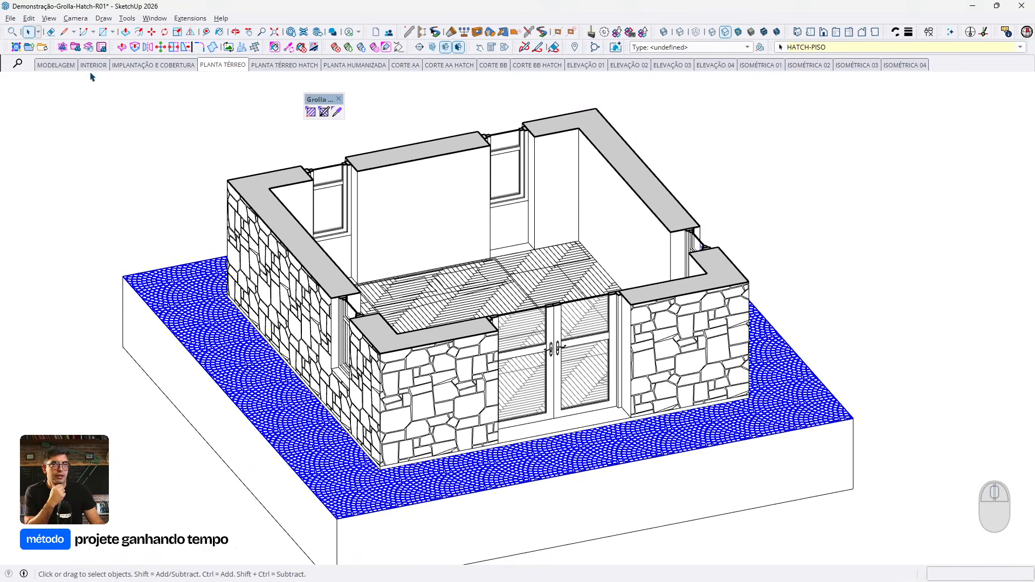
Switch to the CORTE AA scene, reopen the Grolla Hatch tool and set its group tag to HATCH-PAREDE
{"action": "left_click", "coordinate": [405, 66]}
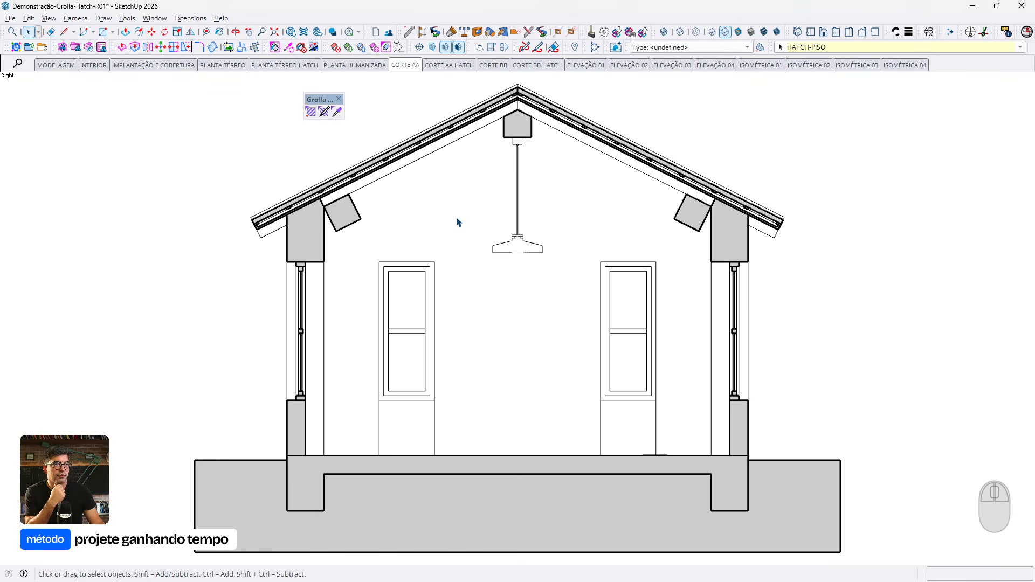
{"action": "left_click", "coordinate": [337, 113]}
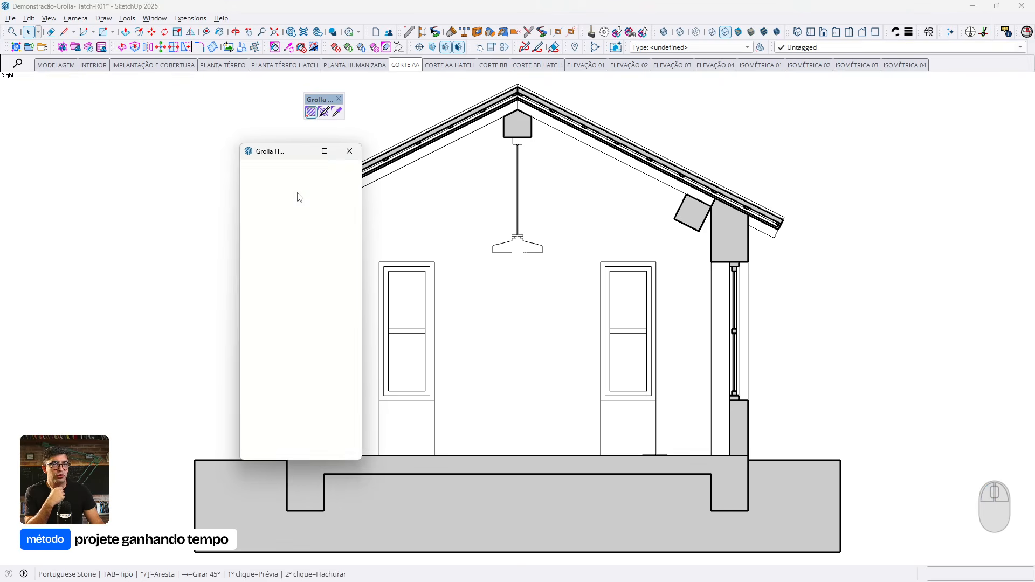
{"action": "left_click", "coordinate": [314, 421]}
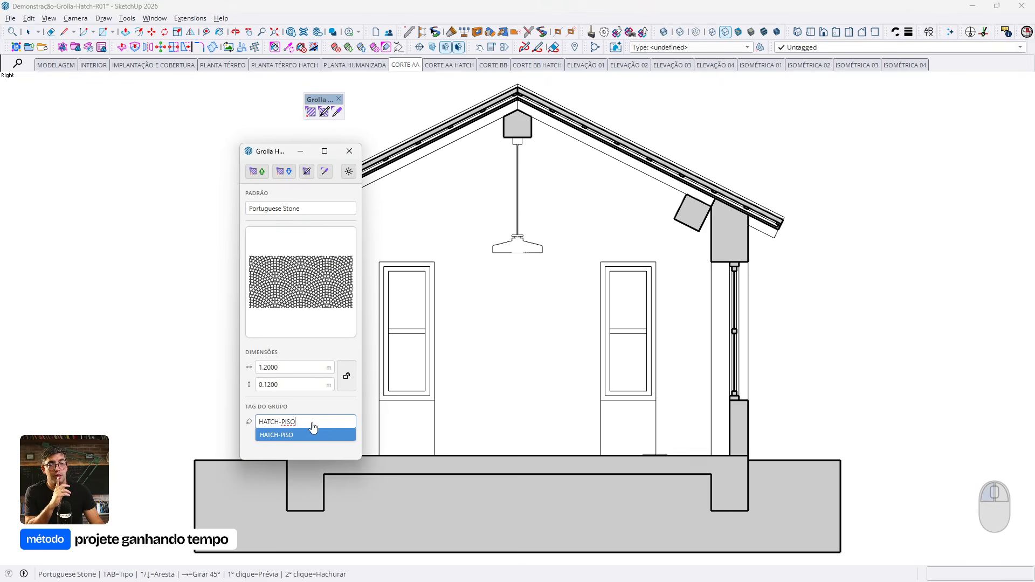
{"action": "key", "text": "BackSpace"}
{"action": "key", "text": "BackSpace"}
{"action": "key", "text": "BackSpace"}
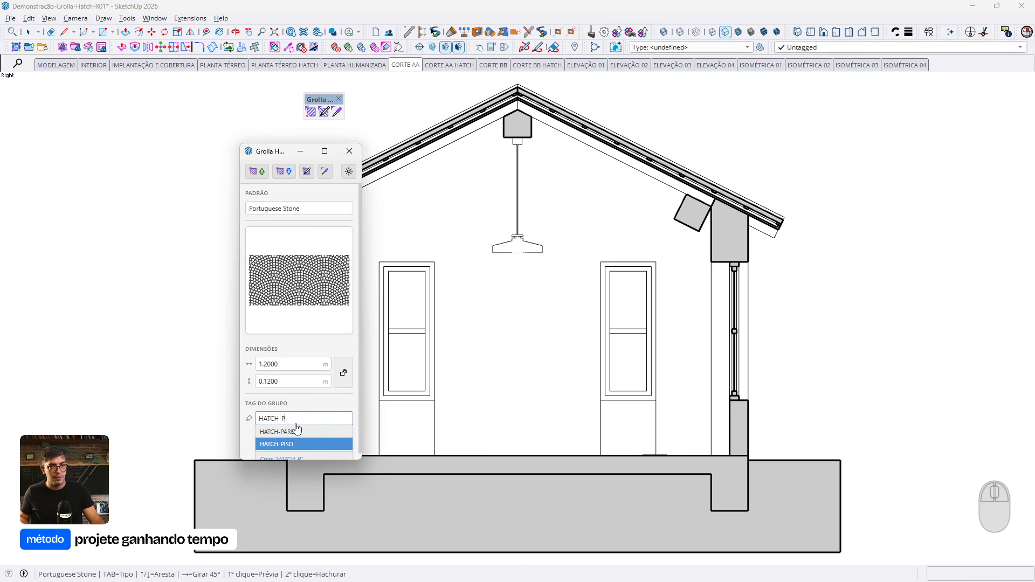
{"action": "left_click", "coordinate": [297, 431]}
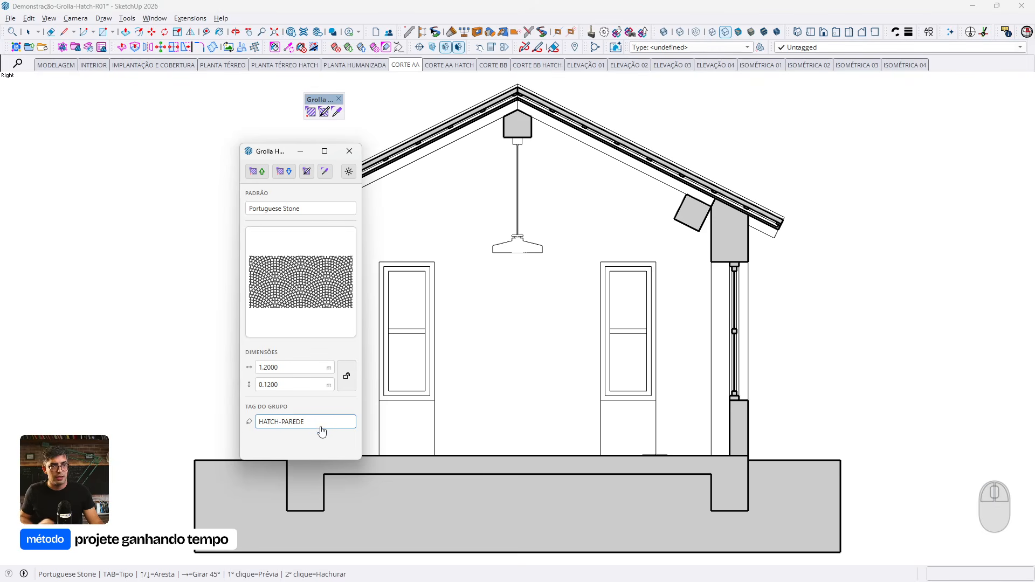
Change the hatch pattern to Sand for the interior wall shown in the section
{"action": "left_click", "coordinate": [297, 209]}
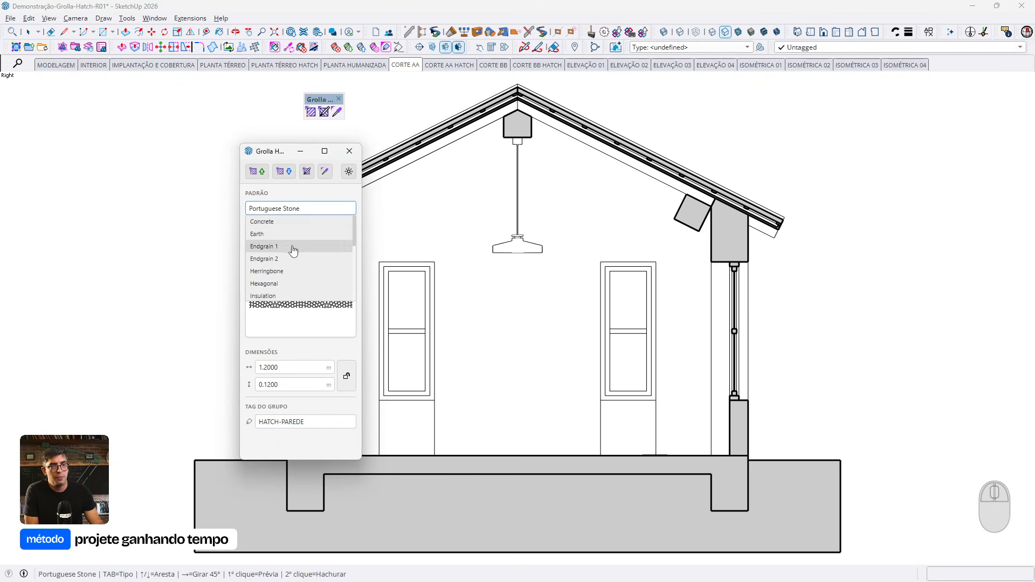
{"action": "scroll", "coordinate": [291, 259], "scroll_direction": "down", "scroll_amount": 4}
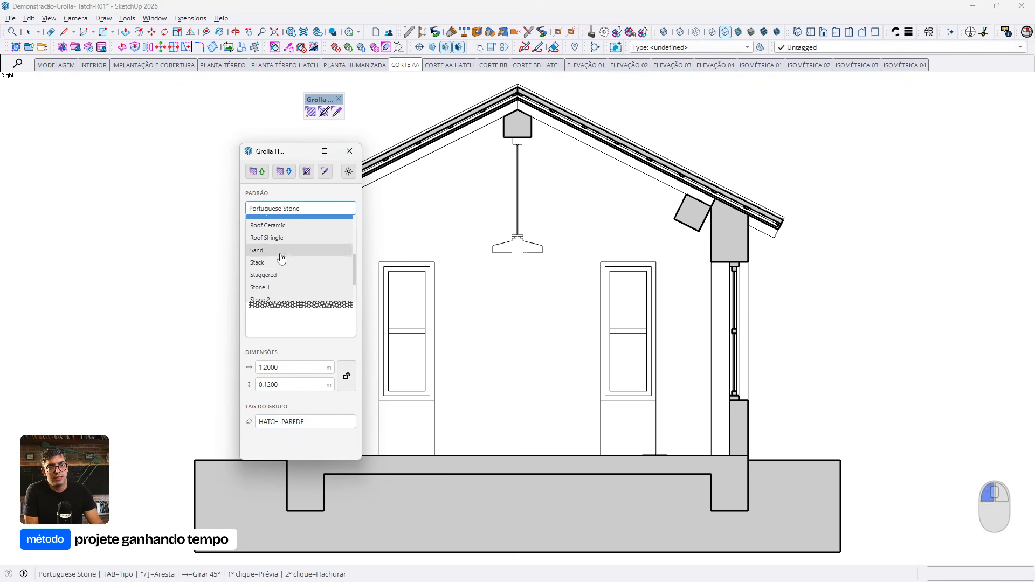
{"action": "left_click", "coordinate": [280, 255]}
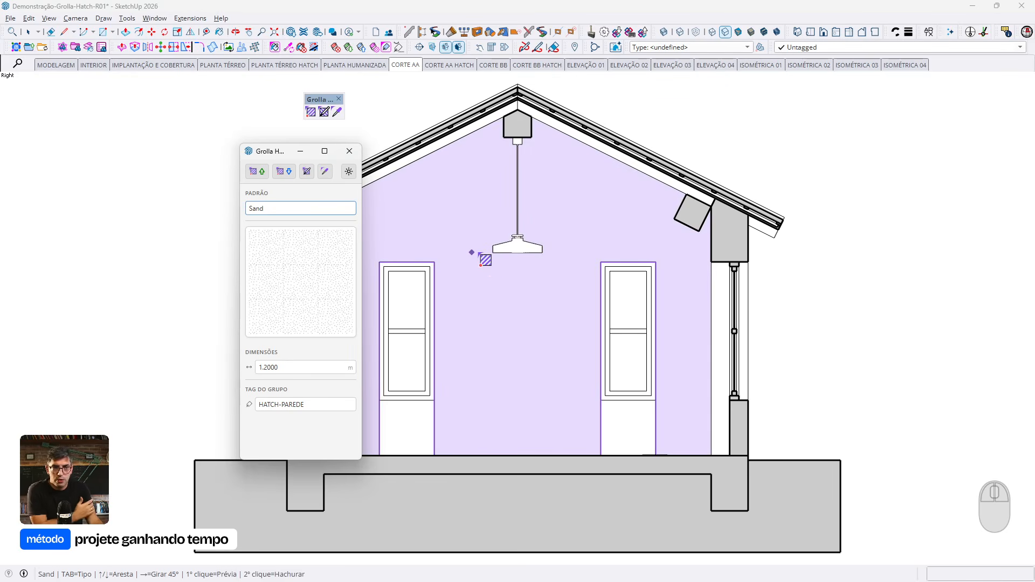
{"action": "scroll", "coordinate": [461, 284], "scroll_direction": "up", "scroll_amount": 2}
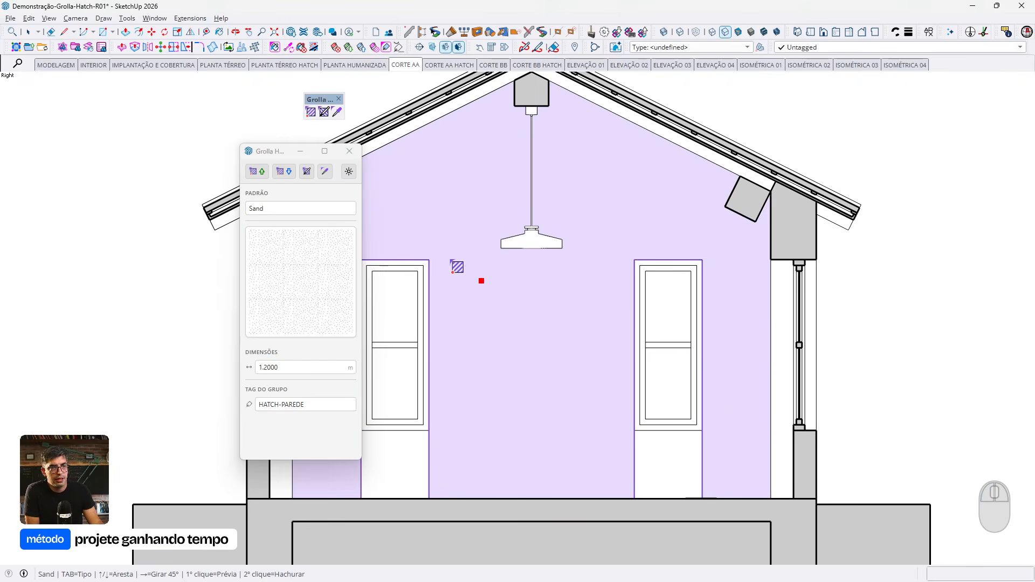
Set the Sand hatch size to 0.6 m and apply it to the interior gable wall from the window's upper corner
{"action": "scroll", "coordinate": [456, 264], "scroll_direction": "up", "scroll_amount": 1}
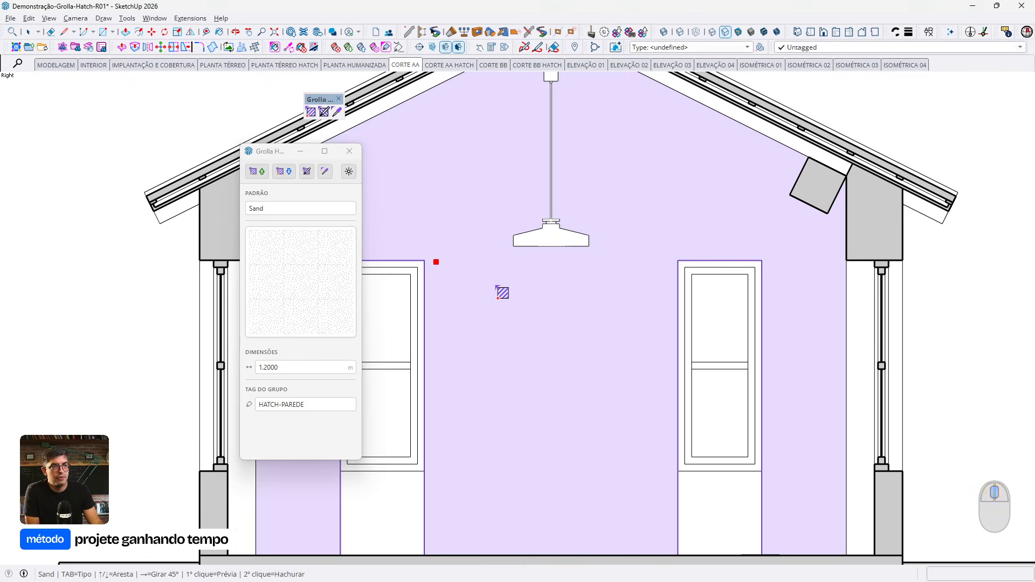
{"action": "middle_click_drag", "start_coordinate": [502, 292], "coordinate": [479, 278]}
{"action": "scroll", "coordinate": [439, 261], "scroll_direction": "up", "scroll_amount": 1}
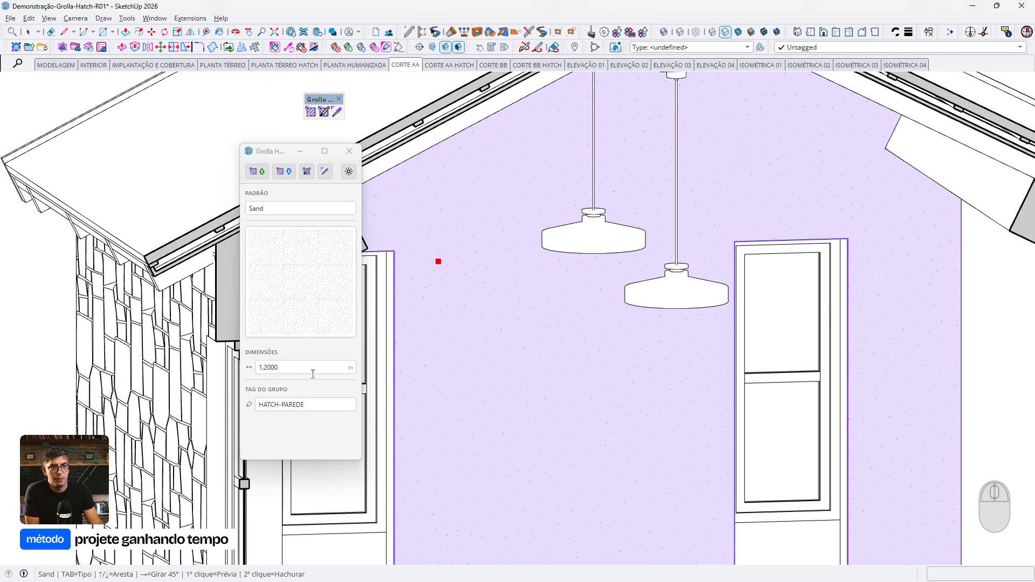
{"action": "left_click", "coordinate": [304, 369]}
{"action": "left_click_drag", "start_coordinate": [304, 368], "coordinate": [237, 383]}
{"action": "type", "text": ",6"}
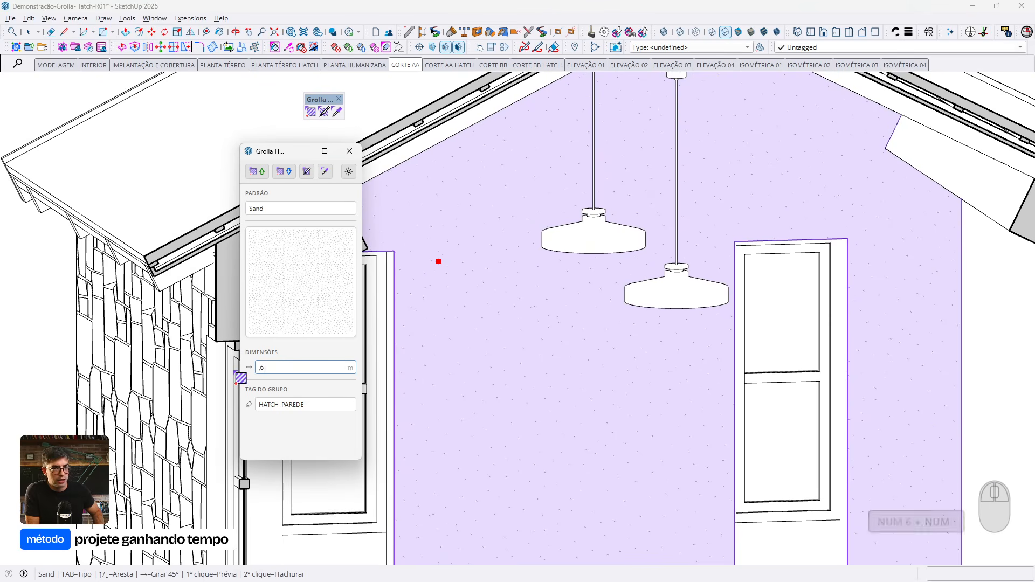
{"action": "key", "text": "Return"}
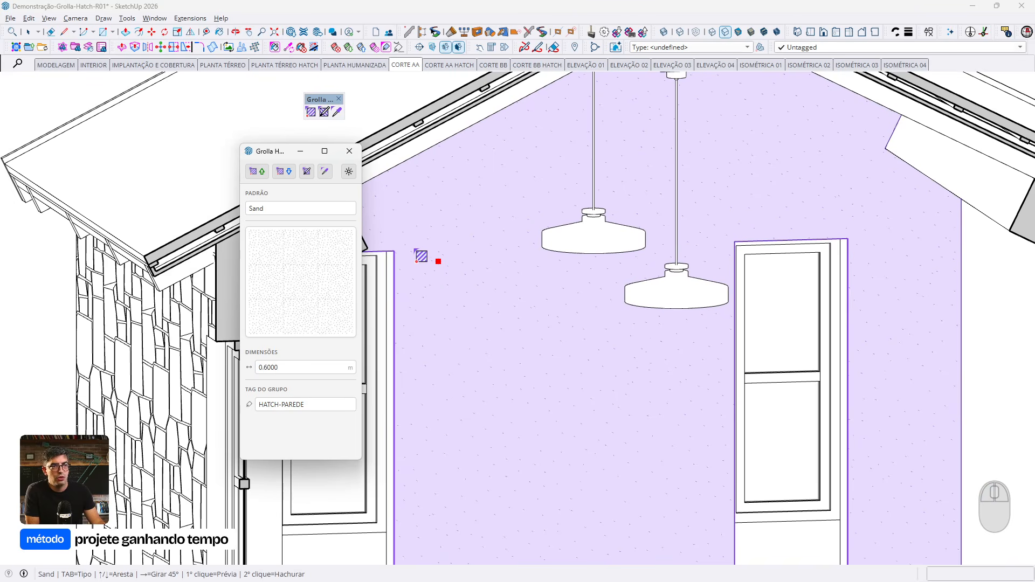
{"action": "left_click", "coordinate": [421, 260]}
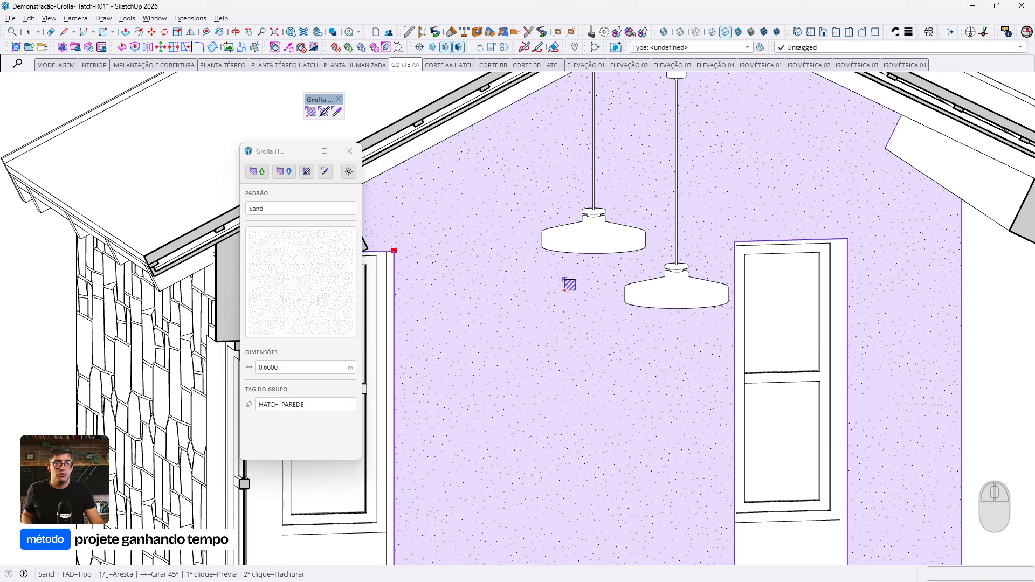
Select the Sand hatch on the interior gable wall and try deleting it
{"action": "scroll", "coordinate": [565, 290], "scroll_direction": "down", "scroll_amount": 5}
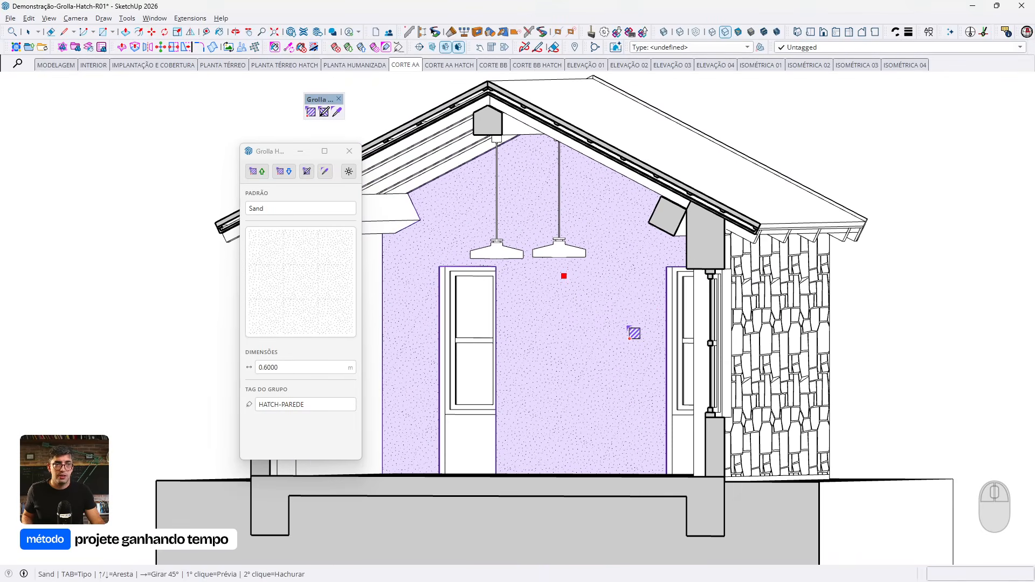
{"action": "key", "text": "space"}
{"action": "scroll", "coordinate": [472, 316], "scroll_direction": "up", "scroll_amount": 5}
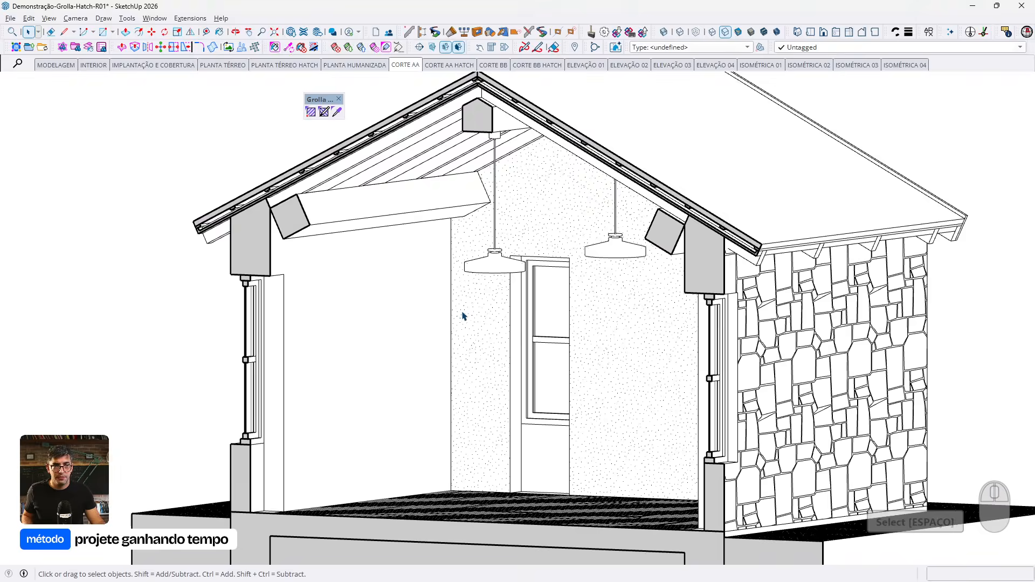
{"action": "left_click", "coordinate": [478, 290]}
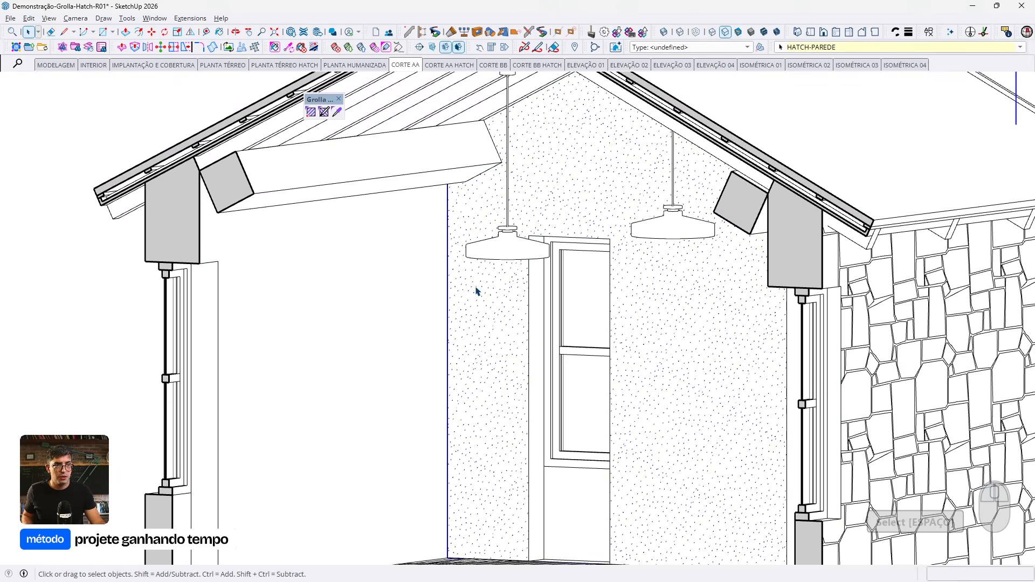
{"action": "key", "text": "Delete"}
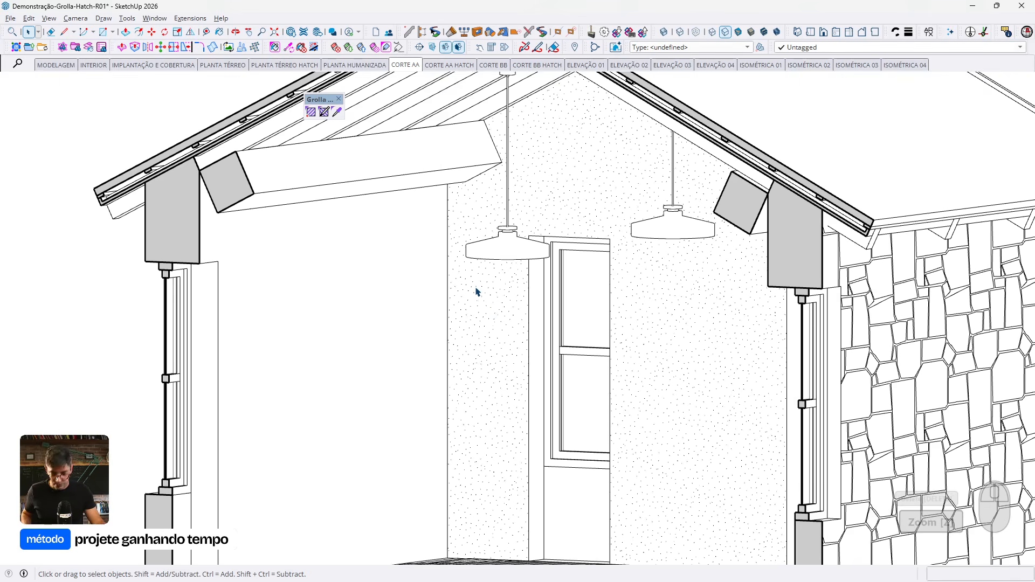
{"action": "mouse_move", "coordinate": [476, 291]}
{"action": "middle_mouse_down"}
{"action": "mouse_move", "coordinate": [499, 303]}
{"action": "mouse_move", "coordinate": [478, 287]}
{"action": "middle_mouse_up"}
Reopen the Grolla Hatch tool and apply the Sand hatch to the two interior side walls adjoining the gable wall
{"action": "left_click", "coordinate": [312, 111]}
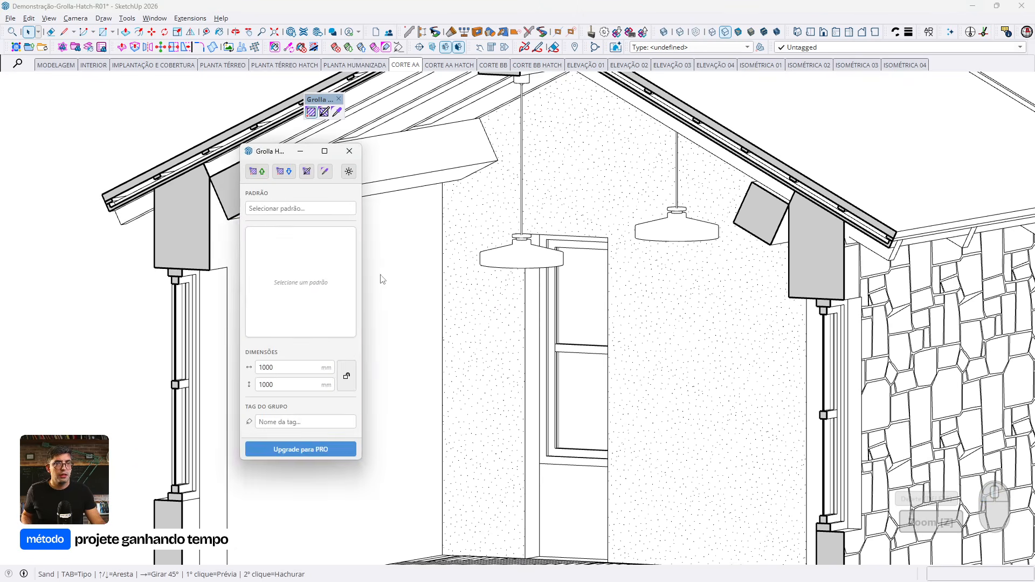
{"action": "left_click", "coordinate": [398, 294]}
{"action": "key", "text": "ctrl+z"}
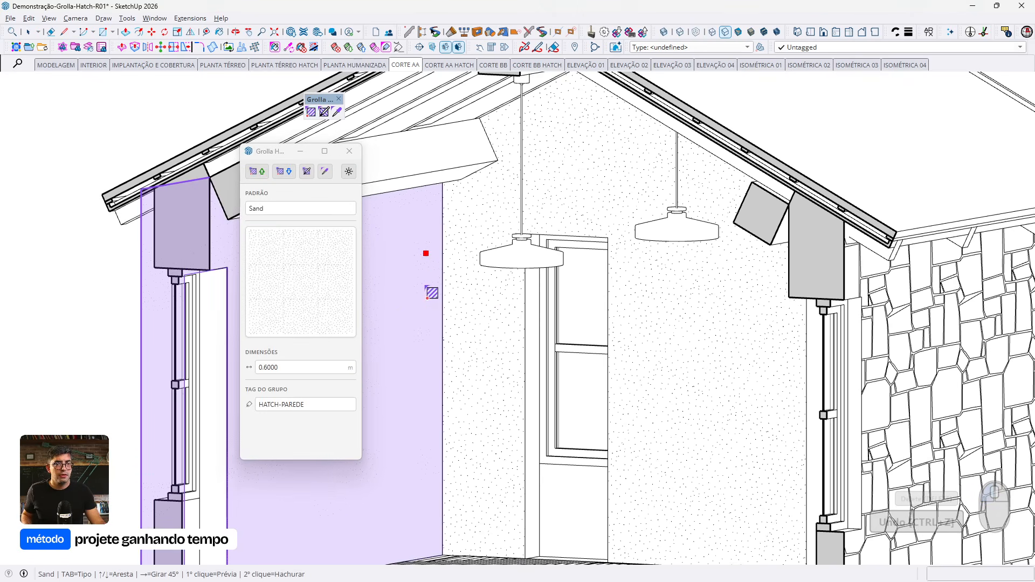
{"action": "middle_click_drag", "start_coordinate": [440, 370], "coordinate": [934, 359]}
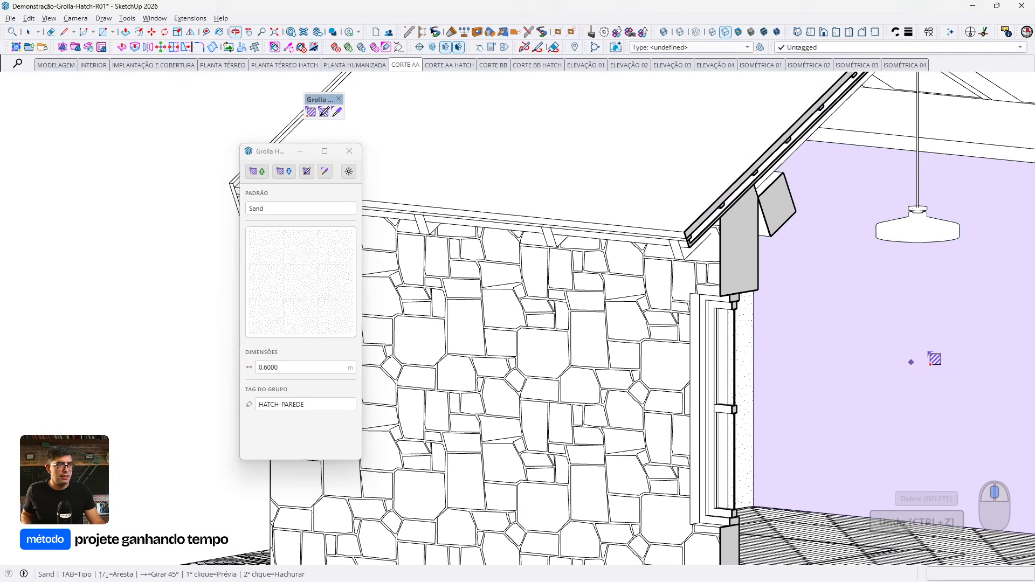
{"action": "left_click", "coordinate": [927, 348]}
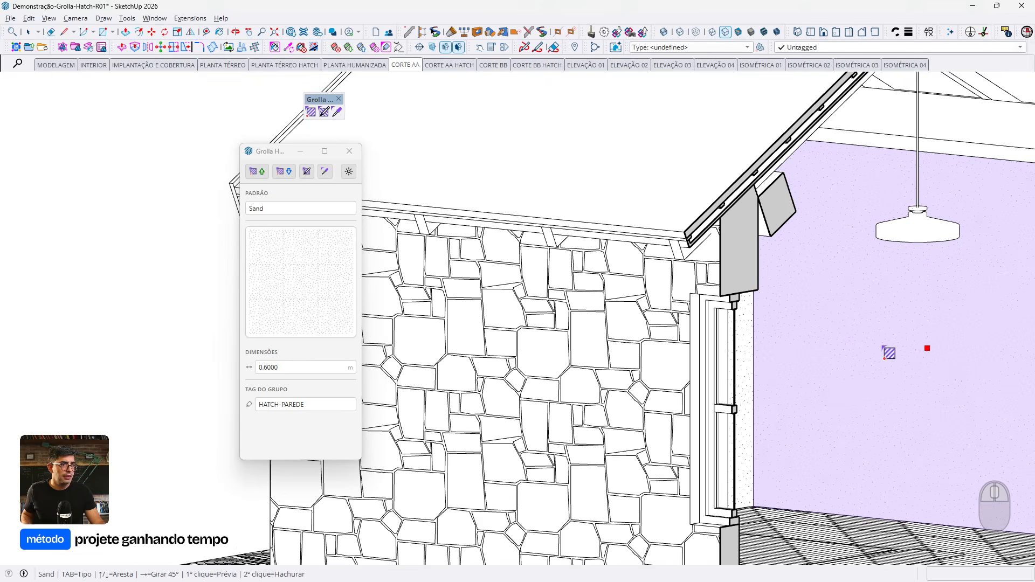
{"action": "middle_click_drag", "start_coordinate": [874, 347], "coordinate": [726, 376]}
{"action": "scroll", "coordinate": [656, 324], "scroll_direction": "down", "scroll_amount": 6}
Switch to the INTERIOR scene and apply the Sand hatch to the entrance wall from the upper corner of the door frame
{"action": "left_click", "coordinate": [46, 67]}
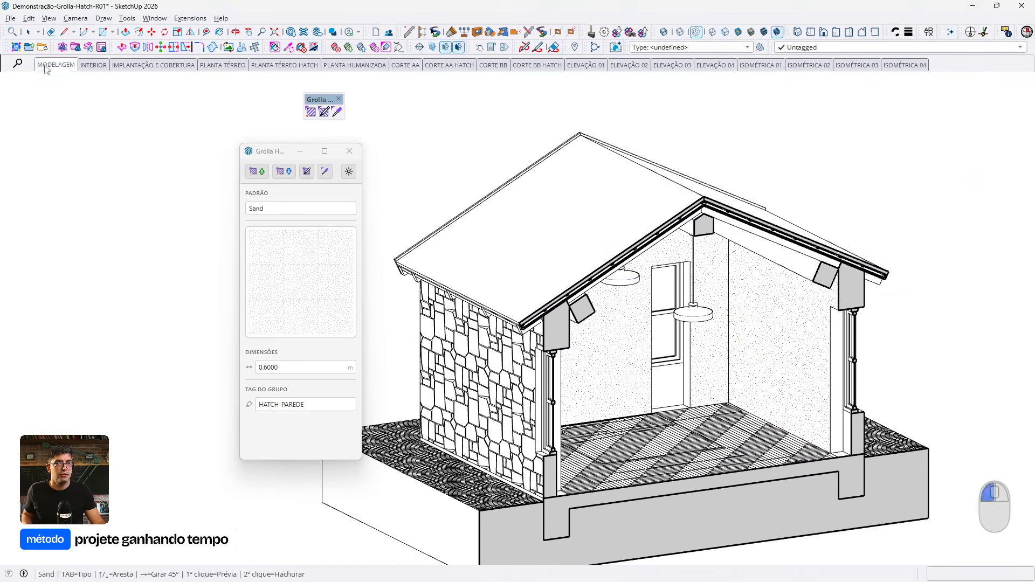
{"action": "left_click", "coordinate": [93, 65]}
{"action": "mouse_move", "coordinate": [647, 370]}
{"action": "middle_mouse_down"}
{"action": "mouse_move", "coordinate": [820, 392]}
{"action": "mouse_move", "coordinate": [606, 351]}
{"action": "mouse_move", "coordinate": [631, 359]}
{"action": "middle_mouse_up"}
{"action": "scroll", "coordinate": [628, 356], "scroll_direction": "up", "scroll_amount": 2}
{"action": "mouse_move", "coordinate": [591, 316]}
{"action": "middle_mouse_down"}
{"action": "mouse_move", "coordinate": [385, 327]}
{"action": "mouse_move", "coordinate": [532, 342]}
{"action": "mouse_move", "coordinate": [430, 326]}
{"action": "mouse_move", "coordinate": [471, 322]}
{"action": "middle_mouse_up"}
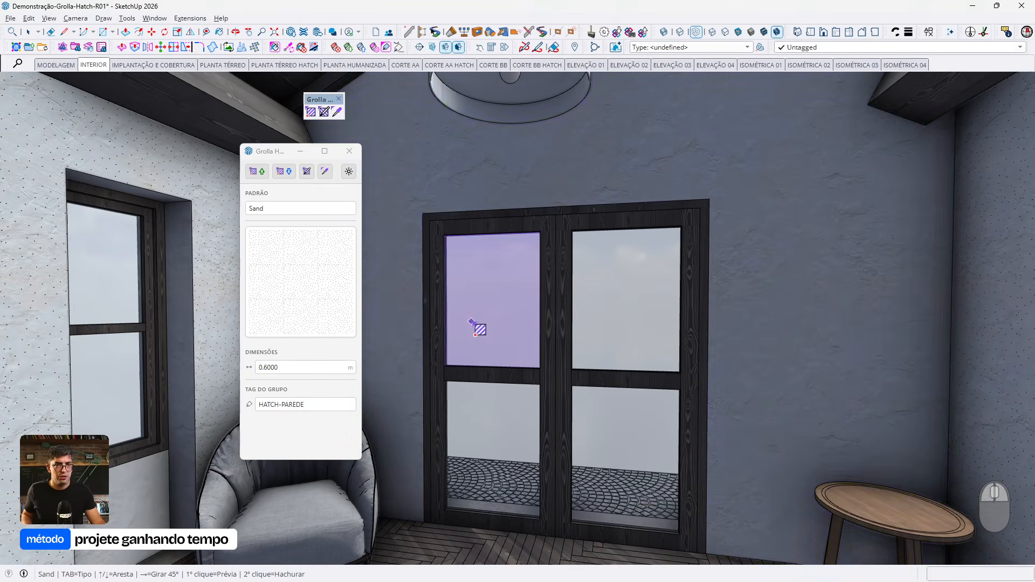
{"action": "left_click", "coordinate": [389, 238]}
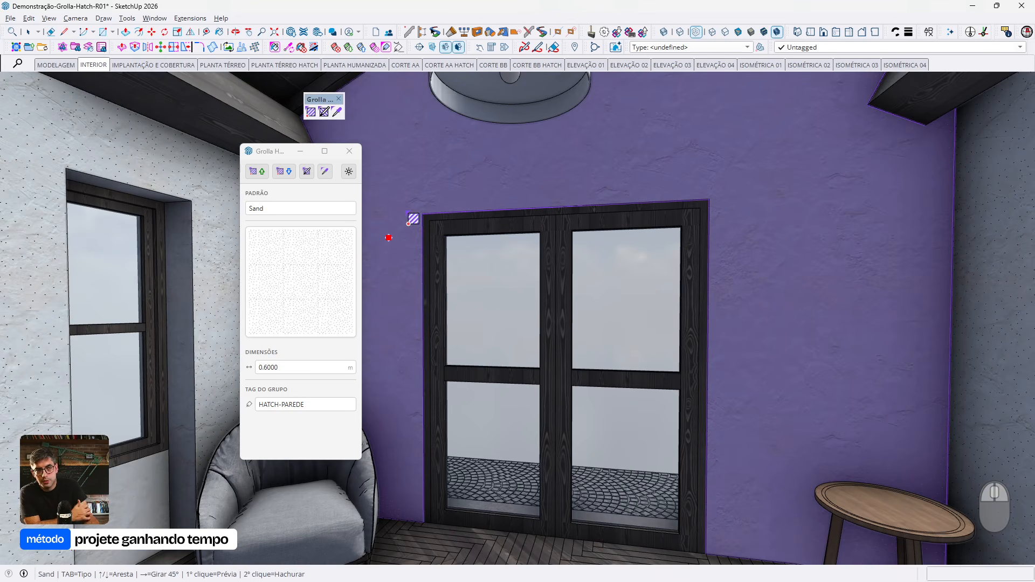
{"action": "left_click", "coordinate": [408, 224]}
{"action": "scroll", "coordinate": [408, 224], "scroll_direction": "down", "scroll_amount": 2}
{"action": "mouse_move", "coordinate": [659, 206]}
{"action": "middle_mouse_down"}
{"action": "mouse_move", "coordinate": [695, 211]}
{"action": "mouse_move", "coordinate": [527, 270]}
{"action": "mouse_move", "coordinate": [684, 268]}
{"action": "mouse_move", "coordinate": [661, 259]}
{"action": "middle_mouse_up"}
{"action": "scroll", "coordinate": [695, 212], "scroll_direction": "up", "scroll_amount": 3}
{"action": "key", "text": "space"}
{"action": "scroll", "coordinate": [695, 216], "scroll_direction": "down", "scroll_amount": 2}
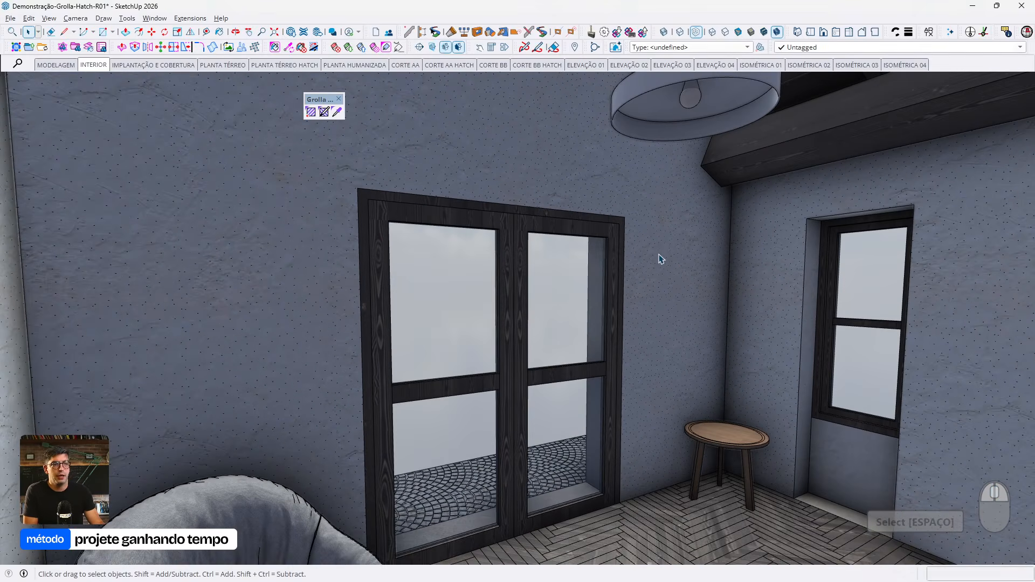
In the MODELAGEM scene, hide the HATCH-PAREDE and HATCH-PISO tags and update the scene
{"action": "left_click", "coordinate": [63, 69]}
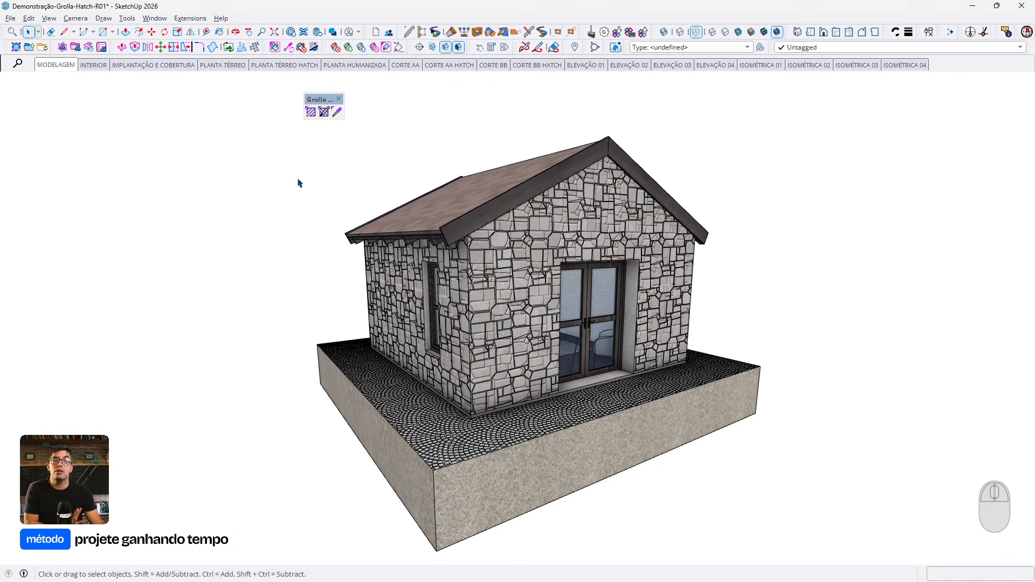
{"action": "key", "text": "d"}
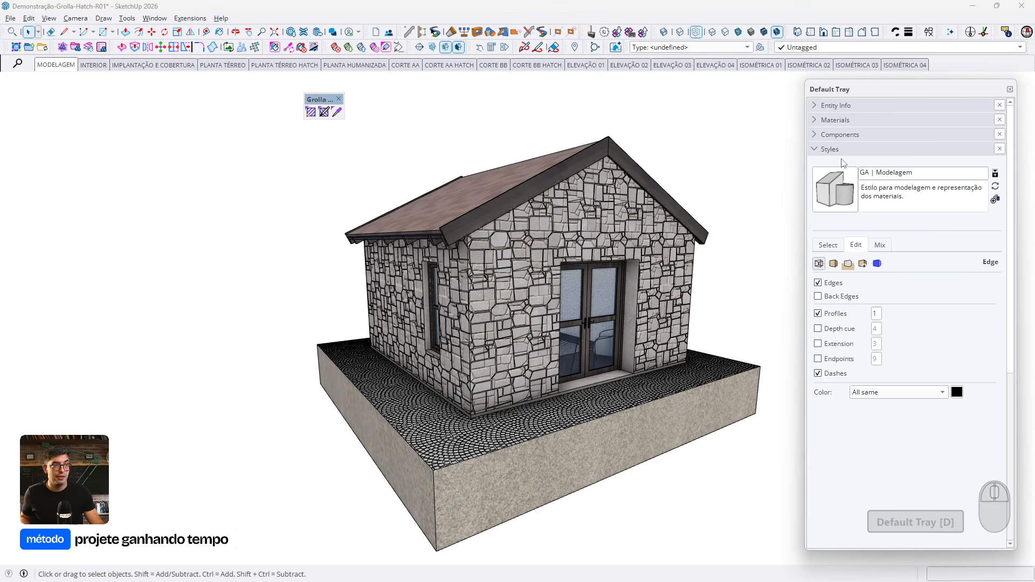
{"action": "left_click", "coordinate": [852, 155]}
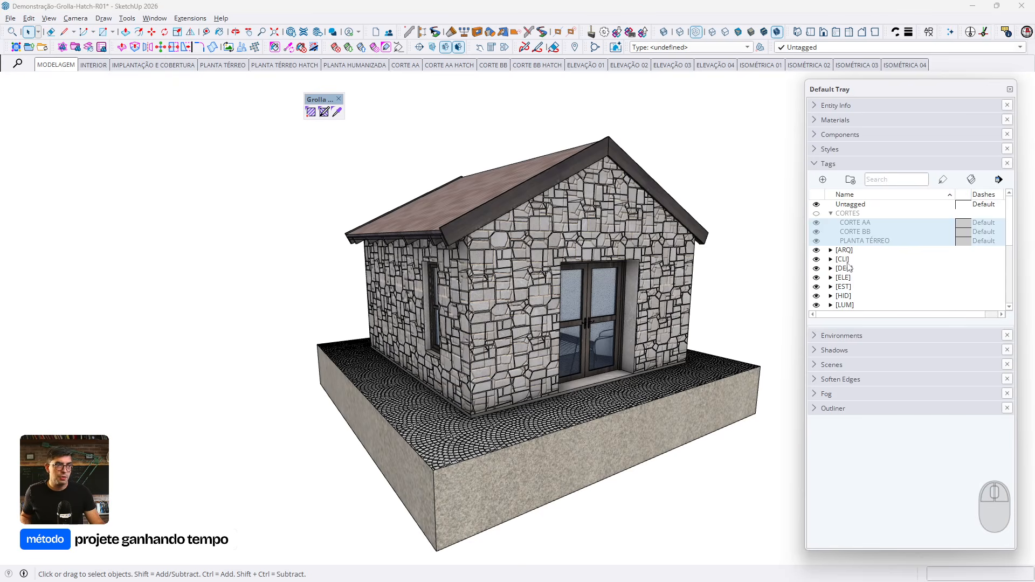
{"action": "scroll", "coordinate": [848, 268], "scroll_direction": "down", "scroll_amount": 5}
{"action": "left_click", "coordinate": [855, 299]}
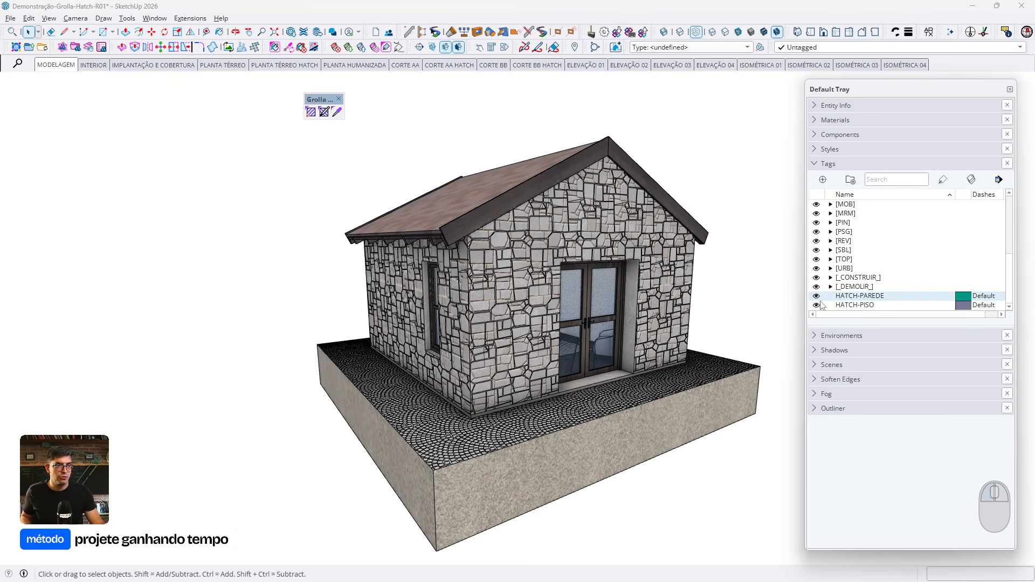
{"action": "left_click", "coordinate": [817, 297]}
{"action": "left_click", "coordinate": [817, 305]}
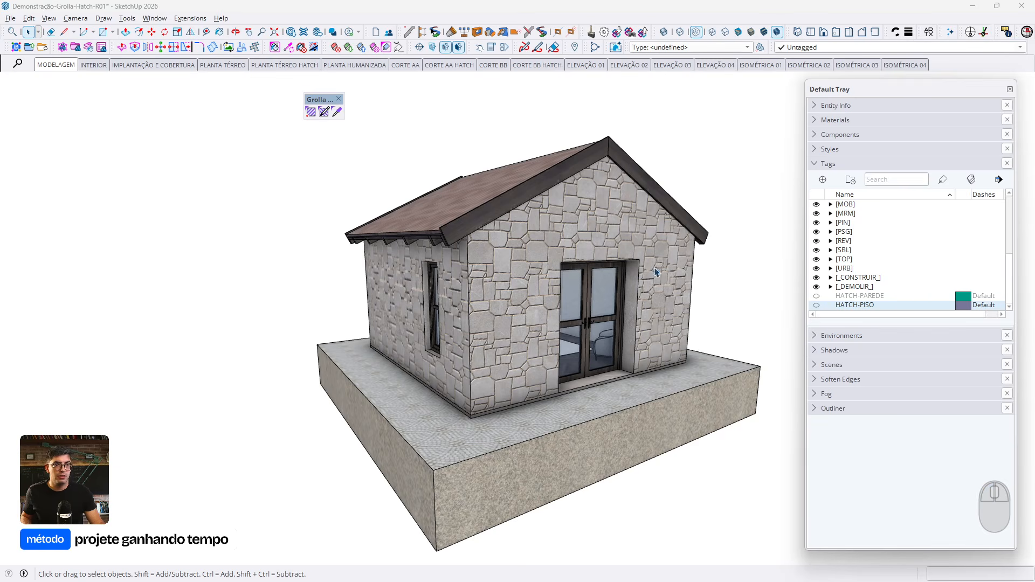
{"action": "key", "text": "ctrl+2"}
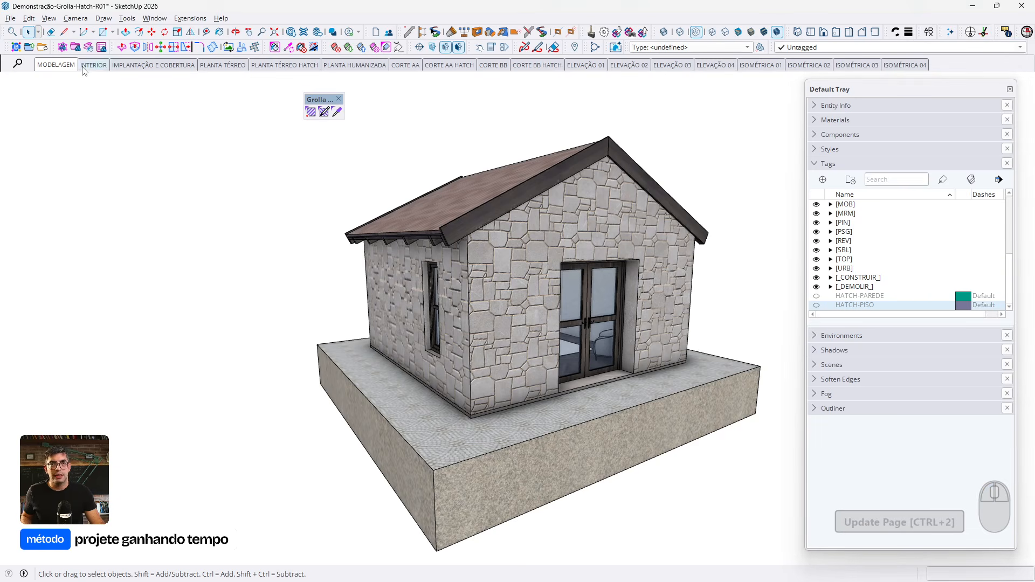
{"action": "left_click", "coordinate": [69, 69]}
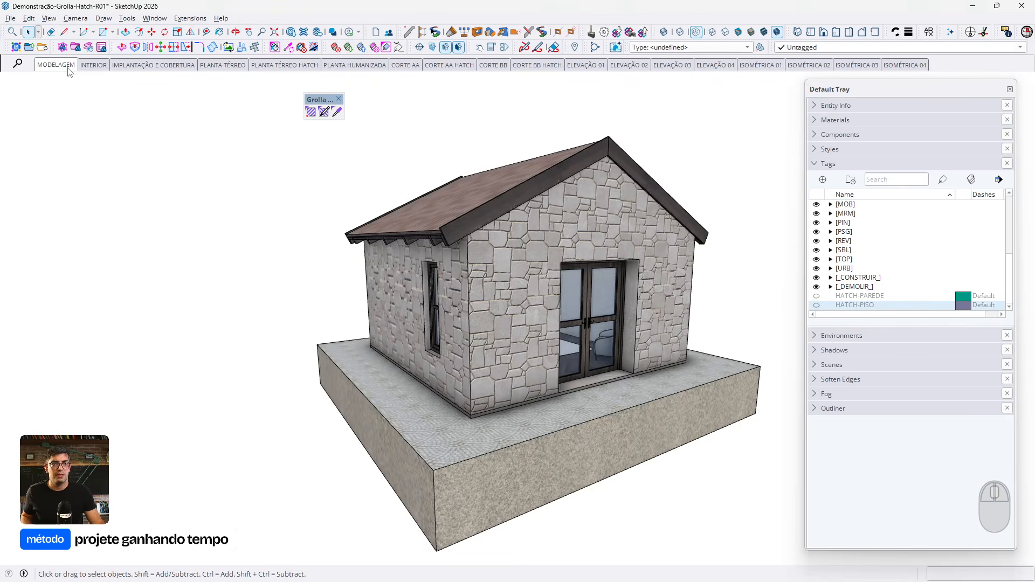
Switch to the INTERIOR scene and hide the HATCH-PAREDE and HATCH-PISO tags there as well
{"action": "left_click", "coordinate": [94, 69]}
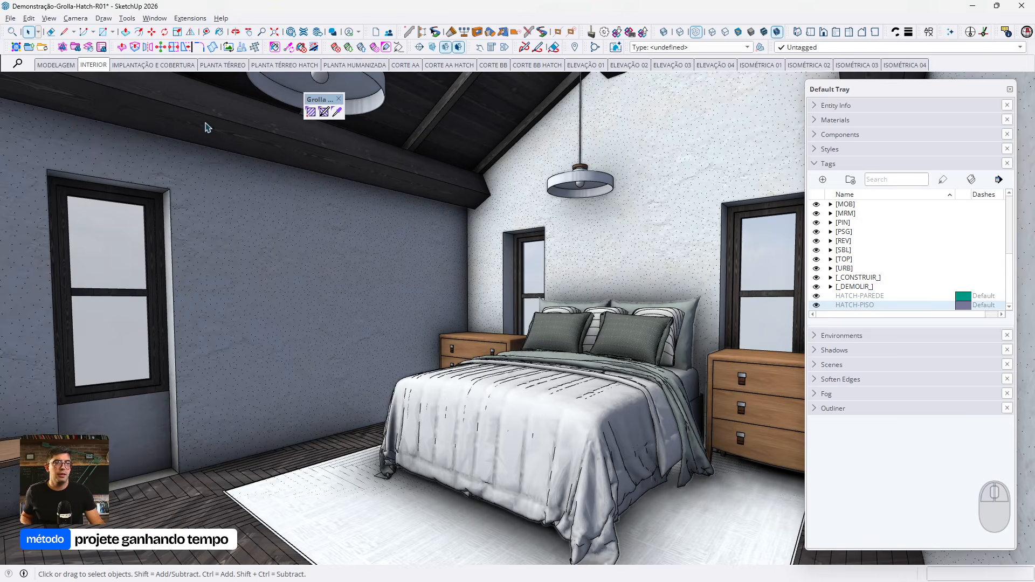
{"action": "left_click", "coordinate": [817, 306]}
{"action": "left_click", "coordinate": [817, 305]}
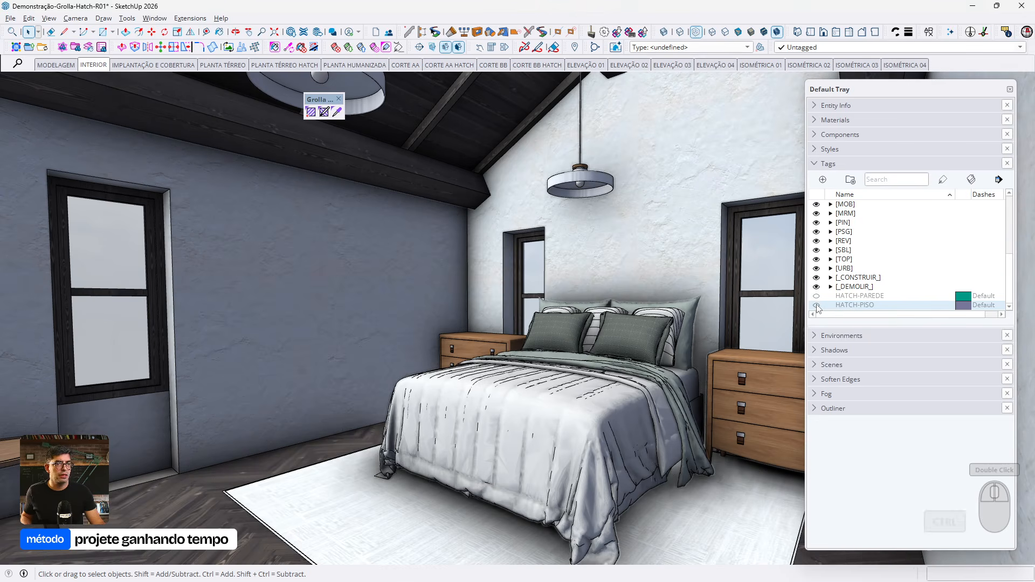
In the IMPLANTAÇÃO E COBERTURA scene, apply the Roof Ceramic hatch at 0.2 m to the upper roof slope, starting from the ridge
{"action": "left_click", "coordinate": [156, 68]}
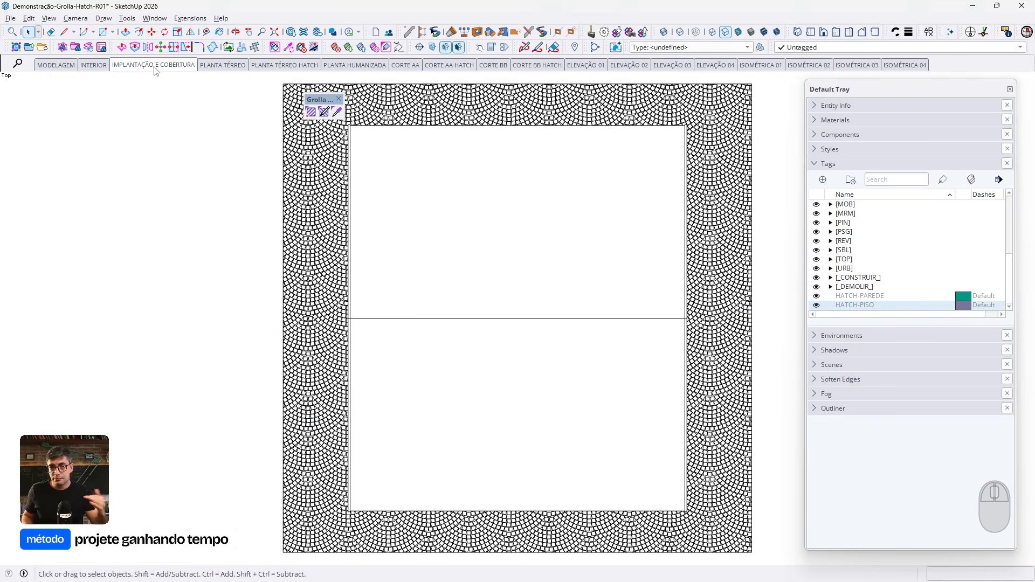
{"action": "left_click", "coordinate": [310, 112]}
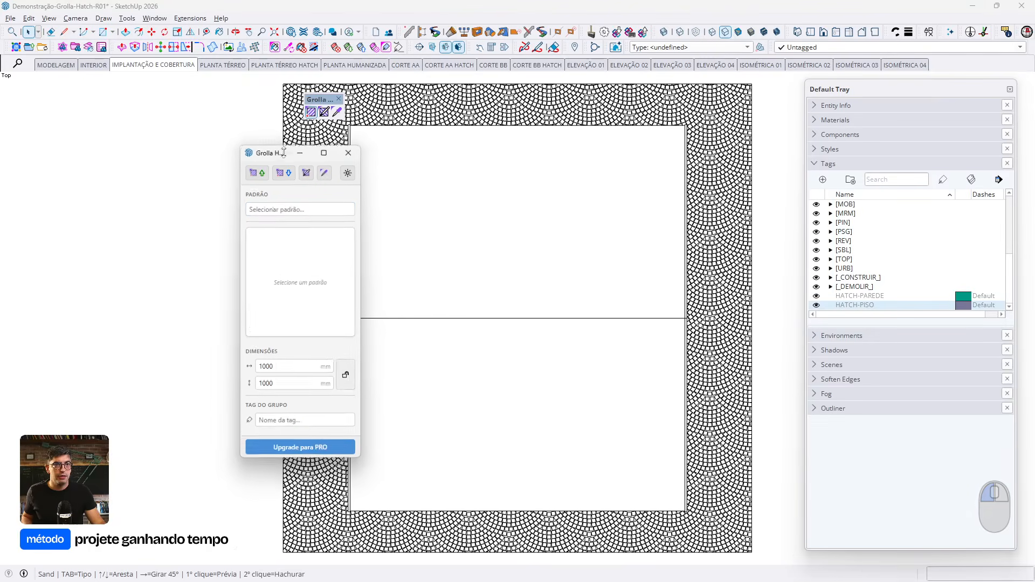
{"action": "left_click", "coordinate": [275, 209]}
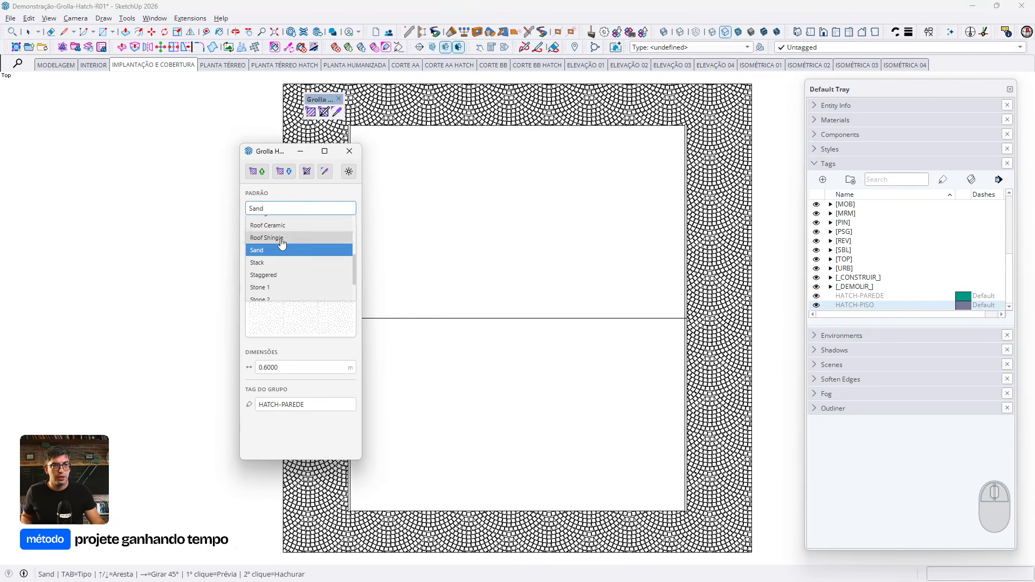
{"action": "left_click", "coordinate": [283, 225]}
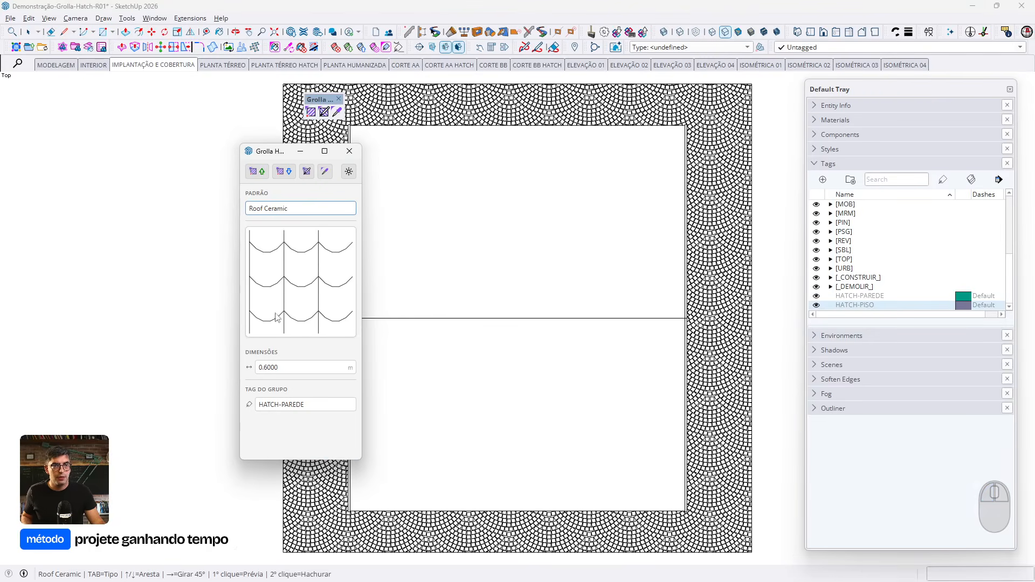
{"action": "left_click", "coordinate": [273, 367]}
{"action": "double_click", "coordinate": [273, 367]}
{"action": "type", "text": "0.2"}
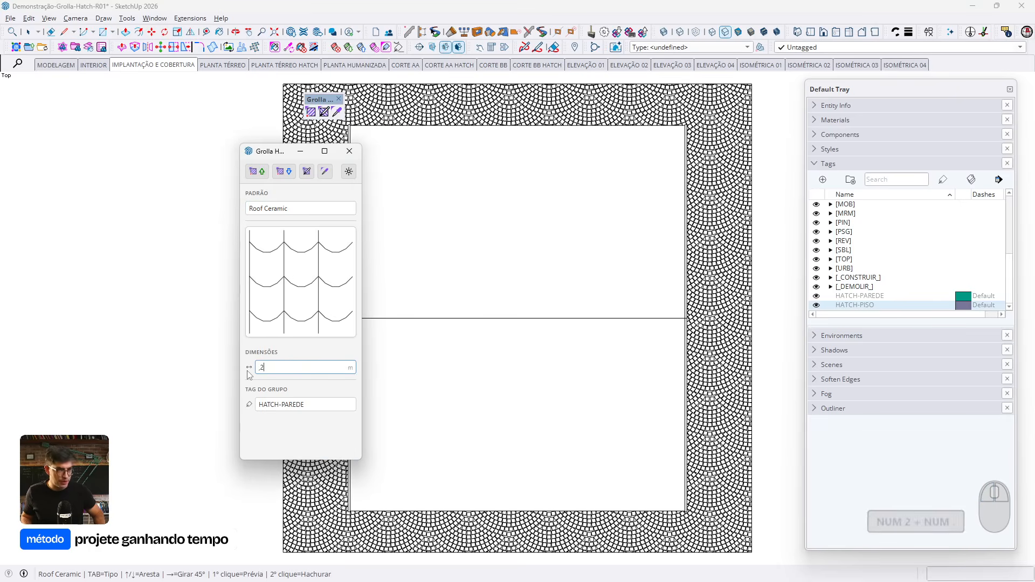
{"action": "key", "text": "Tab"}
{"action": "left_click", "coordinate": [550, 296]}
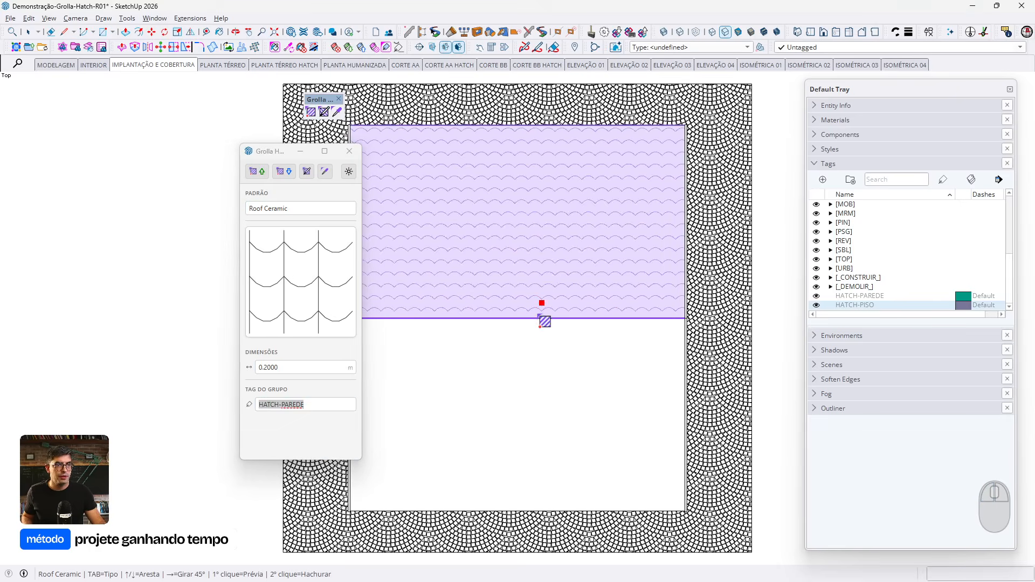
{"action": "left_click", "coordinate": [536, 318]}
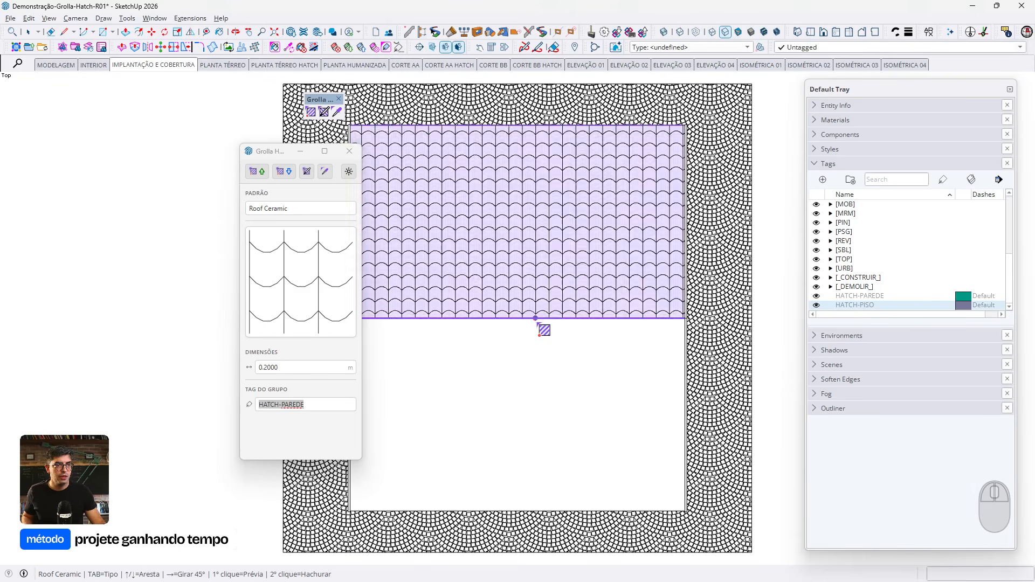
Apply the Roof Ceramic hatch at 0.2 m, rotated 180°, to the lower roof slope, starting from the ridge
{"action": "left_click", "coordinate": [536, 330]}
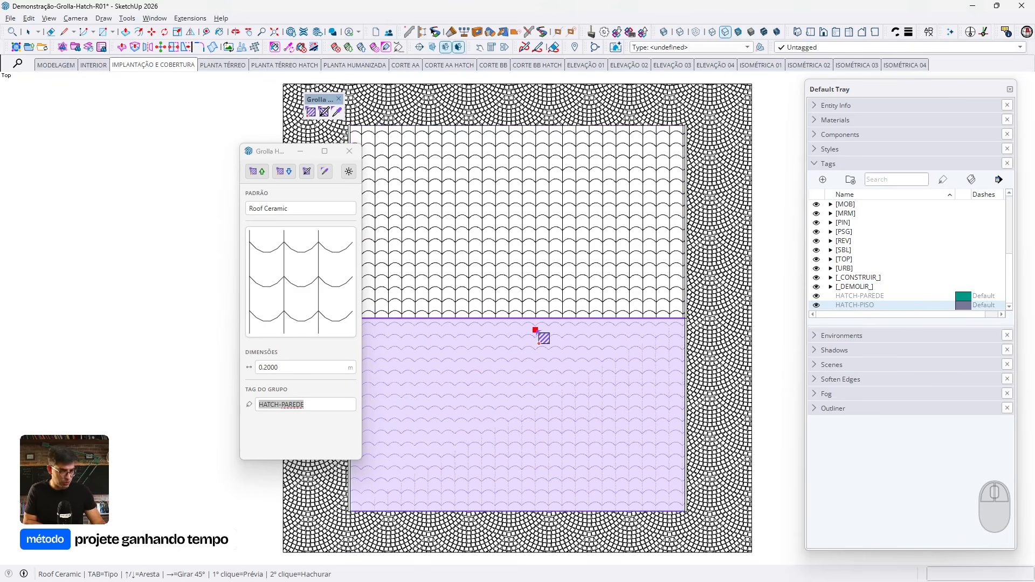
{"action": "key", "text": "Right"}
{"action": "key", "text": "Right"}
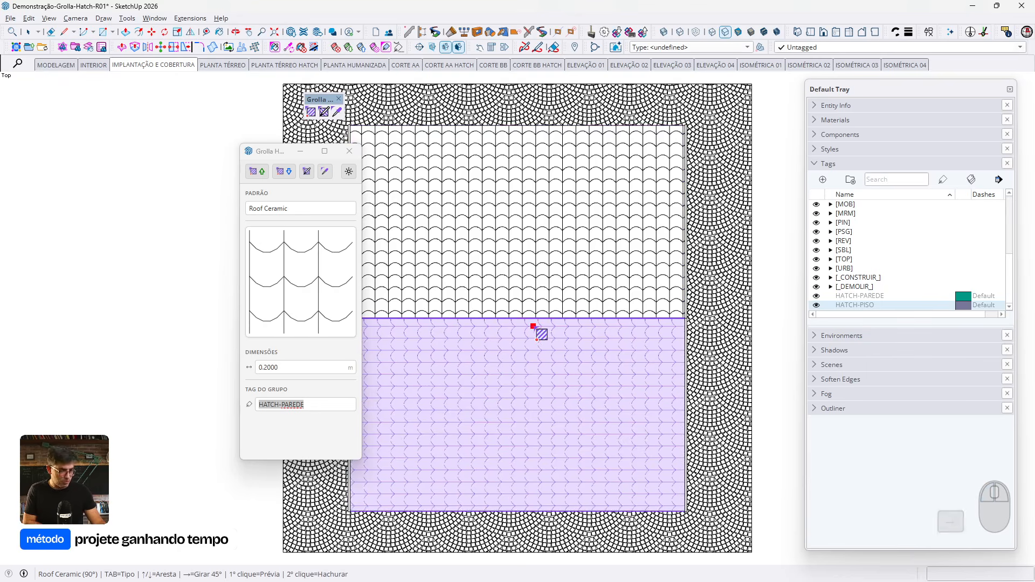
{"action": "key", "text": "Right"}
{"action": "key", "text": "Right"}
{"action": "left_click", "coordinate": [535, 328]}
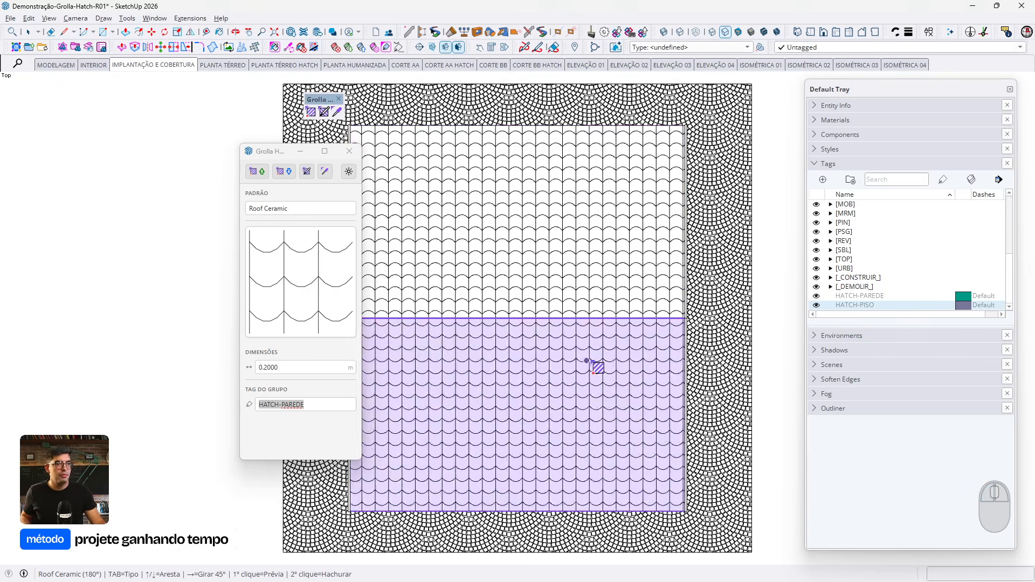
{"action": "middle_click_drag", "start_coordinate": [592, 363], "coordinate": [497, 203]}
{"action": "scroll", "coordinate": [532, 266], "scroll_direction": "up", "scroll_amount": 5}
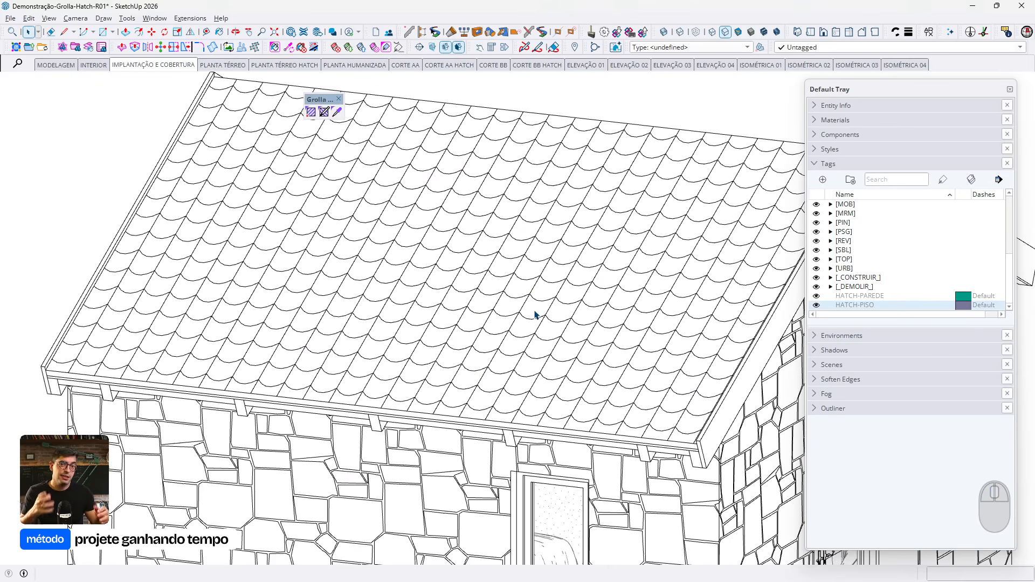
{"action": "middle_click_drag", "start_coordinate": [532, 340], "coordinate": [487, 300]}
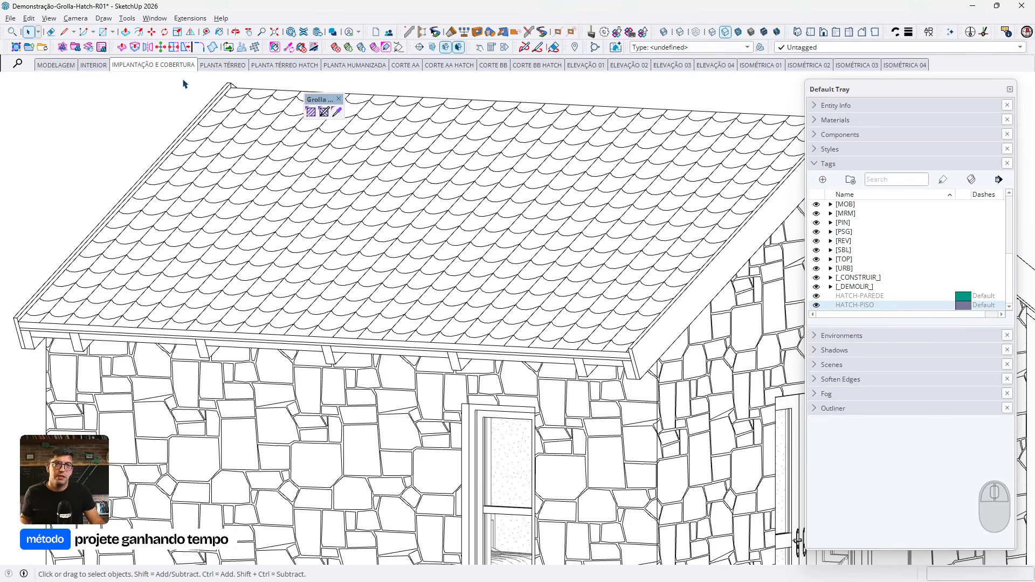
Review the IMPLANTAÇÃO E COBERTURA, PLANTA TÉRREO and PLANTA TÉRREO HATCH scenes
{"action": "left_click", "coordinate": [170, 65]}
{"action": "left_click", "coordinate": [211, 67]}
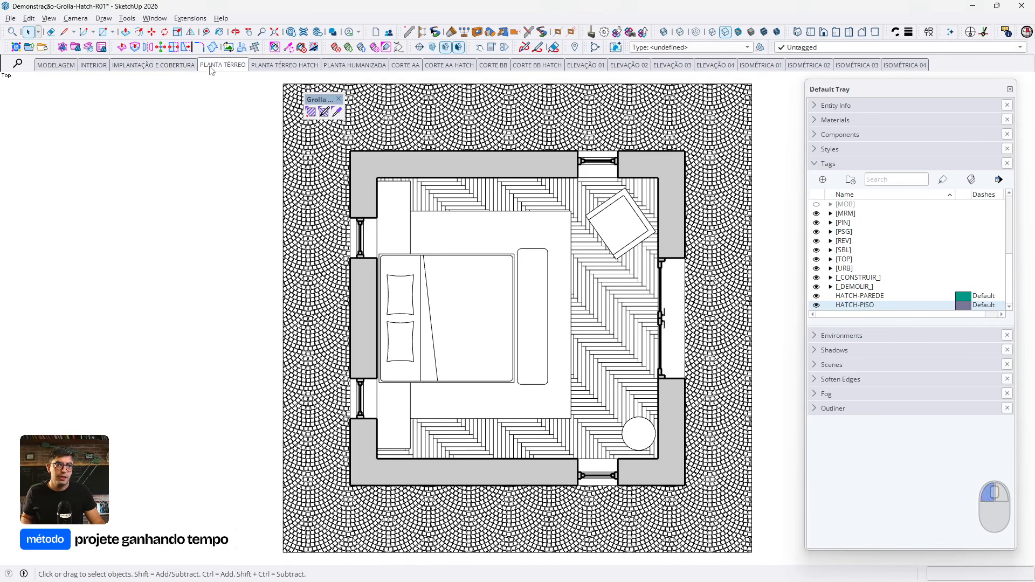
{"action": "left_click", "coordinate": [258, 68]}
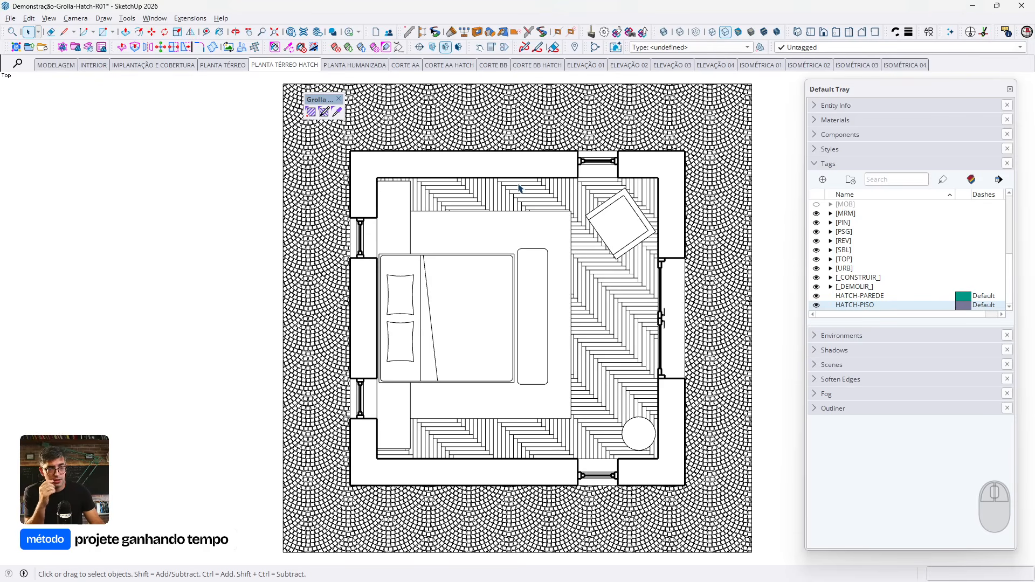
In the PLANTA HUMANIZADA scene, hide the HATCH-PAREDE and HATCH-PISO tags
{"action": "left_click", "coordinate": [357, 66]}
{"action": "left_click", "coordinate": [437, 66]}
{"action": "left_click", "coordinate": [377, 66]}
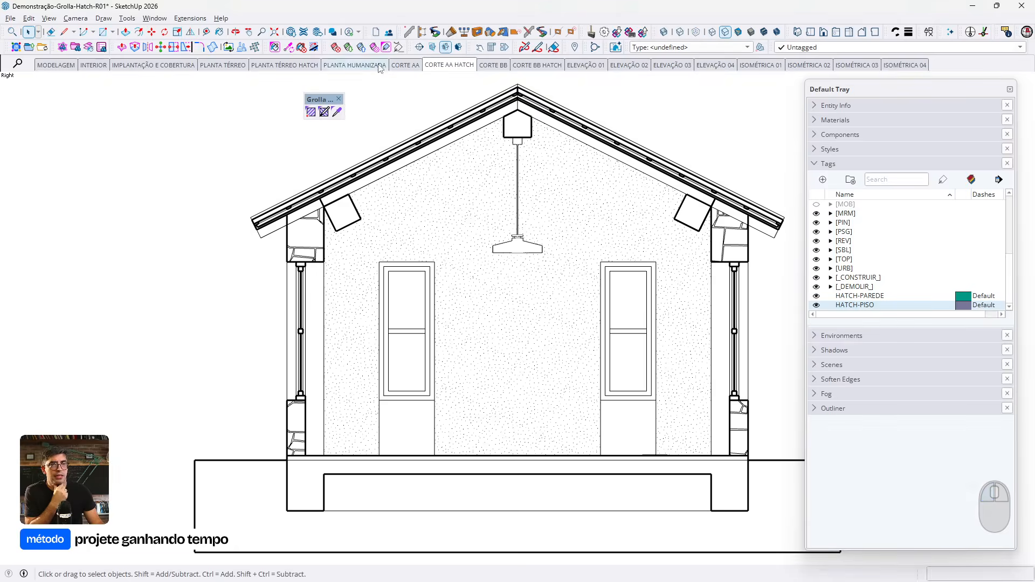
{"action": "left_click", "coordinate": [817, 305]}
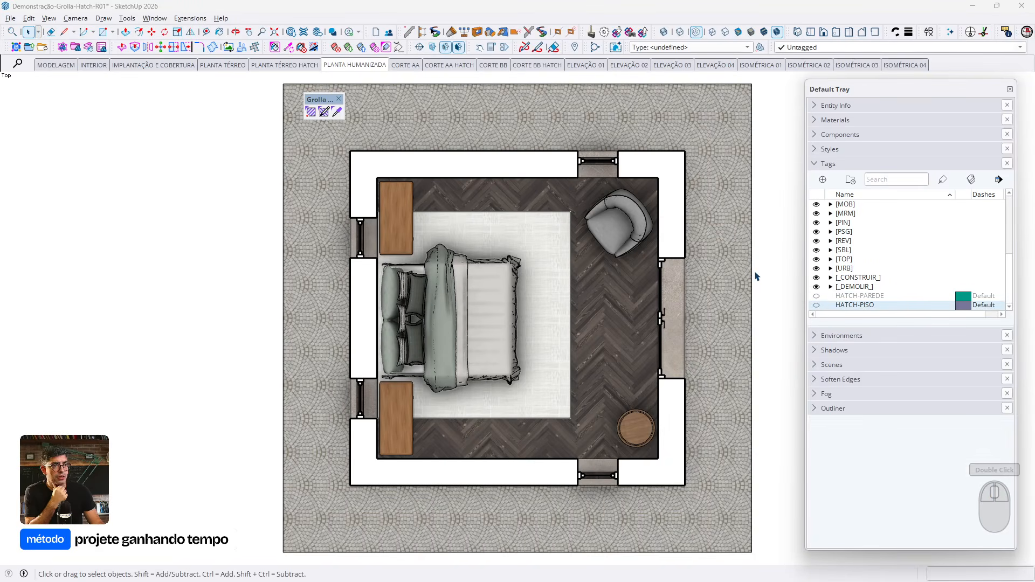
In the CORTE AA scene, hide the HATCH-PISO and HATCH-PAREDE tags and update the scene
{"action": "left_click", "coordinate": [415, 65]}
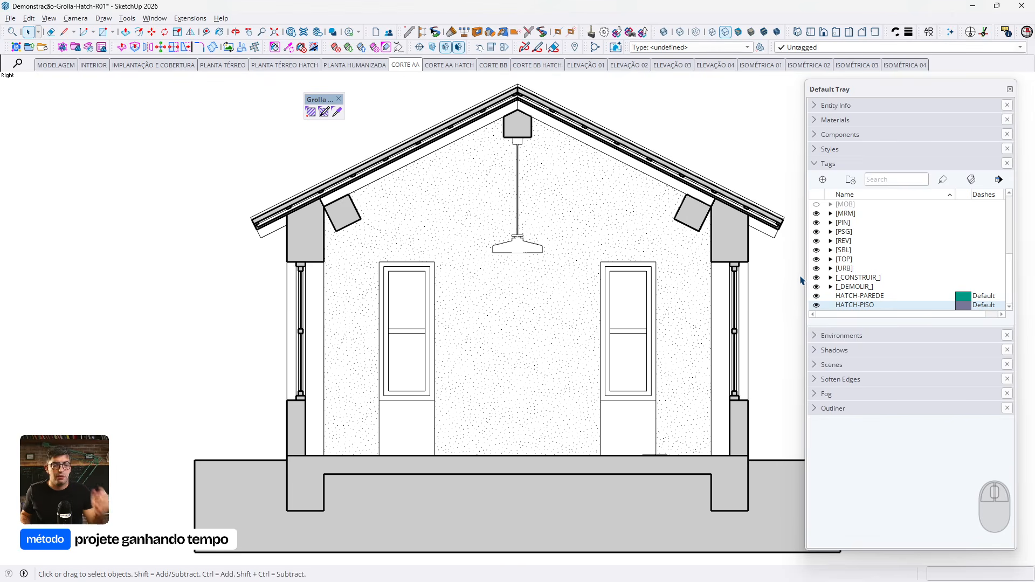
{"action": "left_click", "coordinate": [817, 307]}
{"action": "left_click", "coordinate": [817, 297]}
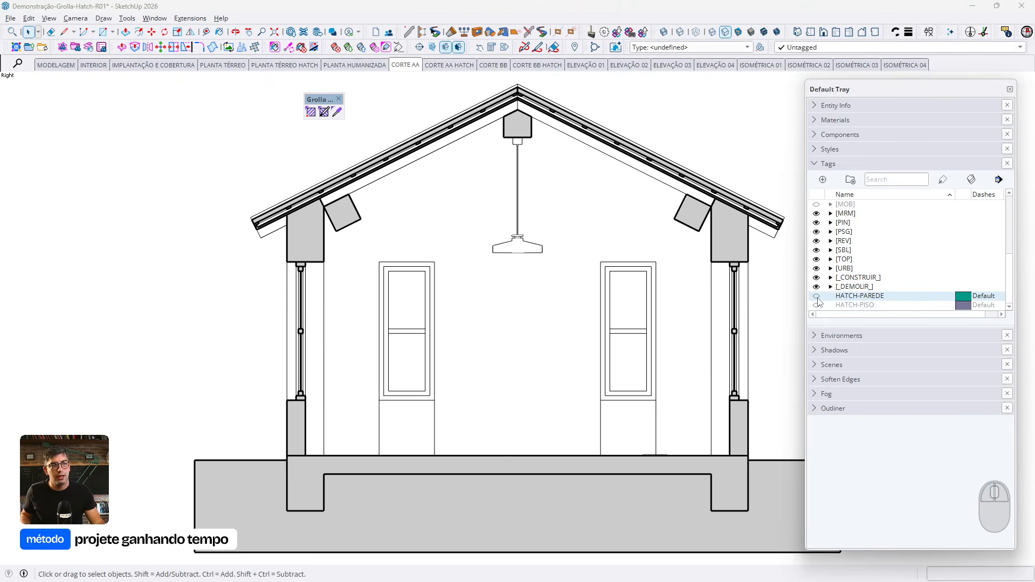
{"action": "key", "text": "ctrl+2"}
Check the CORTE AA HATCH scene, and hide the HATCH-PISO and HATCH-PAREDE tags in the CORTE BB scene
{"action": "left_click", "coordinate": [457, 68]}
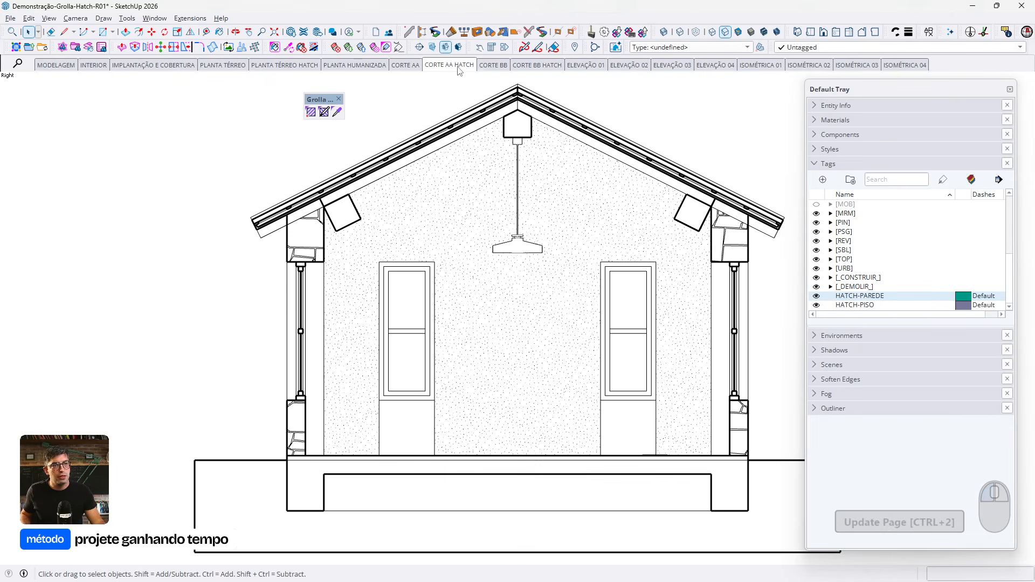
{"action": "left_click", "coordinate": [502, 68]}
{"action": "left_click", "coordinate": [816, 306]}
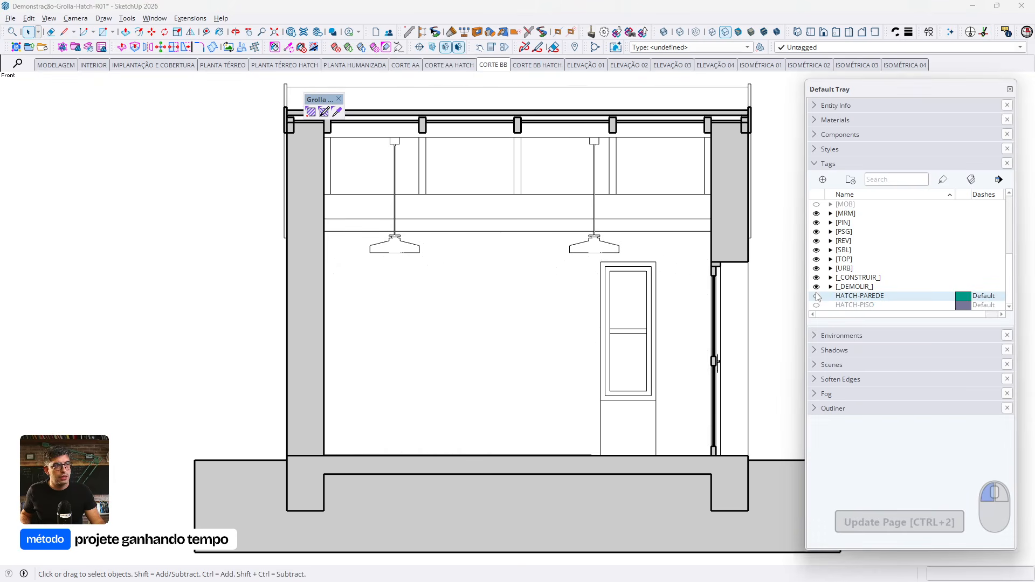
{"action": "left_click", "coordinate": [817, 297]}
Examine how the hatches appear in the CORTE BB HATCH, ELEVAÇÃO 01 to 04 and ISOMÉTRICA 01 scenes
{"action": "left_click", "coordinate": [518, 69]}
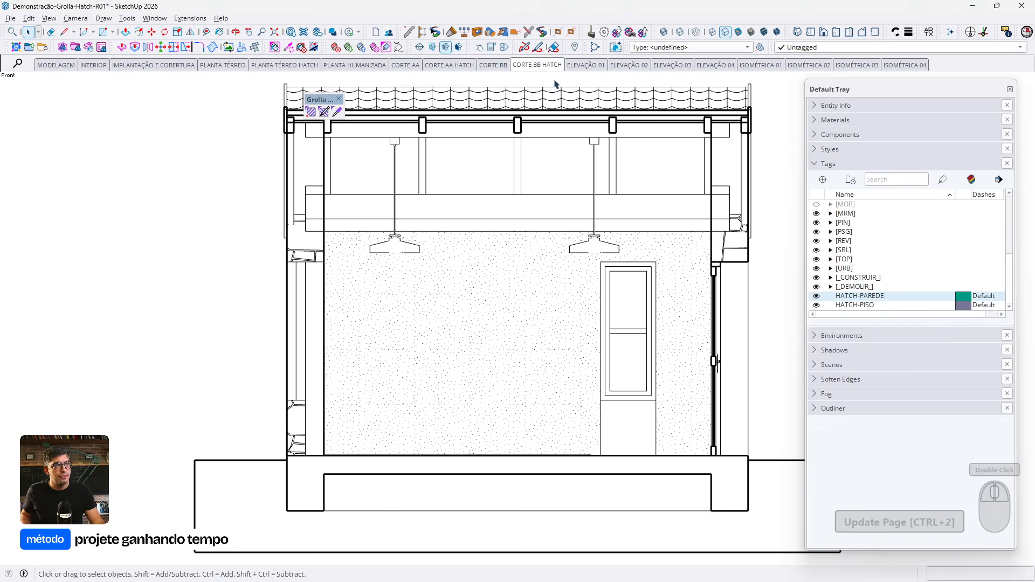
{"action": "left_click", "coordinate": [588, 67]}
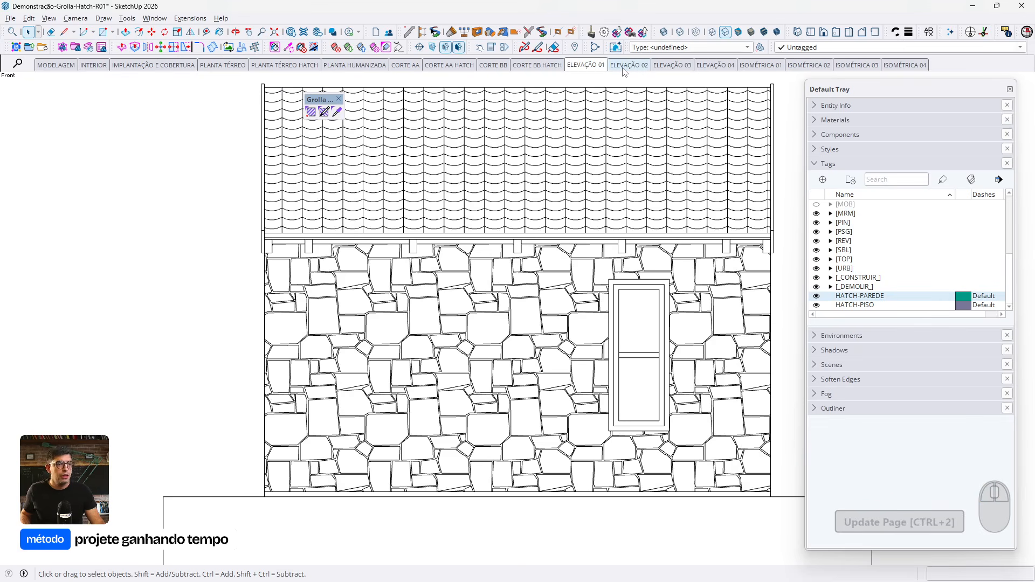
{"action": "left_click", "coordinate": [627, 66]}
{"action": "left_click", "coordinate": [673, 67]}
{"action": "left_click", "coordinate": [706, 67]}
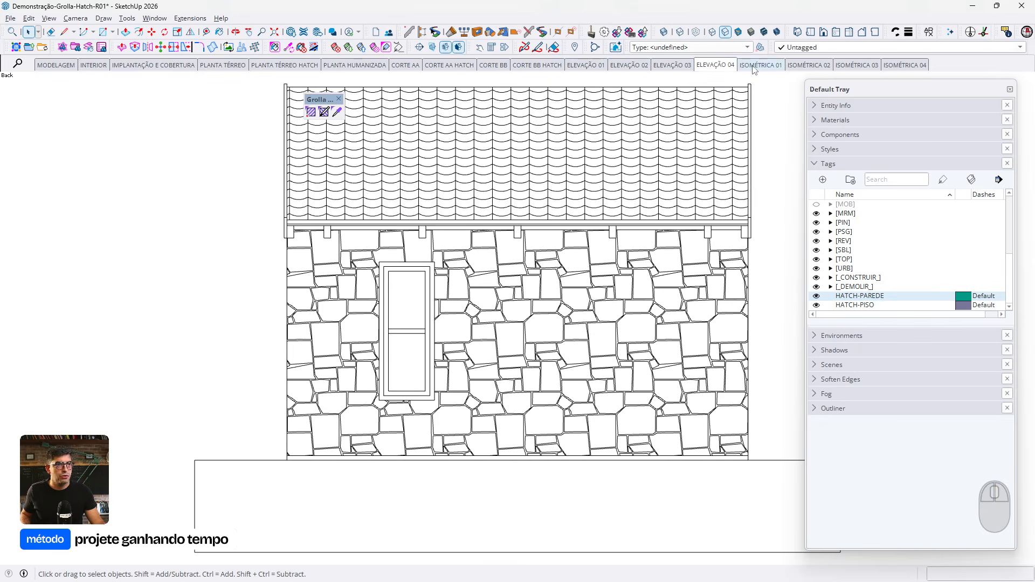
{"action": "left_click", "coordinate": [754, 69]}
{"action": "left_click", "coordinate": [704, 68]}
{"action": "left_click", "coordinate": [668, 68]}
{"action": "left_click", "coordinate": [636, 68]}
{"action": "left_click", "coordinate": [589, 67]}
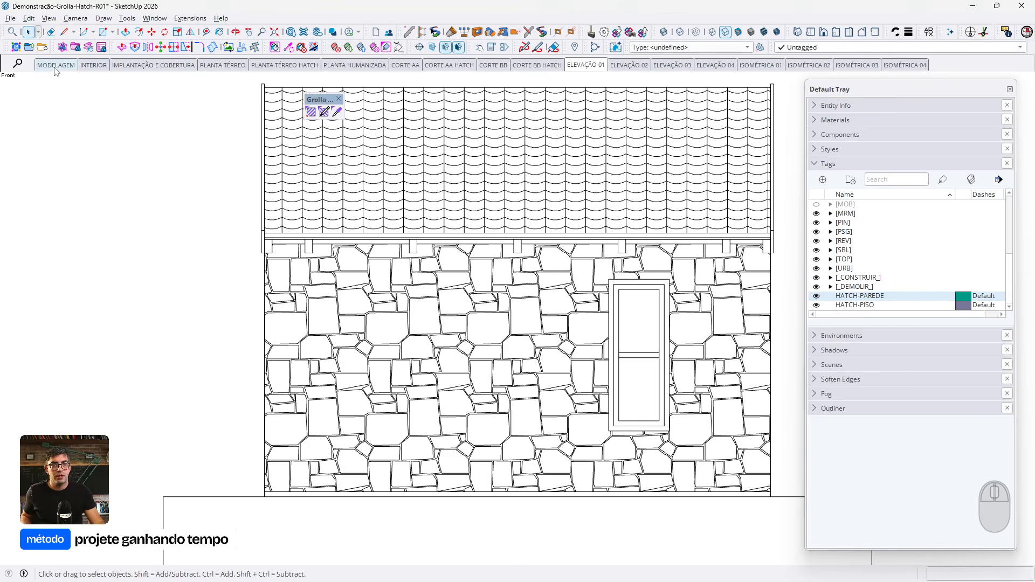
Save the model, hide the HATCH-PAREDE and HATCH-PISO tags in the PLANTA TÉRREO scene and update that scene
{"action": "left_click", "coordinate": [218, 66]}
{"action": "key", "text": "ctrl"}
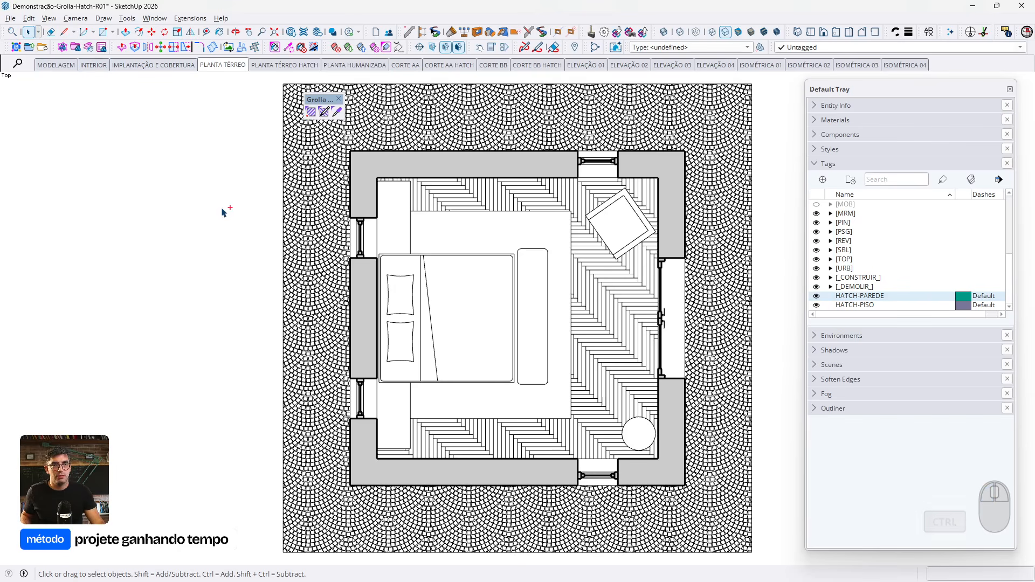
{"action": "key", "text": "ctrl+s"}
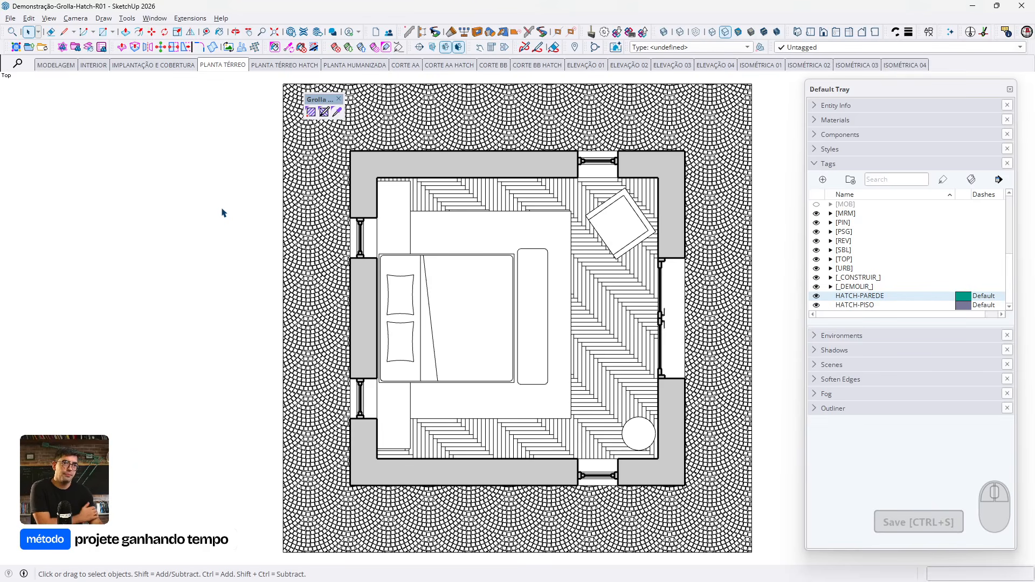
{"action": "left_click", "coordinate": [816, 296]}
{"action": "left_click", "coordinate": [816, 305]}
{"action": "key", "text": "ctrl+2"}
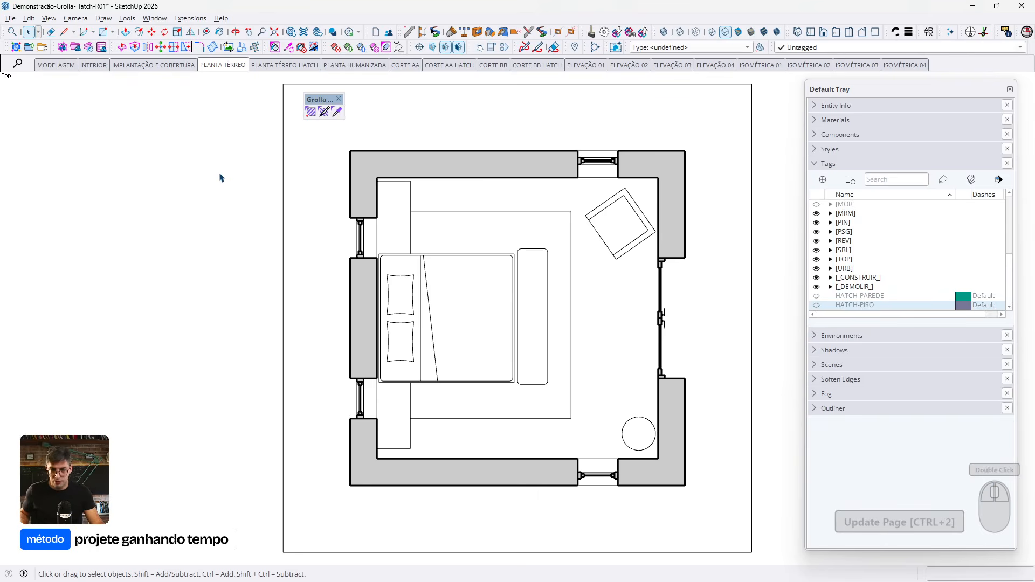
Compare the PLANTA TÉRREO and PLANTA TÉRREO HATCH scenes, and save the model
{"action": "left_click", "coordinate": [250, 68]}
{"action": "left_click", "coordinate": [232, 67]}
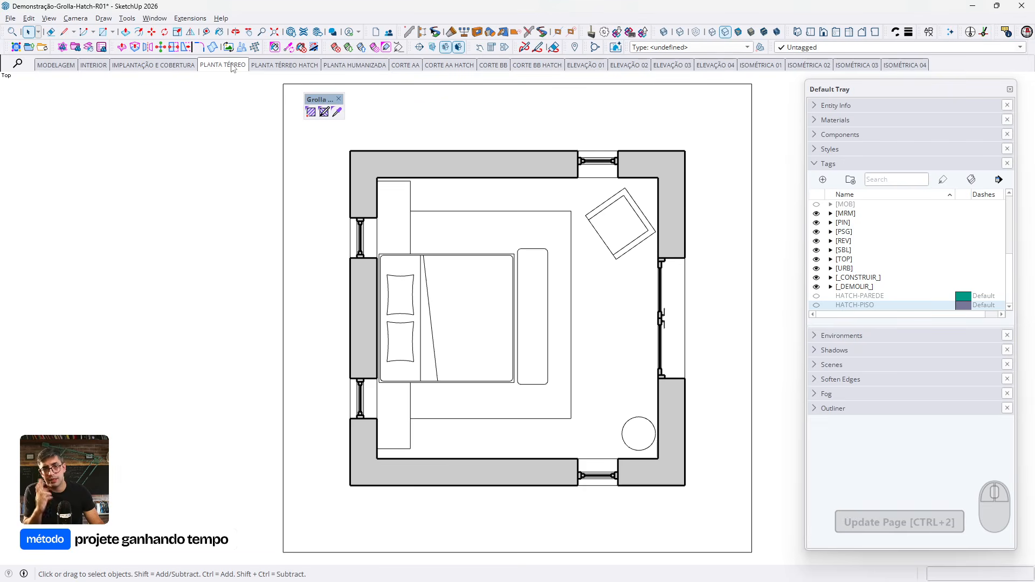
{"action": "left_click", "coordinate": [264, 65]}
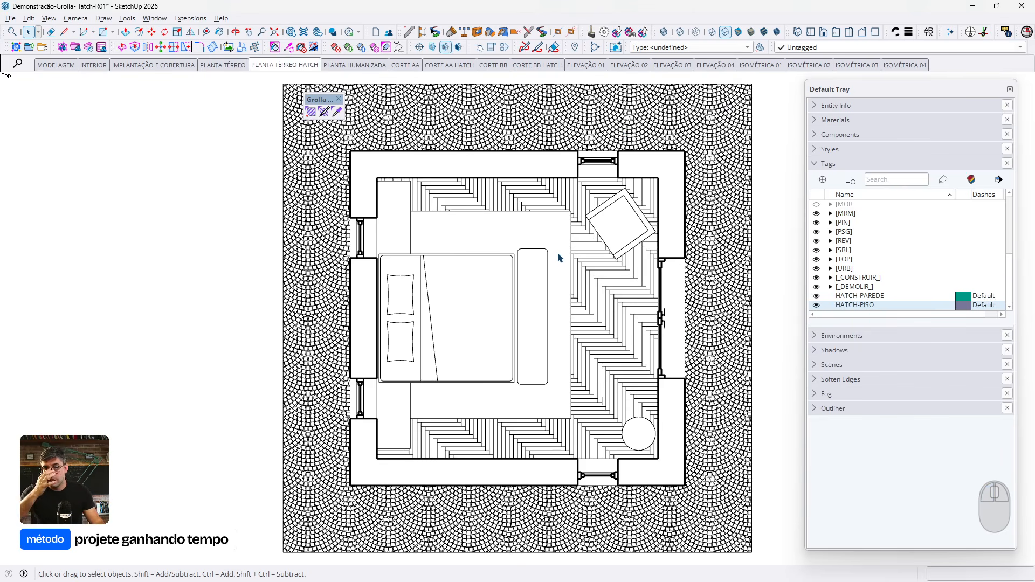
{"action": "key", "text": "ctrl+s"}
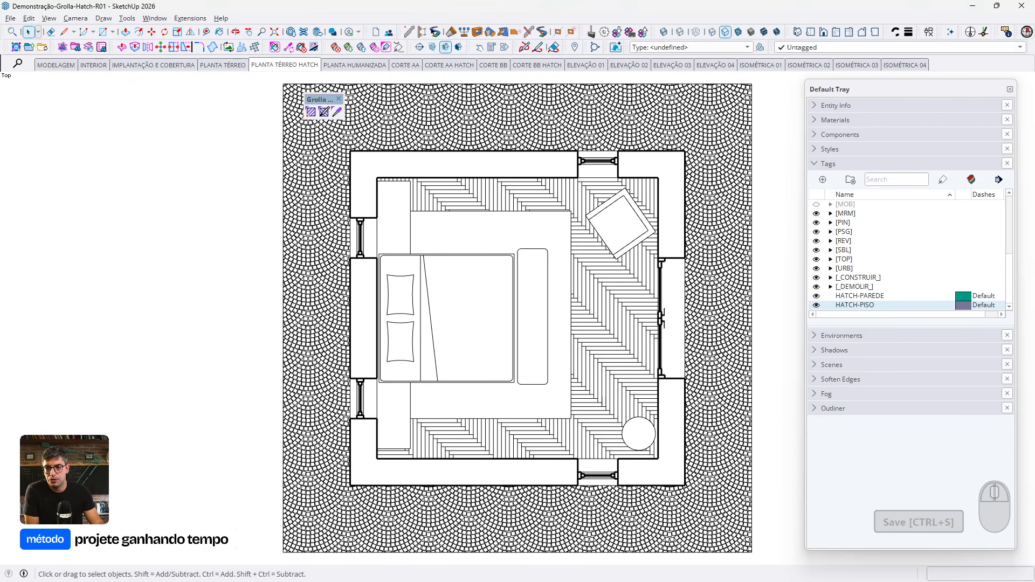
Switch to the LayOut document and update the model reference from the SEM GROLLA HATCH roof plan viewport
{"action": "key", "text": "alt+Tab"}
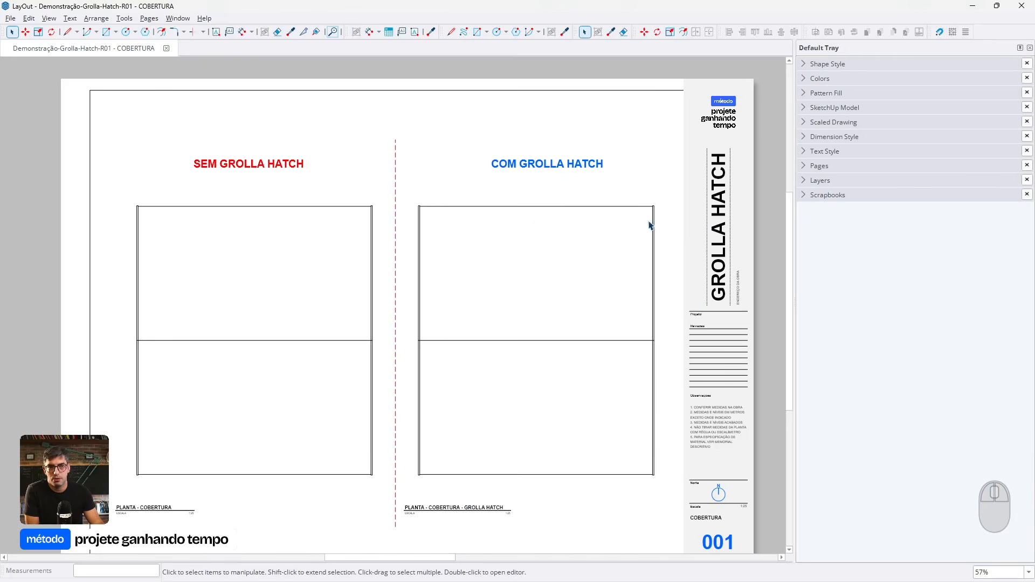
{"action": "left_click", "coordinate": [293, 256]}
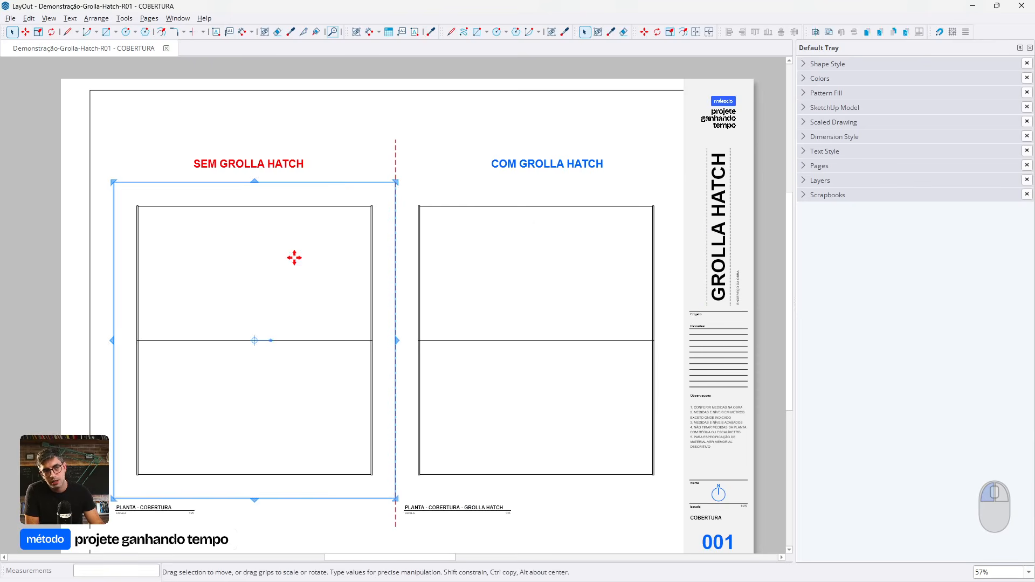
{"action": "left_click", "coordinate": [601, 275]}
{"action": "left_click", "coordinate": [356, 257]}
{"action": "left_click", "coordinate": [443, 257]}
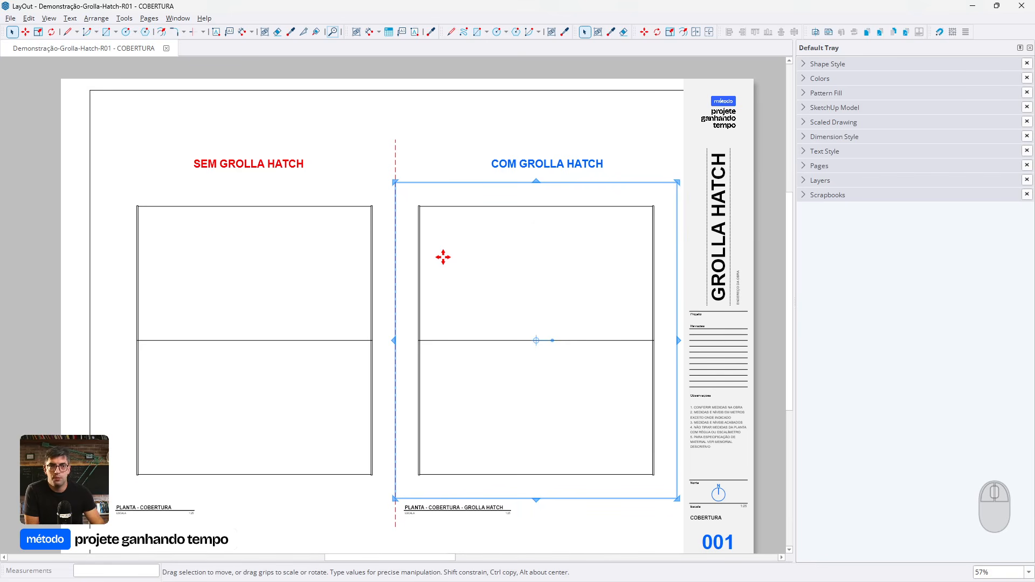
{"action": "right_click", "coordinate": [302, 268]}
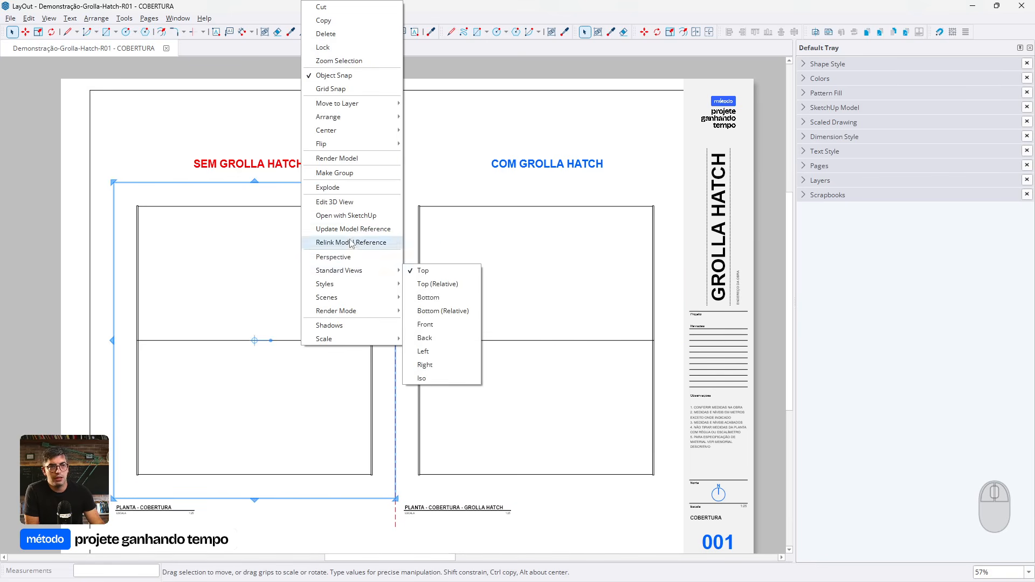
{"action": "left_click", "coordinate": [350, 232]}
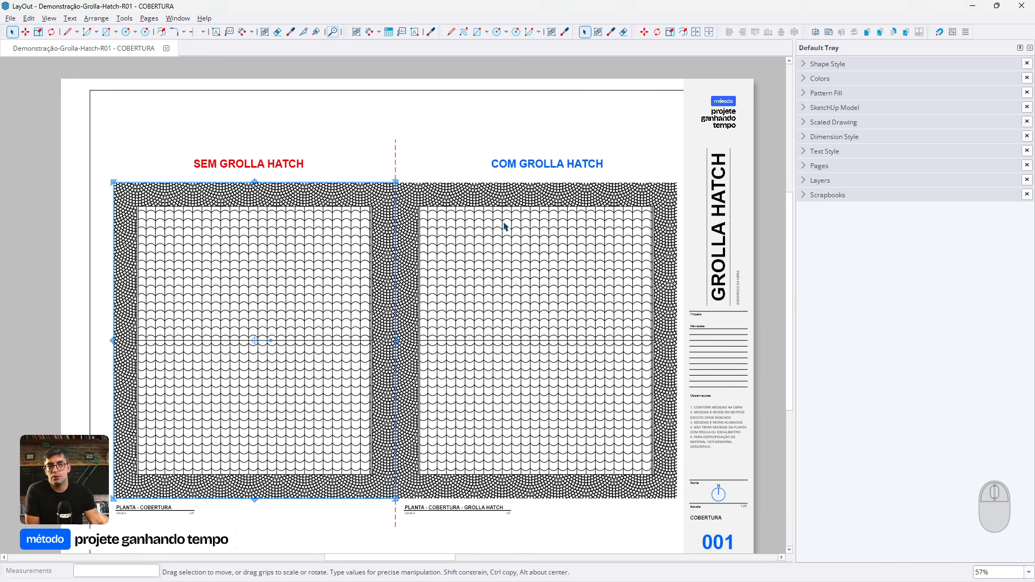
{"action": "left_click", "coordinate": [377, 143]}
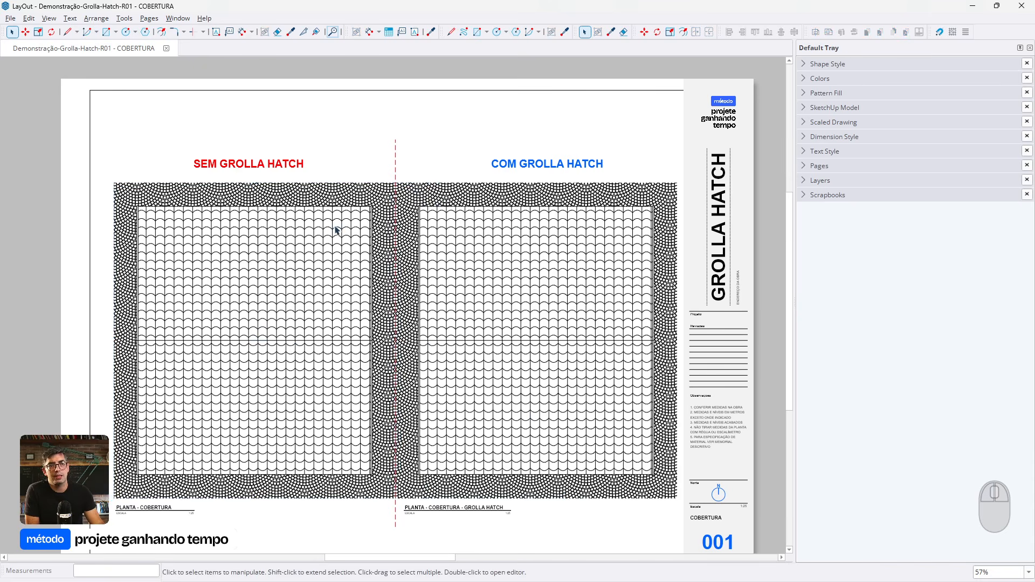
Hide the HATCH-PAREDE and HATCH-PISO tags in the SEM GROLLA HATCH roof plan viewport
{"action": "left_click", "coordinate": [349, 238]}
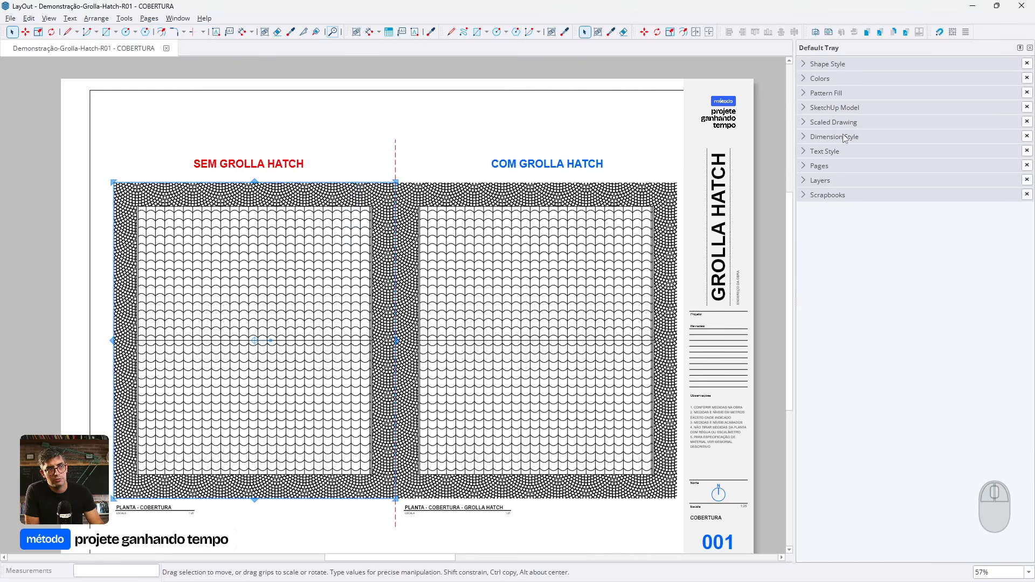
{"action": "left_click", "coordinate": [844, 110]}
{"action": "scroll", "coordinate": [926, 453], "scroll_direction": "down", "scroll_amount": 10}
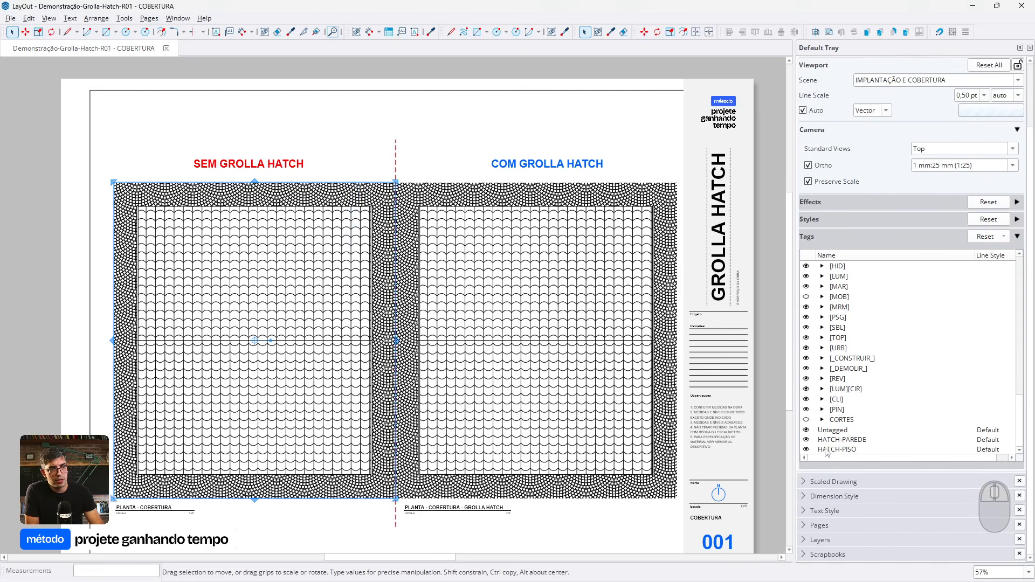
{"action": "left_click", "coordinate": [807, 441]}
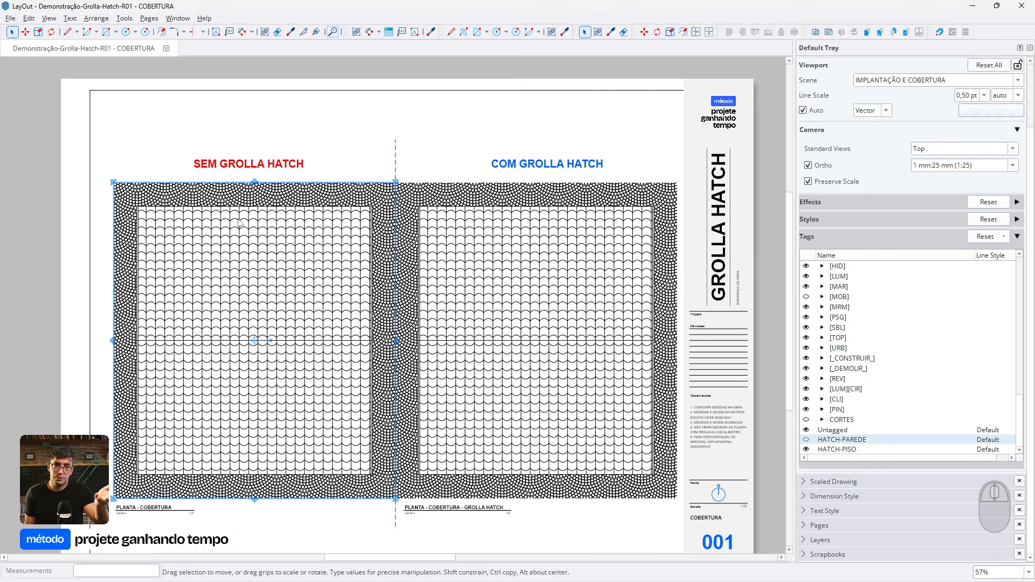
{"action": "left_click", "coordinate": [806, 449]}
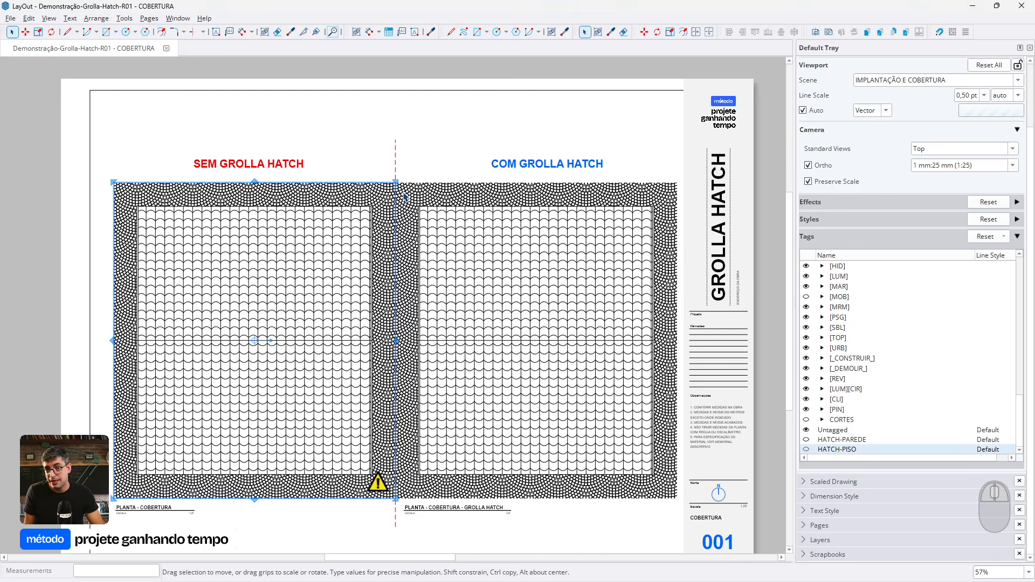
{"action": "scroll", "coordinate": [405, 195], "scroll_direction": "up", "scroll_amount": 8}
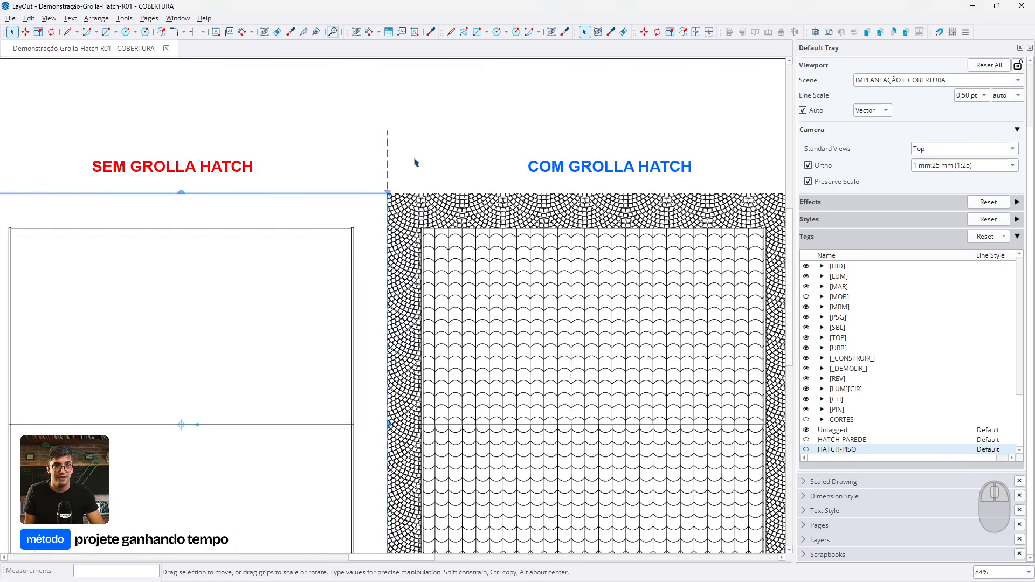
{"action": "scroll", "coordinate": [447, 223], "scroll_direction": "up", "scroll_amount": 4}
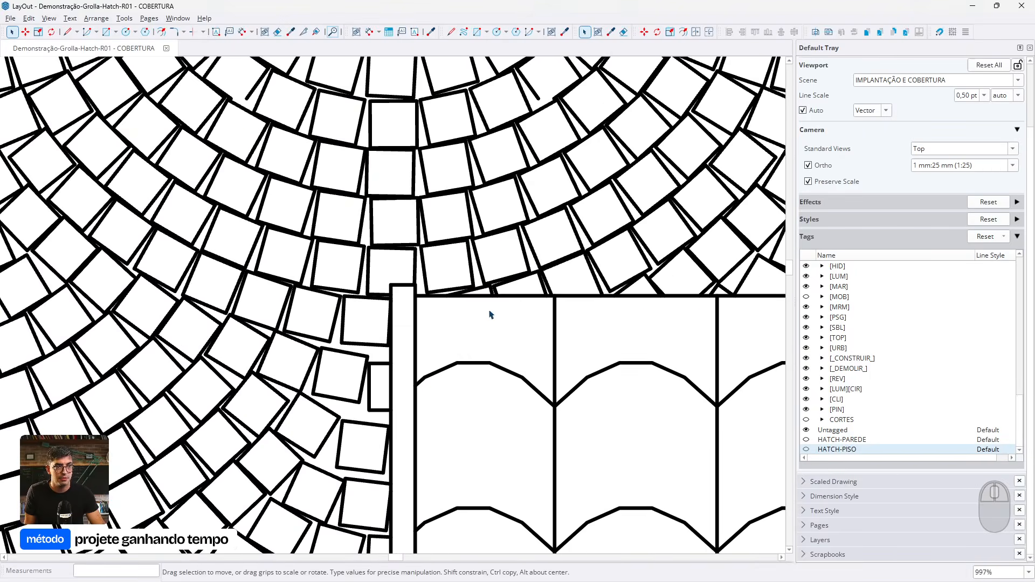
Give the HATCH-PAREDE tag a solid grey line style in the COM GROLLA HATCH roof plan viewport
{"action": "scroll", "coordinate": [420, 294], "scroll_direction": "down", "scroll_amount": 12}
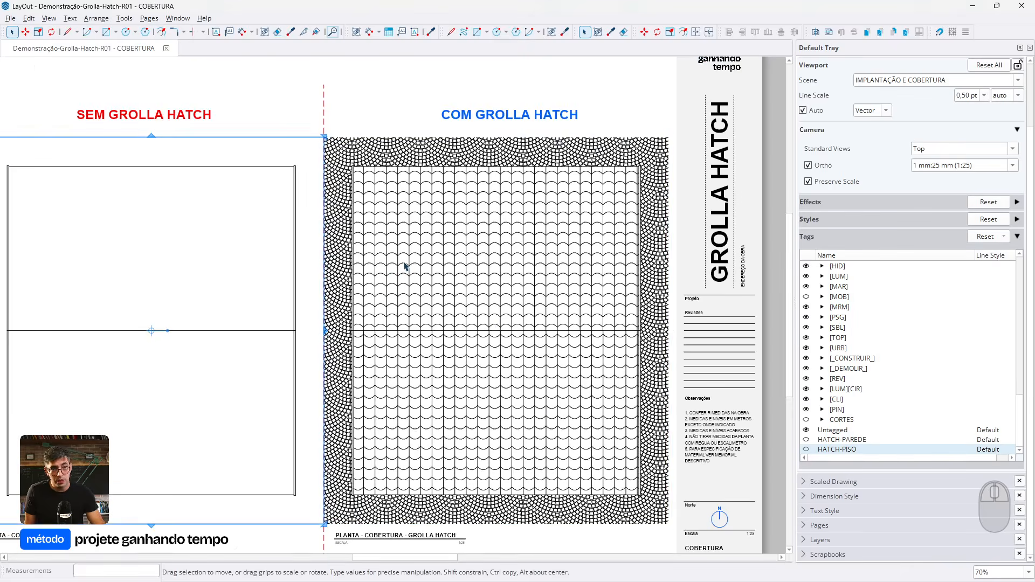
{"action": "left_click", "coordinate": [397, 279]}
{"action": "scroll", "coordinate": [397, 279], "scroll_direction": "down", "scroll_amount": 2}
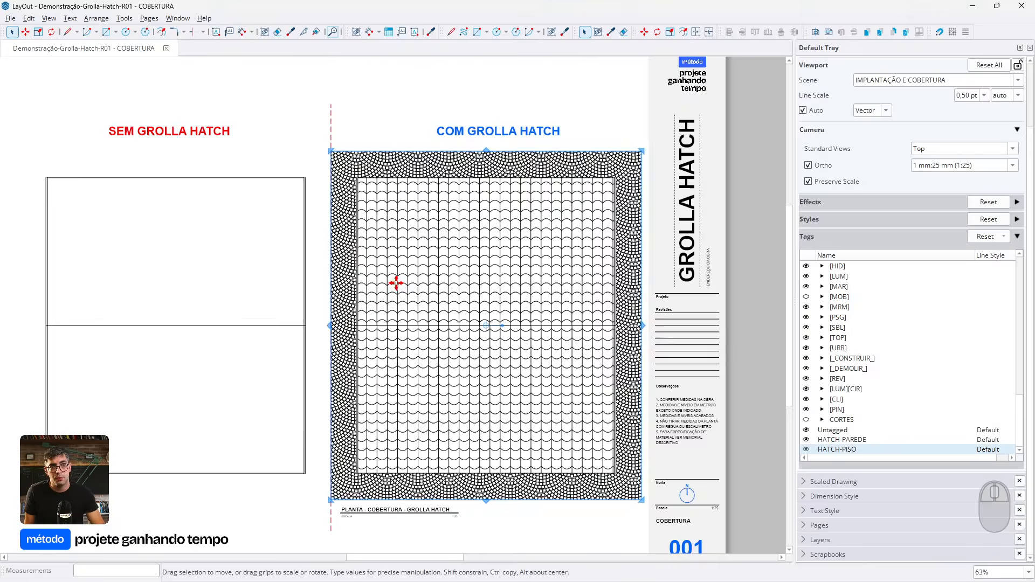
{"action": "left_click", "coordinate": [987, 440]}
{"action": "left_click", "coordinate": [950, 262]}
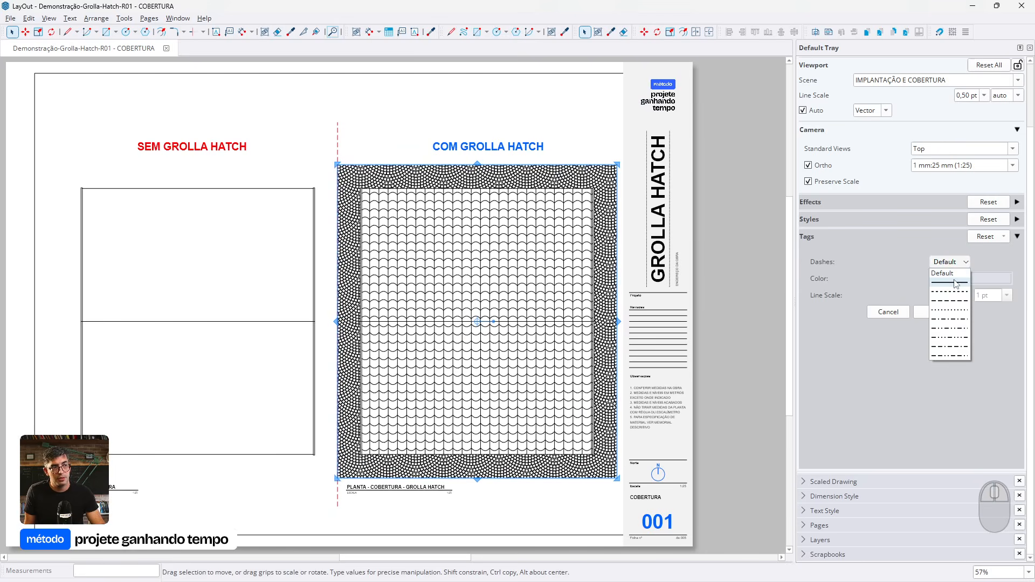
{"action": "left_click", "coordinate": [956, 282]}
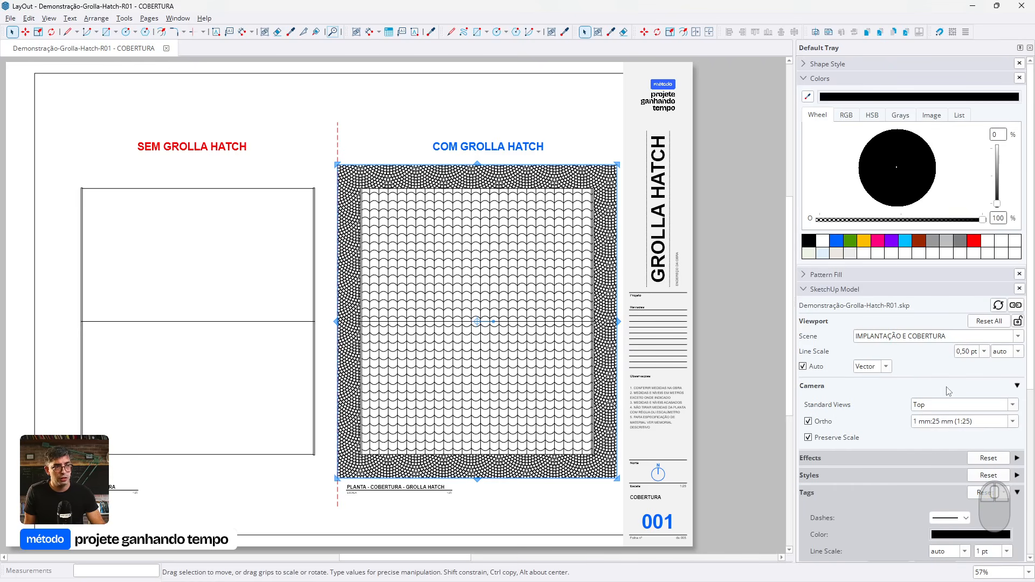
{"action": "left_click", "coordinate": [933, 241]}
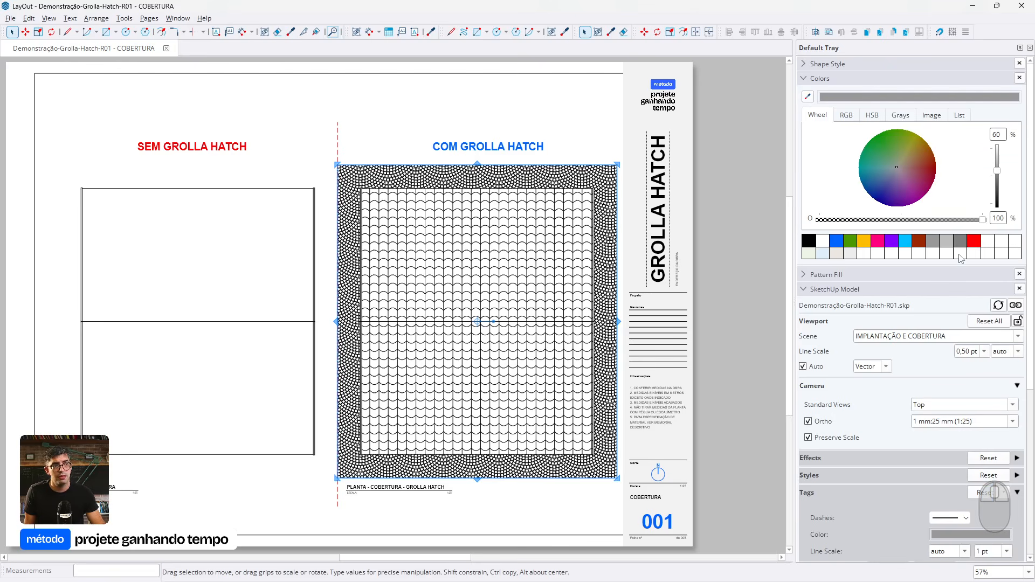
{"action": "scroll", "coordinate": [941, 513], "scroll_direction": "down", "scroll_amount": 1}
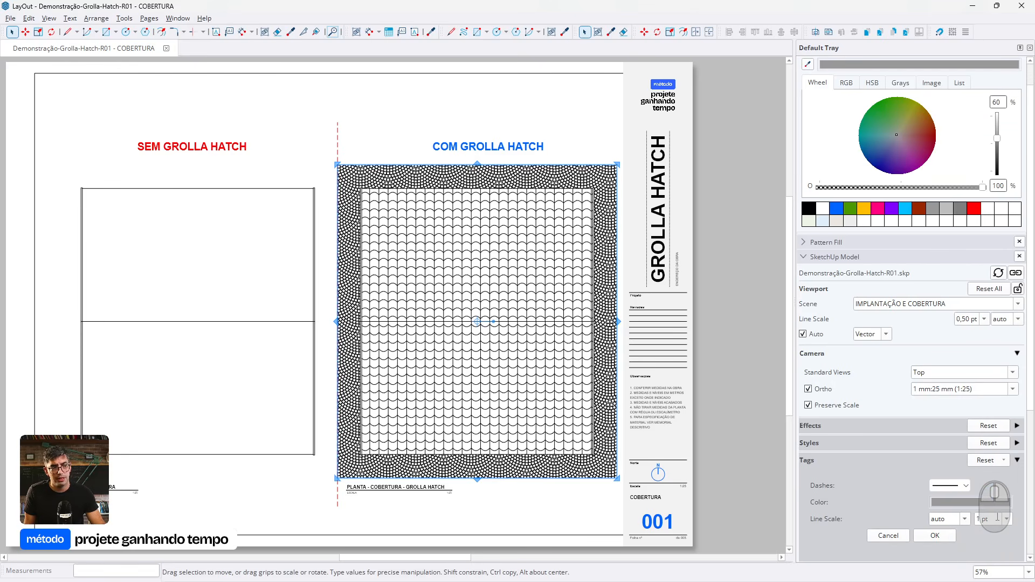
{"action": "left_click", "coordinate": [943, 538]}
Give the HATCH-PISO tag the same solid grey line style in the COM GROLLA HATCH roof plan viewport
{"action": "scroll", "coordinate": [932, 518], "scroll_direction": "down", "scroll_amount": 5}
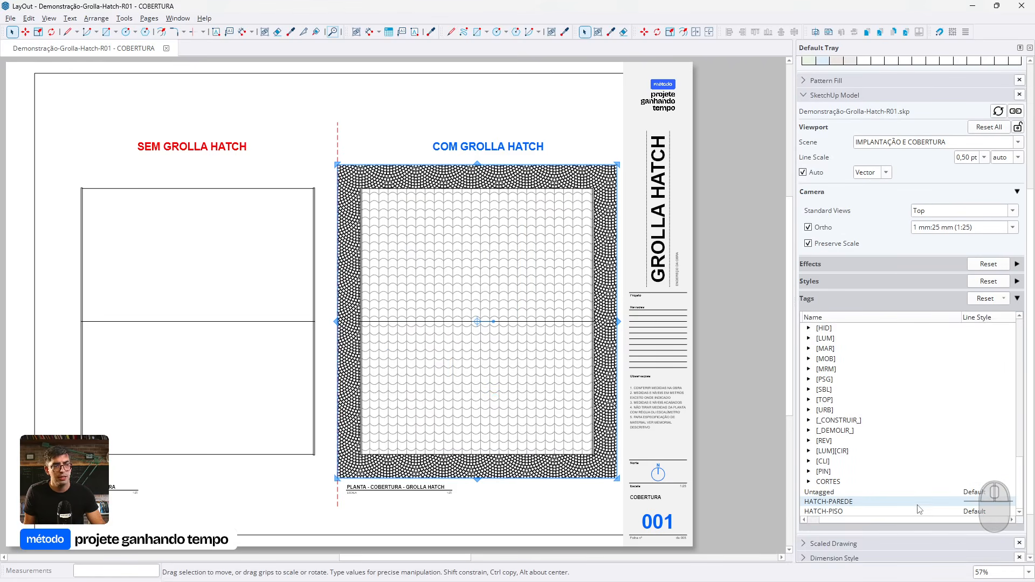
{"action": "left_click", "coordinate": [977, 512]}
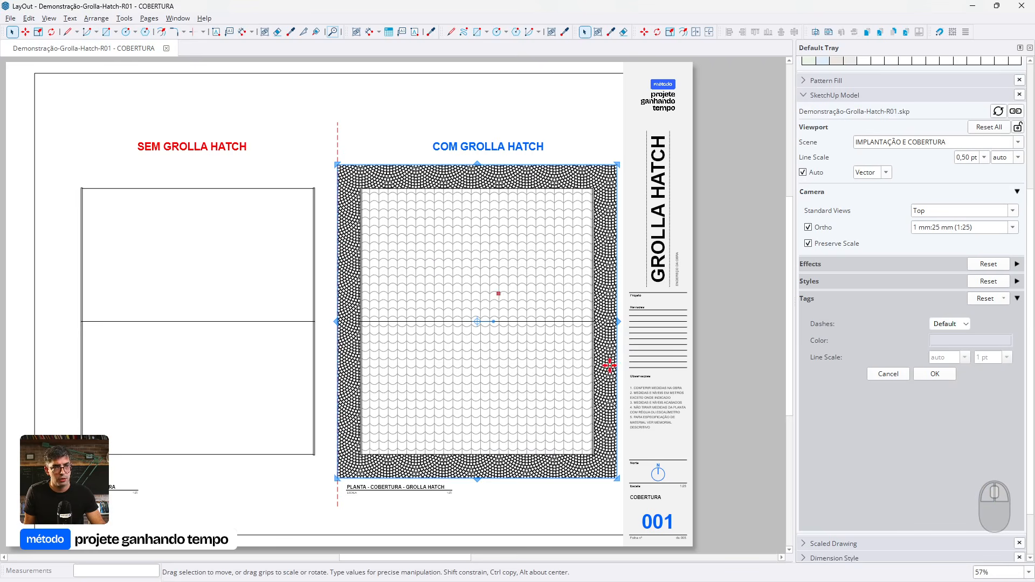
{"action": "left_click", "coordinate": [966, 325]}
{"action": "left_click", "coordinate": [965, 346]}
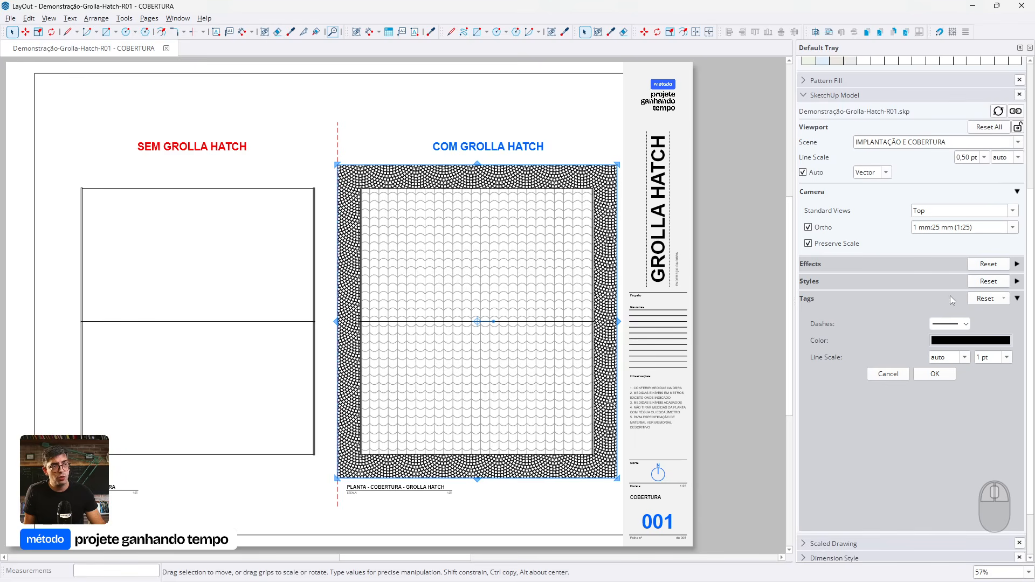
{"action": "scroll", "coordinate": [950, 298], "scroll_direction": "up", "scroll_amount": 3}
{"action": "left_click", "coordinate": [934, 147]}
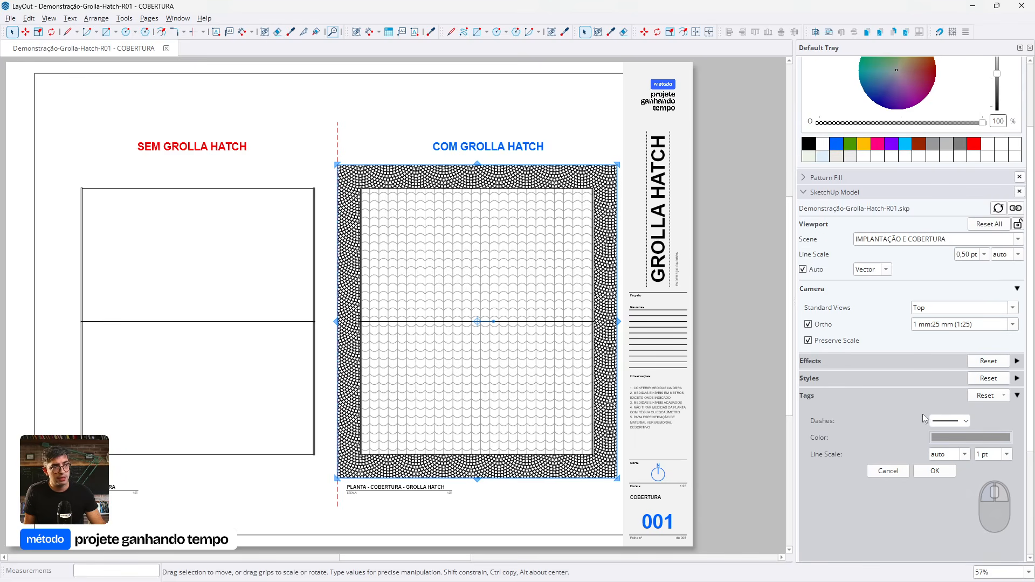
{"action": "left_click", "coordinate": [938, 474]}
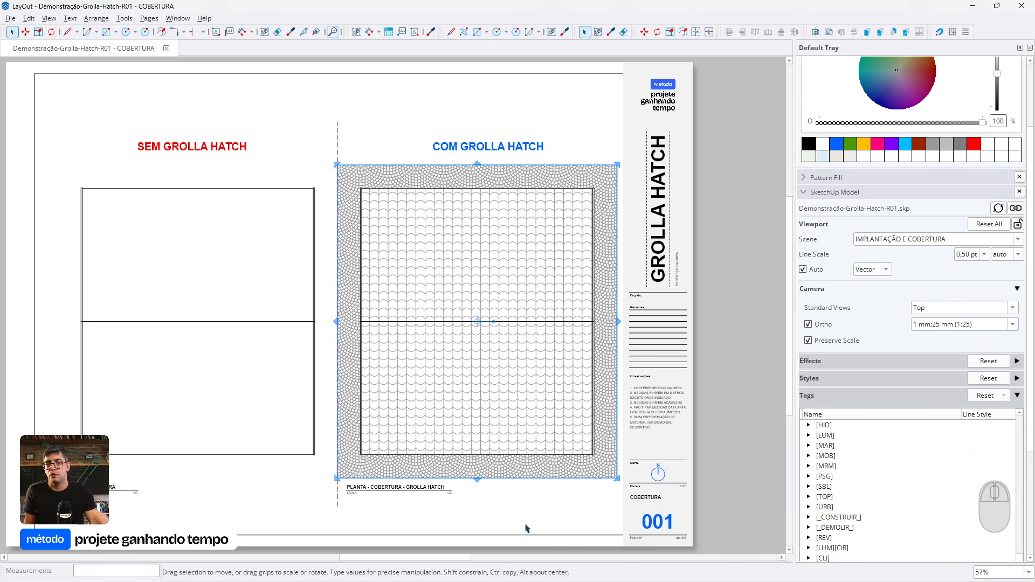
Set the HATCH-PISO tag's line scale to 0,50 pt in the COM GROLLA HATCH roof plan viewport
{"action": "scroll", "coordinate": [585, 185], "scroll_direction": "up", "scroll_amount": 15}
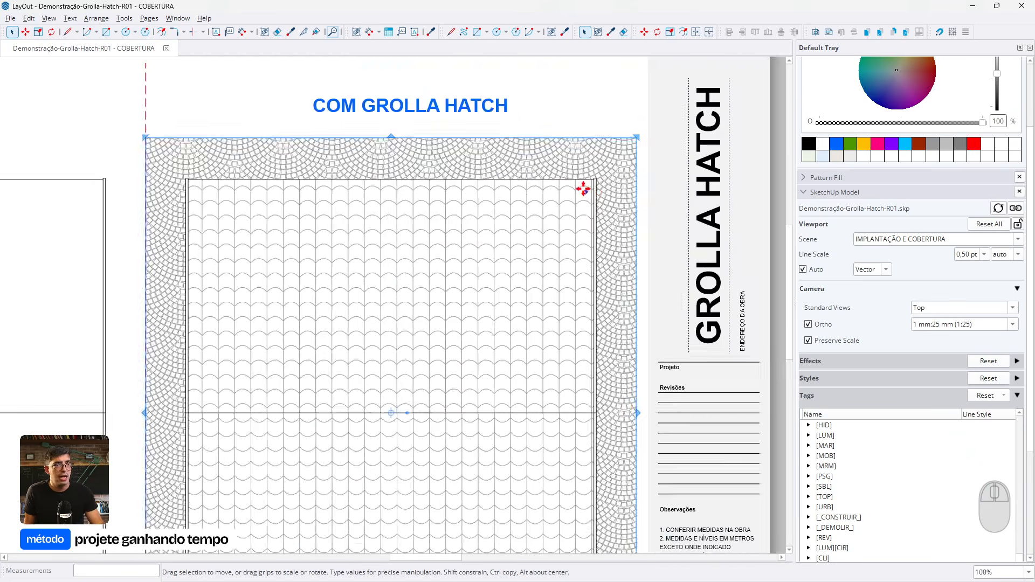
{"action": "middle_click_drag", "start_coordinate": [661, 252], "coordinate": [513, 319]}
{"action": "scroll", "coordinate": [513, 318], "scroll_direction": "up", "scroll_amount": 1}
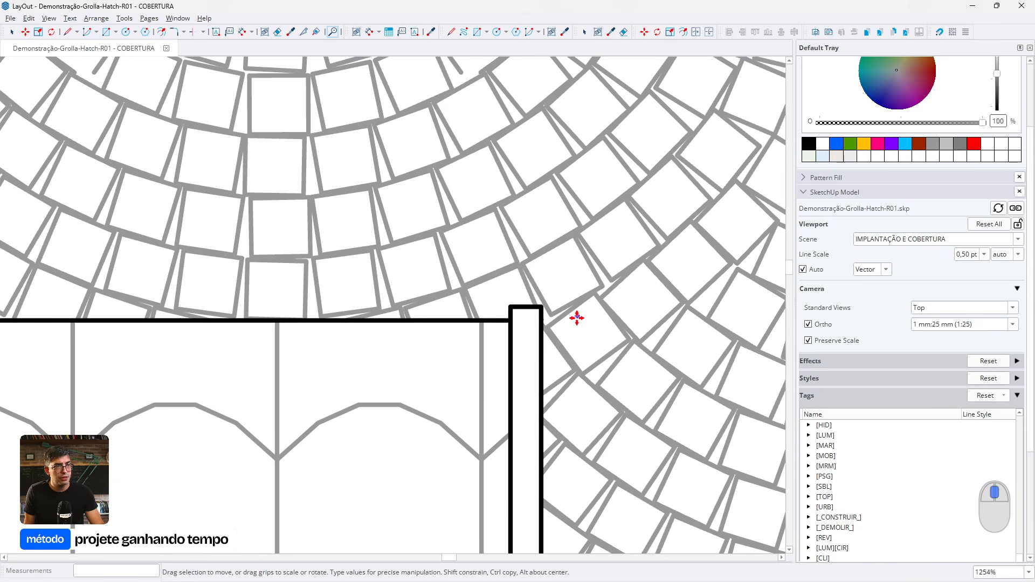
{"action": "scroll", "coordinate": [980, 424], "scroll_direction": "down", "scroll_amount": 3}
{"action": "left_click", "coordinate": [983, 449]}
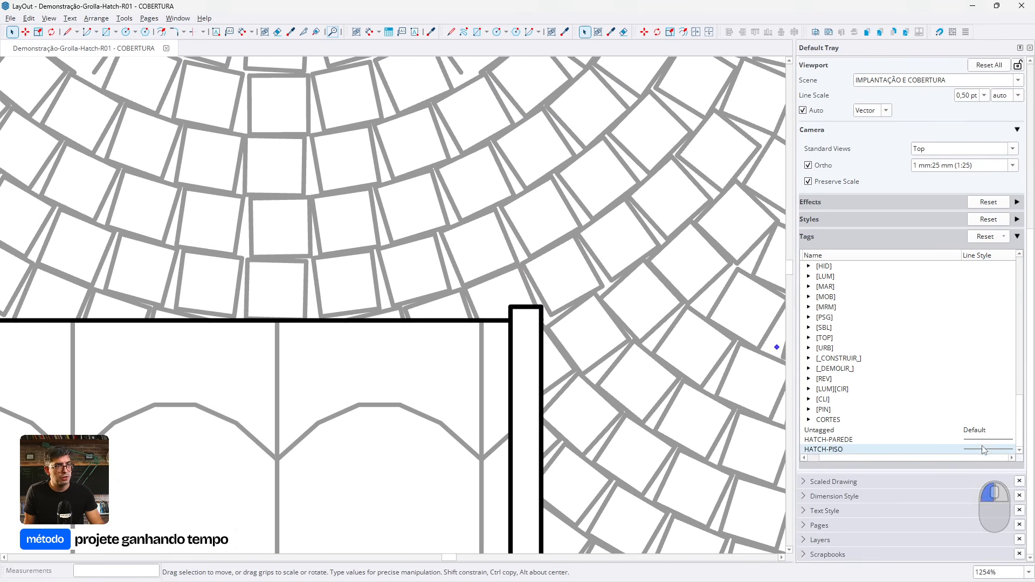
{"action": "double_click", "coordinate": [980, 295]}
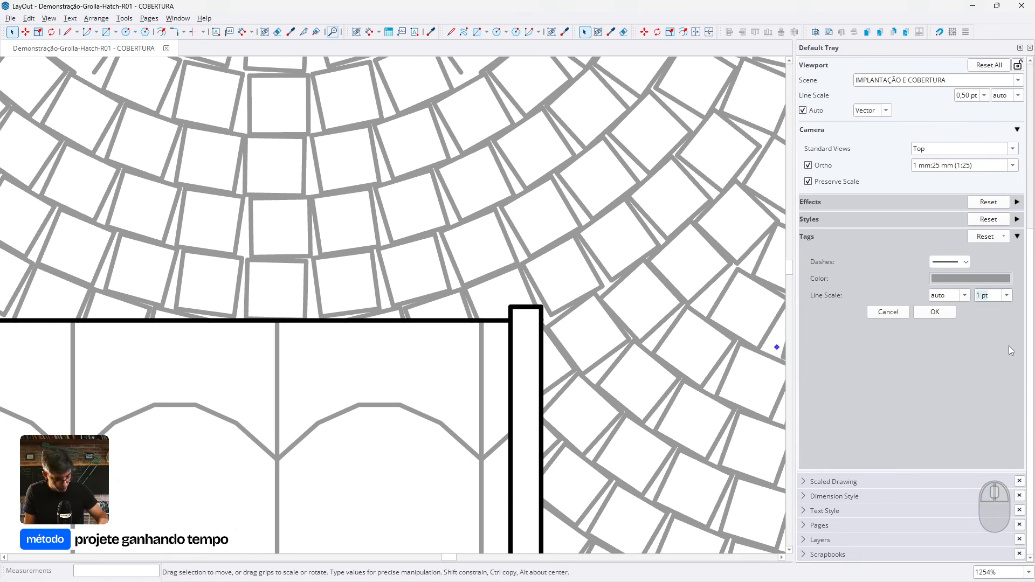
{"action": "type", "text": "0,50"}
{"action": "left_click", "coordinate": [972, 396]}
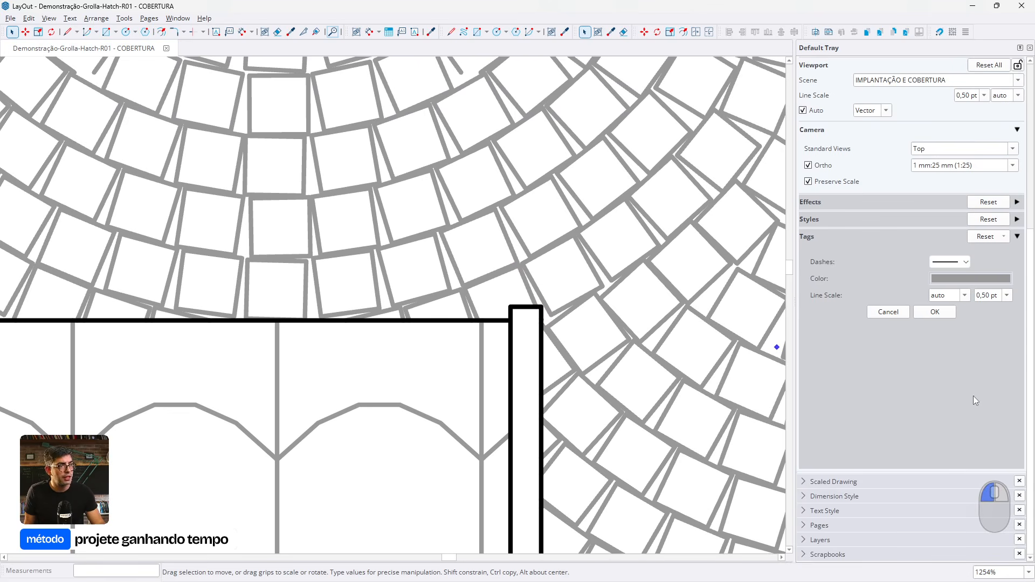
{"action": "left_click", "coordinate": [935, 312]}
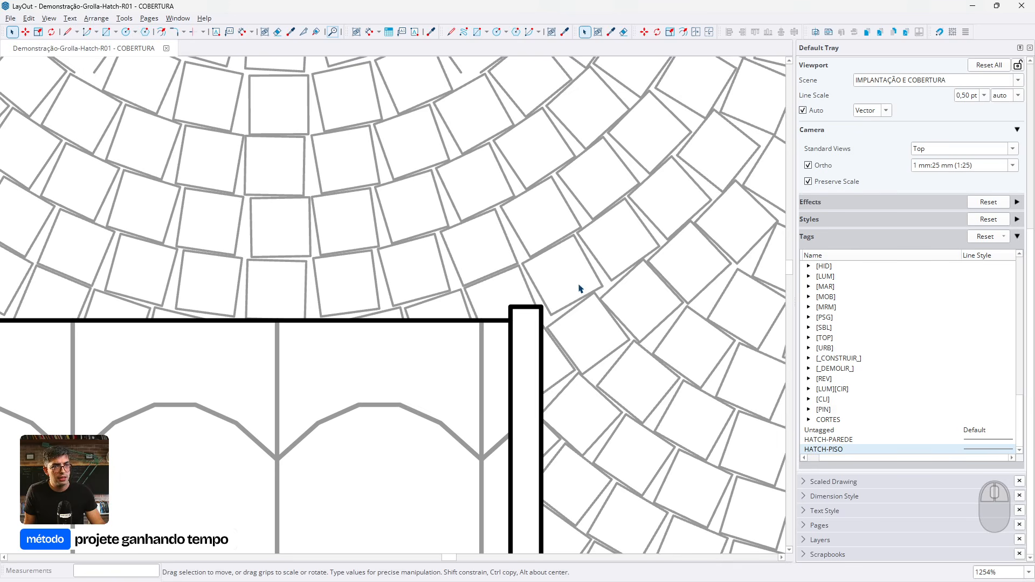
Deselect the roof plan viewport and go to the PLANTAS page
{"action": "scroll", "coordinate": [579, 288], "scroll_direction": "down", "scroll_amount": 3}
{"action": "scroll", "coordinate": [579, 288], "scroll_direction": "down", "scroll_amount": 10}
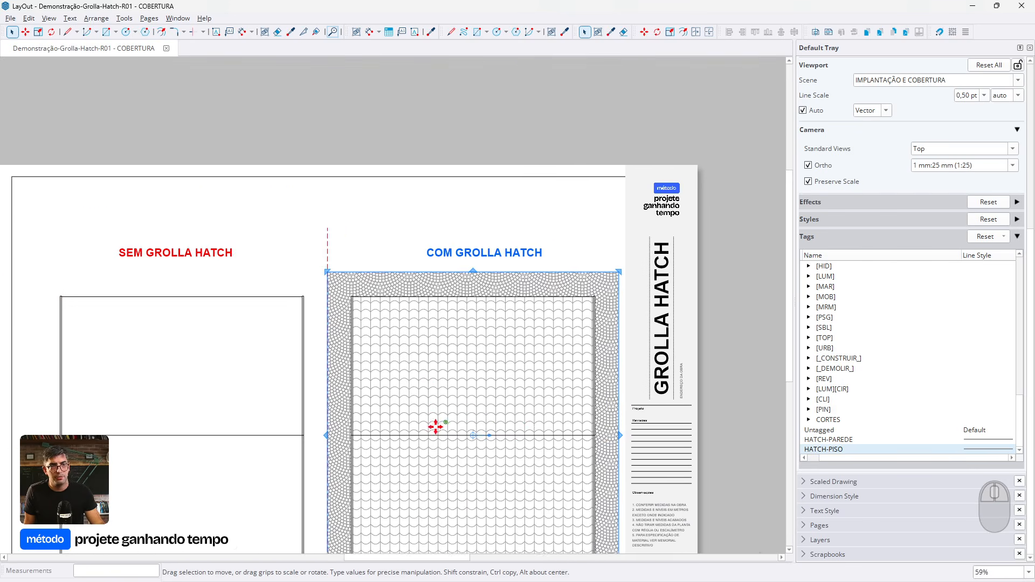
{"action": "middle_click_drag", "start_coordinate": [435, 427], "coordinate": [493, 340]}
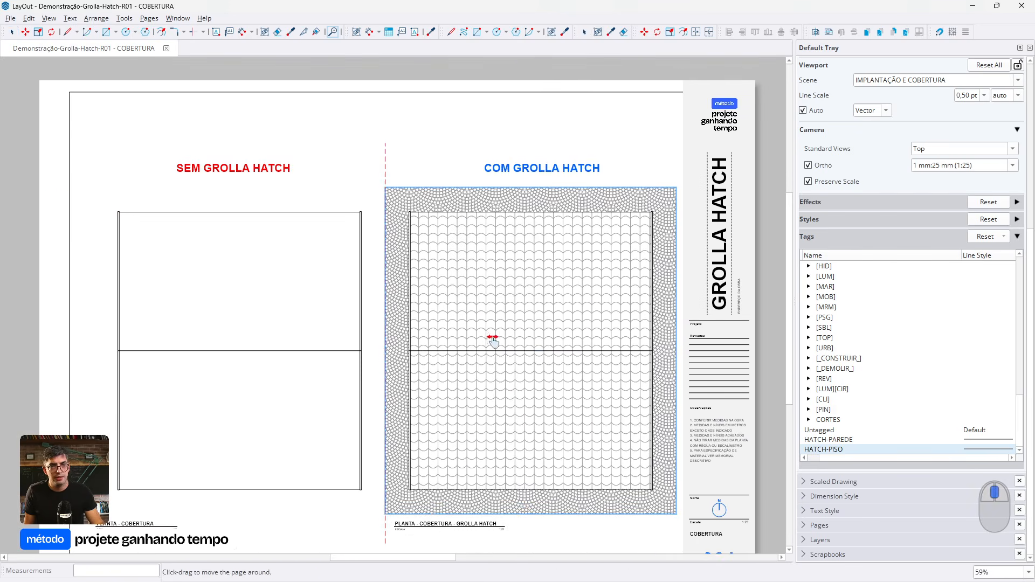
{"action": "left_click", "coordinate": [441, 140]}
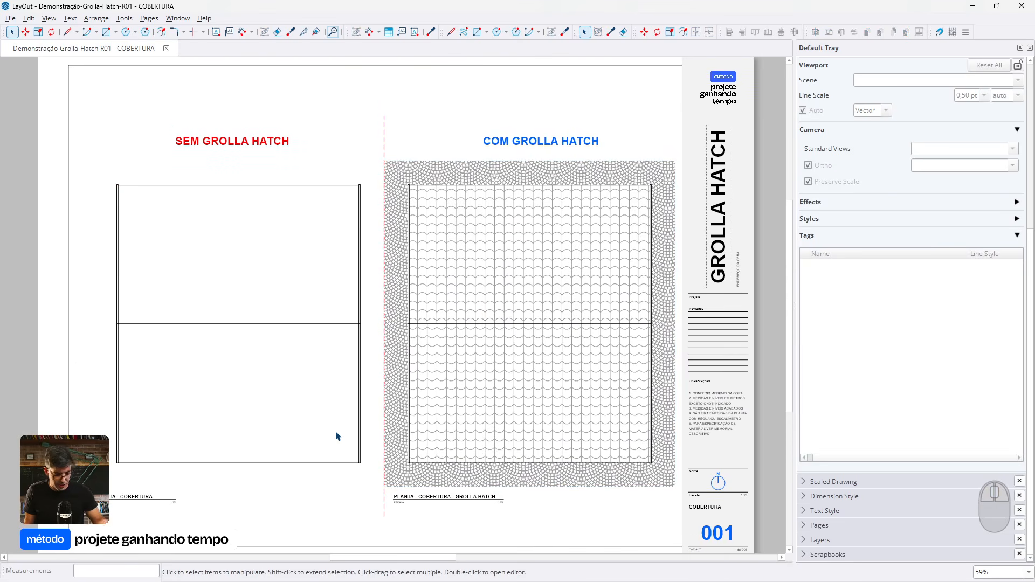
{"action": "key", "text": "Page_Down"}
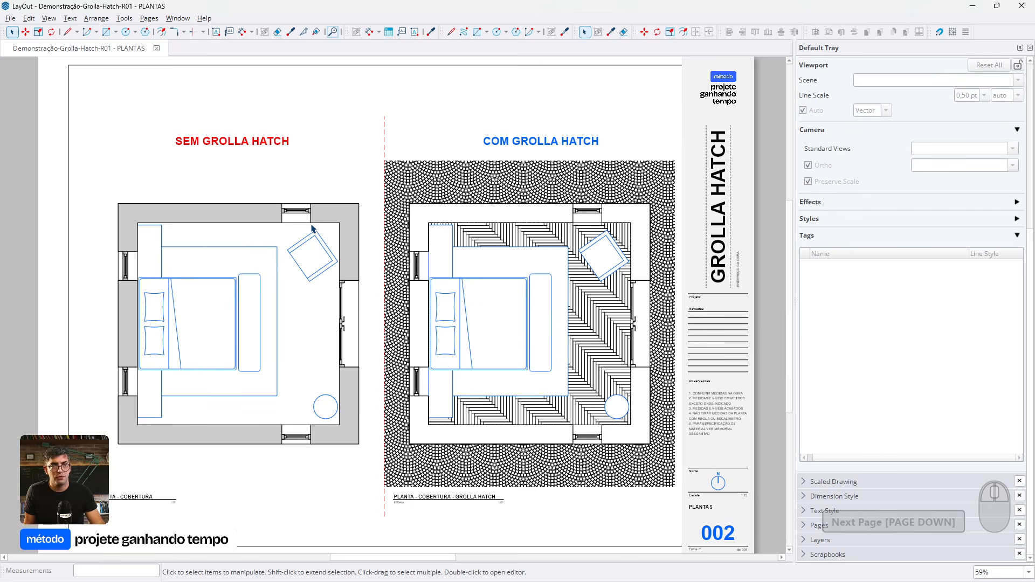
Give the HATCH-PAREDE tag a solid grey line style in the COM GROLLA HATCH floor plan viewport
{"action": "left_click", "coordinate": [452, 186]}
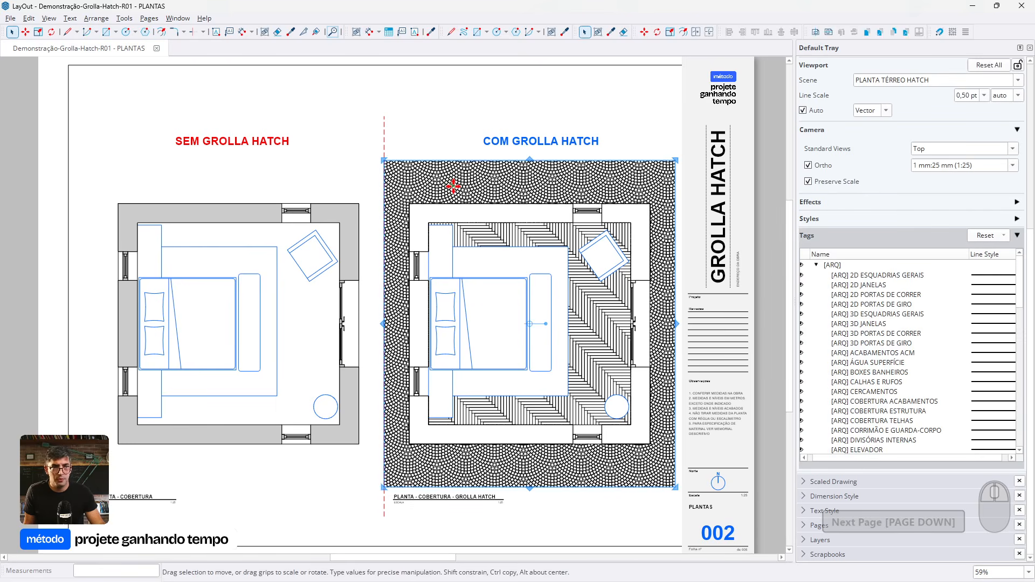
{"action": "scroll", "coordinate": [886, 397], "scroll_direction": "down", "scroll_amount": 10}
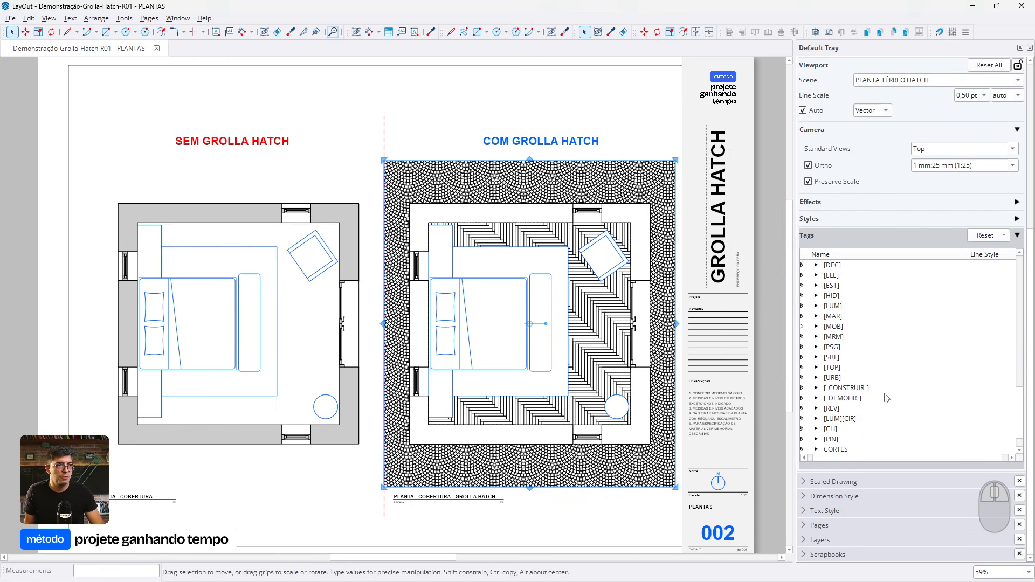
{"action": "left_click", "coordinate": [994, 447]}
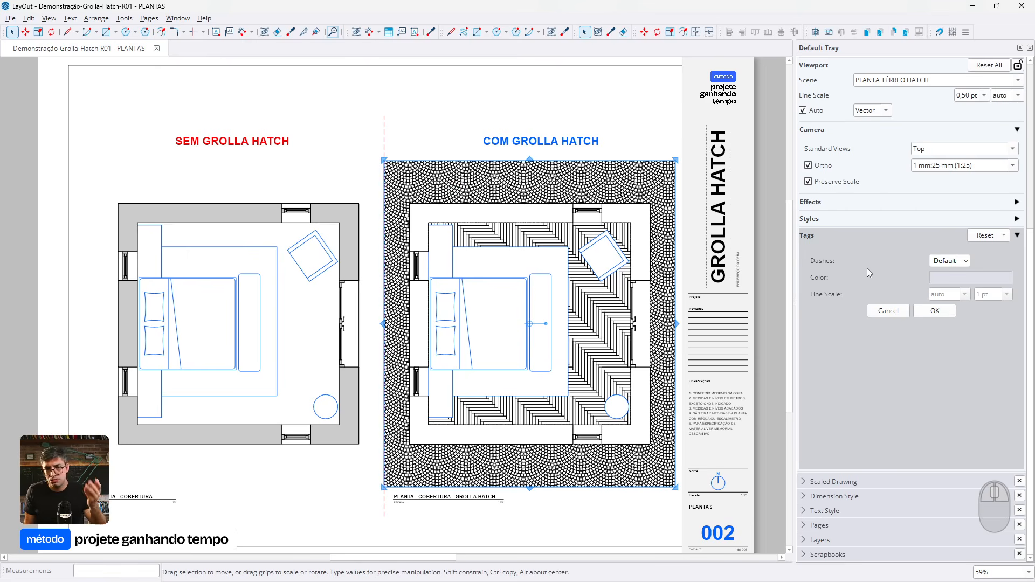
{"action": "left_click", "coordinate": [949, 260]}
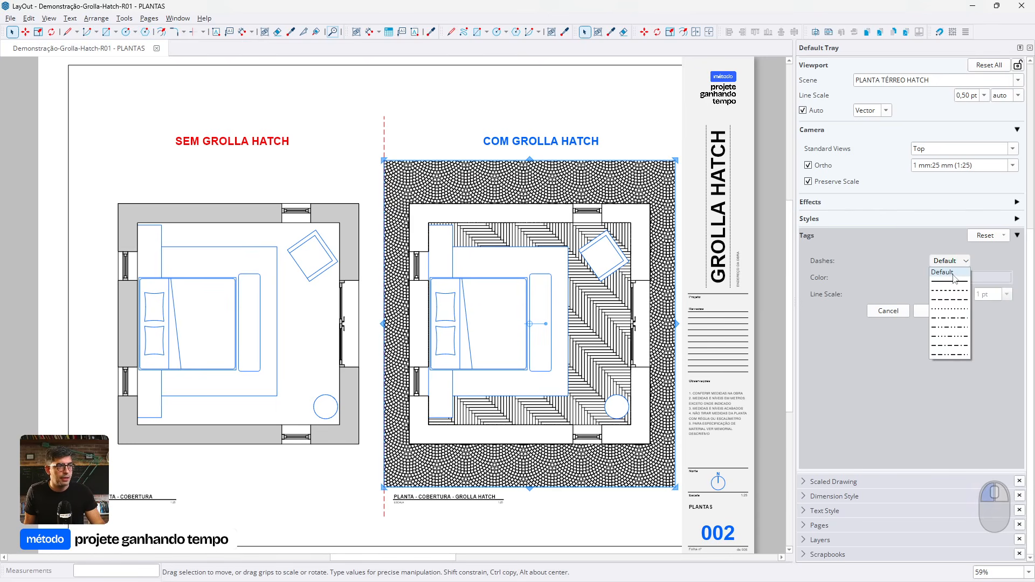
{"action": "left_click", "coordinate": [957, 282]}
{"action": "left_click", "coordinate": [982, 279]}
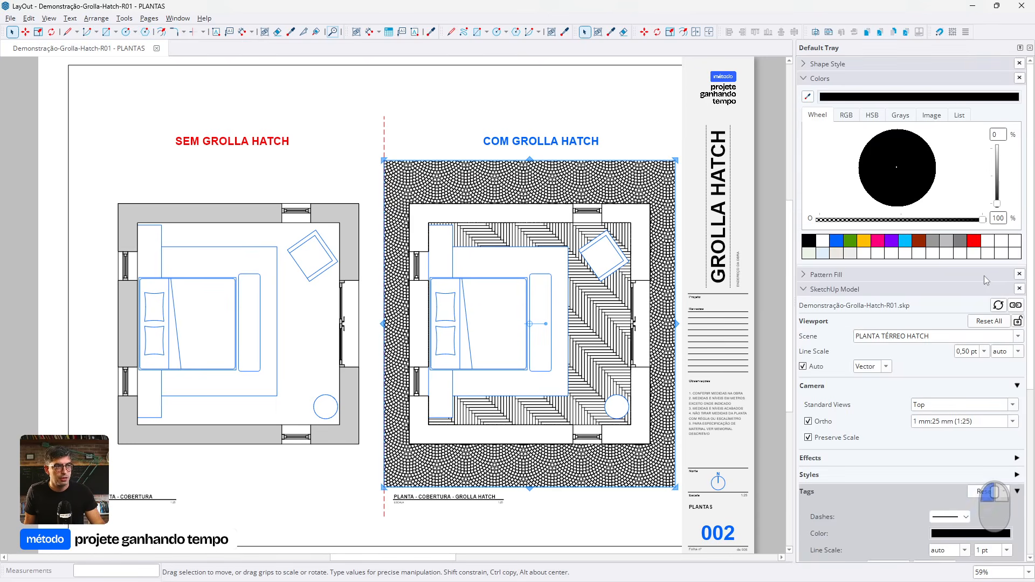
{"action": "left_click", "coordinate": [933, 242]}
{"action": "scroll", "coordinate": [957, 324], "scroll_direction": "down", "scroll_amount": 3}
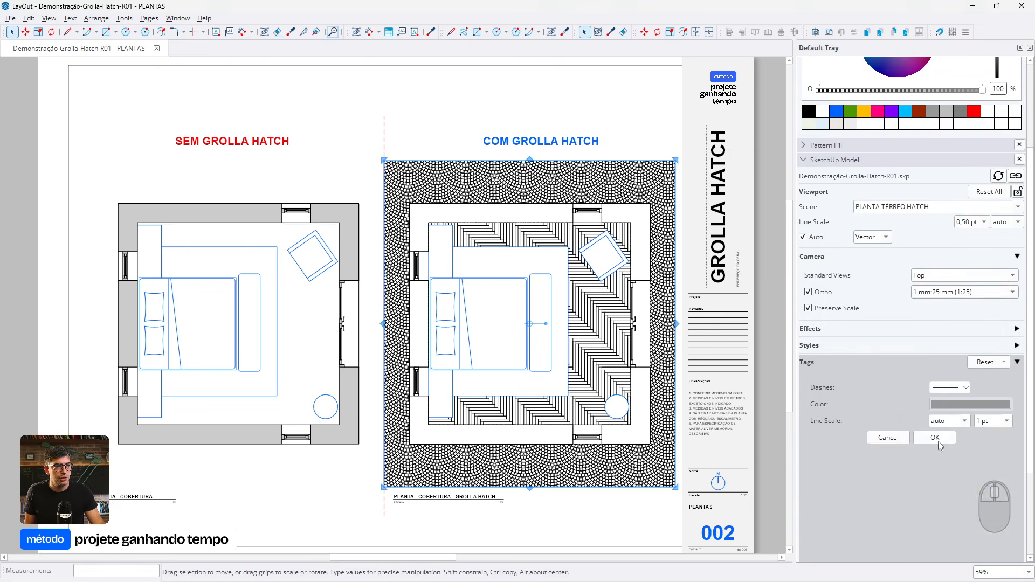
{"action": "left_click", "coordinate": [938, 440]}
Give the HATCH-PISO tag a solid grey line style in the COM GROLLA HATCH floor plan viewport
{"action": "left_click", "coordinate": [937, 292]}
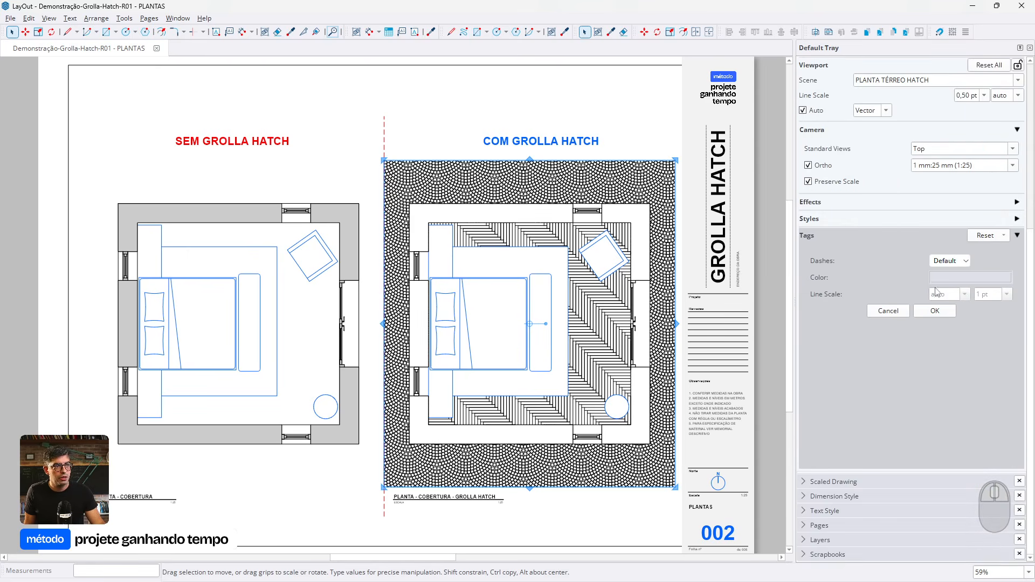
{"action": "scroll", "coordinate": [776, 229], "scroll_direction": "up", "scroll_amount": 1}
{"action": "scroll", "coordinate": [845, 275], "scroll_direction": "up", "scroll_amount": 4}
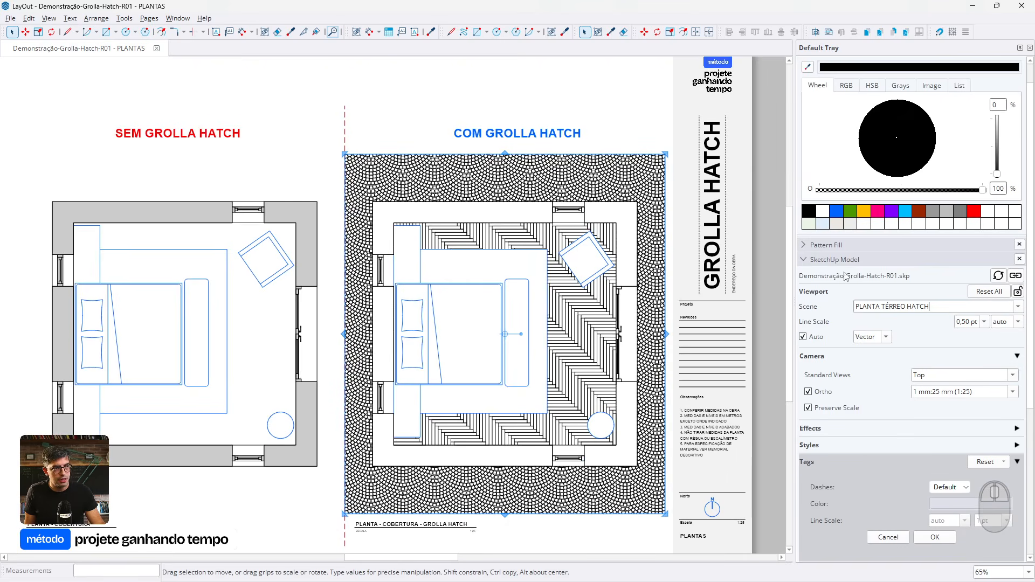
{"action": "left_click", "coordinate": [1016, 356]}
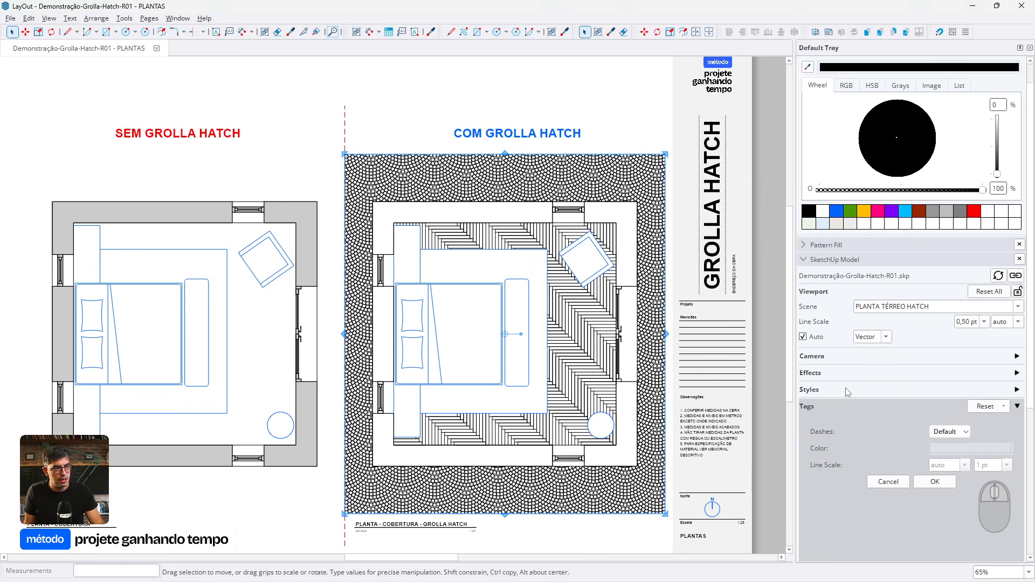
{"action": "scroll", "coordinate": [837, 398], "scroll_direction": "down", "scroll_amount": 1}
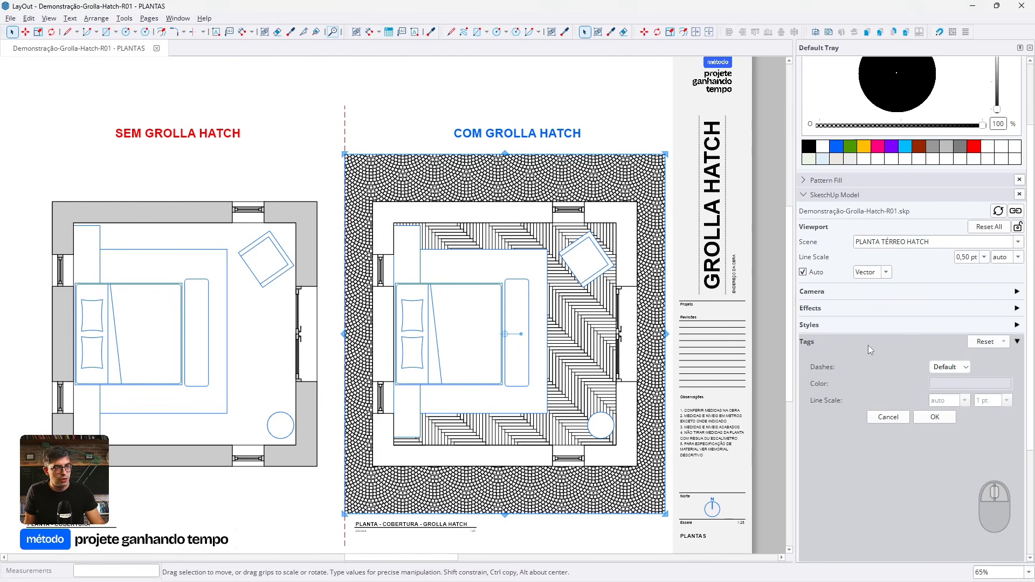
{"action": "left_click", "coordinate": [960, 367]}
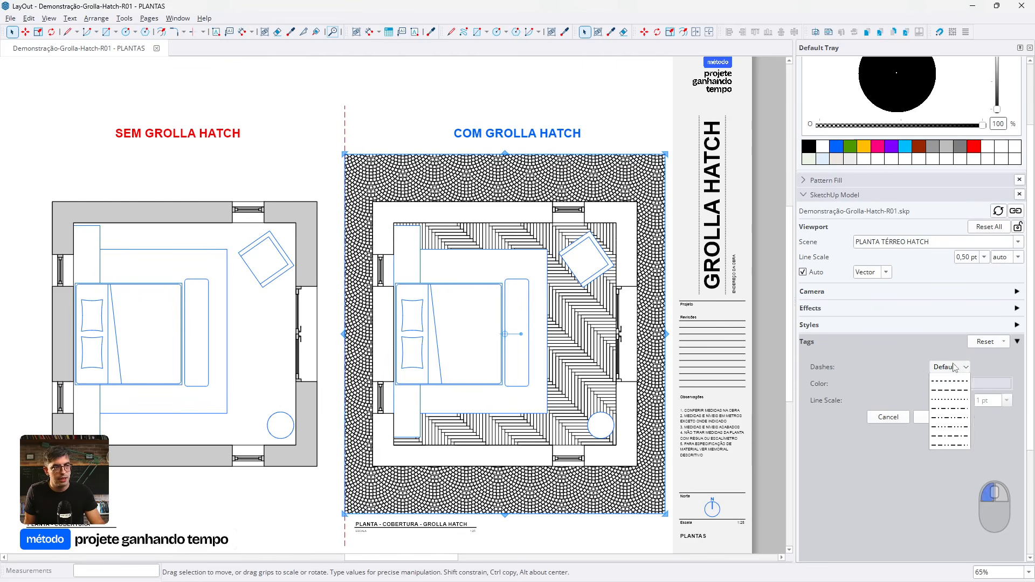
{"action": "left_click", "coordinate": [954, 390]}
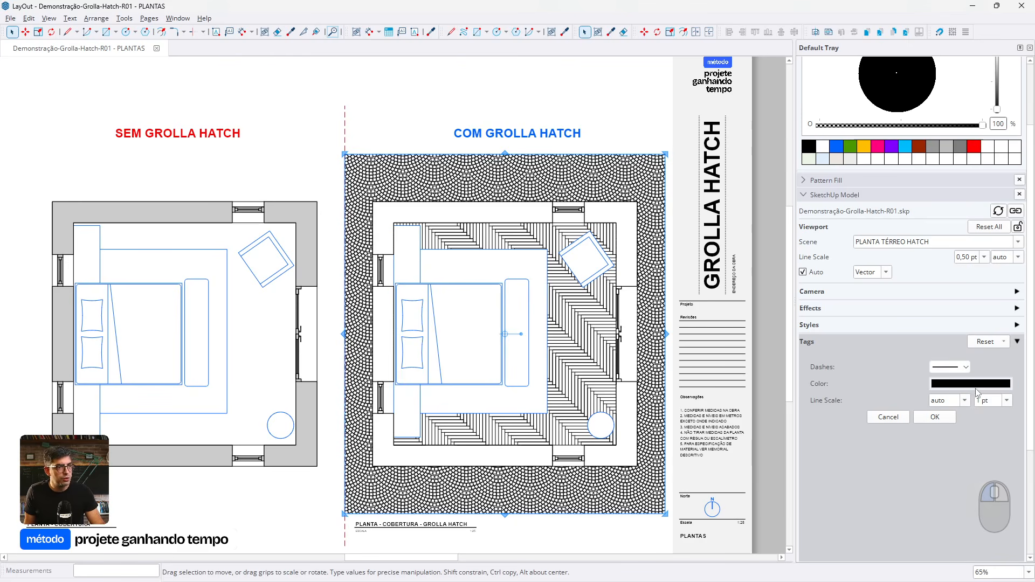
{"action": "left_click", "coordinate": [965, 384]}
{"action": "left_click", "coordinate": [931, 241]}
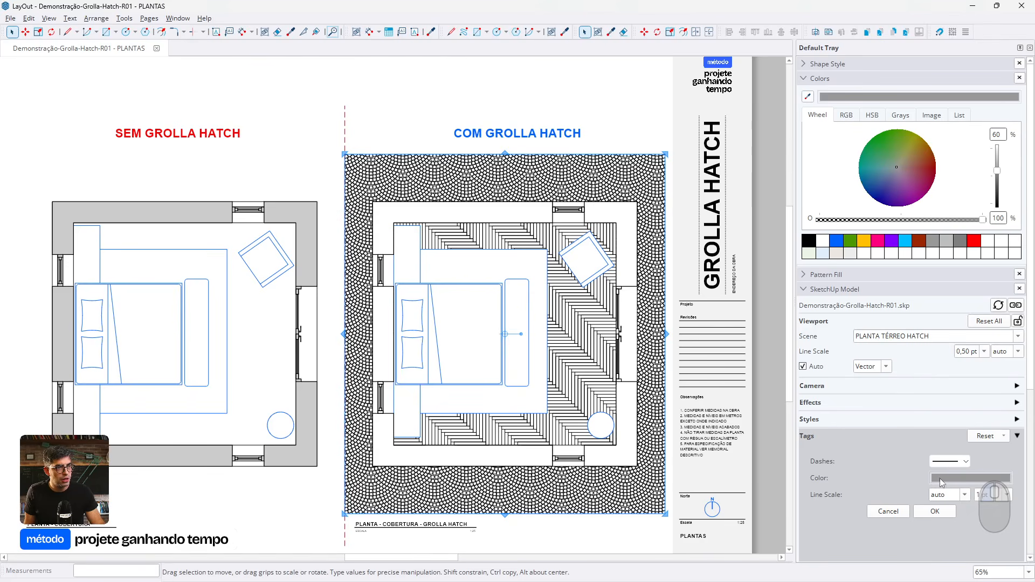
Set the HATCH-PISO tag's line scale to 0,5 pt in the COM GROLLA HATCH floor plan viewport and apply it
{"action": "left_click_drag", "start_coordinate": [990, 495], "coordinate": [943, 495]}
{"action": "type", "text": ",5"}
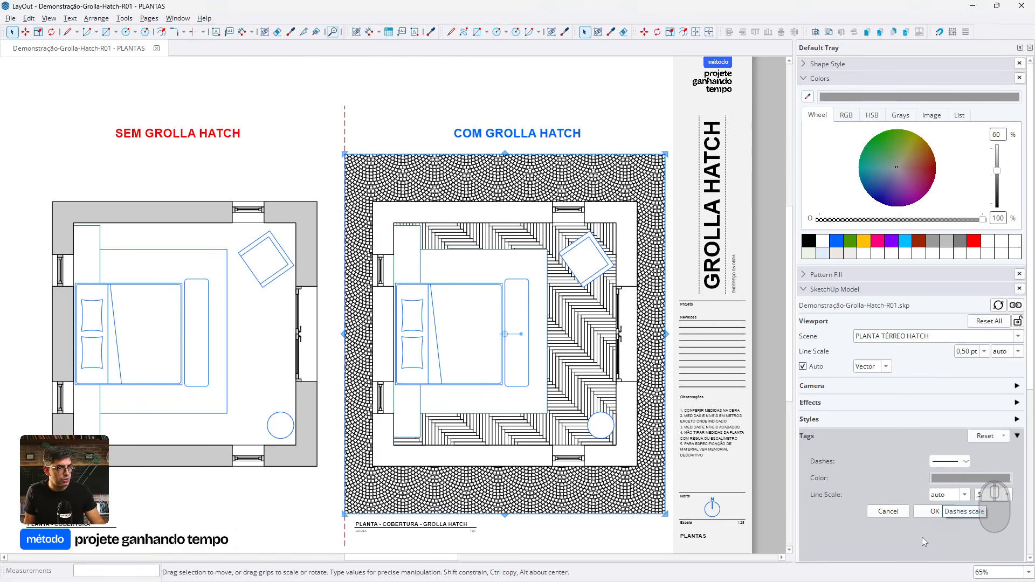
{"action": "left_click", "coordinate": [935, 511]}
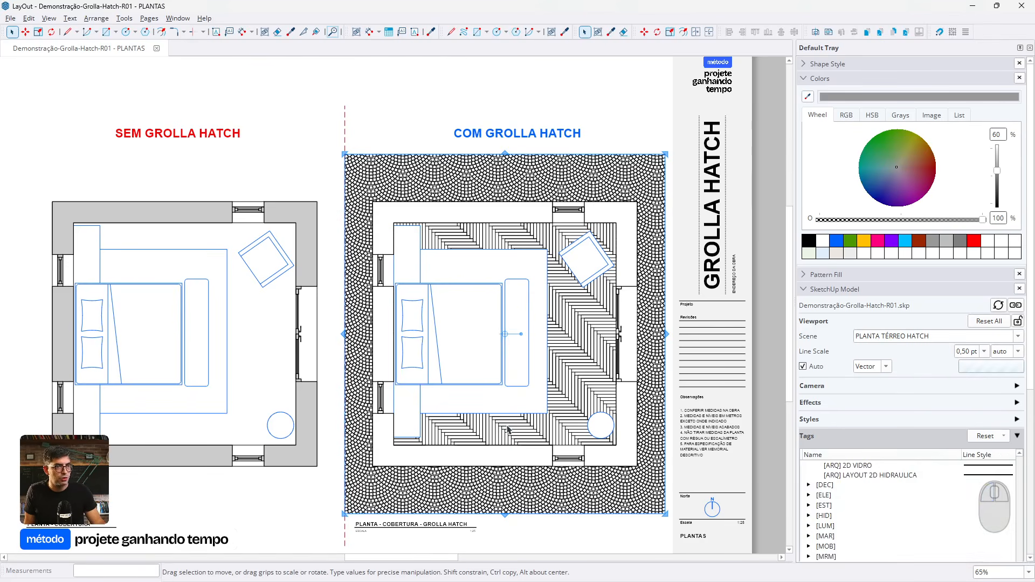
Examine the floor and paving hatch lines up close in the COM GROLLA HATCH floor plan
{"action": "scroll", "coordinate": [382, 198], "scroll_direction": "up", "scroll_amount": 6}
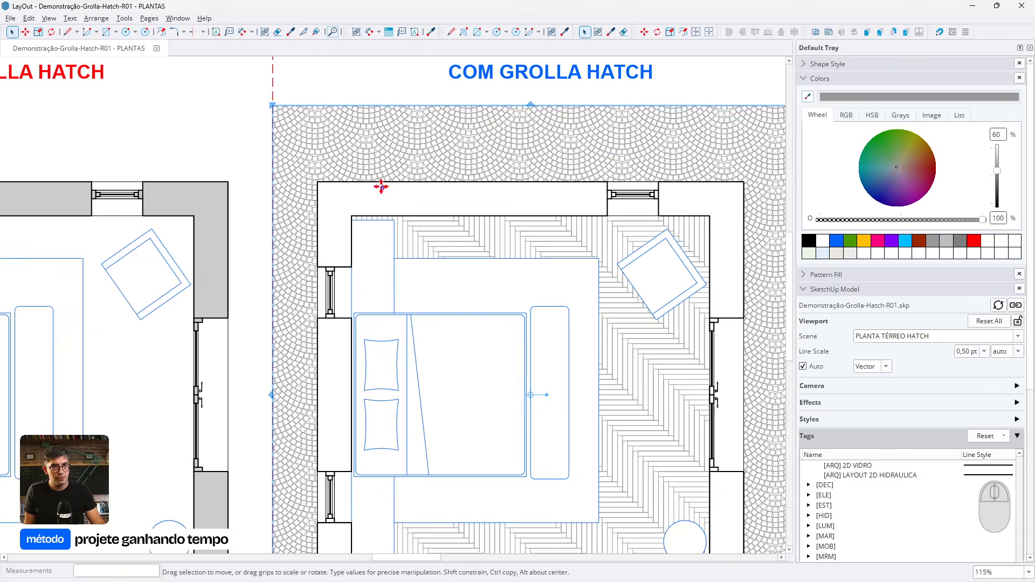
{"action": "scroll", "coordinate": [383, 198], "scroll_direction": "up", "scroll_amount": 1}
{"action": "middle_click_drag", "start_coordinate": [269, 312], "coordinate": [248, 305]}
{"action": "scroll", "coordinate": [354, 324], "scroll_direction": "down", "scroll_amount": 5}
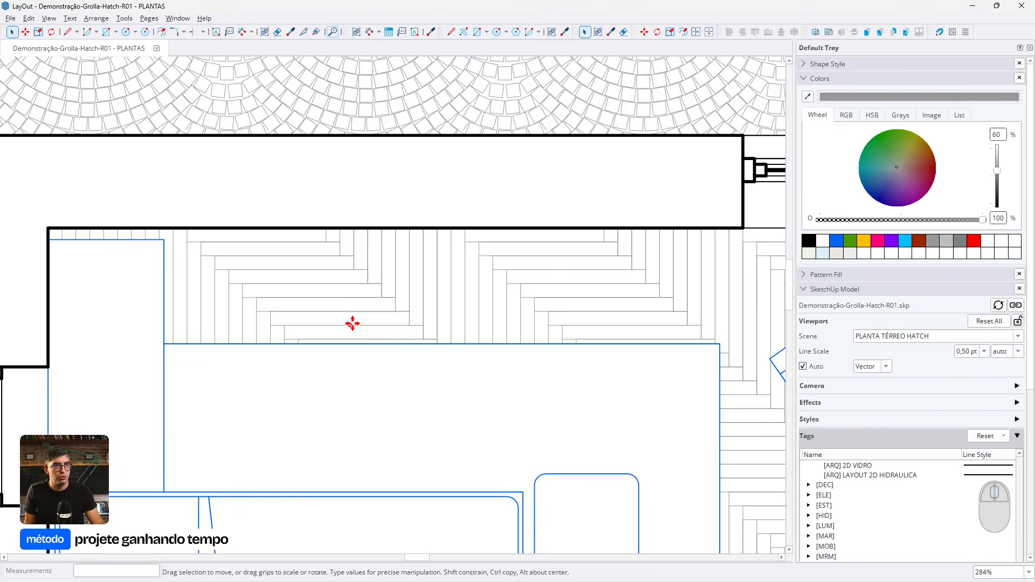
{"action": "middle_click_drag", "start_coordinate": [399, 393], "coordinate": [423, 298]}
{"action": "scroll", "coordinate": [421, 297], "scroll_direction": "down", "scroll_amount": 2}
{"action": "scroll", "coordinate": [383, 358], "scroll_direction": "up", "scroll_amount": 1}
{"action": "middle_click_drag", "start_coordinate": [315, 384], "coordinate": [596, 335]}
Inspect the tag line styles of the SEM GROLLA HATCH floor plan, compare both plans, and deselect the viewport
{"action": "left_click", "coordinate": [347, 482]}
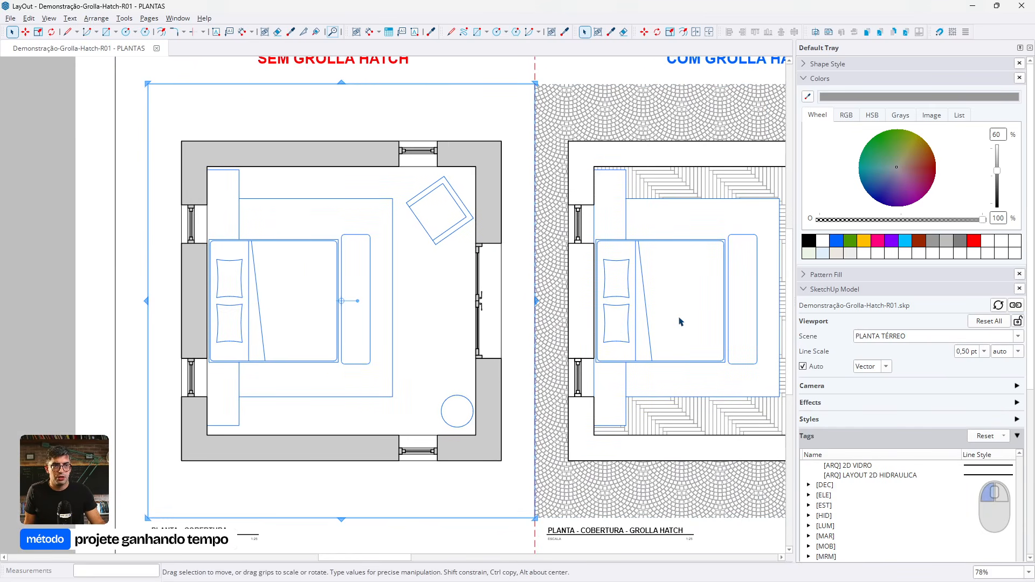
{"action": "scroll", "coordinate": [930, 495], "scroll_direction": "down", "scroll_amount": 3}
{"action": "scroll", "coordinate": [930, 495], "scroll_direction": "down", "scroll_amount": 3}
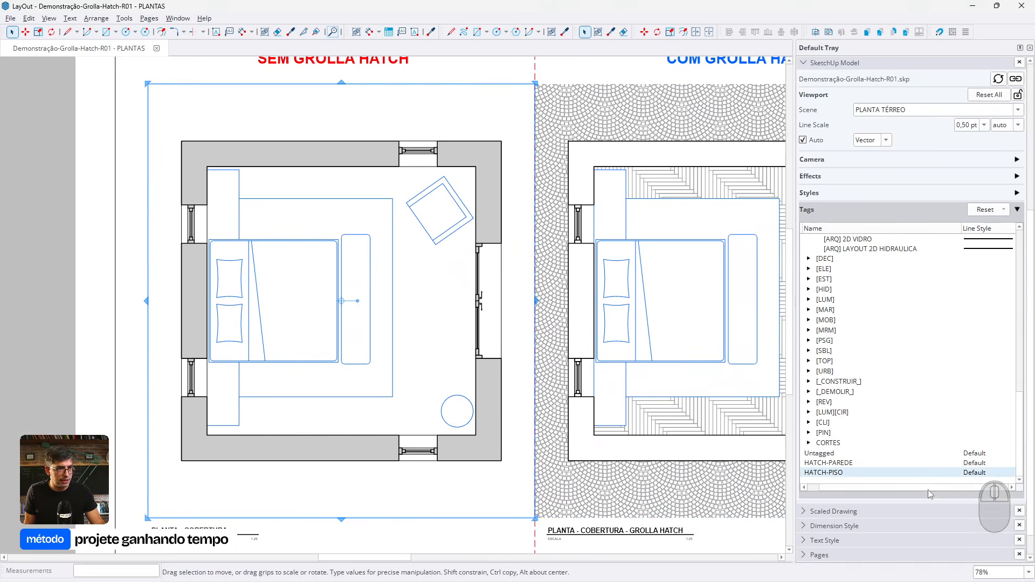
{"action": "scroll", "coordinate": [925, 322], "scroll_direction": "up", "scroll_amount": 6}
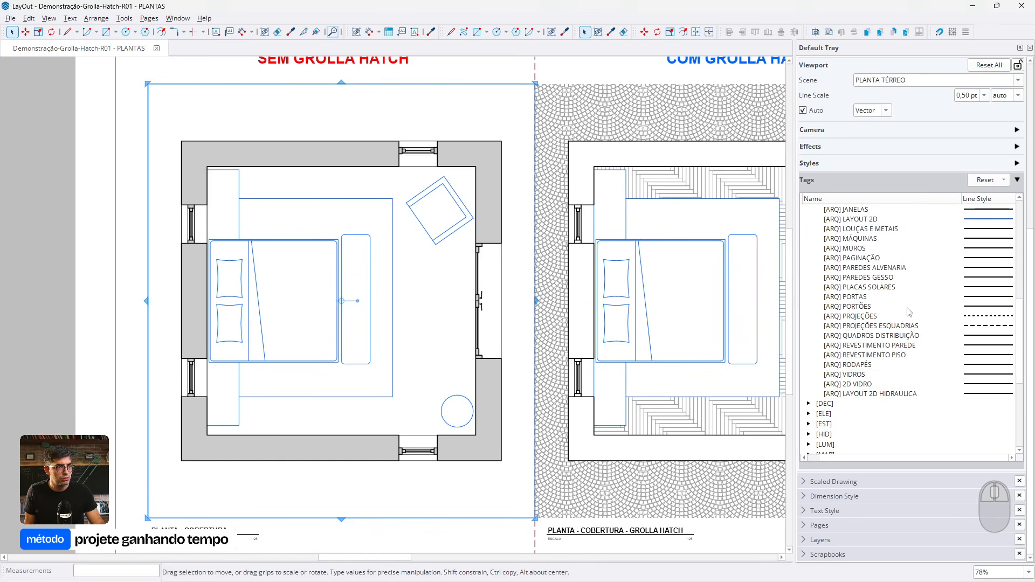
{"action": "left_click", "coordinate": [900, 307]}
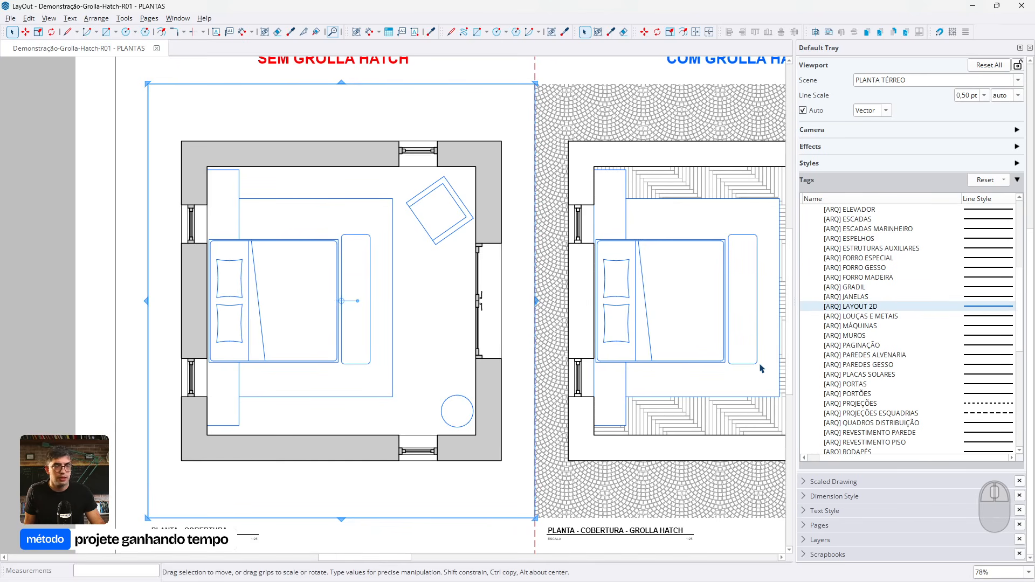
{"action": "scroll", "coordinate": [540, 378], "scroll_direction": "down", "scroll_amount": 2}
{"action": "scroll", "coordinate": [466, 221], "scroll_direction": "up", "scroll_amount": 6}
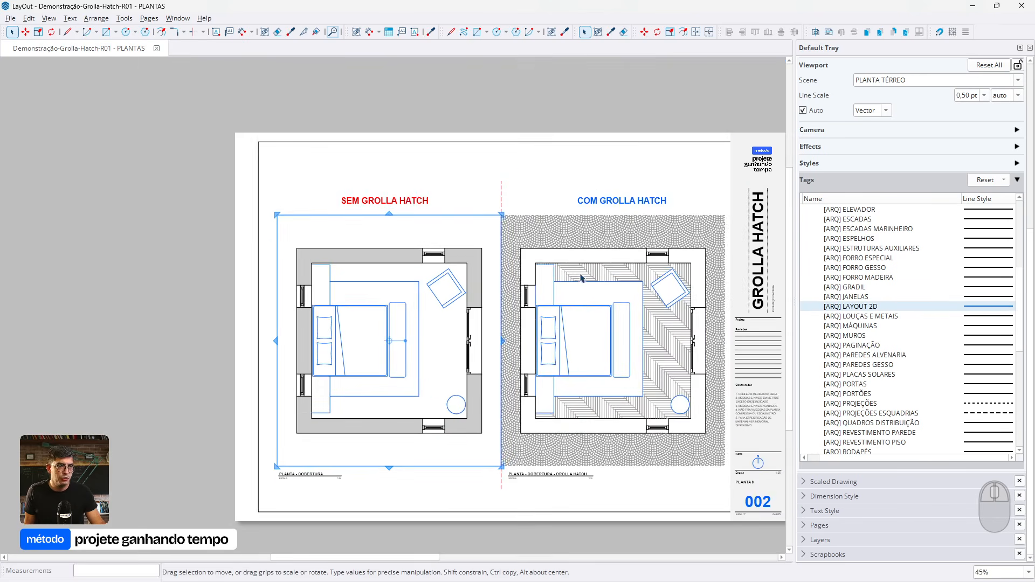
{"action": "scroll", "coordinate": [467, 221], "scroll_direction": "down", "scroll_amount": 6}
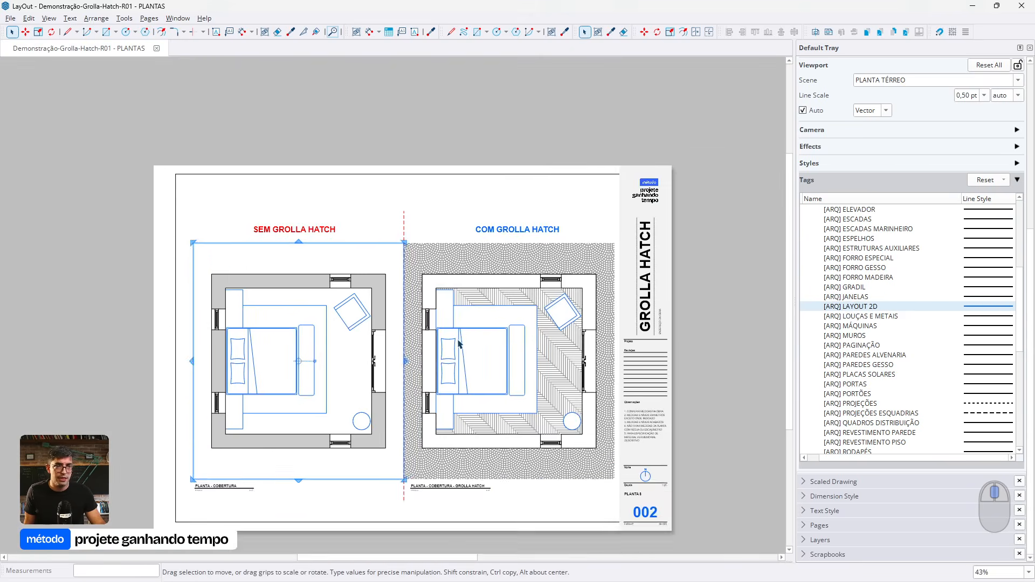
{"action": "scroll", "coordinate": [459, 343], "scroll_direction": "up", "scroll_amount": 1}
{"action": "left_click", "coordinate": [441, 150]}
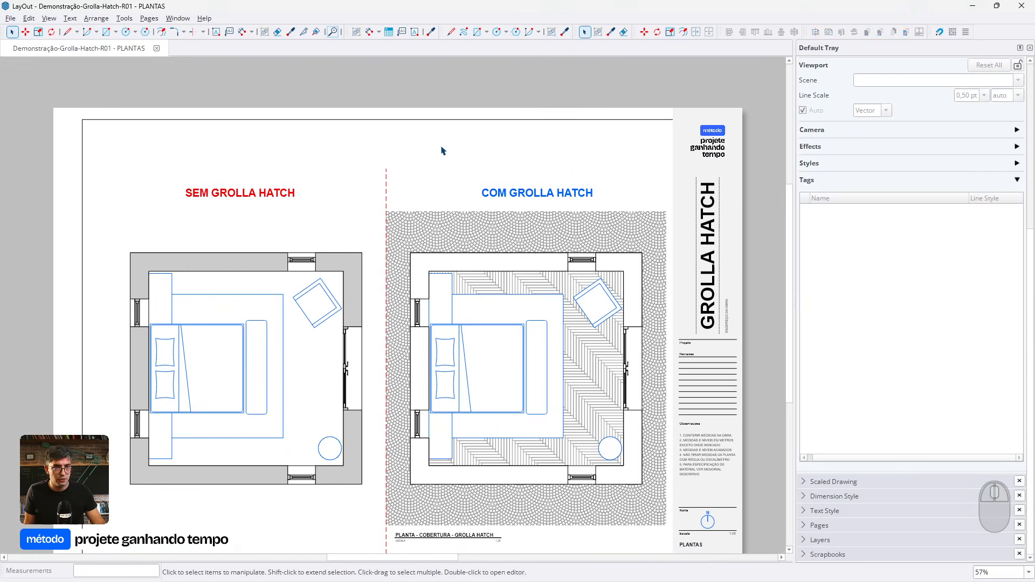
Look over the CORTE AA and CORTE BB section pages and go on to the ELEVAÇÕES page
{"action": "key", "text": "Page_Down"}
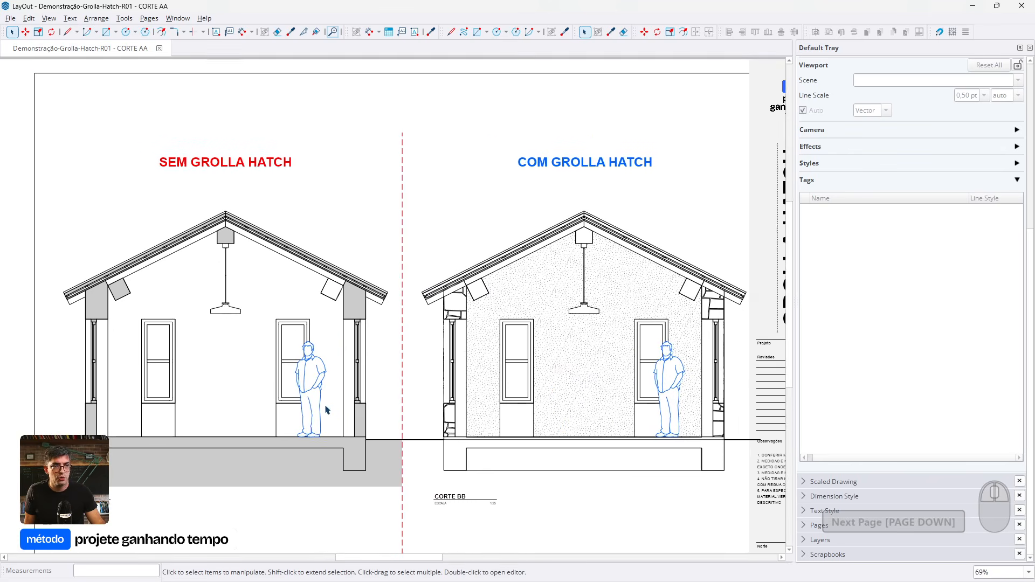
{"action": "scroll", "coordinate": [373, 394], "scroll_direction": "up", "scroll_amount": 1}
{"action": "middle_click_drag", "start_coordinate": [587, 365], "coordinate": [532, 369]}
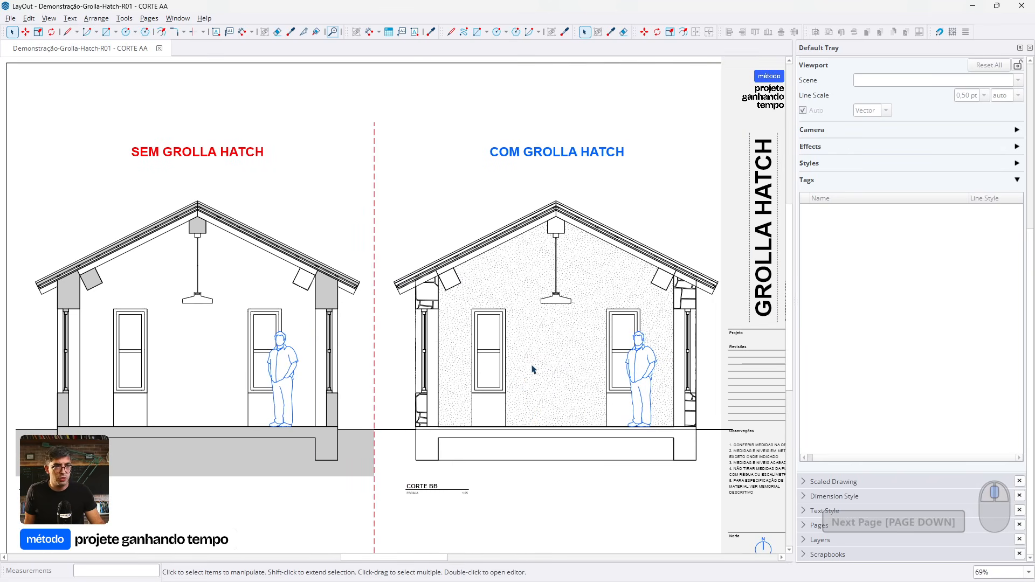
{"action": "left_click", "coordinate": [537, 355]}
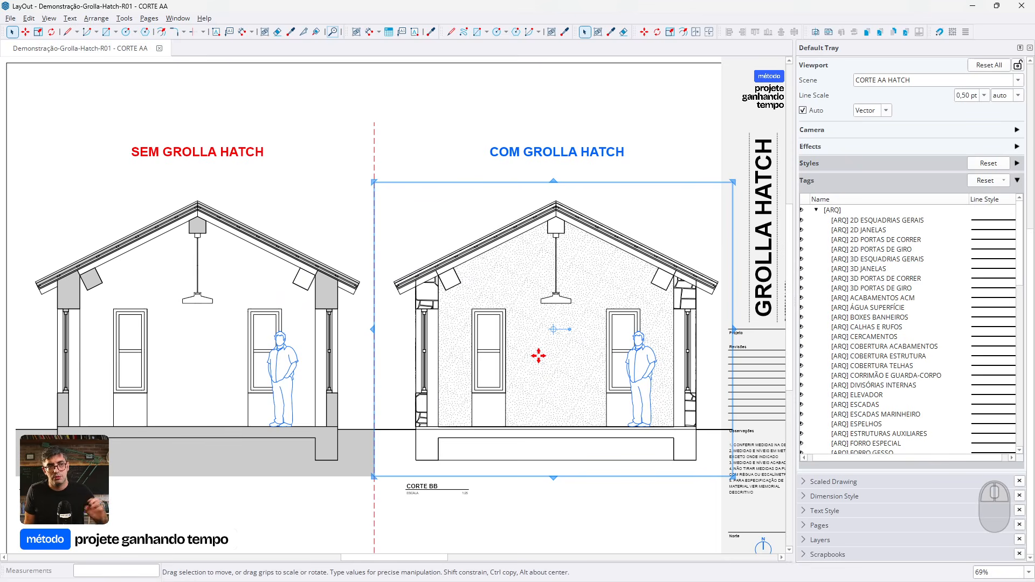
{"action": "key", "text": "Page_Down"}
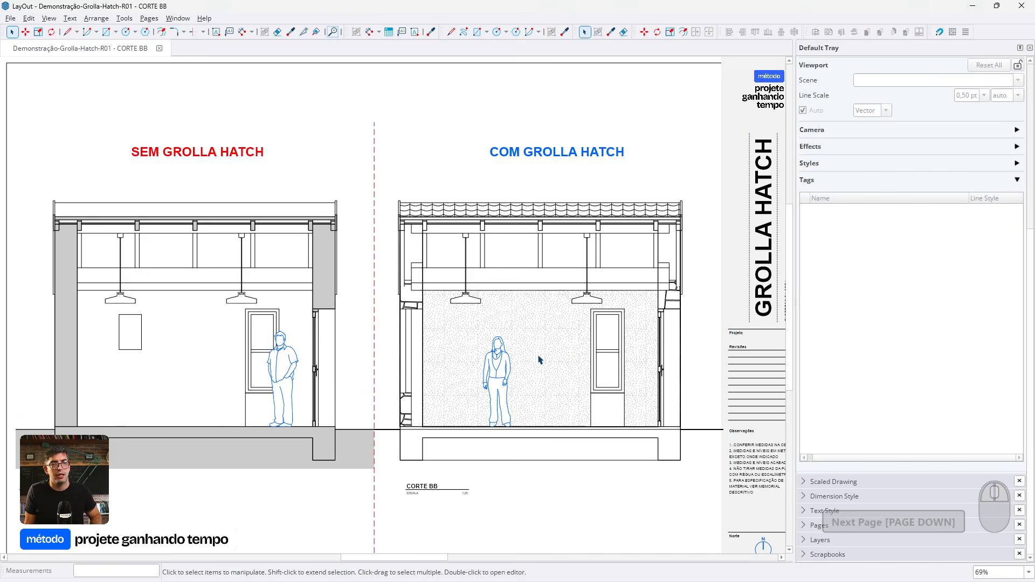
{"action": "key", "text": "Page_Down"}
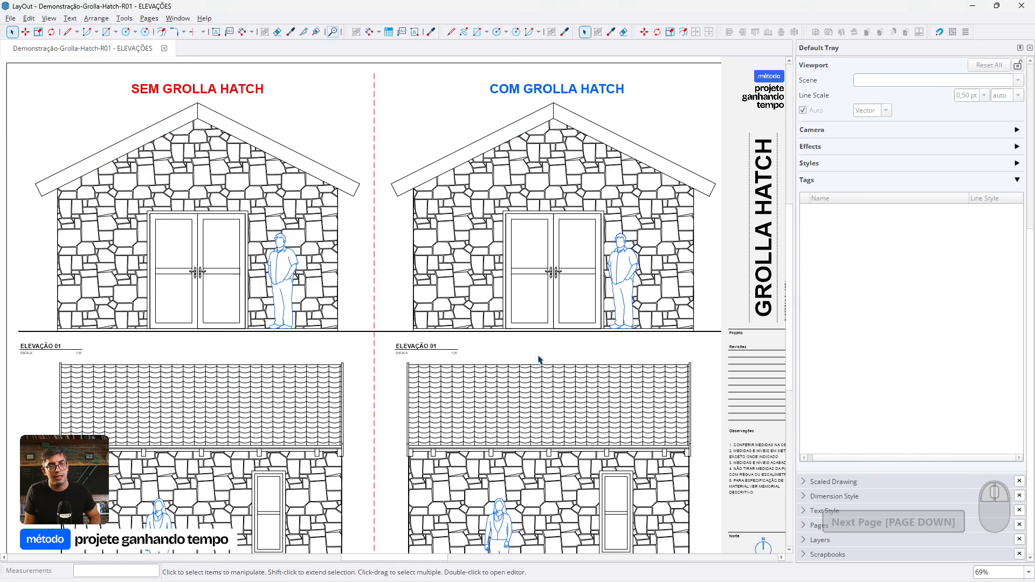
Select all four elevation viewports together on the ELEVAÇÕES page
{"action": "left_click", "coordinate": [301, 169]}
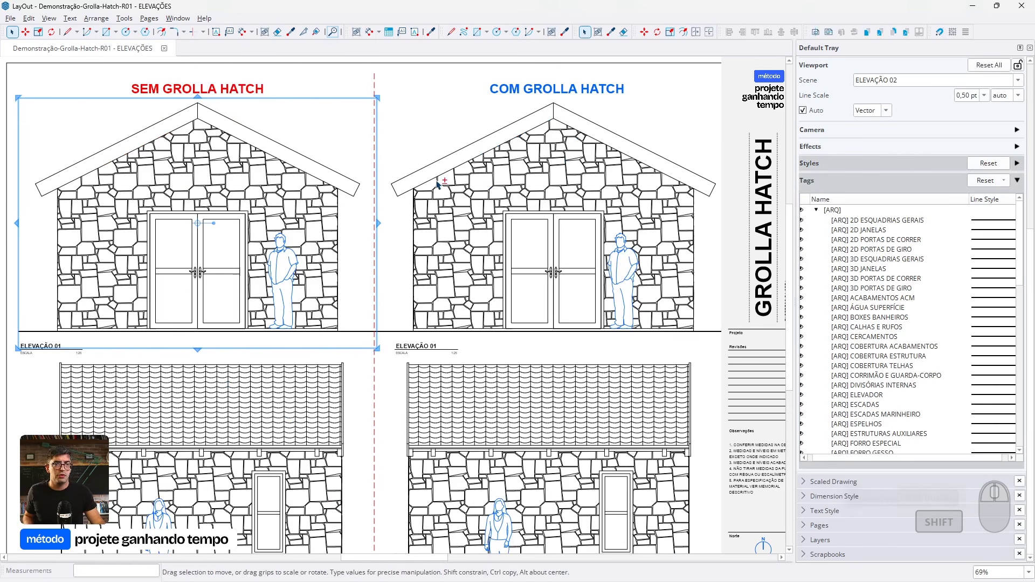
{"action": "left_click", "coordinate": [438, 183], "text": "shift"}
{"action": "left_click", "coordinate": [441, 406], "text": "shift"}
{"action": "left_click", "coordinate": [243, 405], "text": "shift"}
Give the HATCH-PAREDE tag a solid grey line style in the selected elevation viewports
{"action": "scroll", "coordinate": [949, 411], "scroll_direction": "down", "scroll_amount": 5}
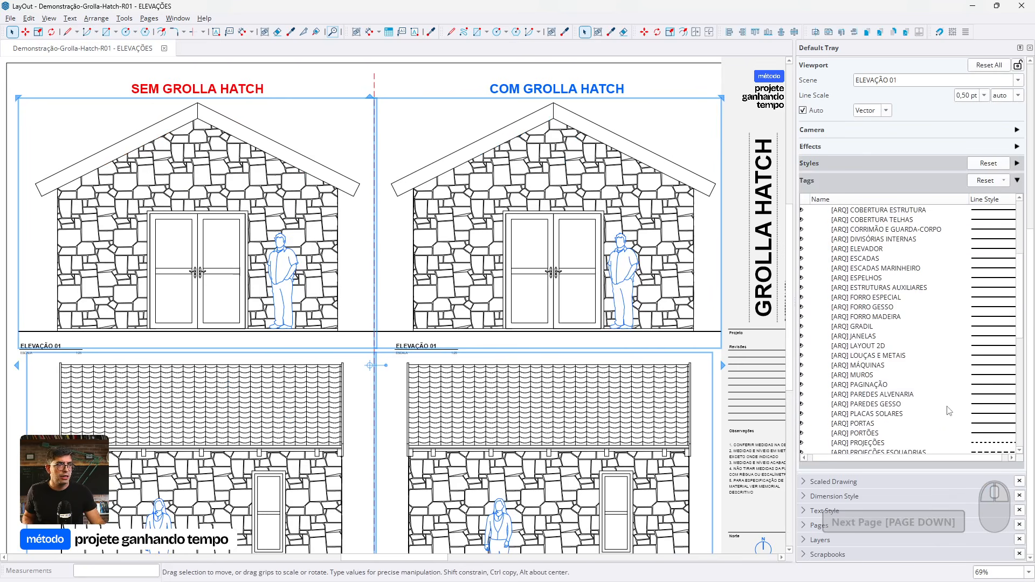
{"action": "scroll", "coordinate": [949, 411], "scroll_direction": "down", "scroll_amount": 5}
{"action": "left_click", "coordinate": [983, 433]}
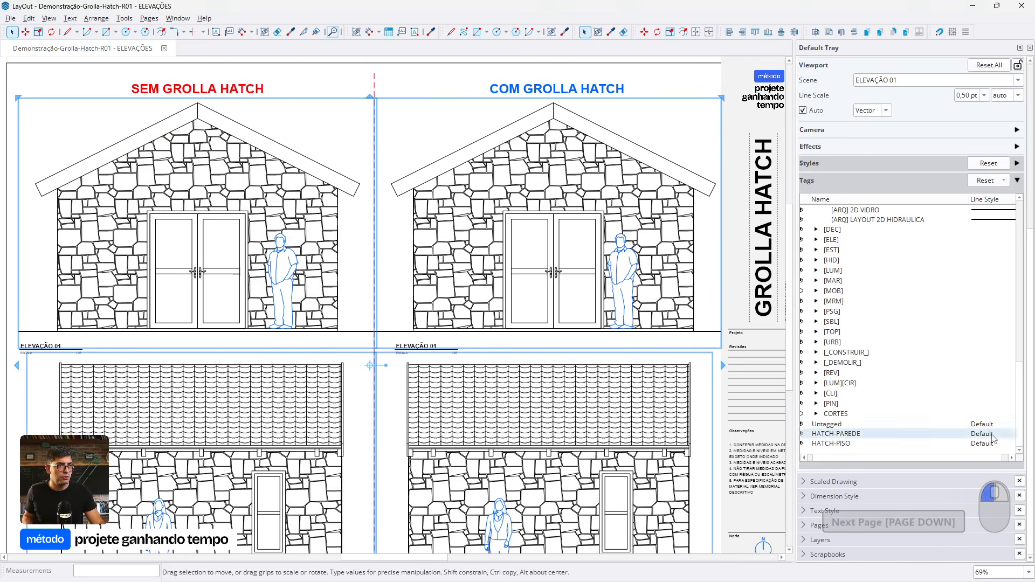
{"action": "left_click", "coordinate": [983, 434]}
{"action": "left_click", "coordinate": [954, 205]}
{"action": "left_click", "coordinate": [950, 226]}
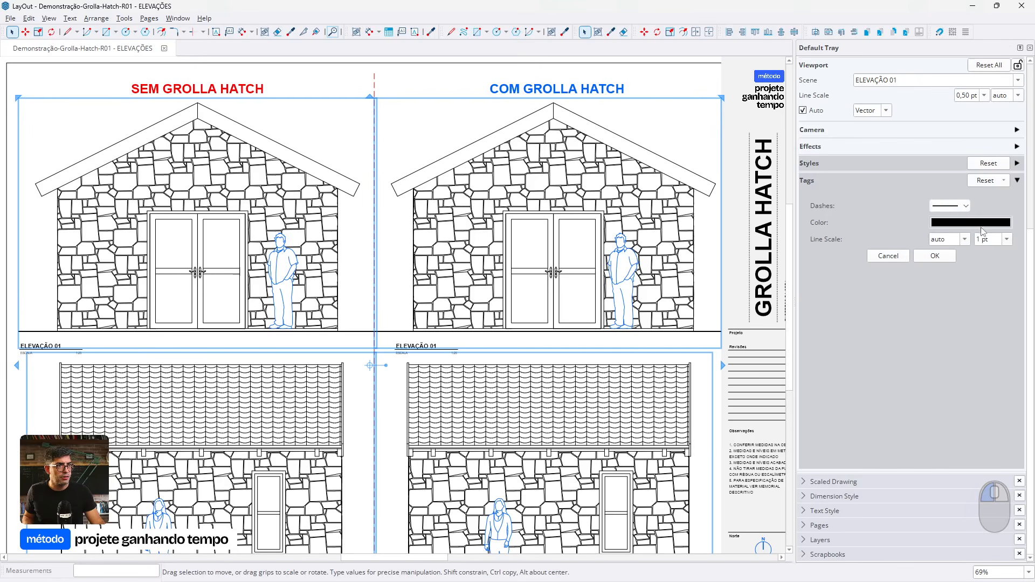
{"action": "left_click", "coordinate": [951, 223]}
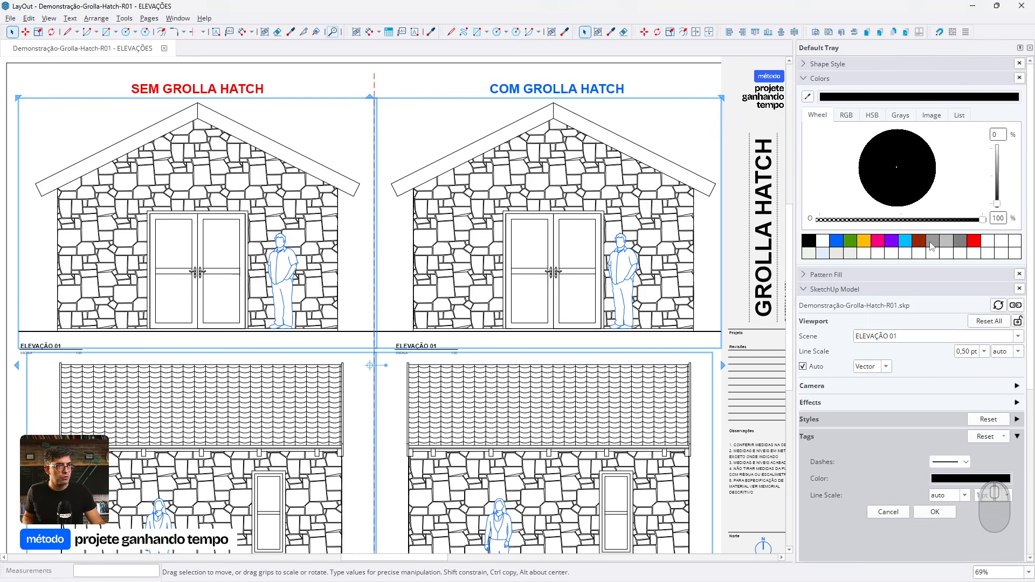
{"action": "left_click", "coordinate": [930, 243]}
Set the HATCH-PAREDE tag's line scale to 0,50 pt in the elevation viewports and leave the line style editor
{"action": "left_click_drag", "start_coordinate": [991, 495], "coordinate": [942, 503]}
{"action": "type", "text": ",5"}
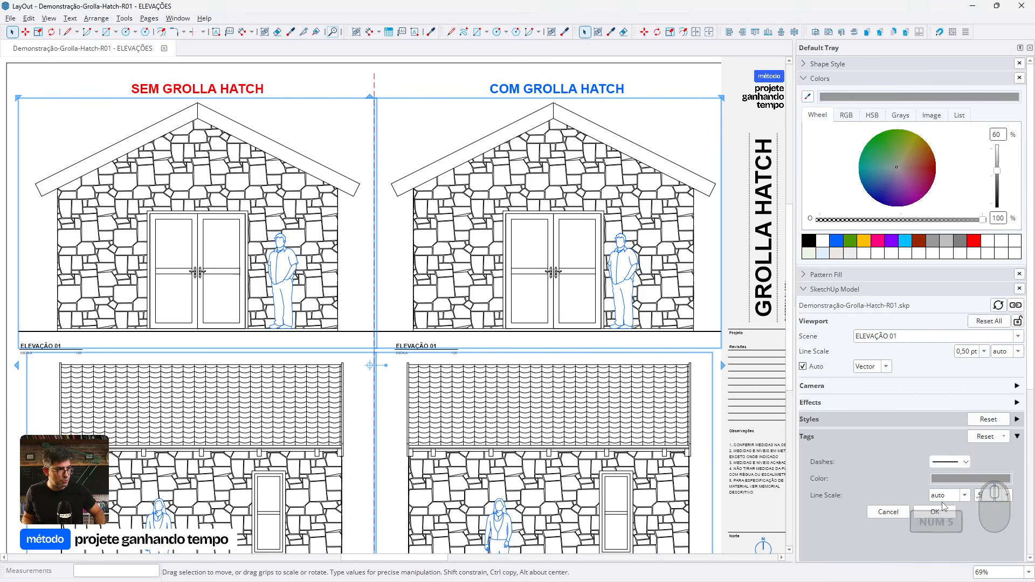
{"action": "key", "text": "Return"}
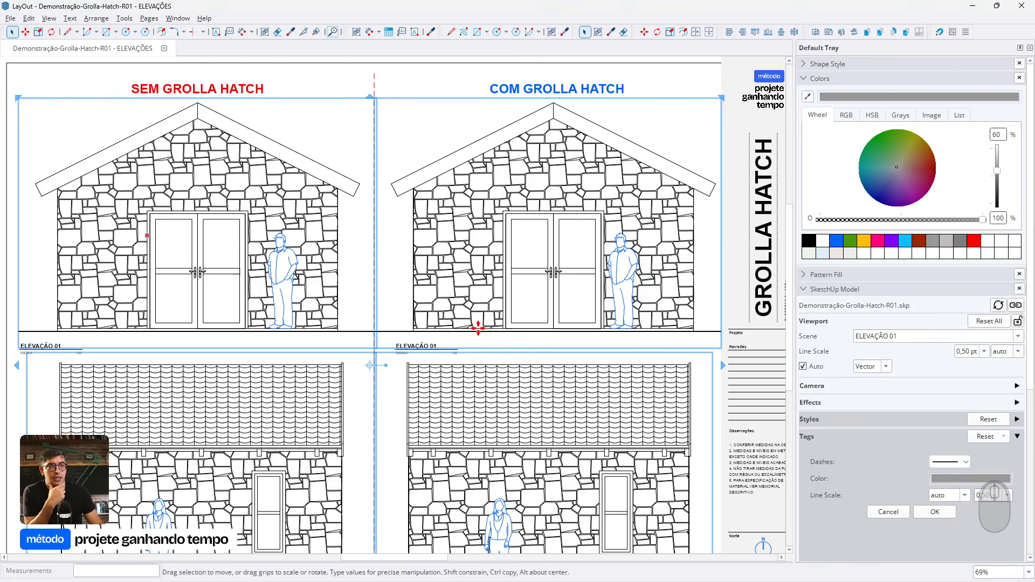
{"action": "scroll", "coordinate": [353, 322], "scroll_direction": "down", "scroll_amount": 3}
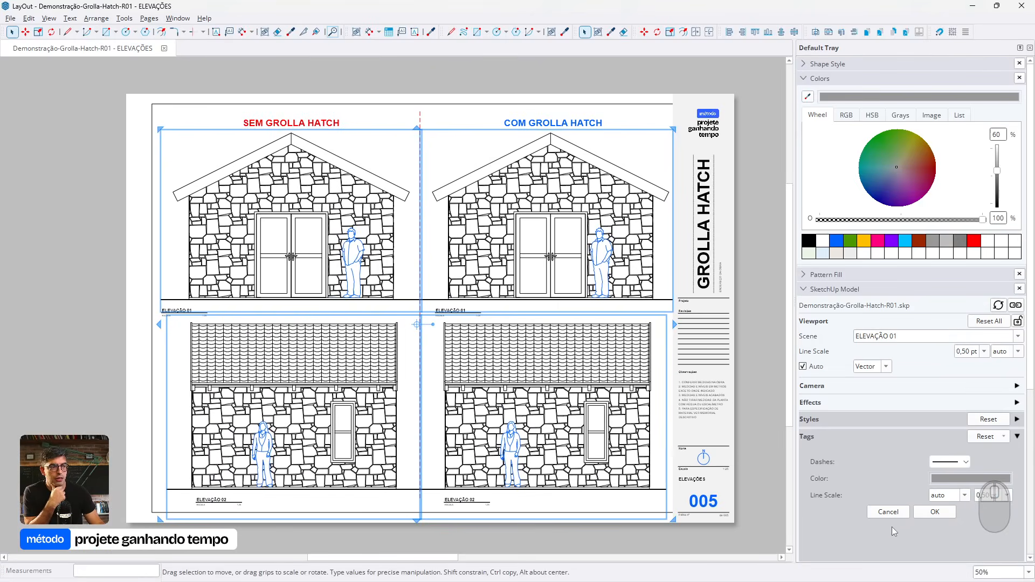
{"action": "left_click", "coordinate": [895, 513]}
Examine the stone wall and roof tile hatch lines in the SEM and COM GROLLA HATCH elevations
{"action": "scroll", "coordinate": [282, 280], "scroll_direction": "up", "scroll_amount": 2}
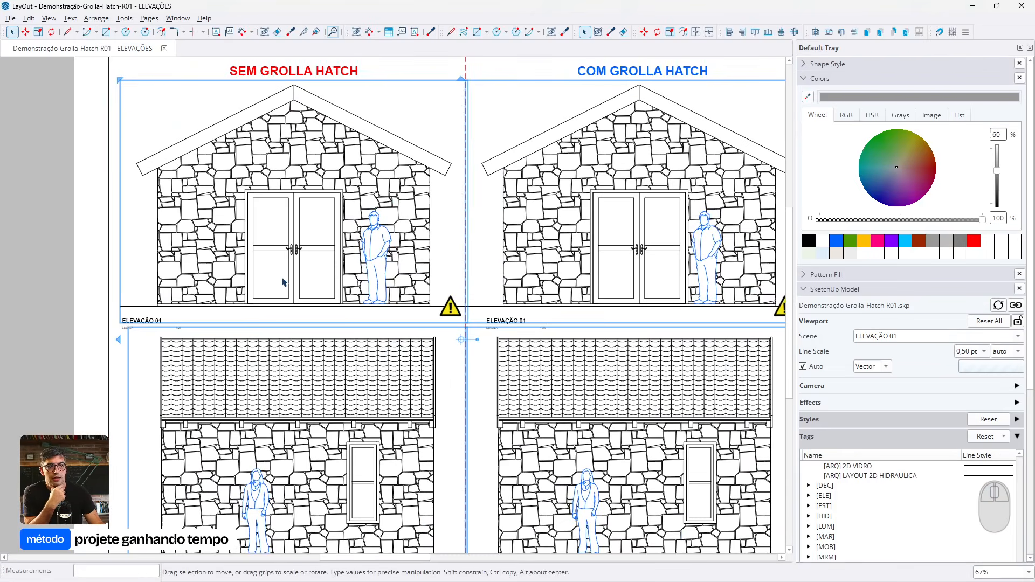
{"action": "scroll", "coordinate": [418, 411], "scroll_direction": "up", "scroll_amount": 2}
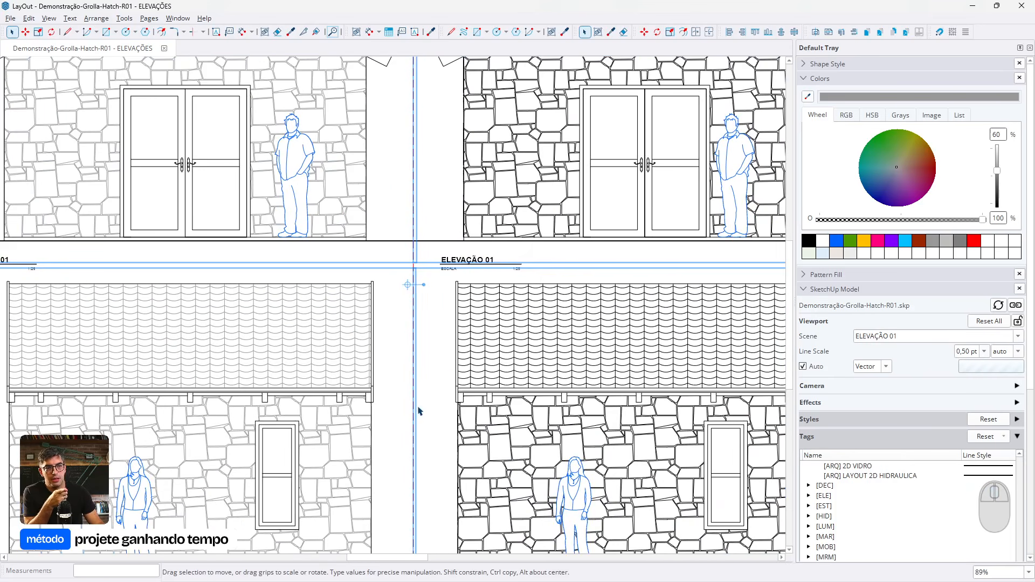
{"action": "middle_click_drag", "start_coordinate": [273, 139], "coordinate": [344, 343]}
{"action": "middle_click_drag", "start_coordinate": [622, 346], "coordinate": [311, 333]}
{"action": "middle_click_drag", "start_coordinate": [354, 389], "coordinate": [372, 127]}
{"action": "scroll", "coordinate": [361, 318], "scroll_direction": "up", "scroll_amount": 2}
{"action": "middle_click_drag", "start_coordinate": [310, 81], "coordinate": [361, 316]}
{"action": "middle_click_drag", "start_coordinate": [355, 243], "coordinate": [361, 280]}
{"action": "scroll", "coordinate": [296, 242], "scroll_direction": "up", "scroll_amount": 5}
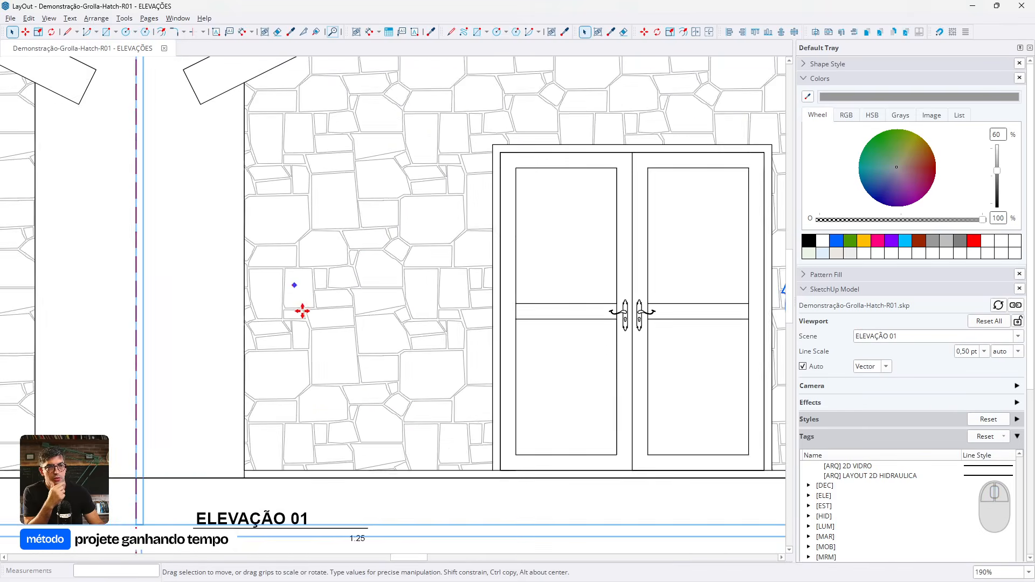
{"action": "scroll", "coordinate": [302, 313], "scroll_direction": "up", "scroll_amount": 2}
{"action": "middle_click_drag", "start_coordinate": [323, 380], "coordinate": [143, 419]}
{"action": "scroll", "coordinate": [143, 420], "scroll_direction": "down", "scroll_amount": 10}
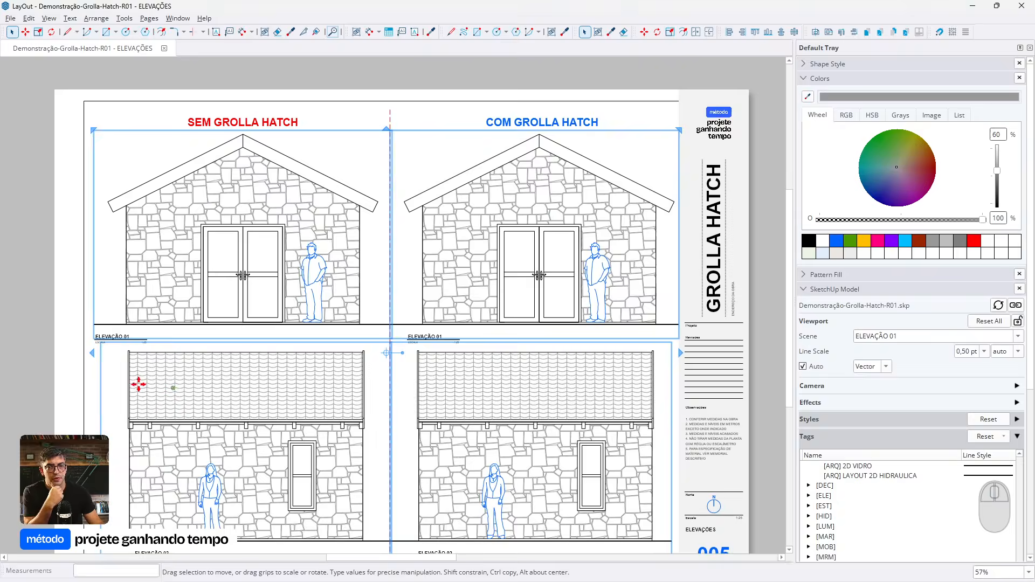
{"action": "left_click", "coordinate": [50, 347]}
{"action": "middle_click_drag", "start_coordinate": [332, 396], "coordinate": [326, 348]}
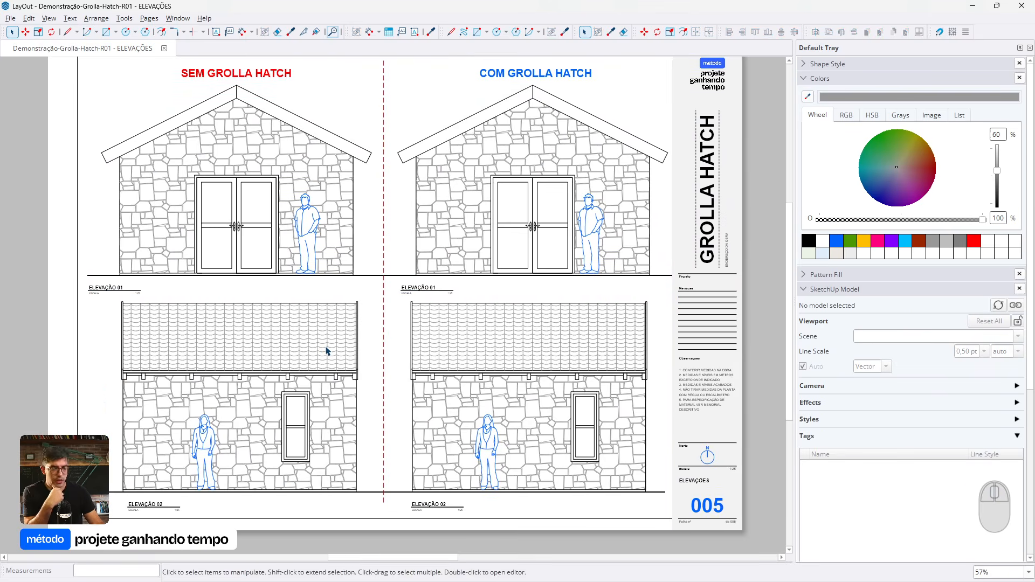
{"action": "key", "text": "Page_Down"}
{"action": "key", "text": "Page_Up"}
{"action": "key", "text": "Page_Down"}
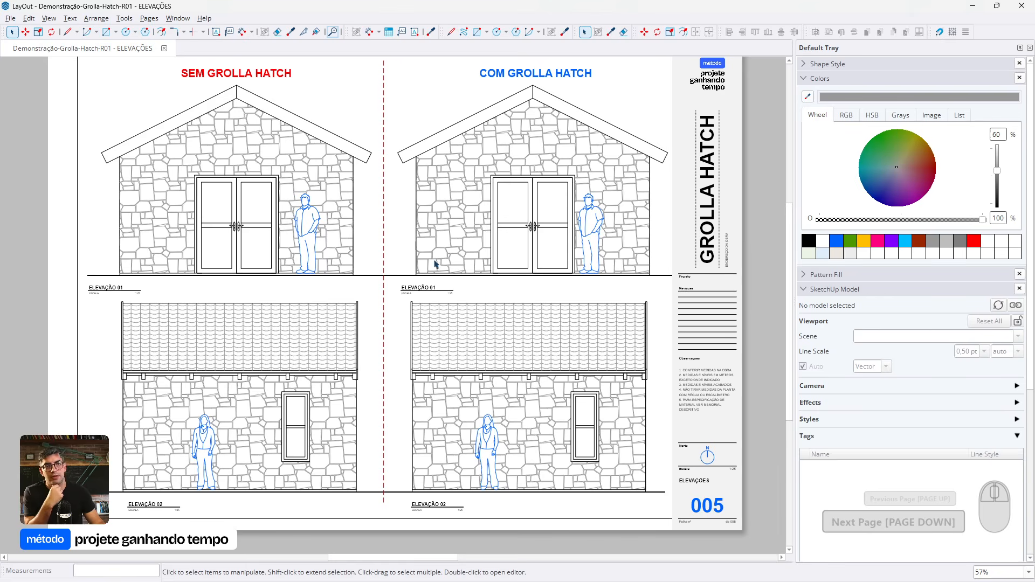
Hide the HATCH-PAREDE tag in both SEM GROLLA HATCH elevation viewports
{"action": "left_click", "coordinate": [248, 202]}
{"action": "left_click", "coordinate": [271, 354]}
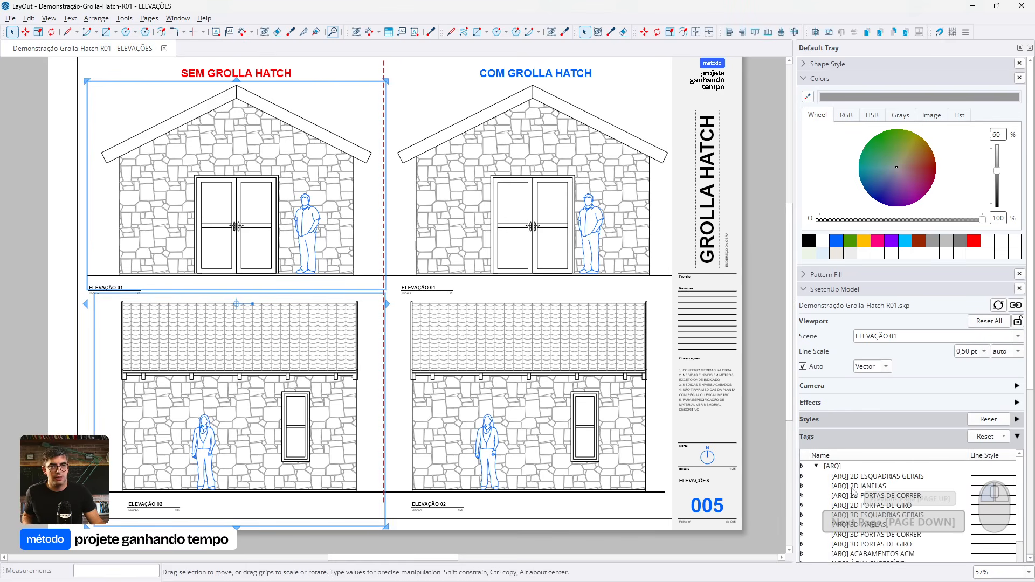
{"action": "scroll", "coordinate": [986, 507], "scroll_direction": "down", "scroll_amount": 10}
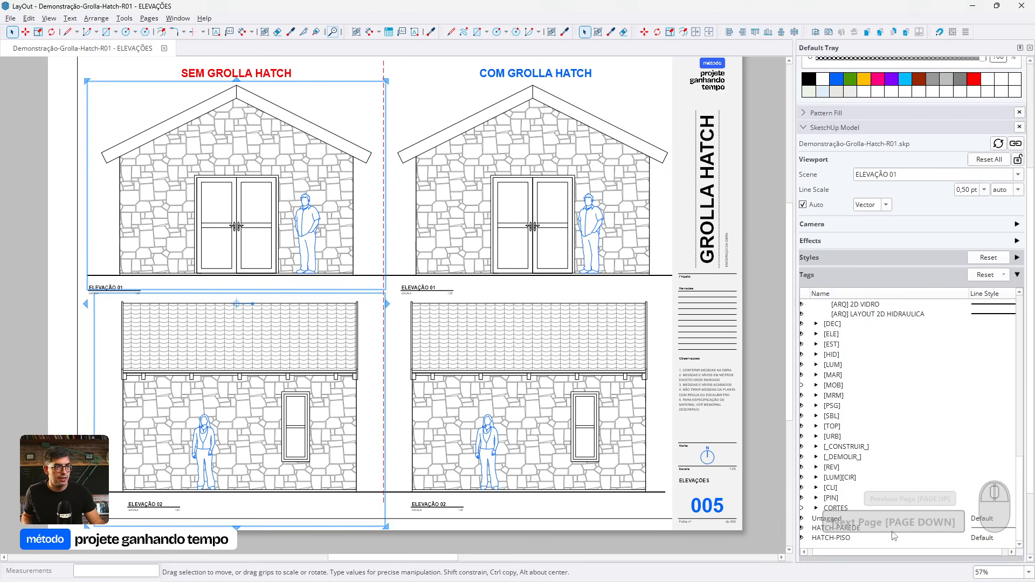
{"action": "left_click", "coordinate": [802, 529]}
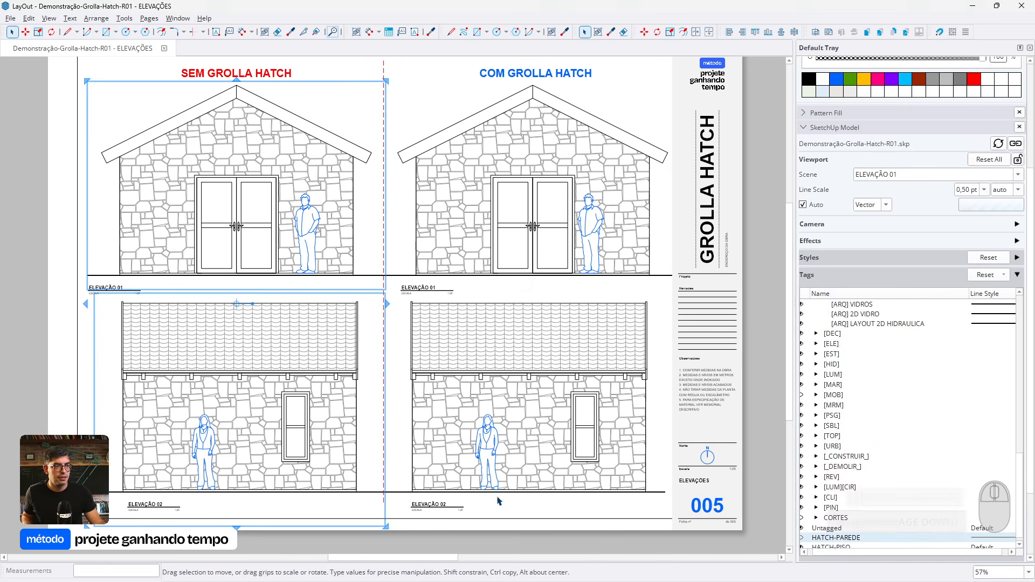
{"action": "left_click", "coordinate": [49, 259]}
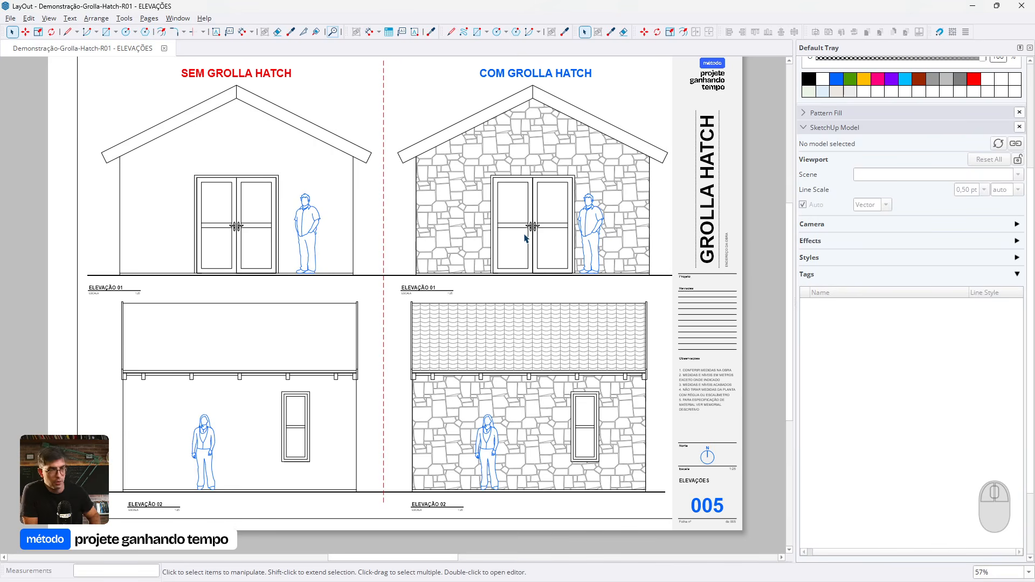
Go back to the PLANTAS page and examine how the cut walls look in the SEM and COM GROLLA HATCH floor plans
{"action": "key", "text": "Page_Up"}
{"action": "key", "text": "Page_Up"}
{"action": "key", "text": "Page_Up"}
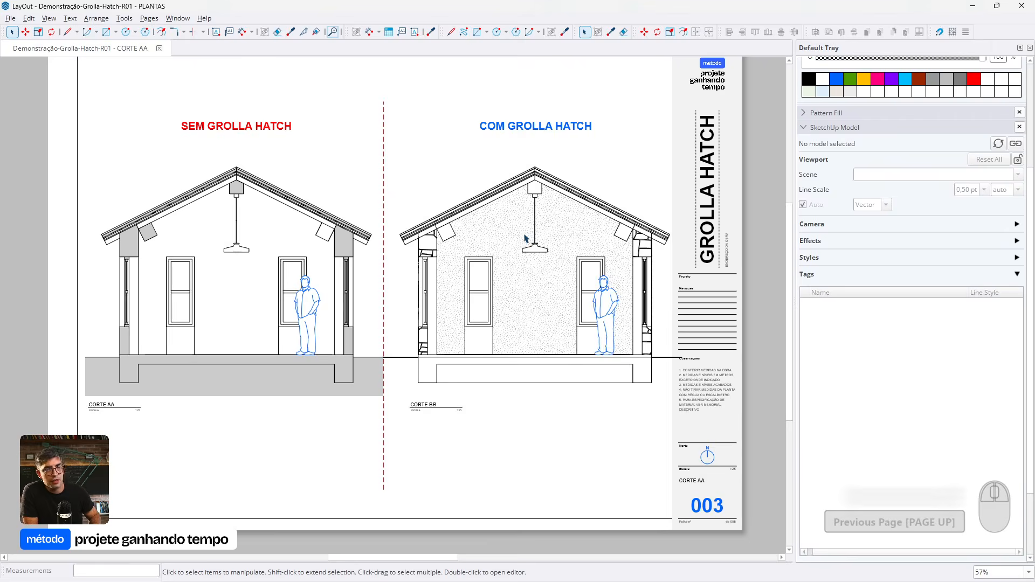
{"action": "key", "text": "Page_Up"}
{"action": "key", "text": "Page_Down"}
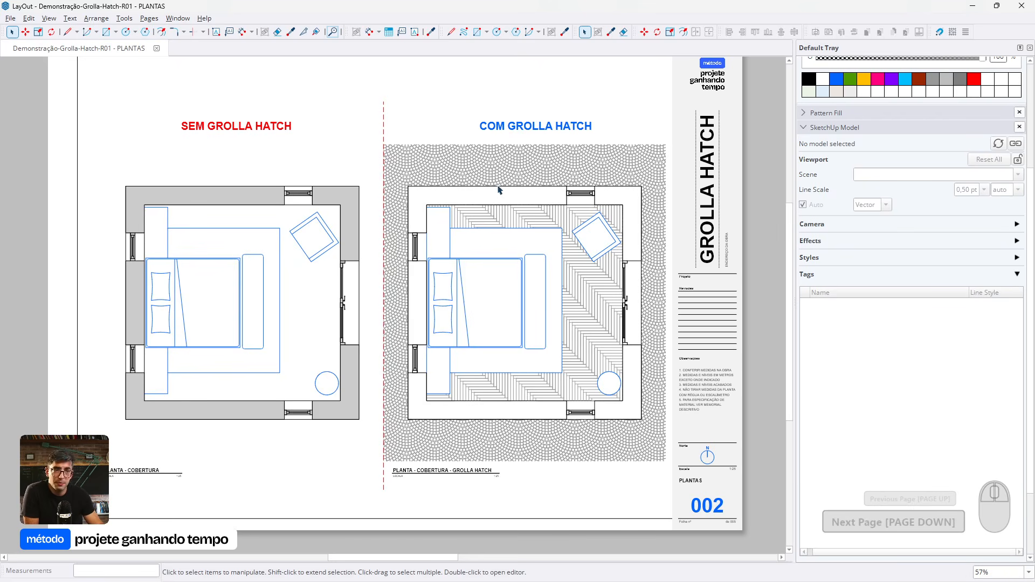
{"action": "scroll", "coordinate": [498, 188], "scroll_direction": "up", "scroll_amount": 5}
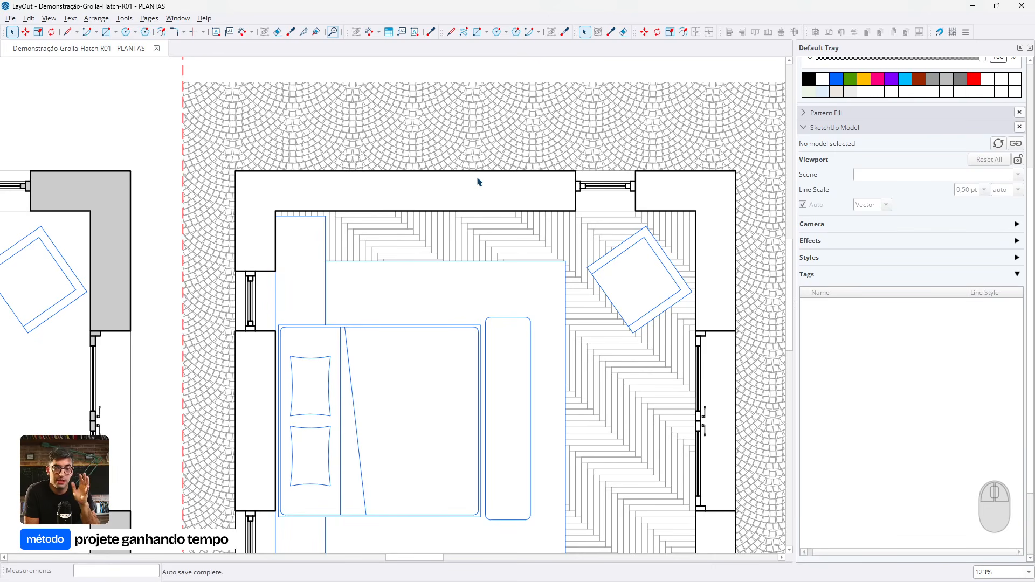
{"action": "scroll", "coordinate": [449, 199], "scroll_direction": "down", "scroll_amount": 3}
{"action": "scroll", "coordinate": [226, 216], "scroll_direction": "up", "scroll_amount": 5}
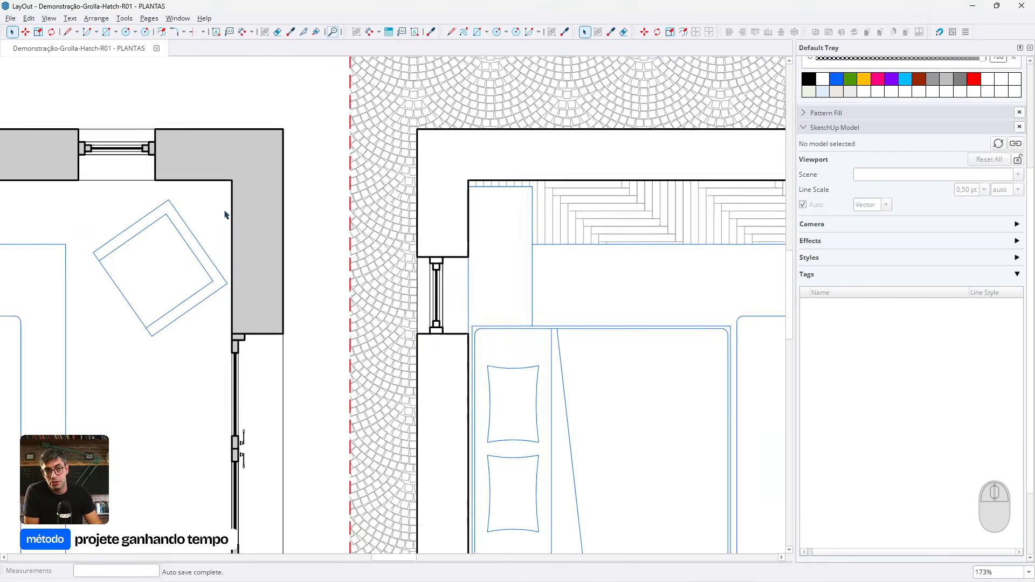
{"action": "scroll", "coordinate": [189, 191], "scroll_direction": "down", "scroll_amount": 4}
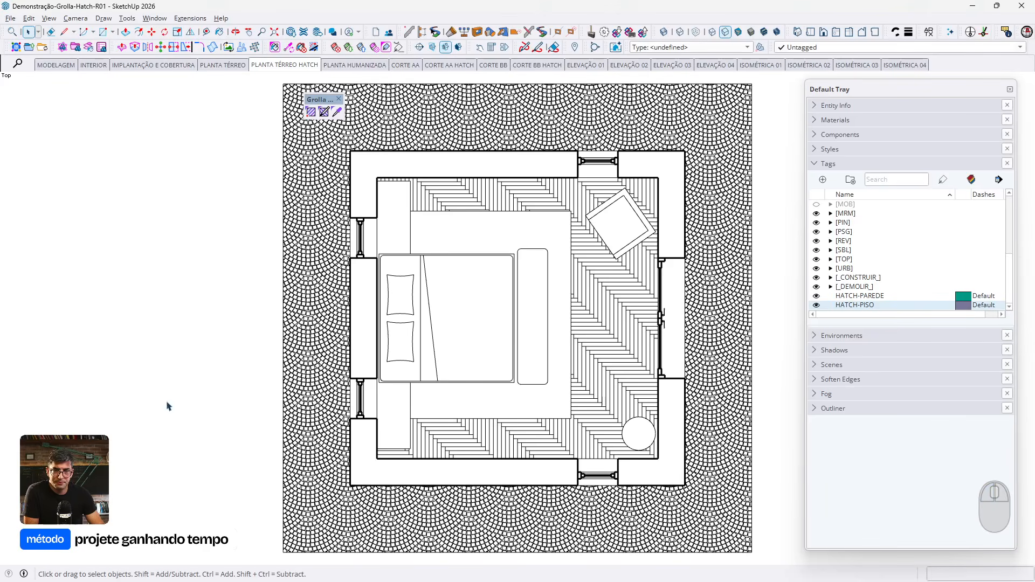
Switch to SketchUp and create a group from the slice of the horizontal section plane in the PLANTA TÉRREO HATCH scene
{"action": "scroll", "coordinate": [248, 361], "scroll_direction": "down", "scroll_amount": 3}
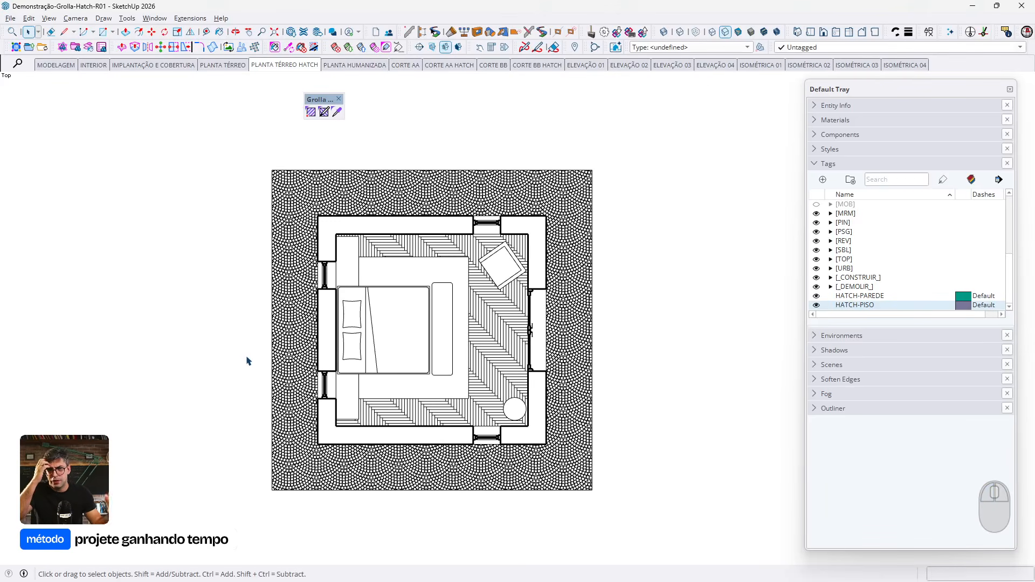
{"action": "middle_click_drag", "start_coordinate": [567, 443], "coordinate": [563, 243]}
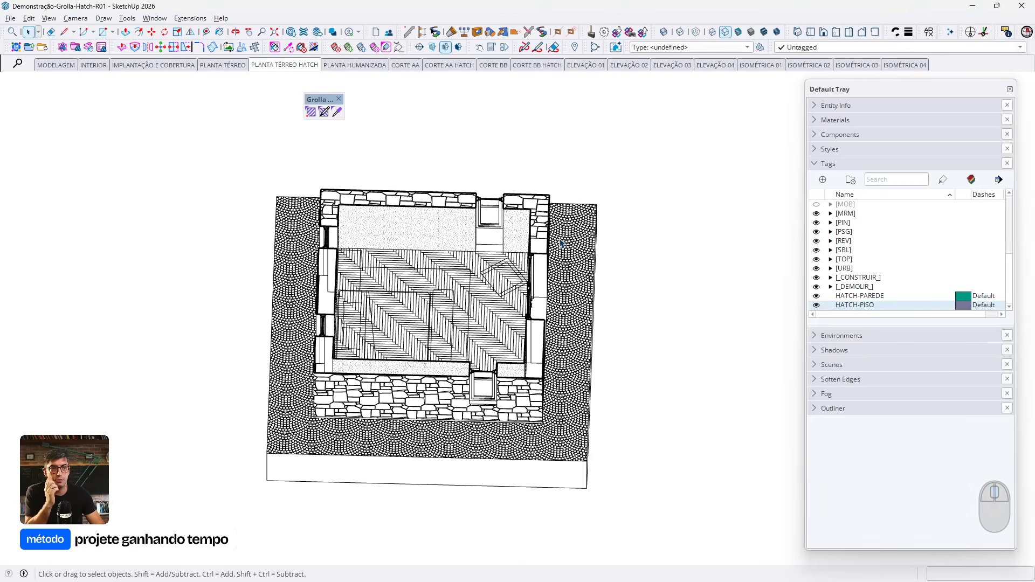
{"action": "middle_click_drag", "start_coordinate": [388, 265], "coordinate": [438, 282]}
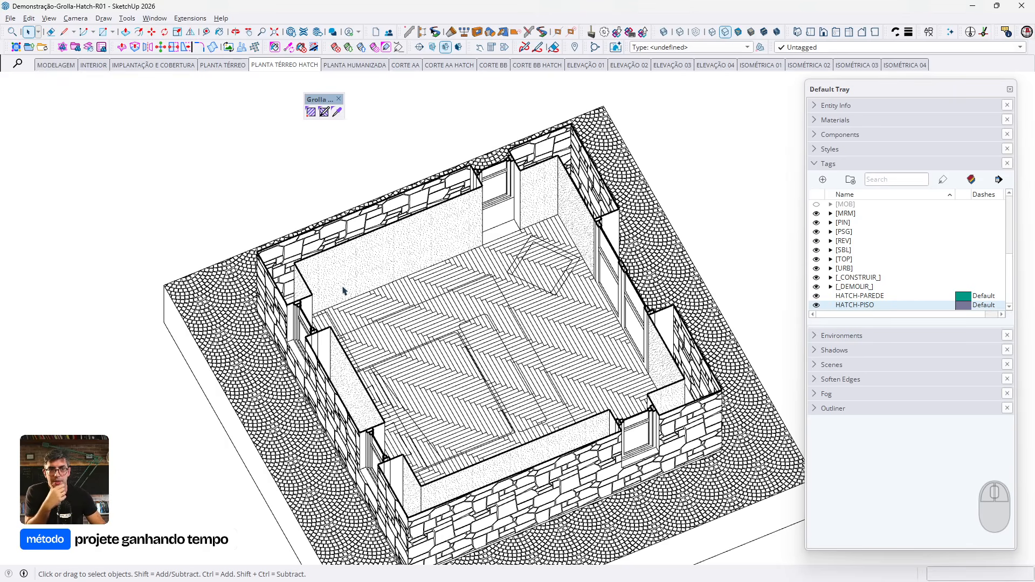
{"action": "middle_click_drag", "start_coordinate": [343, 292], "coordinate": [473, 291]}
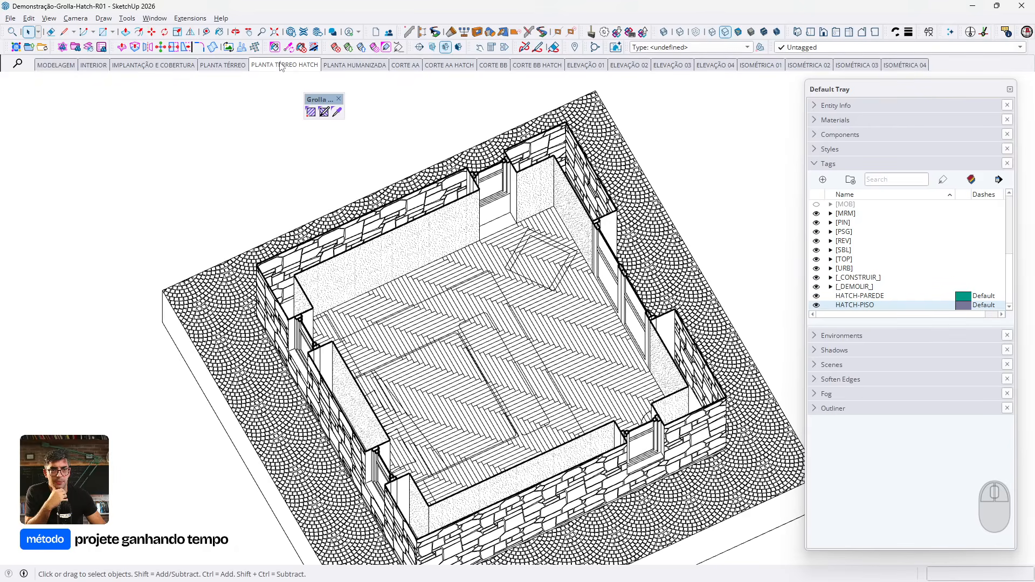
{"action": "scroll", "coordinate": [316, 322], "scroll_direction": "up", "scroll_amount": 5}
{"action": "left_click", "coordinate": [305, 292]}
{"action": "left_click", "coordinate": [302, 287]}
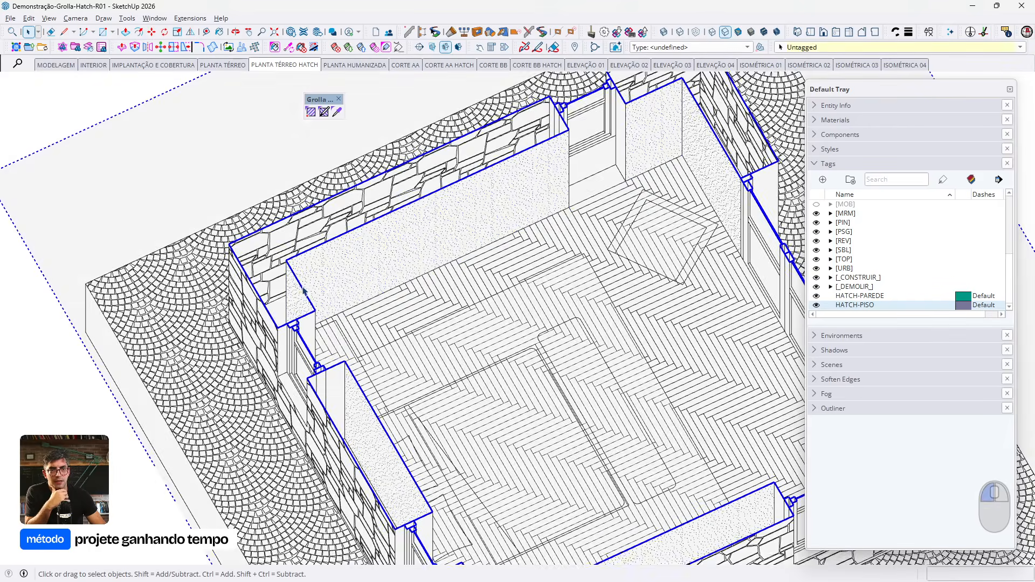
{"action": "scroll", "coordinate": [311, 305], "scroll_direction": "down", "scroll_amount": 5}
{"action": "middle_click_drag", "start_coordinate": [372, 265], "coordinate": [371, 193]}
{"action": "scroll", "coordinate": [256, 310], "scroll_direction": "up", "scroll_amount": 4}
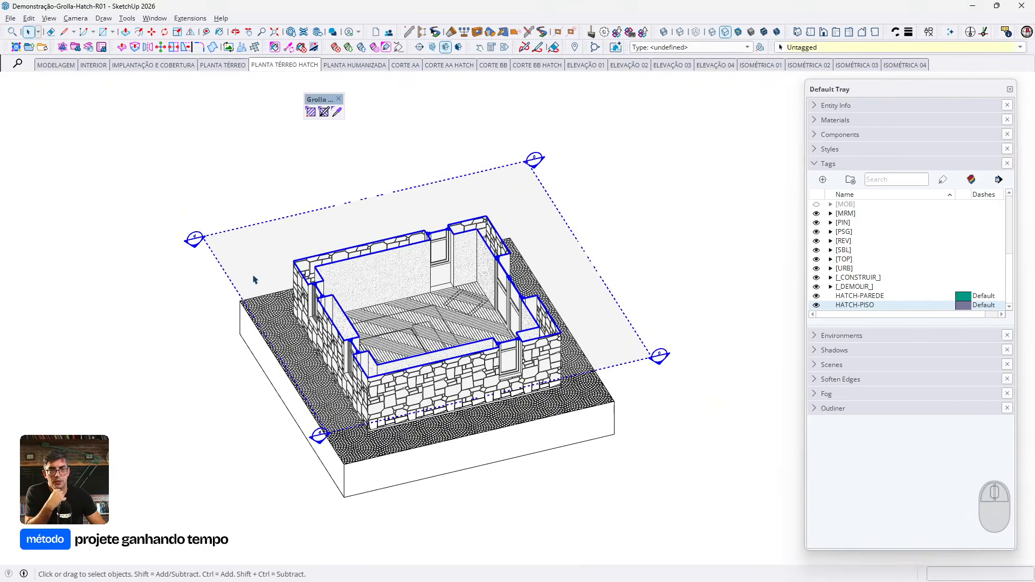
{"action": "right_click", "coordinate": [246, 243]}
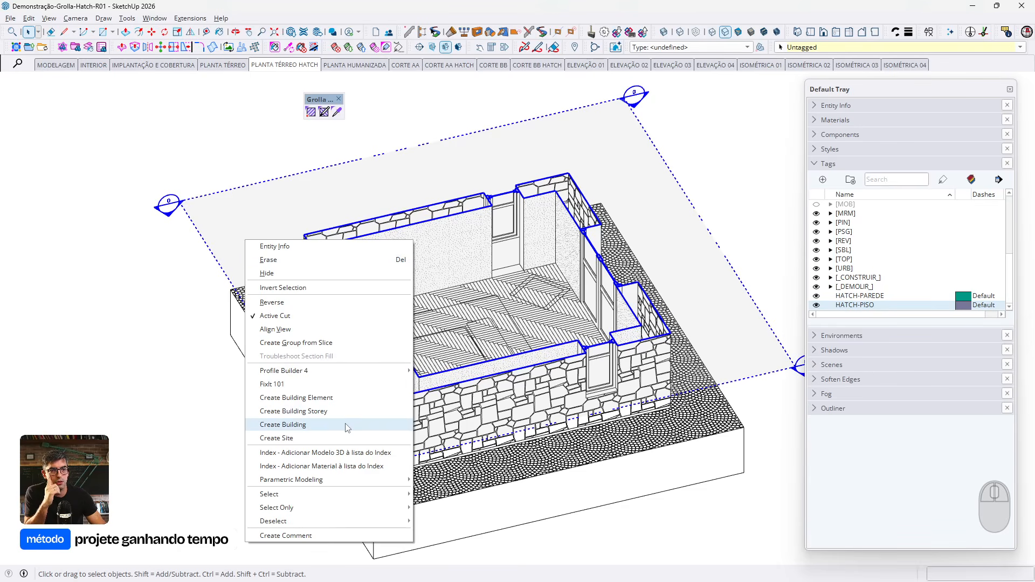
{"action": "left_click", "coordinate": [323, 348]}
{"action": "scroll", "coordinate": [341, 276], "scroll_direction": "up", "scroll_amount": 6}
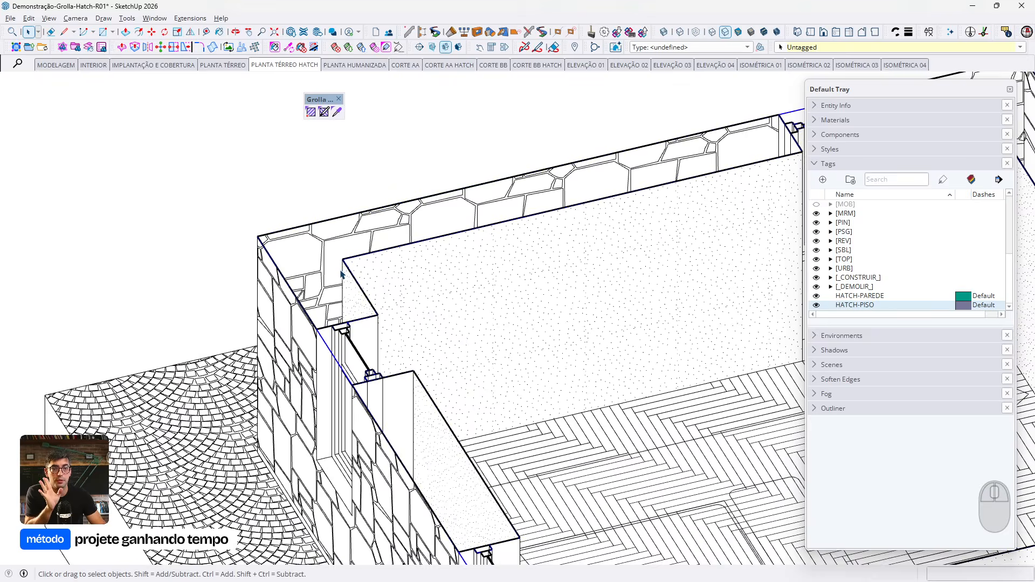
{"action": "scroll", "coordinate": [340, 276], "scroll_direction": "down", "scroll_amount": 4}
{"action": "key", "text": "m"}
{"action": "left_click_drag", "start_coordinate": [351, 301], "coordinate": [313, 350]}
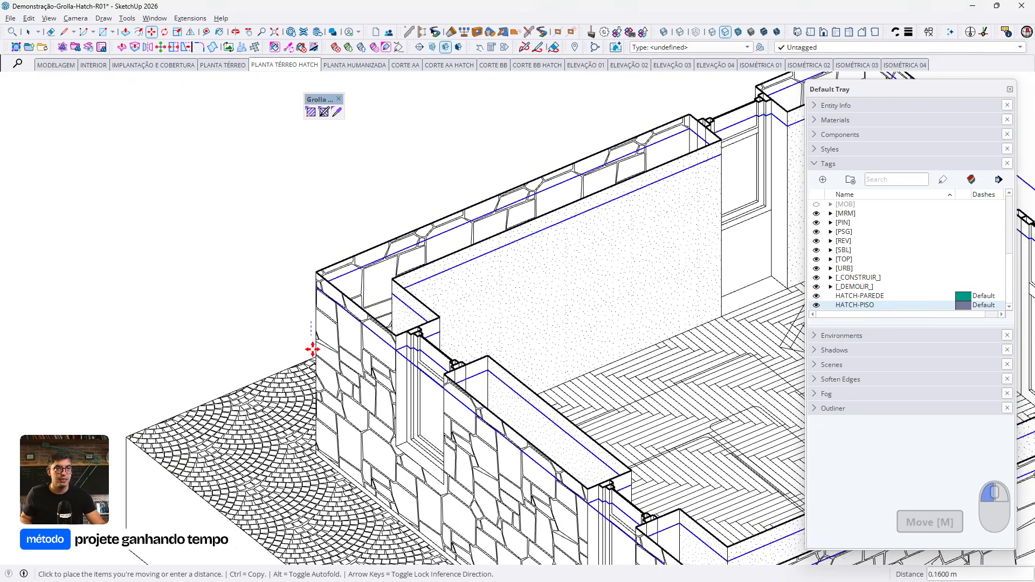
{"action": "key", "text": "space"}
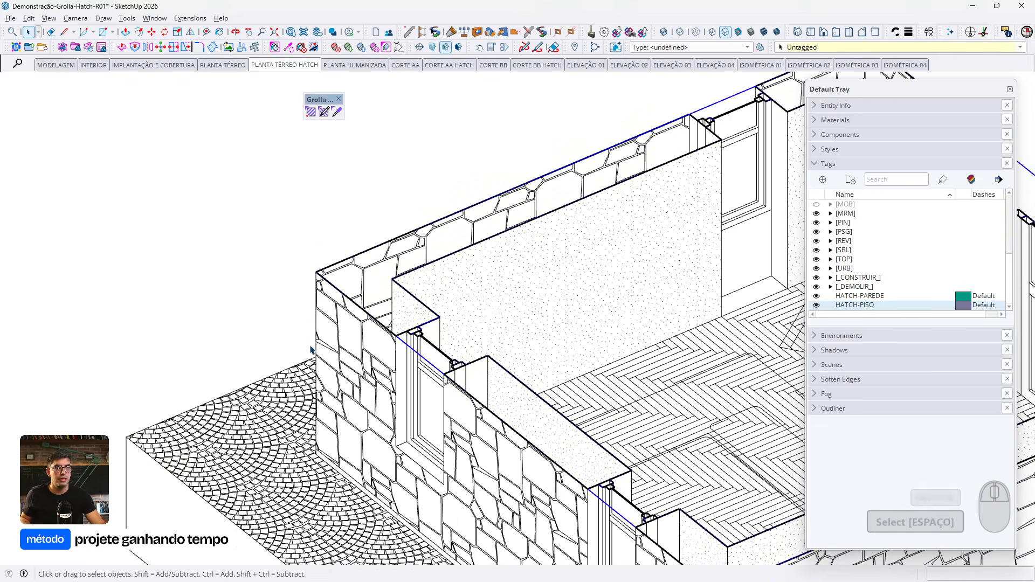
Move the slice group straight down by 0,001 m below the section cut
{"action": "scroll", "coordinate": [351, 296], "scroll_direction": "up", "scroll_amount": 10}
{"action": "key", "text": "m"}
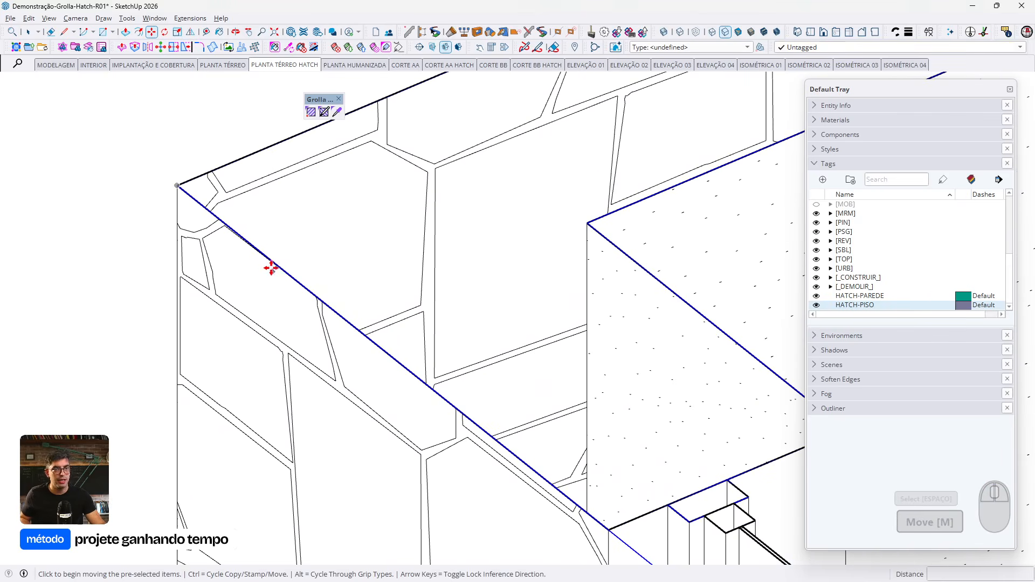
{"action": "left_click", "coordinate": [271, 268]}
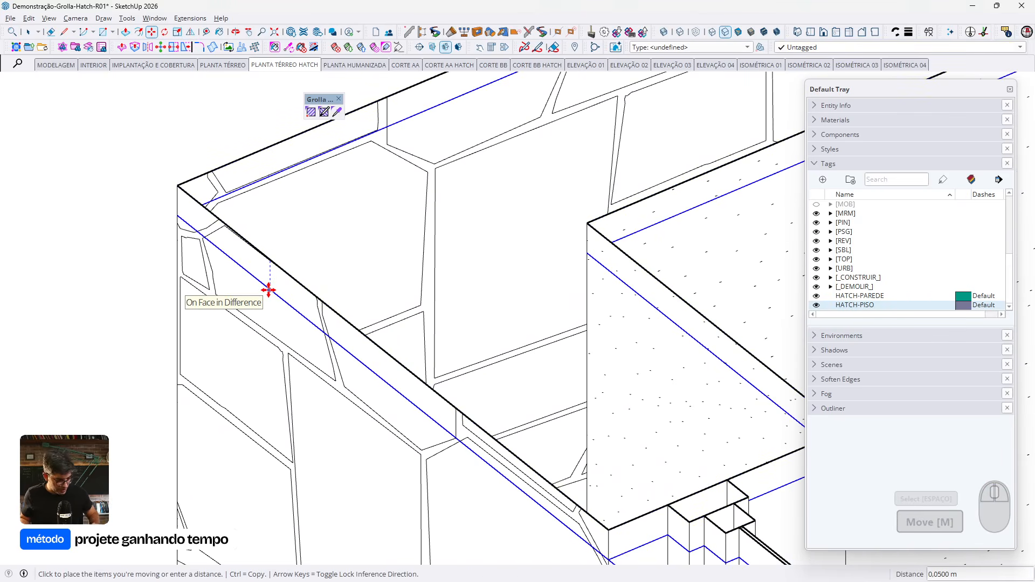
{"action": "type", "text": "0,00"}
{"action": "key", "text": "Return"}
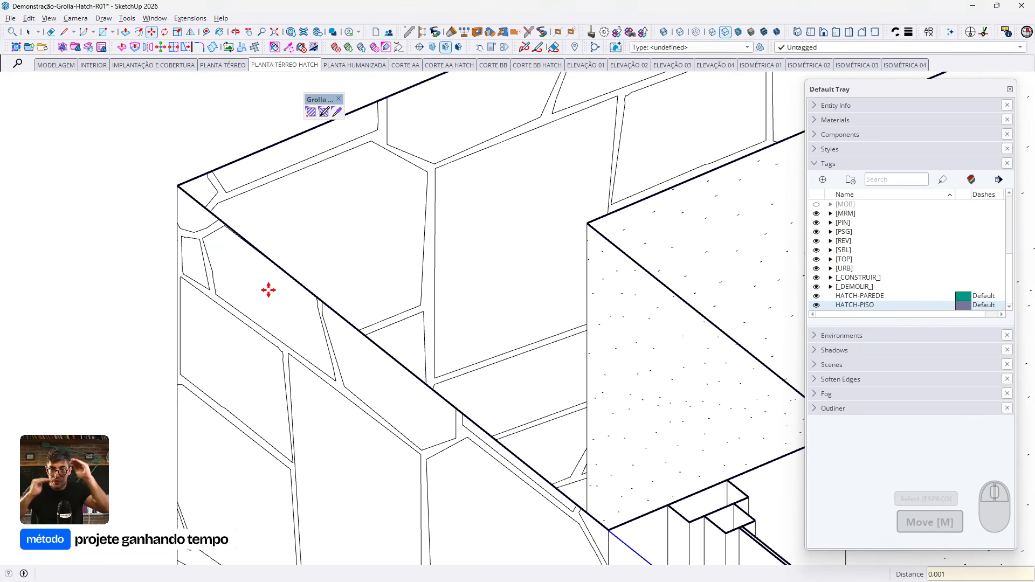
{"action": "key", "text": "space"}
{"action": "scroll", "coordinate": [268, 290], "scroll_direction": "down", "scroll_amount": 6}
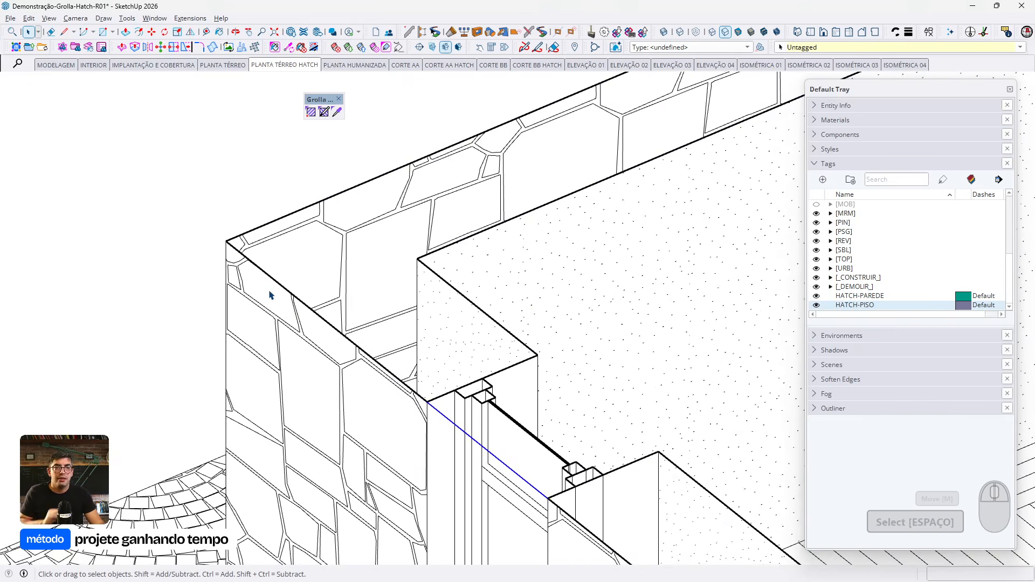
{"action": "scroll", "coordinate": [366, 287], "scroll_direction": "up", "scroll_amount": 2}
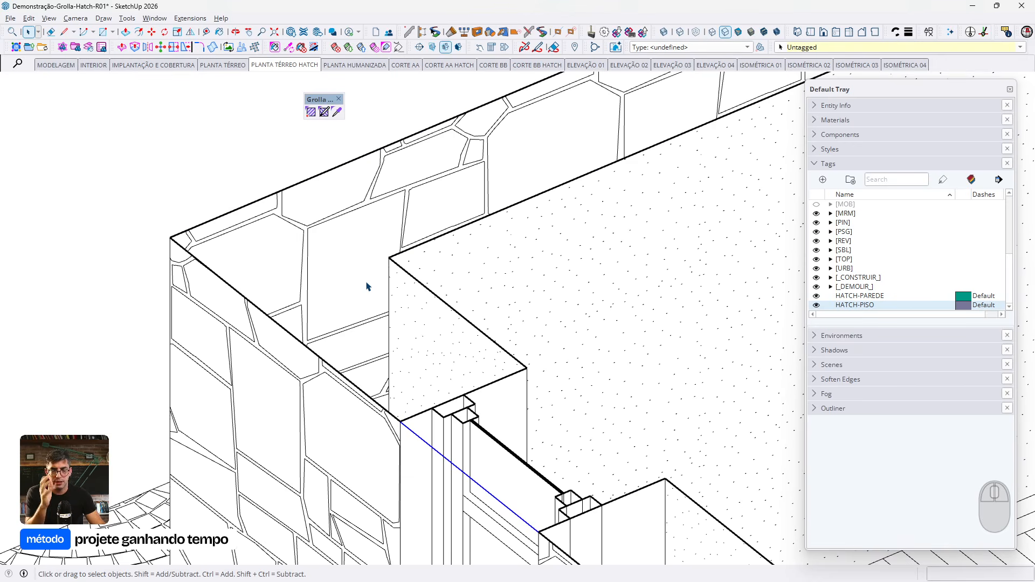
Generate faces inside the slice group's wall outlines
{"action": "key", "text": "shift+f"}
{"action": "middle_click_drag", "start_coordinate": [429, 307], "coordinate": [589, 446]}
{"action": "scroll", "coordinate": [351, 270], "scroll_direction": "down", "scroll_amount": 8}
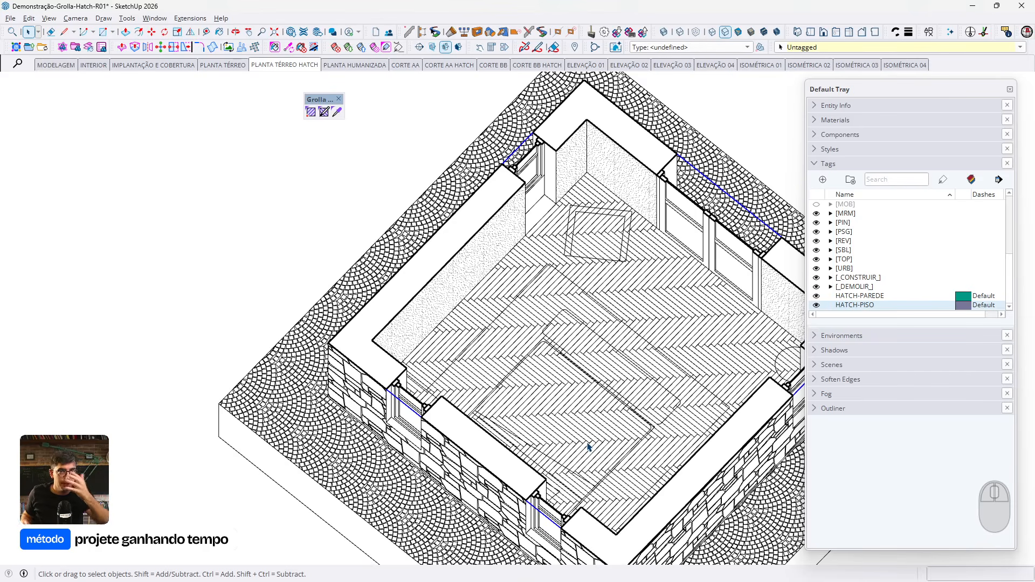
Switch to the MODELAGEM scene and move the slice group about 7 m away, clear of the house
{"action": "left_click", "coordinate": [56, 65]}
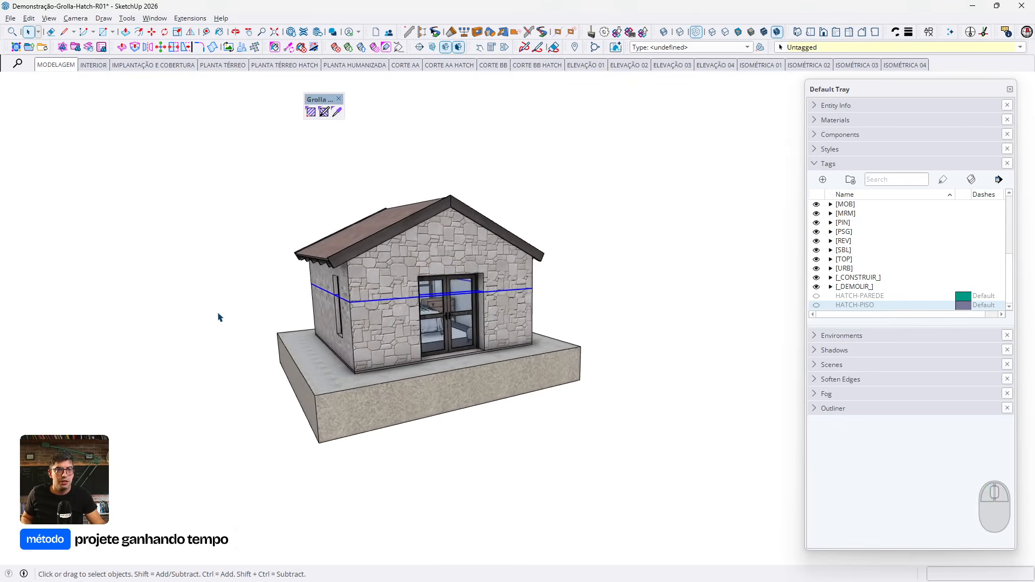
{"action": "middle_click_drag", "start_coordinate": [220, 319], "coordinate": [566, 524]}
{"action": "key", "text": "m"}
{"action": "left_click", "coordinate": [567, 524]}
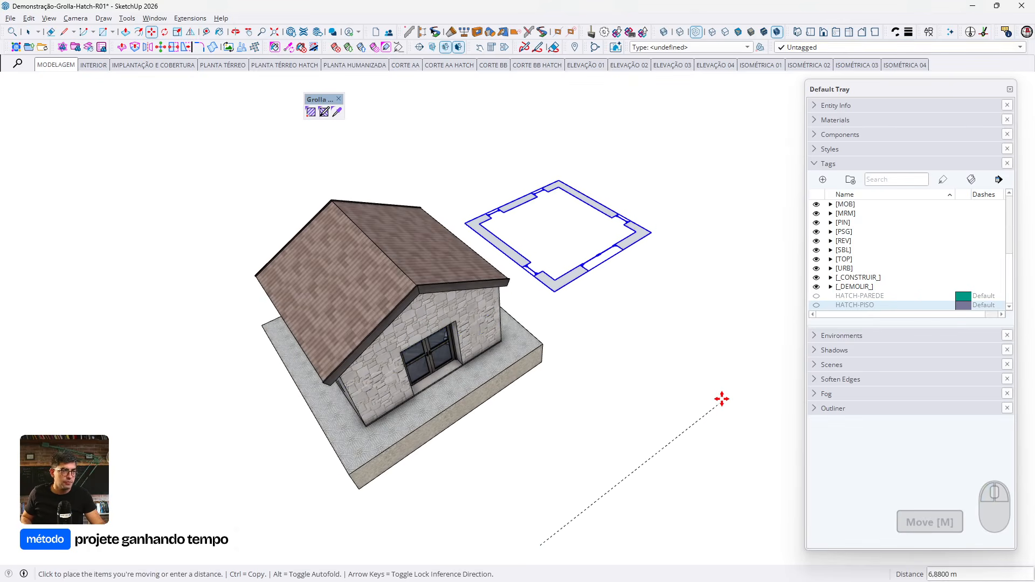
{"action": "left_click", "coordinate": [698, 391]}
{"action": "key", "text": "space"}
{"action": "scroll", "coordinate": [555, 218], "scroll_direction": "up", "scroll_amount": 6}
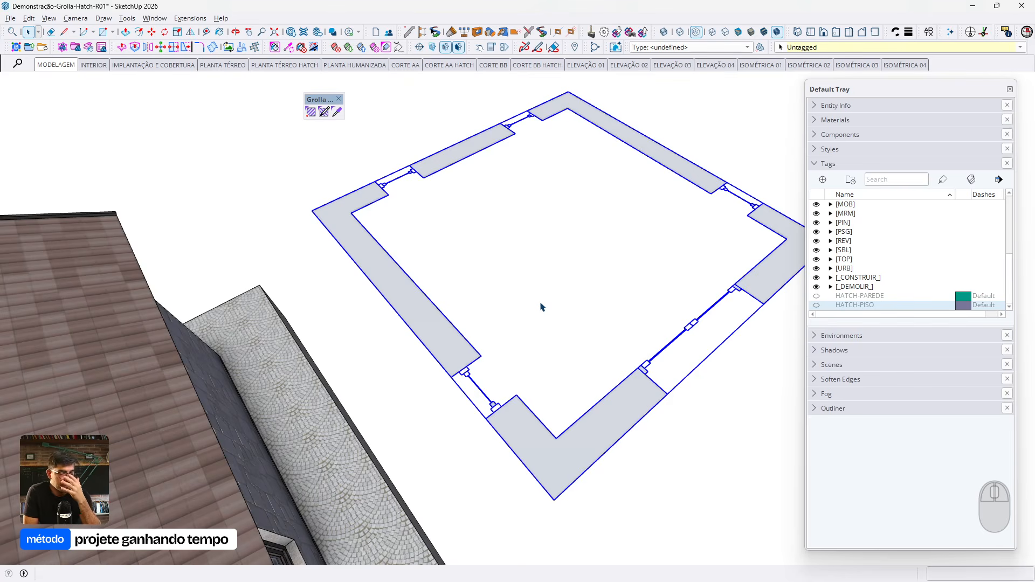
Open the slice group for editing and inspect its wall faces, selecting the L-shaped corner piece with its edges
{"action": "double_click", "coordinate": [441, 351]}
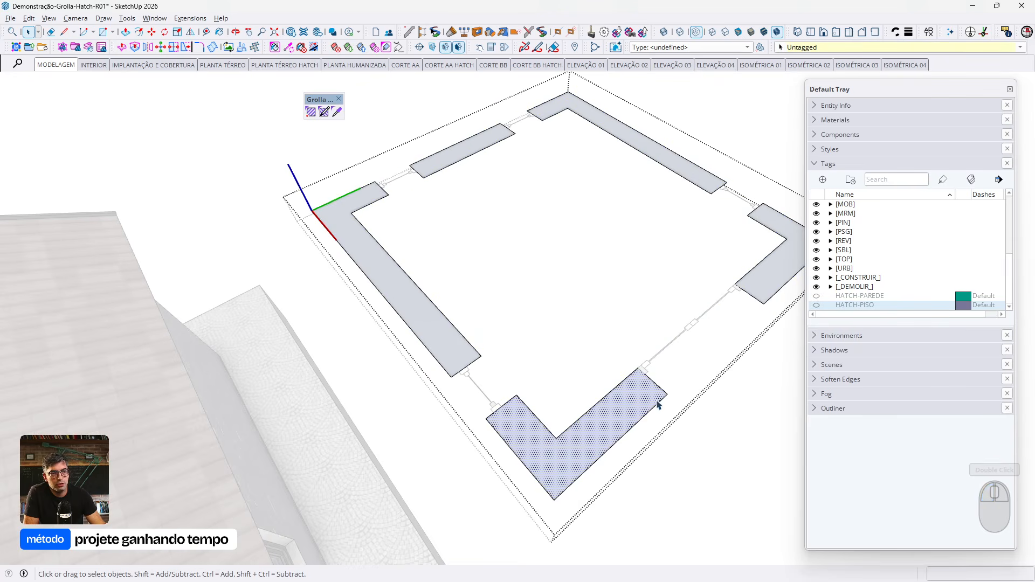
{"action": "left_click", "coordinate": [770, 278]}
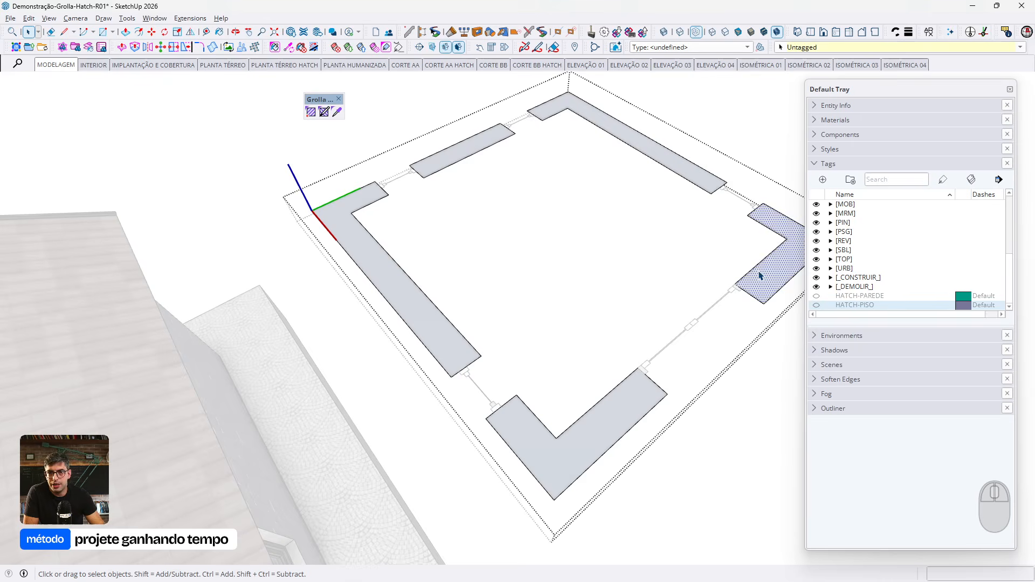
{"action": "scroll", "coordinate": [547, 406], "scroll_direction": "up", "scroll_amount": 3}
{"action": "scroll", "coordinate": [518, 425], "scroll_direction": "down", "scroll_amount": 2}
{"action": "triple_click", "coordinate": [499, 451]}
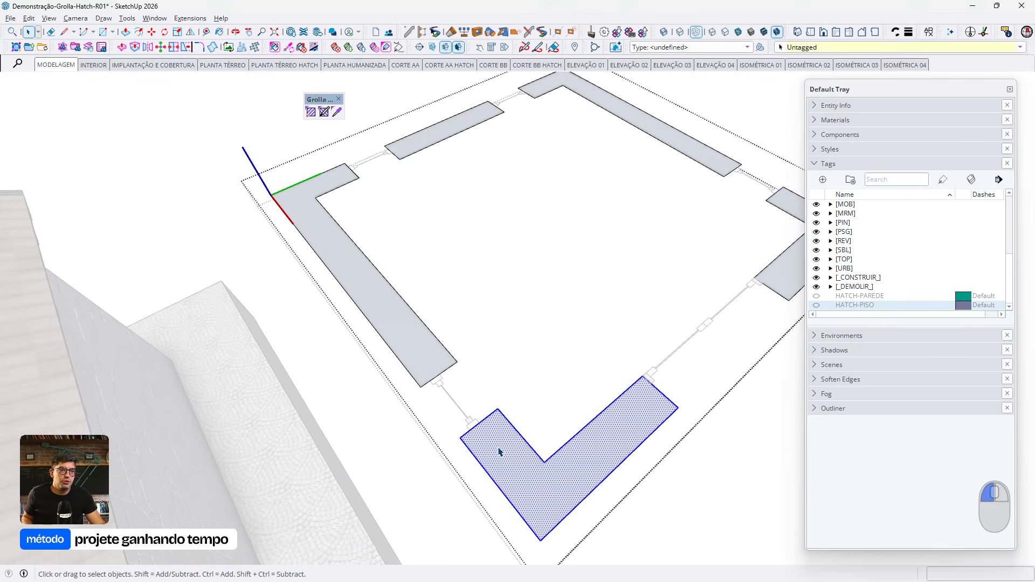
Open the nested window group between two wall pieces and select its small frame profile
{"action": "scroll", "coordinate": [474, 423], "scroll_direction": "up", "scroll_amount": 3}
{"action": "key", "text": "Escape"}
{"action": "left_click", "coordinate": [473, 427]}
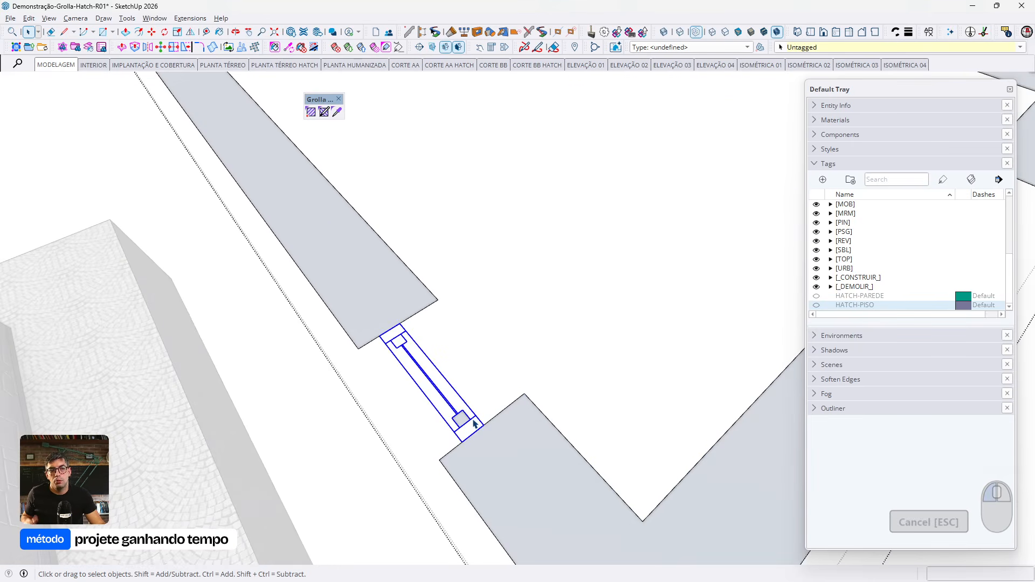
{"action": "double_click", "coordinate": [467, 423]}
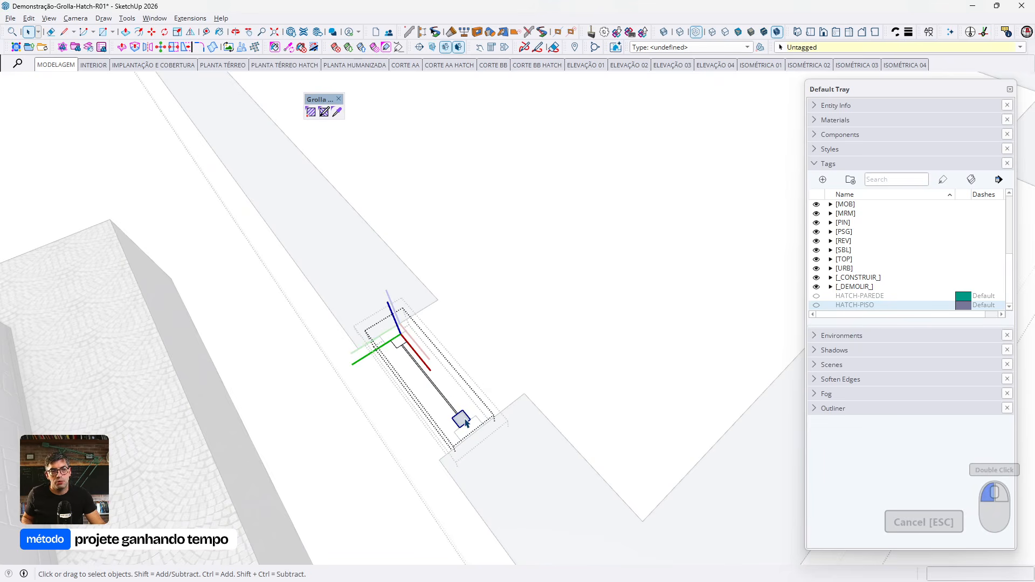
Inspect the window group's nested frame pieces, opening the end jamb component and selecting its face
{"action": "double_click", "coordinate": [466, 420]}
{"action": "key", "text": "Escape"}
{"action": "key", "text": "Escape"}
{"action": "left_click", "coordinate": [474, 424]}
{"action": "triple_click", "coordinate": [474, 425]}
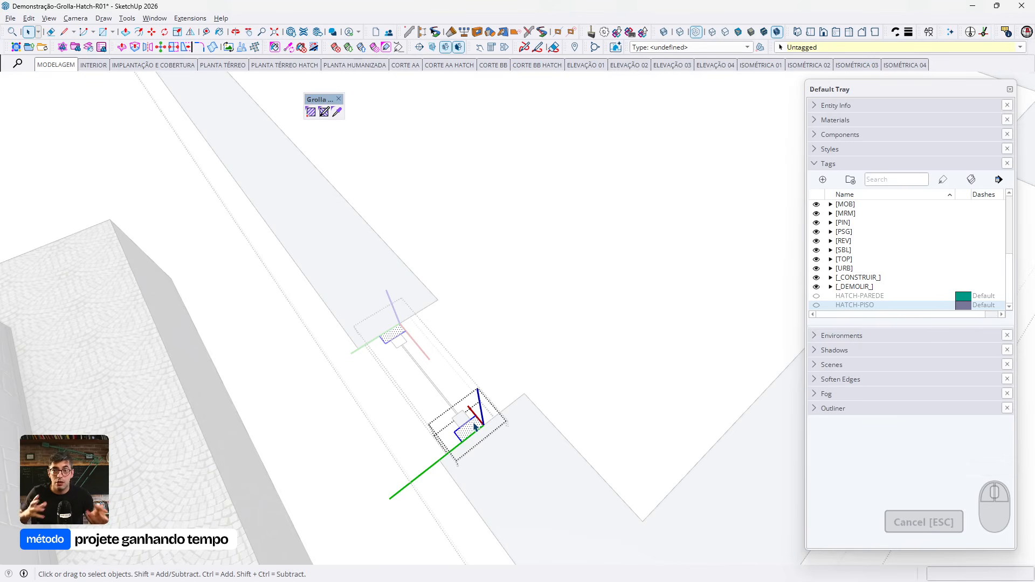
{"action": "scroll", "coordinate": [474, 426], "scroll_direction": "down", "scroll_amount": 4}
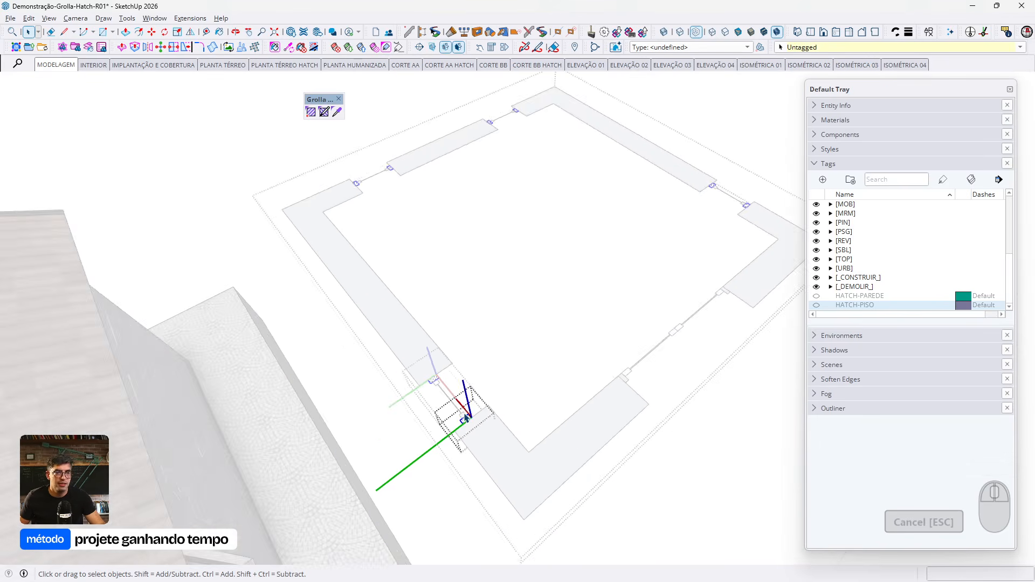
Return to the slice group's own editing level and select the nested group holding all the wall faces
{"action": "key", "text": "Escape"}
{"action": "key", "text": "Escape"}
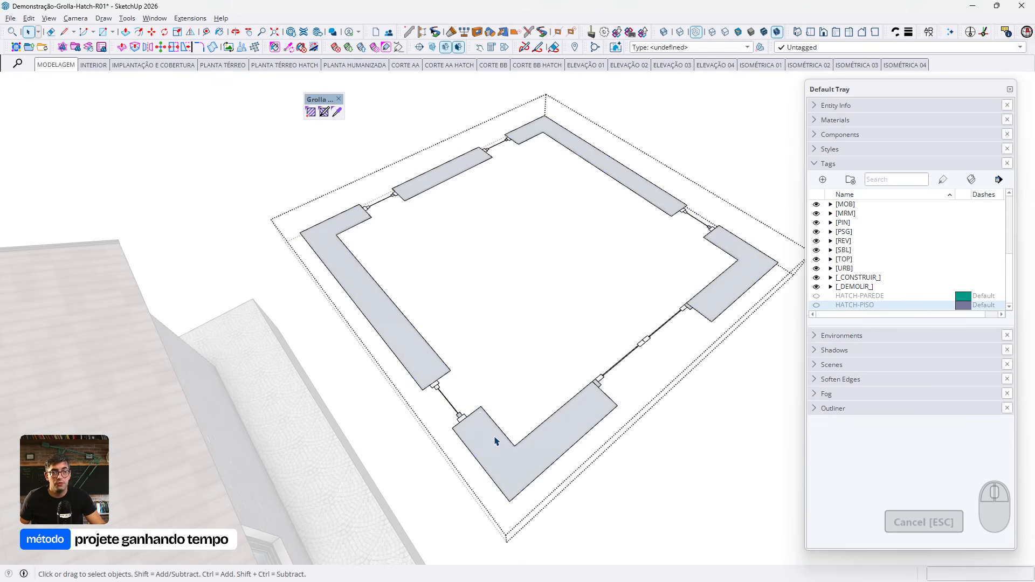
{"action": "left_click", "coordinate": [507, 449]}
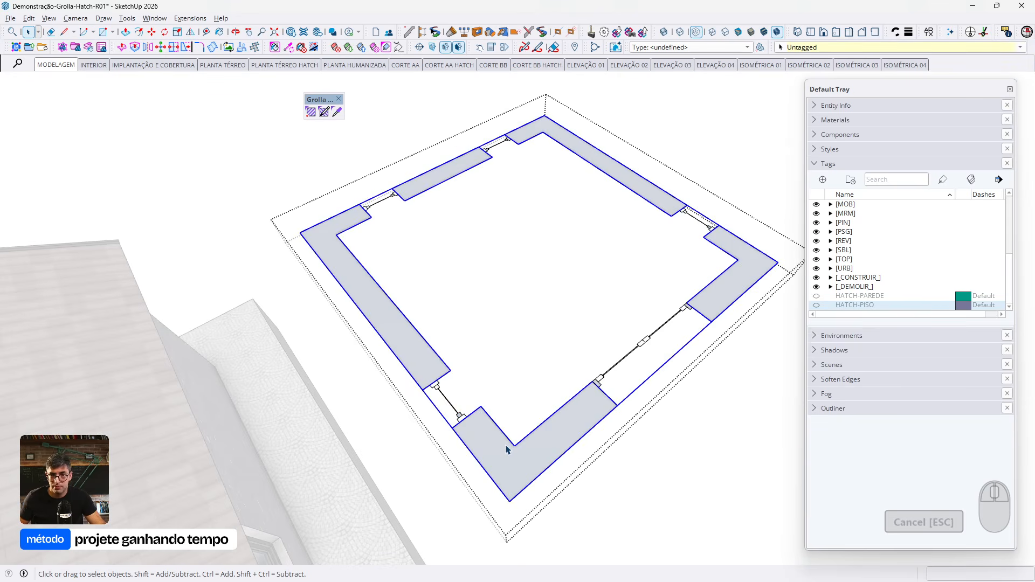
{"action": "mouse_move", "coordinate": [507, 449]}
{"action": "middle_mouse_down"}
{"action": "mouse_move", "coordinate": [479, 374]}
{"action": "mouse_move", "coordinate": [511, 451]}
{"action": "middle_mouse_up"}
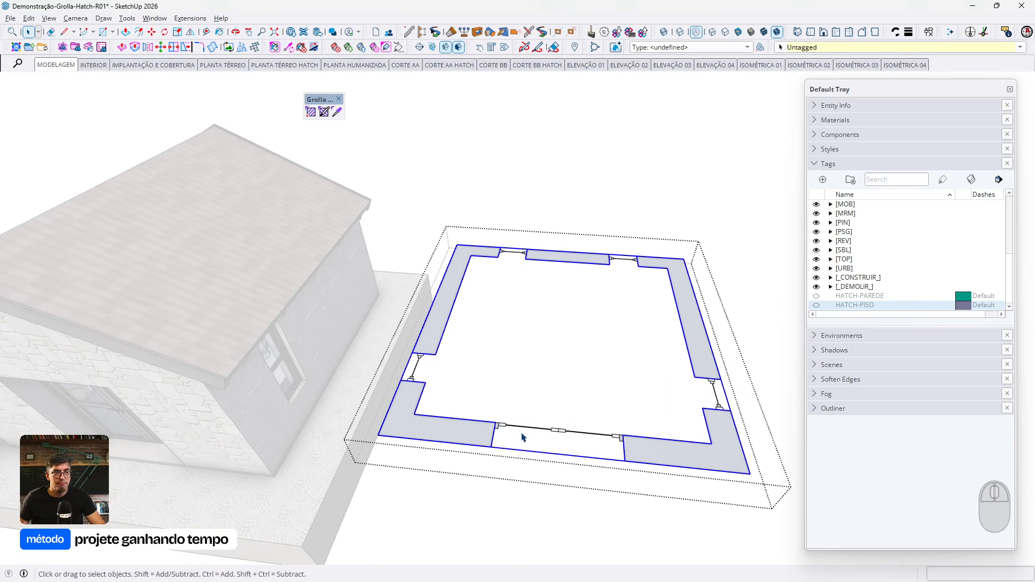
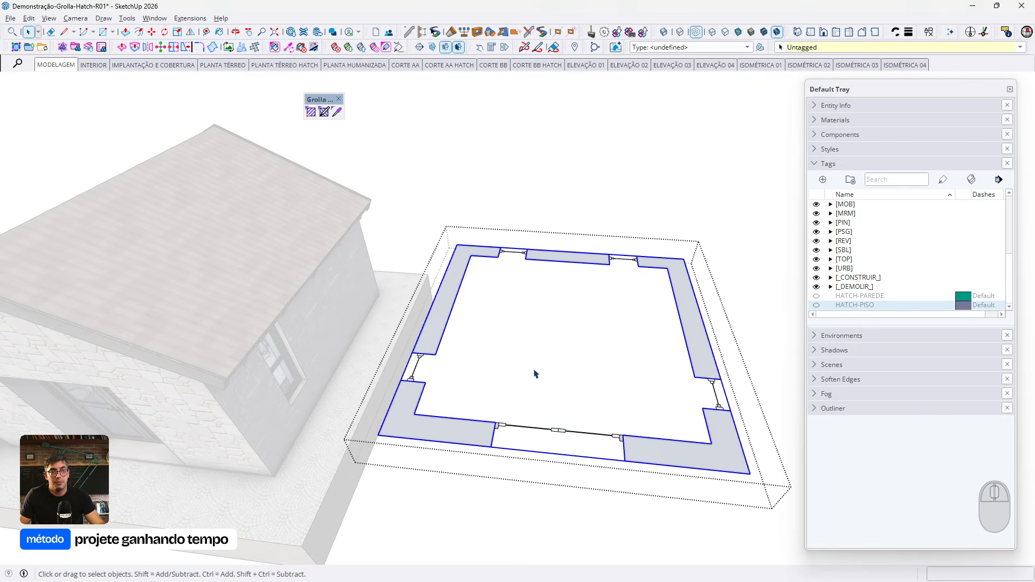
Start a Grolla Hatch using the Lines pattern with a spacing of 0.05 m
{"action": "scroll", "coordinate": [550, 185], "scroll_direction": "down", "scroll_amount": 3}
{"action": "scroll", "coordinate": [597, 323], "scroll_direction": "up", "scroll_amount": 3}
{"action": "middle_click_drag", "start_coordinate": [596, 324], "coordinate": [538, 305]}
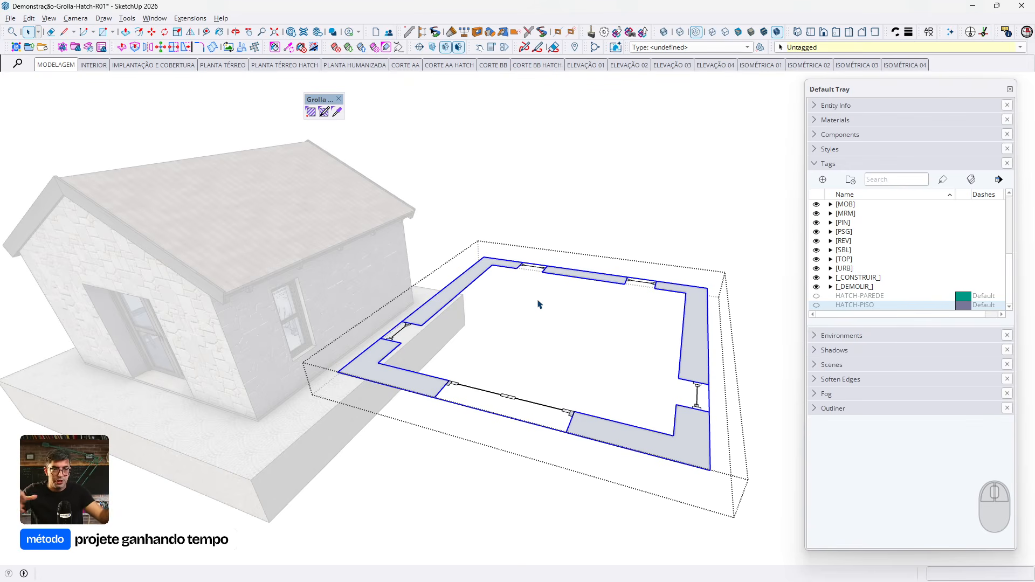
{"action": "mouse_move", "coordinate": [539, 303]}
{"action": "middle_mouse_down"}
{"action": "mouse_move", "coordinate": [562, 395]}
{"action": "mouse_move", "coordinate": [638, 477]}
{"action": "middle_mouse_up"}
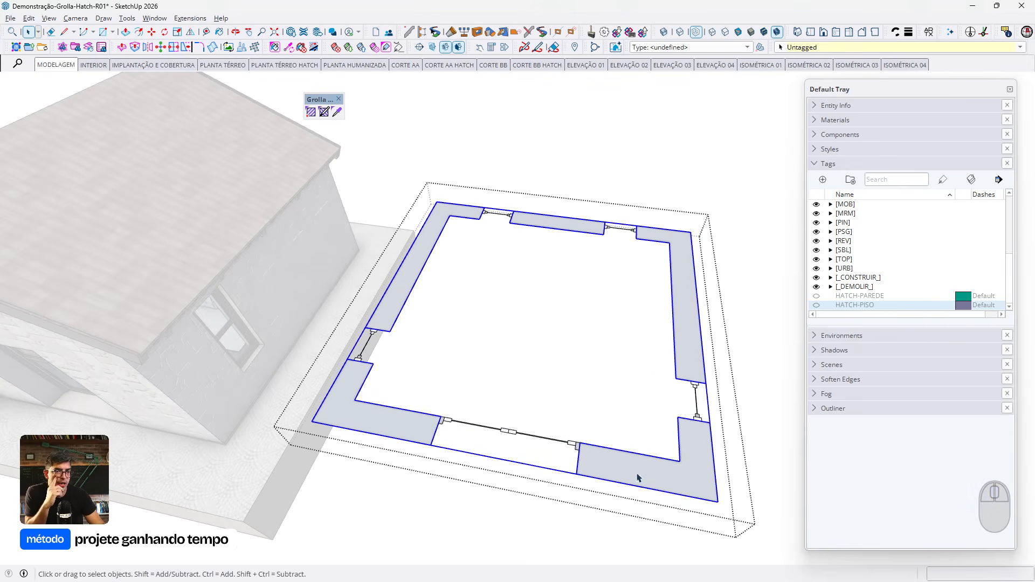
{"action": "left_click", "coordinate": [310, 113]}
{"action": "left_click", "coordinate": [287, 209]}
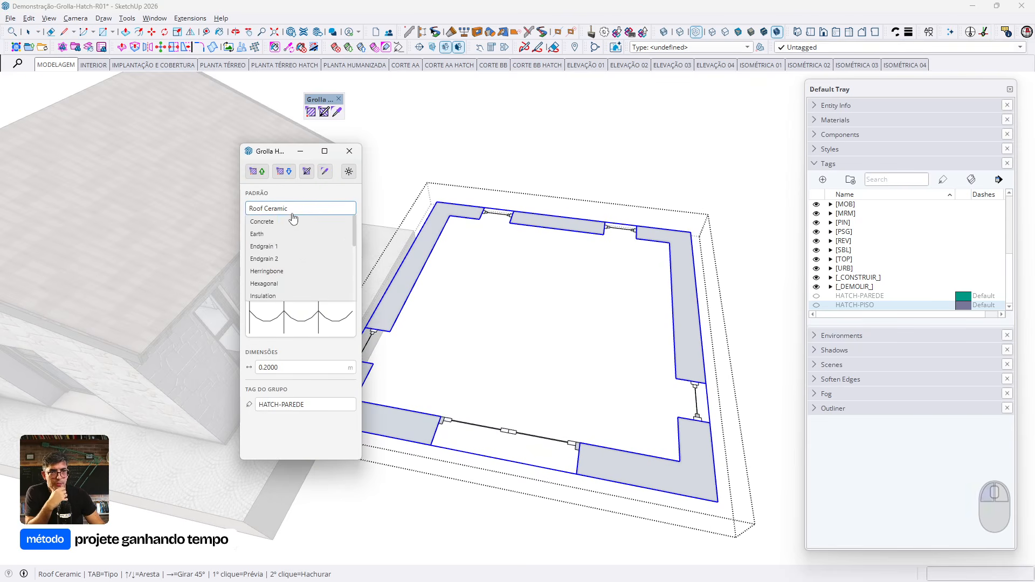
{"action": "scroll", "coordinate": [296, 251], "scroll_direction": "down", "scroll_amount": 3}
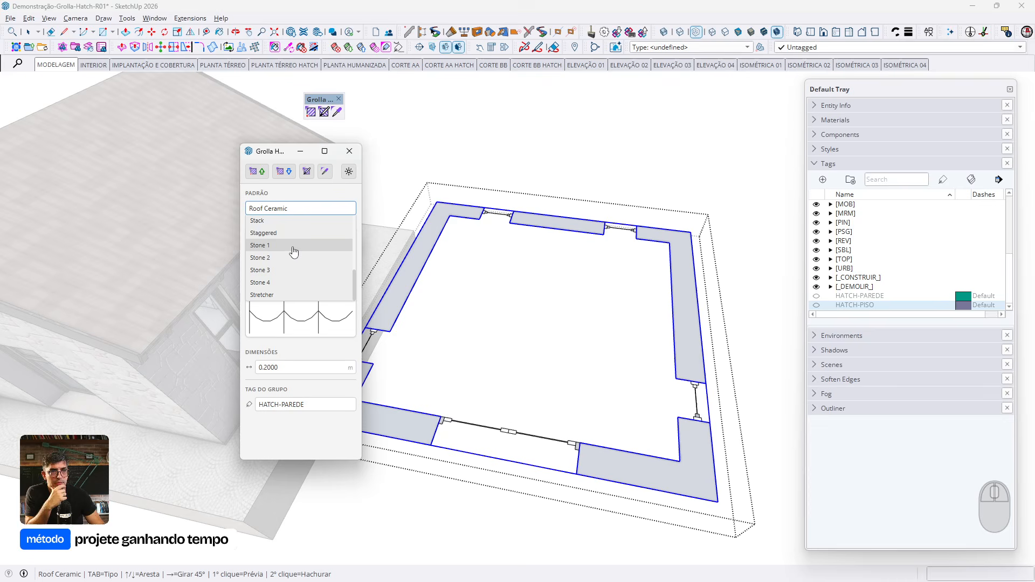
{"action": "scroll", "coordinate": [294, 252], "scroll_direction": "up", "scroll_amount": 5}
{"action": "left_click", "coordinate": [290, 269]}
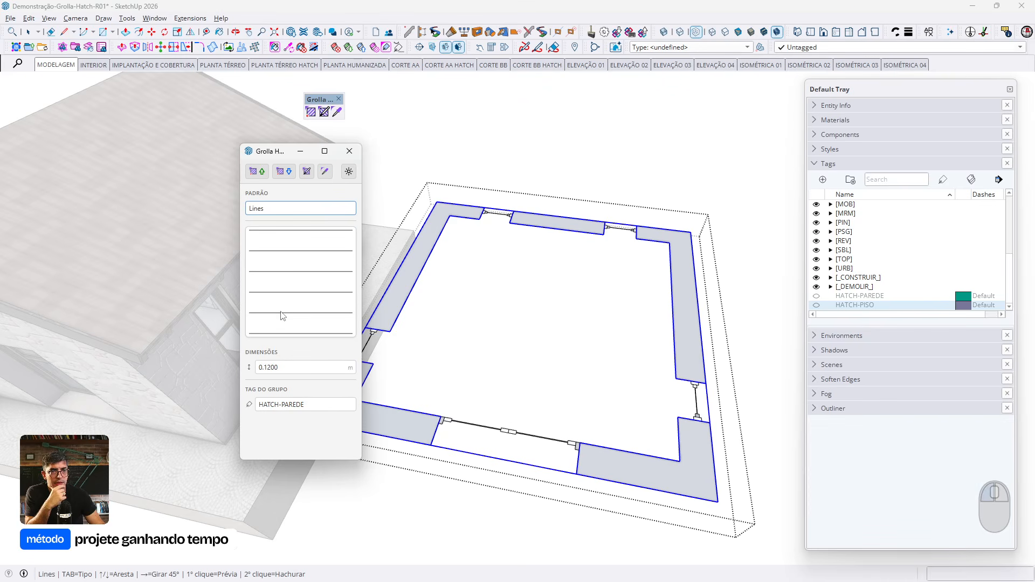
{"action": "left_click_drag", "start_coordinate": [295, 375], "coordinate": [245, 370]}
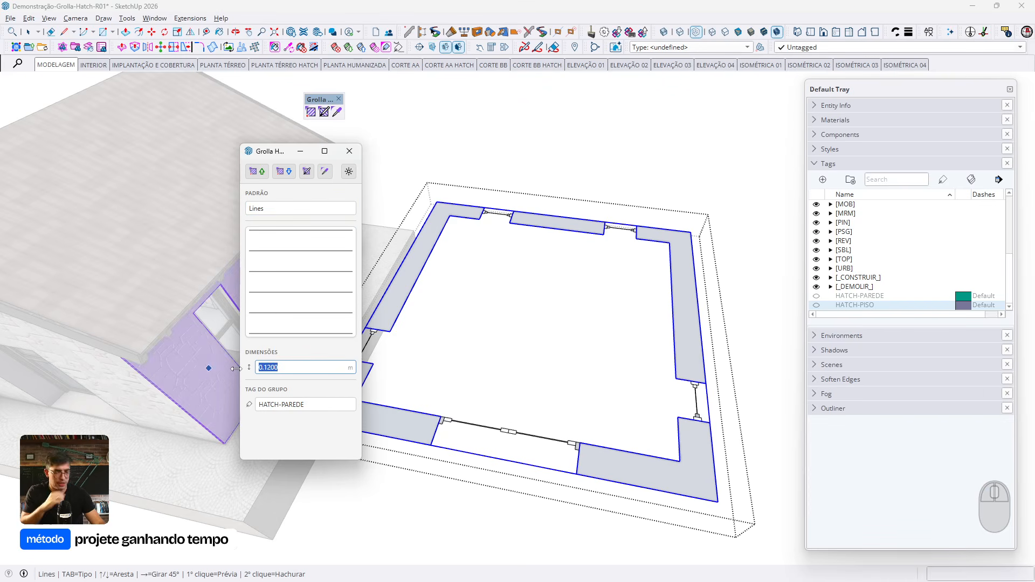
{"action": "type", "text": "0.05"}
{"action": "key", "text": "Tab"}
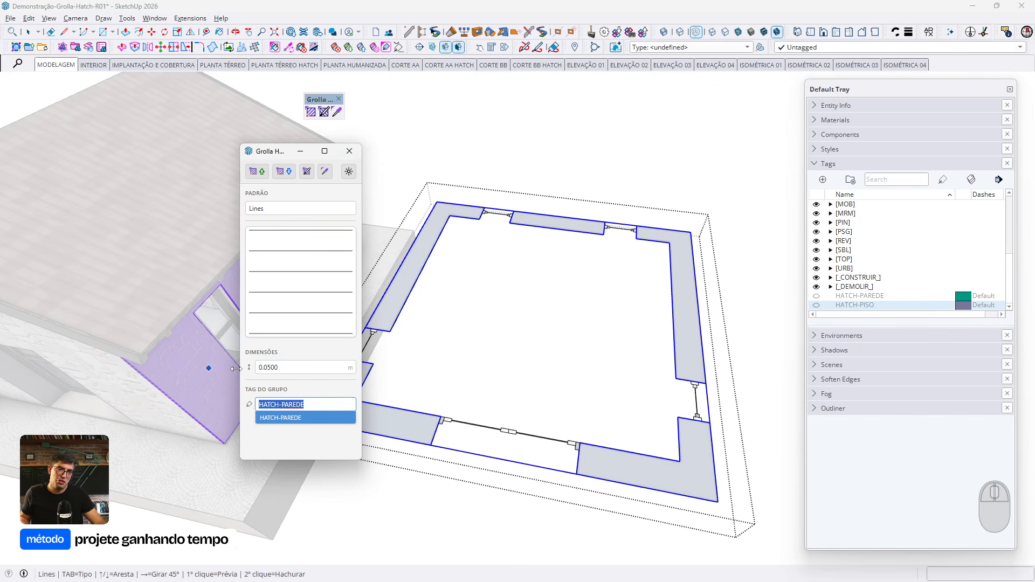
Create the tag HATCH-CORTE-PAREDE and assign it as the hatch group's tag
{"action": "left_click", "coordinate": [313, 407]}
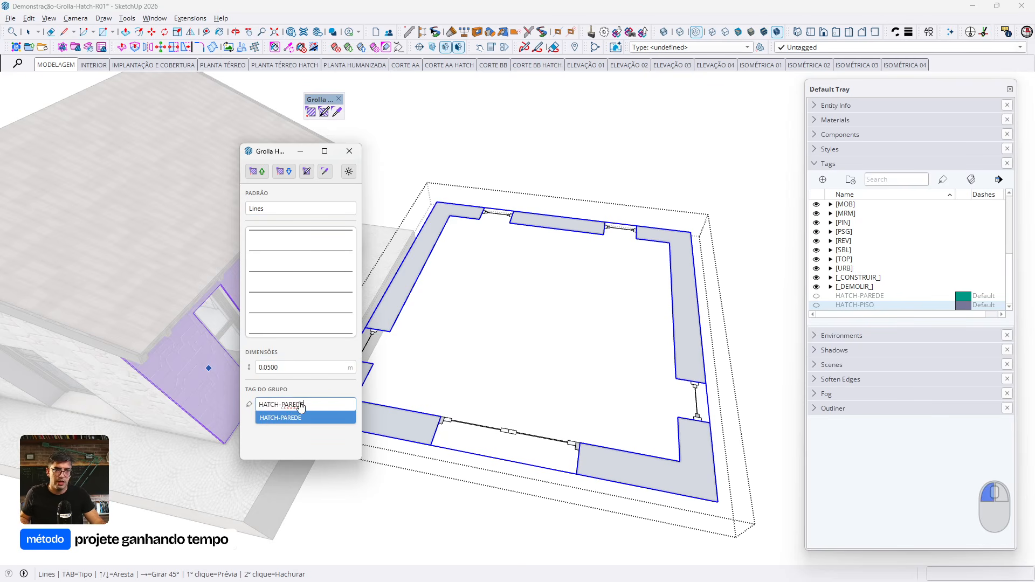
{"action": "left_click_drag", "start_coordinate": [301, 408], "coordinate": [253, 405]}
{"action": "type", "text": "CO"}
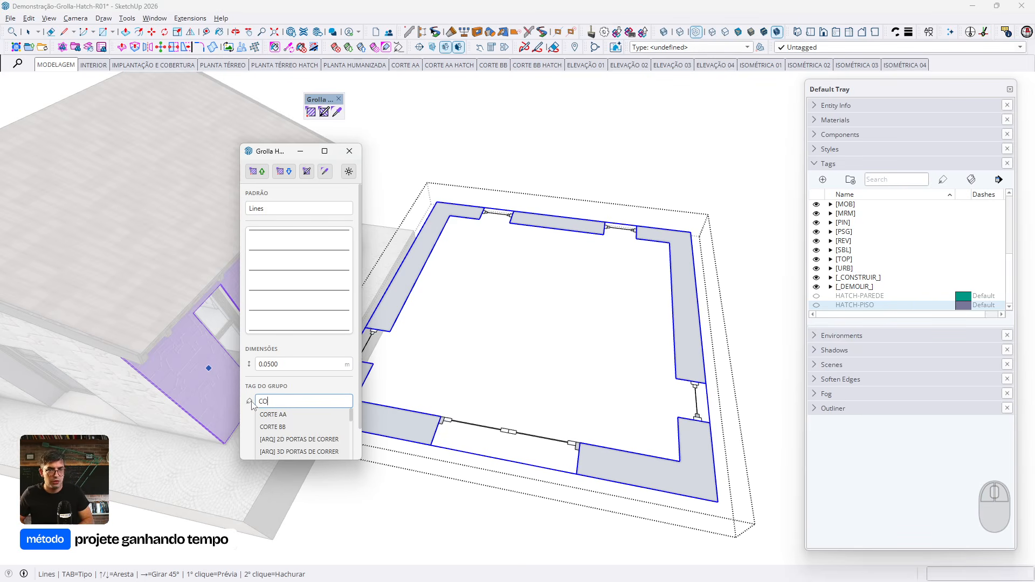
{"action": "type", "text": "RTE-PAREDE"}
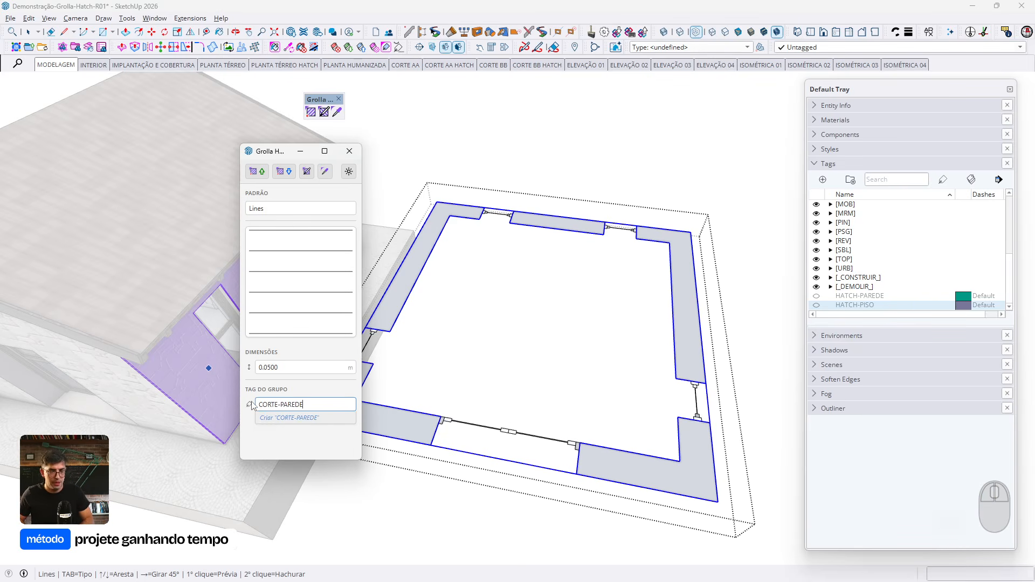
{"action": "key", "text": "Home"}
{"action": "type", "text": "HATCH-"}
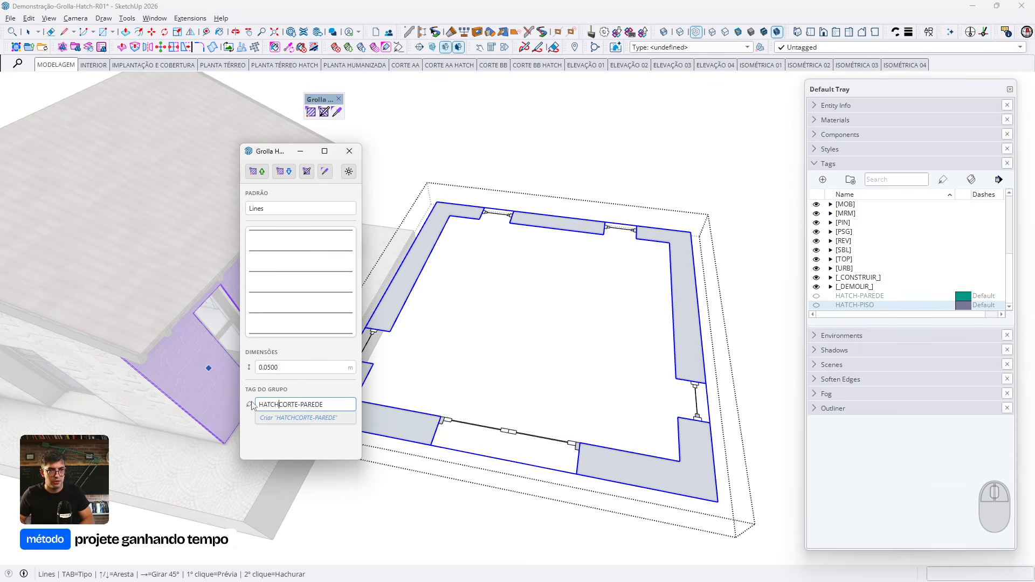
{"action": "key", "text": "BackSpace"}
{"action": "key", "text": "BackSpace"}
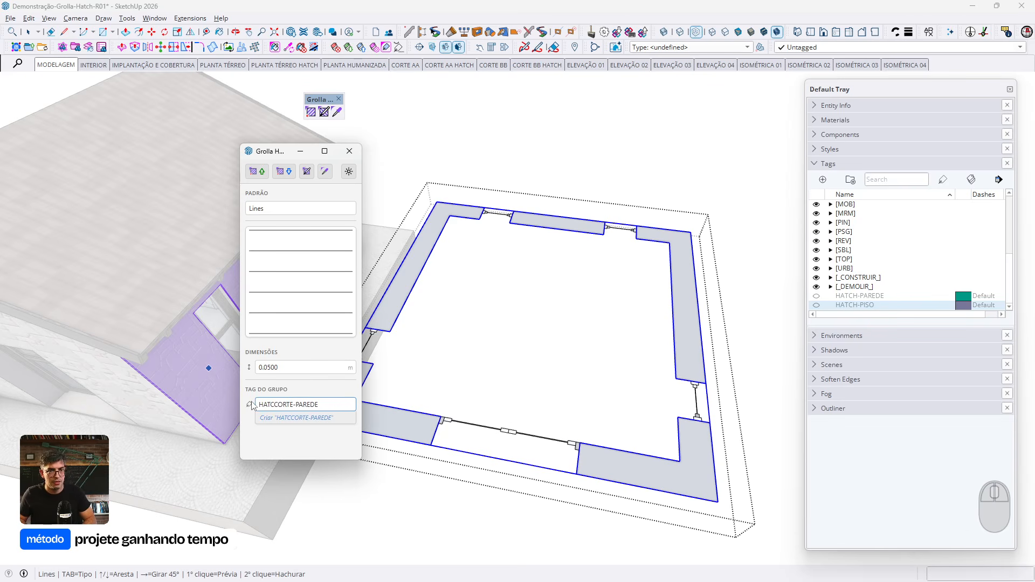
{"action": "type", "text": "H-"}
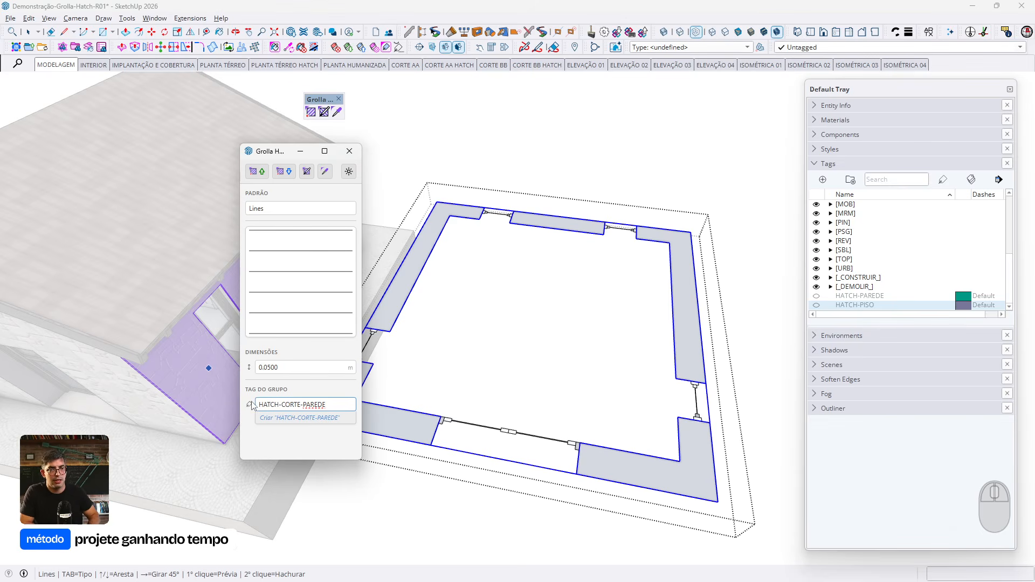
{"action": "left_click", "coordinate": [327, 419]}
Hatch the L-shaped wall piece between the wide opening and the house side with diagonal lines at 45°
{"action": "mouse_move", "coordinate": [405, 429]}
{"action": "middle_mouse_down"}
{"action": "mouse_move", "coordinate": [578, 496]}
{"action": "mouse_move", "coordinate": [485, 481]}
{"action": "mouse_move", "coordinate": [478, 492]}
{"action": "middle_mouse_up"}
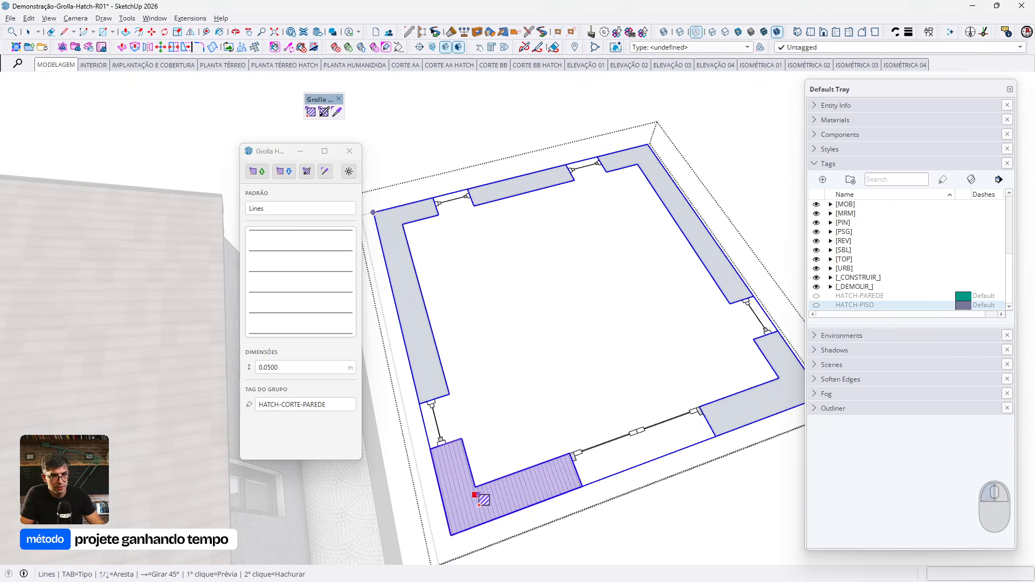
{"action": "left_click", "coordinate": [480, 498]}
{"action": "key", "text": "Right"}
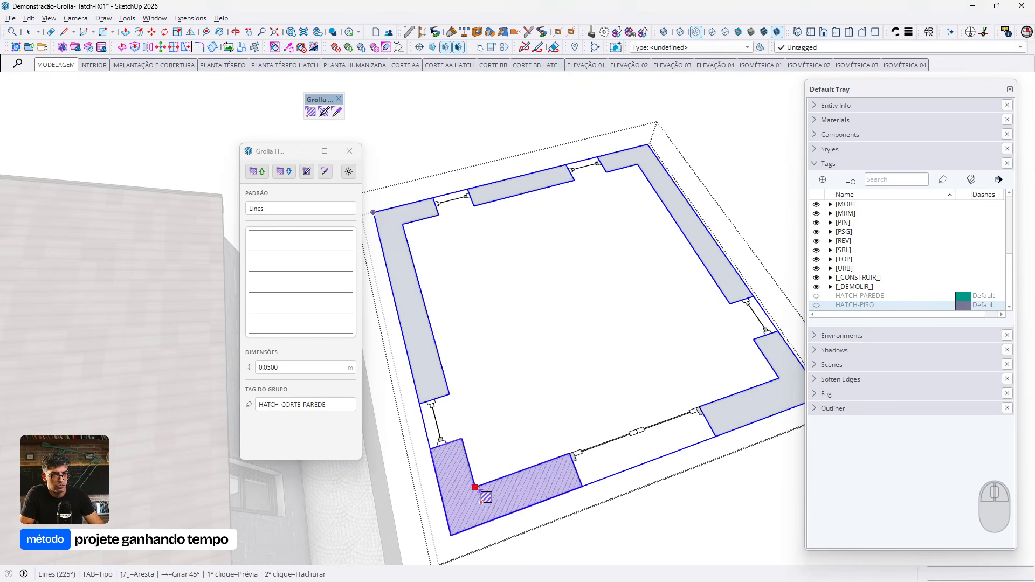
{"action": "left_click", "coordinate": [481, 499]}
{"action": "key", "text": "Right"}
{"action": "key", "text": "Right"}
{"action": "key", "text": "Right"}
{"action": "key", "text": "Right"}
Hatch the L-shaped wall piece on the other side of the wide opening with matching diagonal lines
{"action": "middle_click_drag", "start_coordinate": [778, 382], "coordinate": [750, 414]}
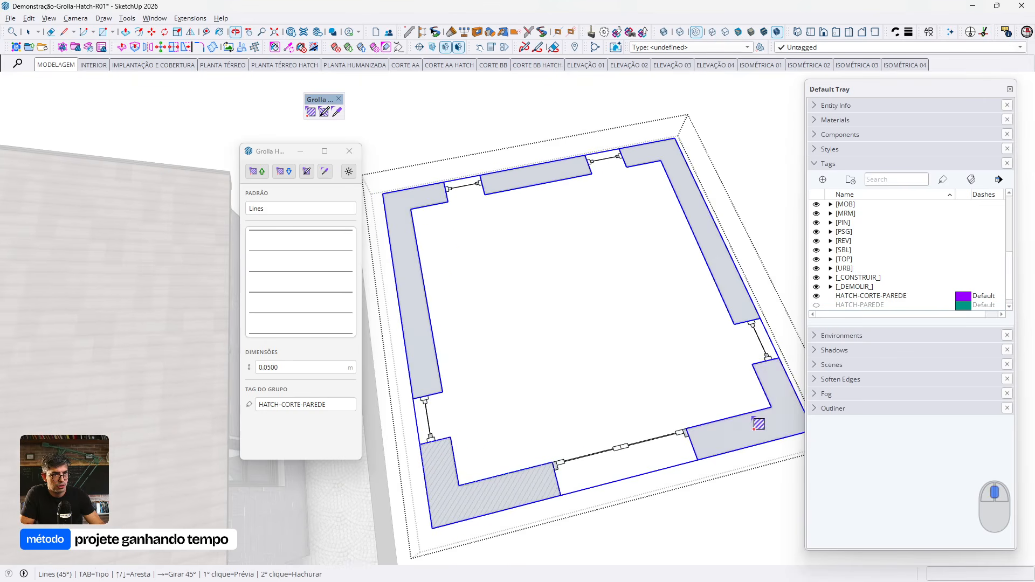
{"action": "left_click", "coordinate": [777, 415]}
{"action": "key", "text": "Right"}
{"action": "key", "text": "Right"}
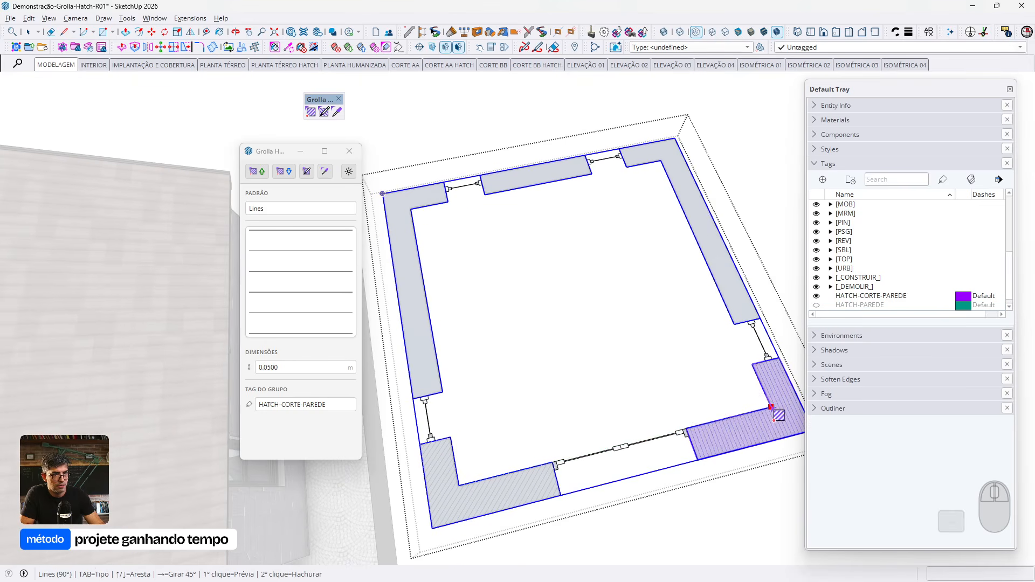
{"action": "left_click", "coordinate": [777, 415]}
Hatch the long L-shaped wall farthest from the house and the short straight wall piece with lines at 45°
{"action": "left_click", "coordinate": [712, 274]}
{"action": "key", "text": "Right"}
{"action": "key", "text": "Right"}
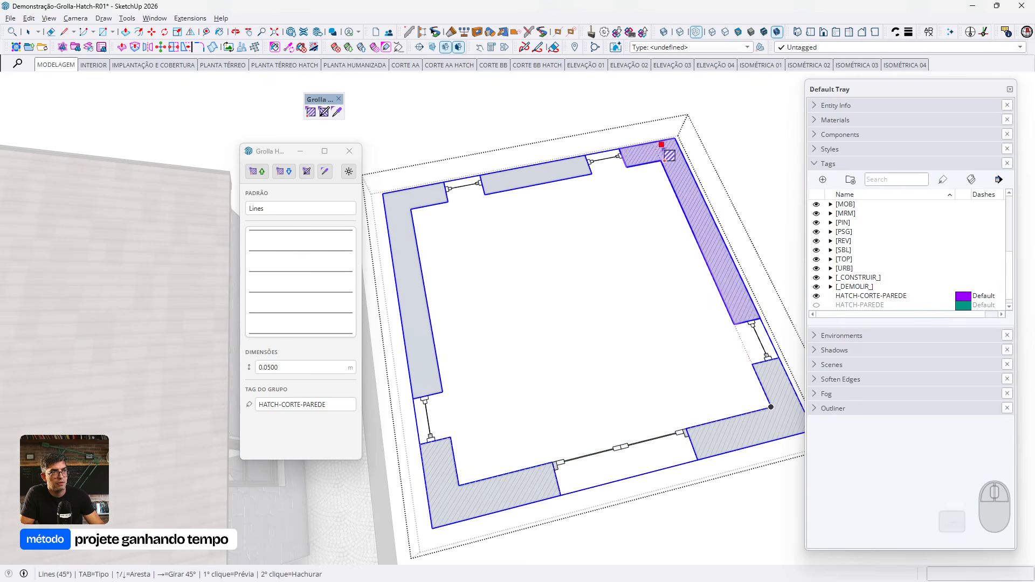
{"action": "left_click", "coordinate": [661, 160]}
{"action": "left_click", "coordinate": [494, 183]}
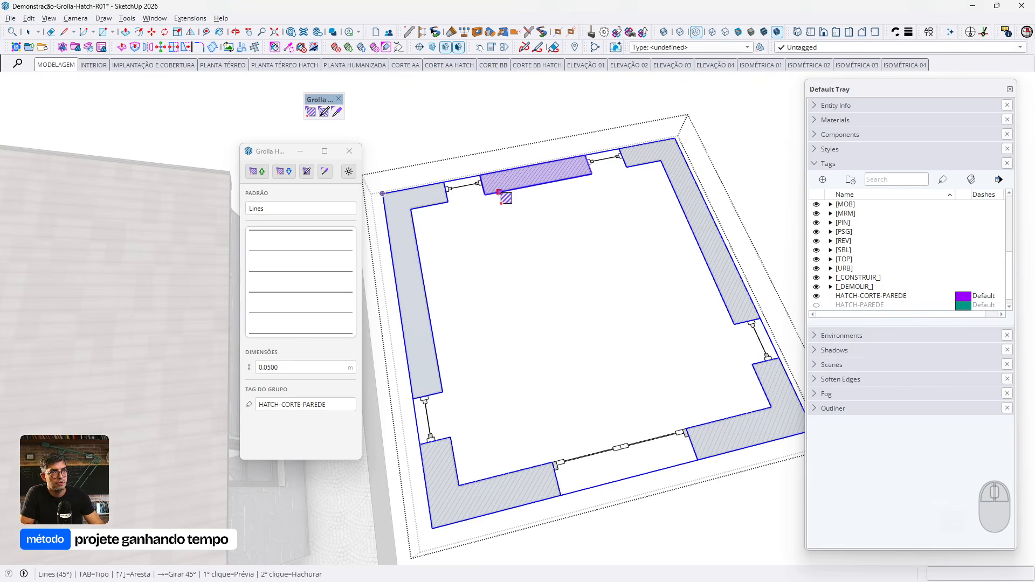
{"action": "left_click", "coordinate": [485, 194]}
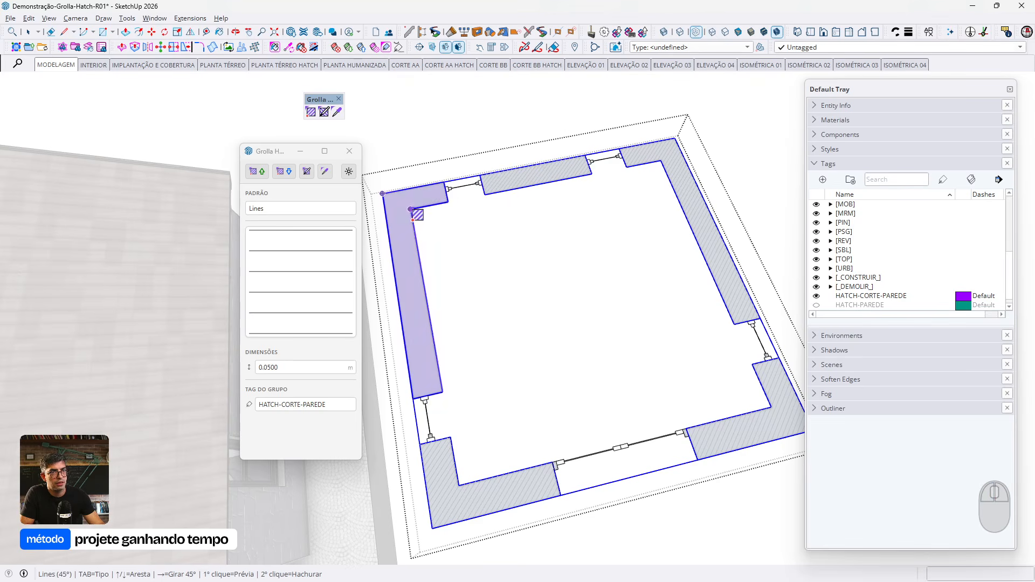
Hatch the remaining long L-shaped wall on the house side with diagonal lines and close the slice group
{"action": "left_click", "coordinate": [413, 214]}
{"action": "key", "text": "Right"}
{"action": "left_click", "coordinate": [413, 214]}
{"action": "middle_click_drag", "start_coordinate": [513, 289], "coordinate": [511, 296]}
{"action": "key", "text": "space"}
{"action": "scroll", "coordinate": [506, 300], "scroll_direction": "up", "scroll_amount": 1}
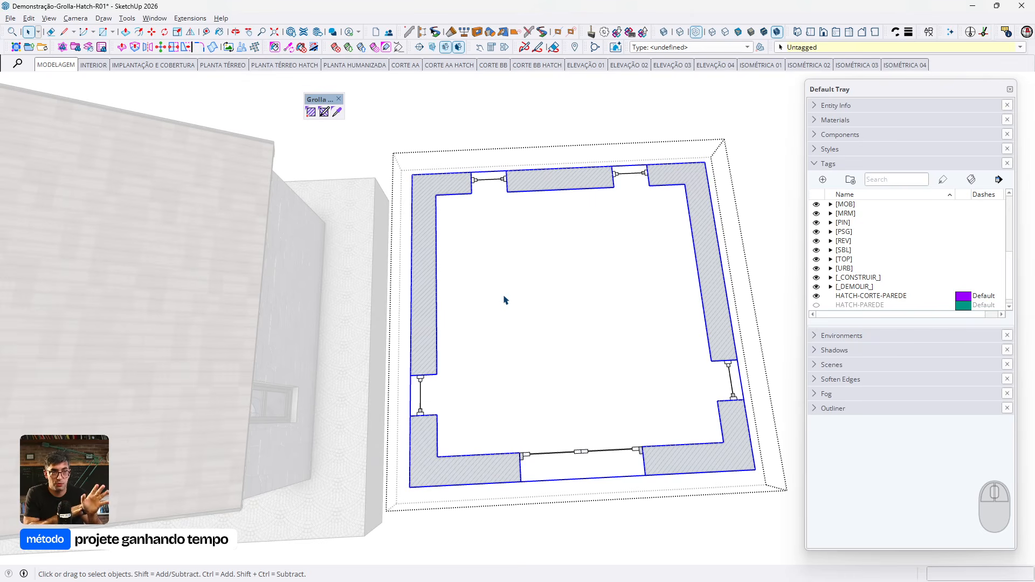
{"action": "key", "text": "Escape"}
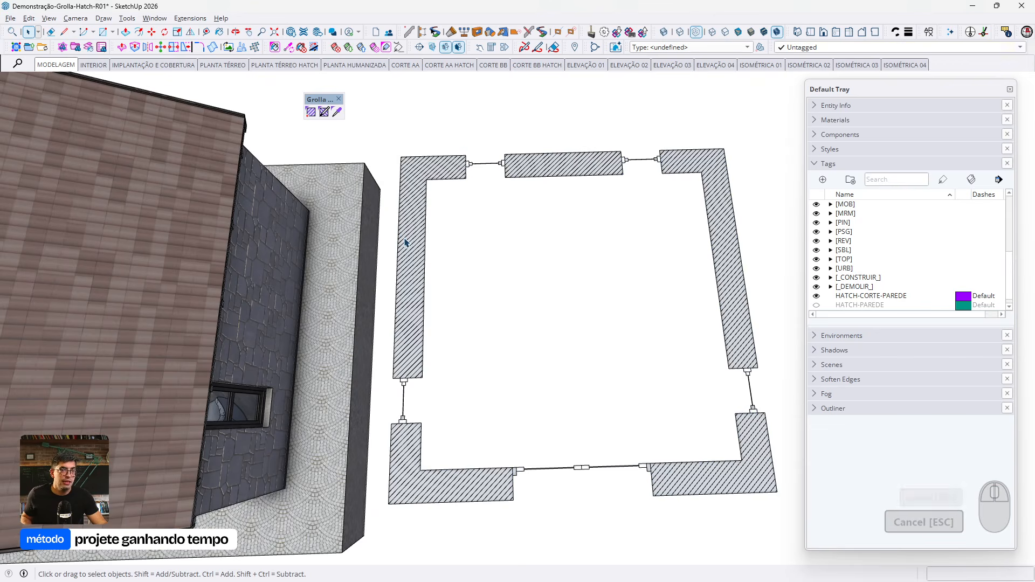
Cut the five wall hatches and paste them in place inside the floor plan slice group
{"action": "left_click", "coordinate": [406, 242]}
{"action": "left_click", "coordinate": [577, 175], "text": "shift"}
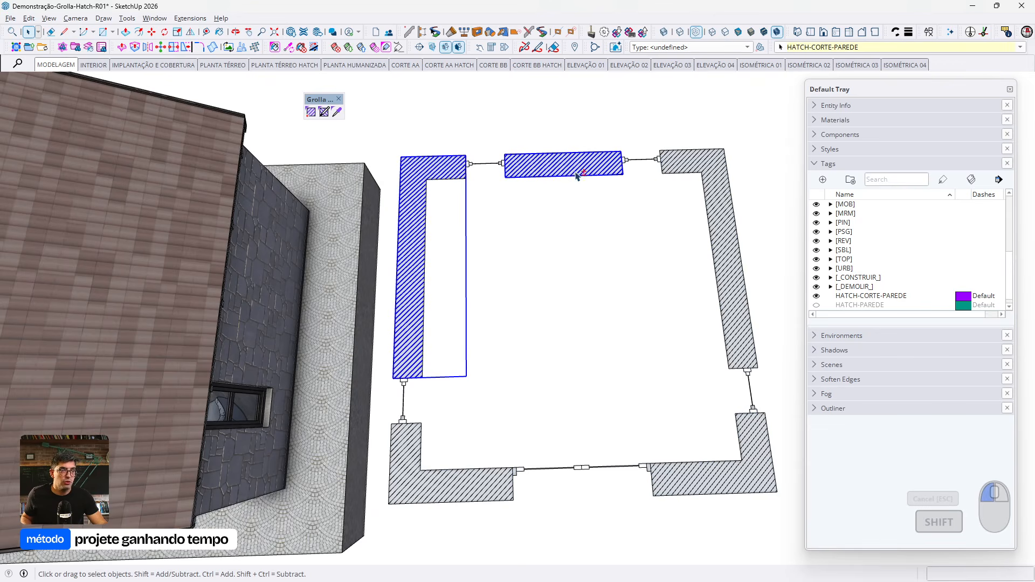
{"action": "left_click", "coordinate": [723, 169], "text": "shift"}
{"action": "left_click", "coordinate": [750, 485], "text": "shift"}
{"action": "left_click", "coordinate": [474, 488], "text": "shift"}
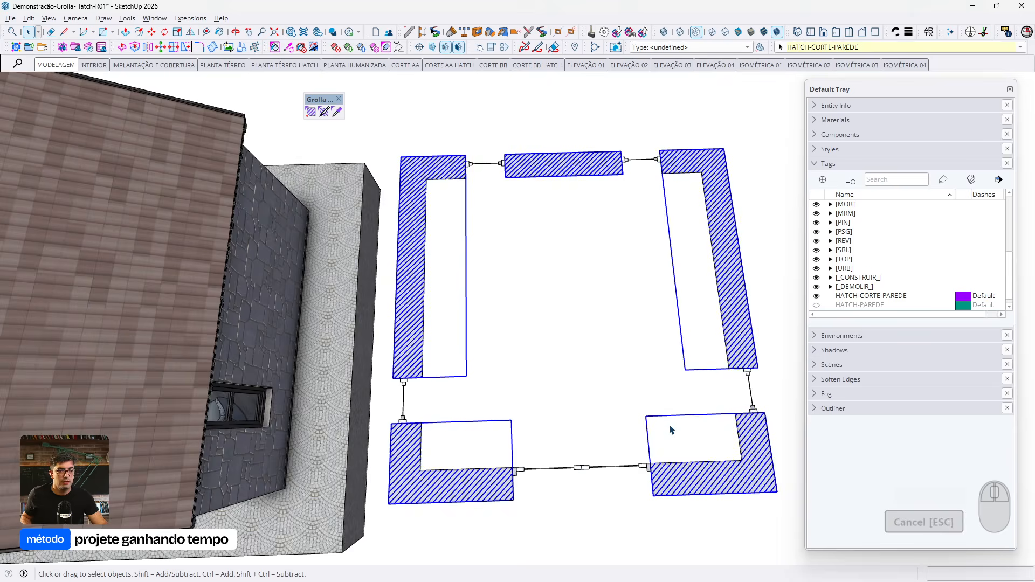
{"action": "middle_click_drag", "start_coordinate": [670, 428], "coordinate": [642, 373]}
{"action": "key", "text": "ctrl+x"}
{"action": "double_click", "coordinate": [723, 280]}
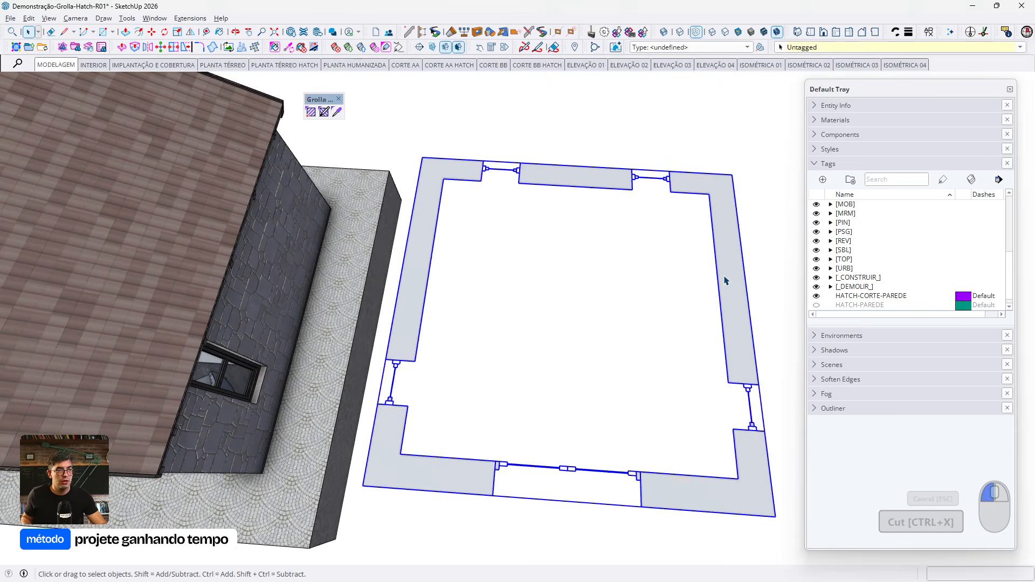
{"action": "key", "text": "ctrl+shift+v"}
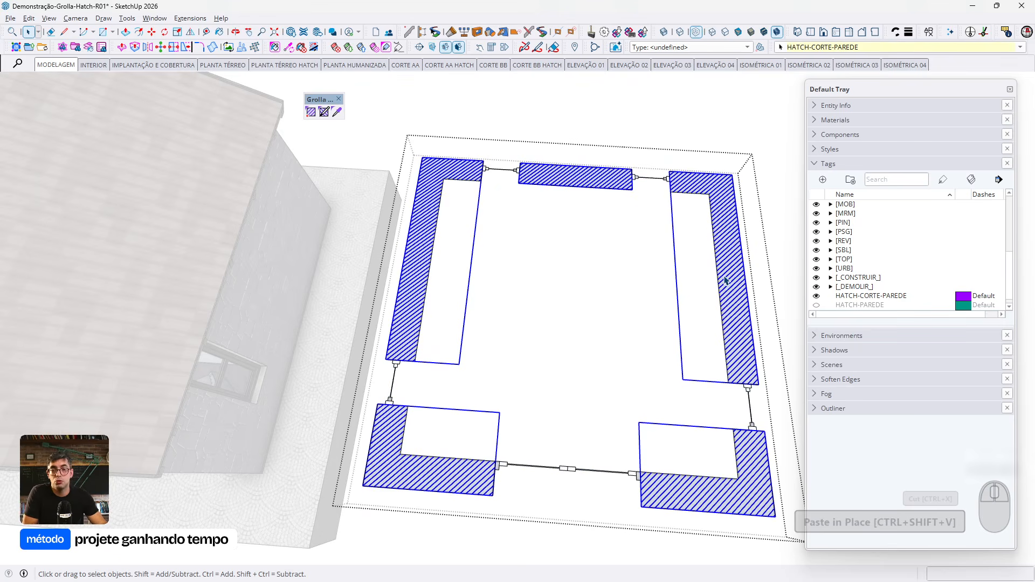
{"action": "key", "text": "Escape"}
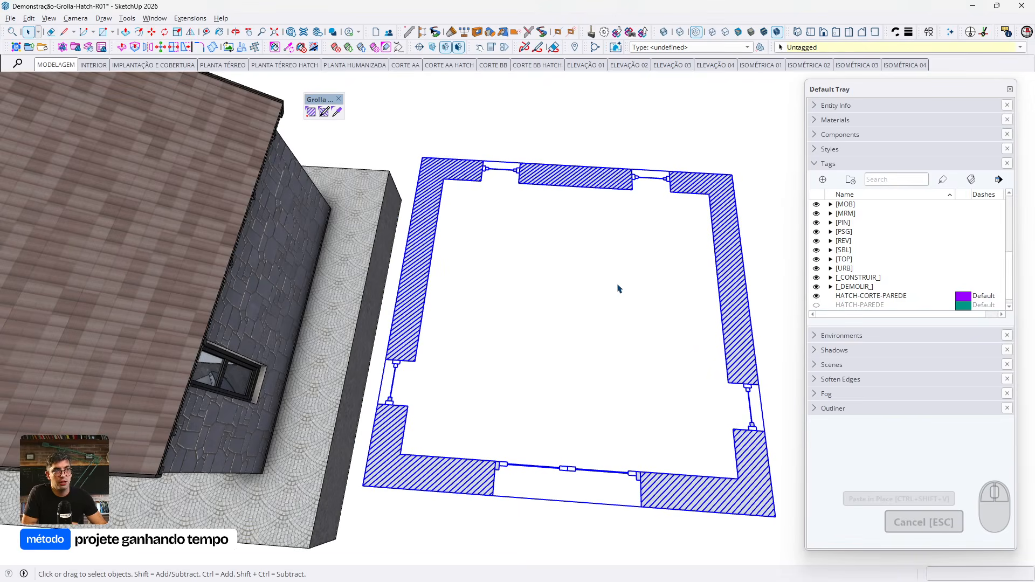
Make the CORTES tag folder visible in the model
{"action": "scroll", "coordinate": [849, 291], "scroll_direction": "down", "scroll_amount": 1}
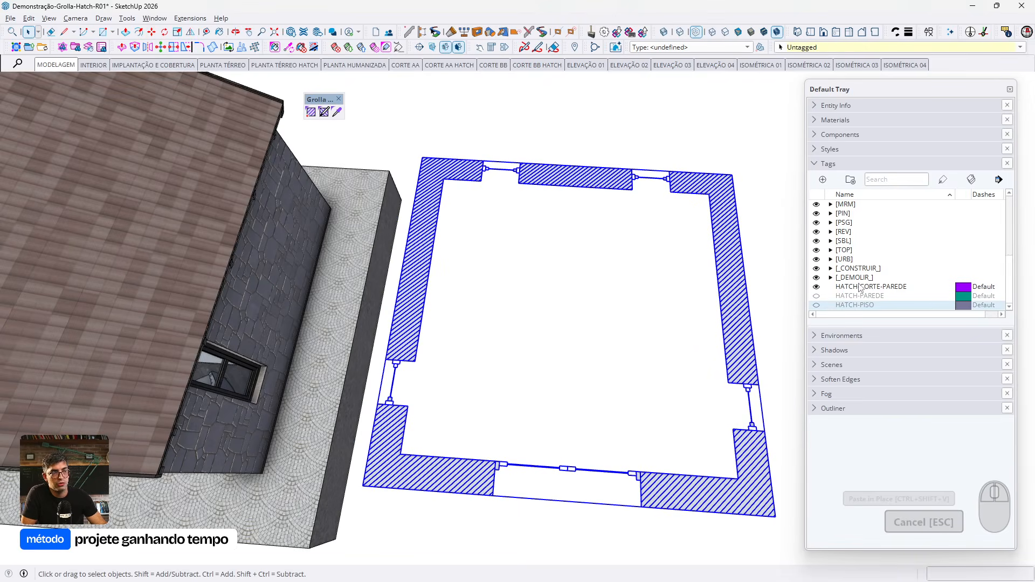
{"action": "scroll", "coordinate": [840, 245], "scroll_direction": "up", "scroll_amount": 5}
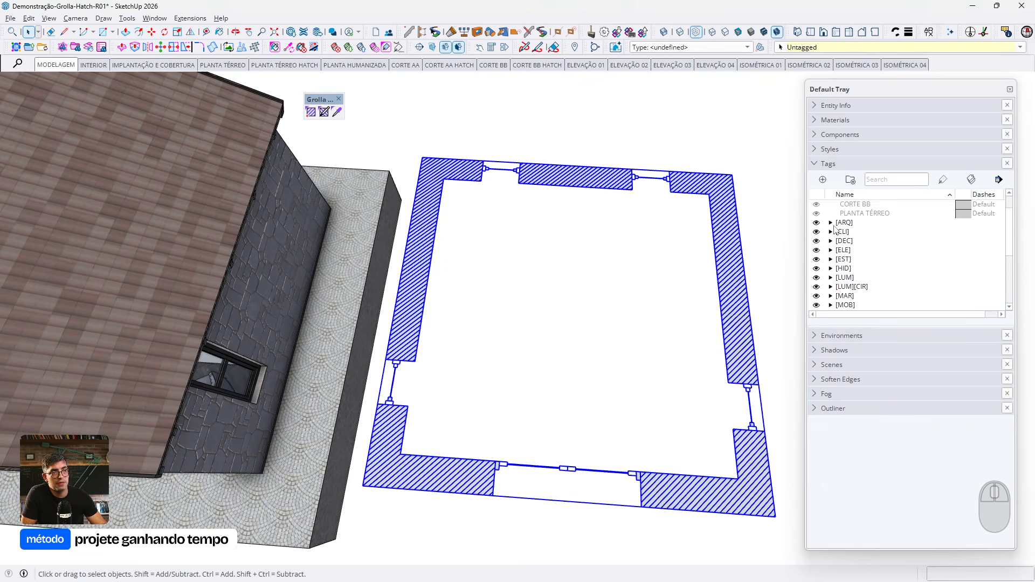
{"action": "left_click", "coordinate": [865, 242]}
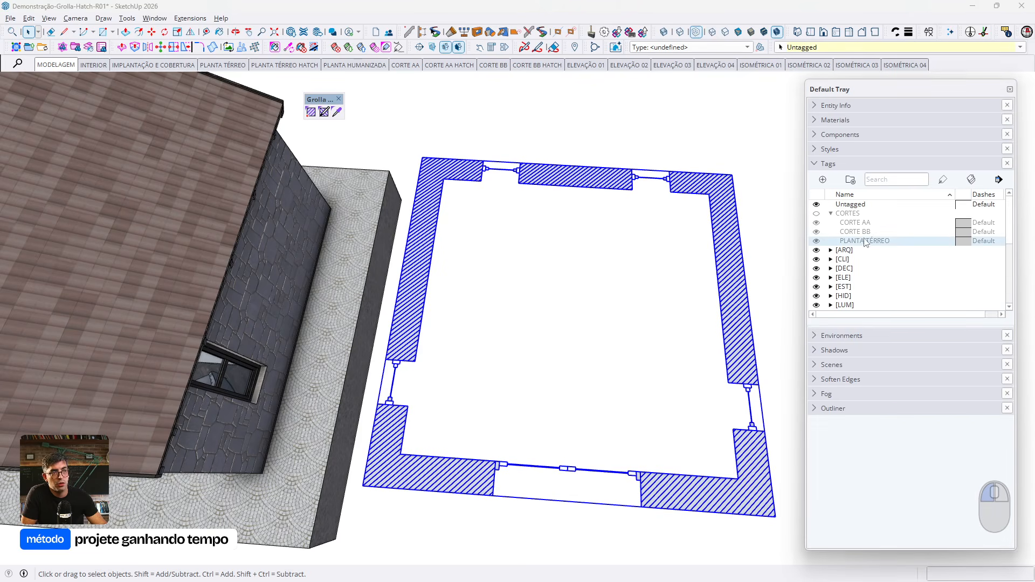
{"action": "left_click", "coordinate": [817, 214]}
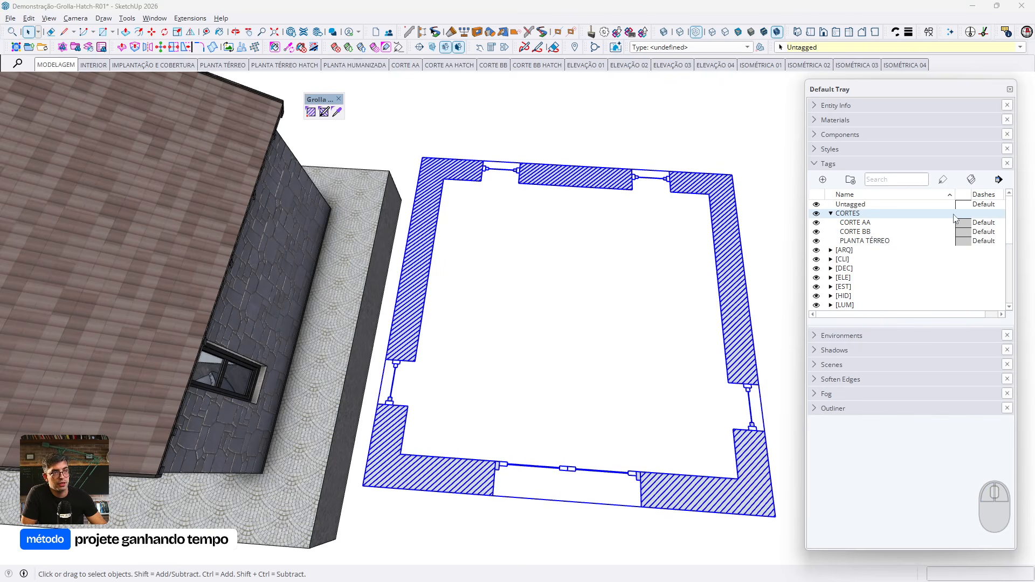
Assign the PLANTA TÉRREO tag to the hatched floor plan group with the Tag tool
{"action": "left_click", "coordinate": [911, 241]}
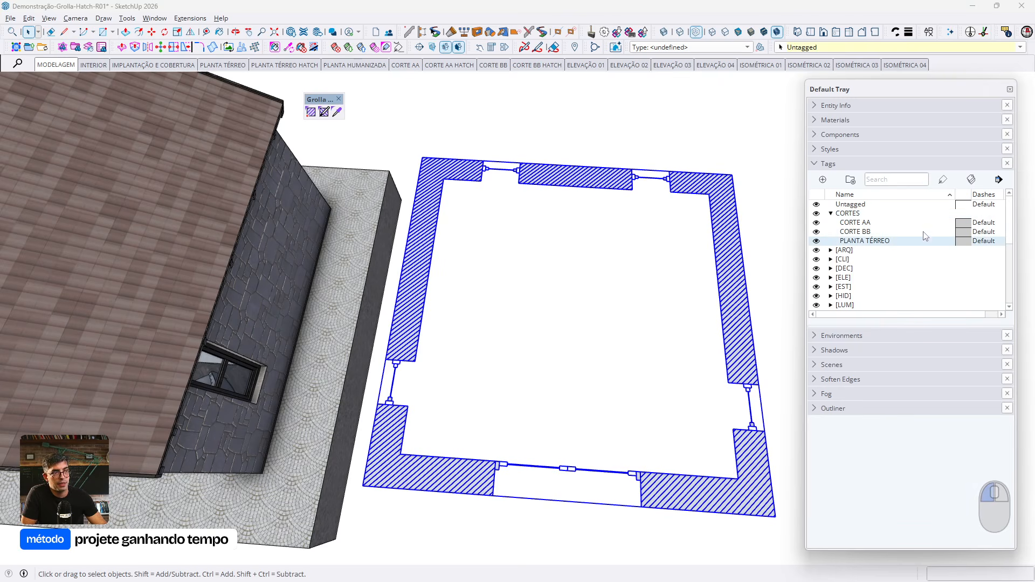
{"action": "left_click", "coordinate": [943, 180]}
{"action": "left_click", "coordinate": [600, 333]}
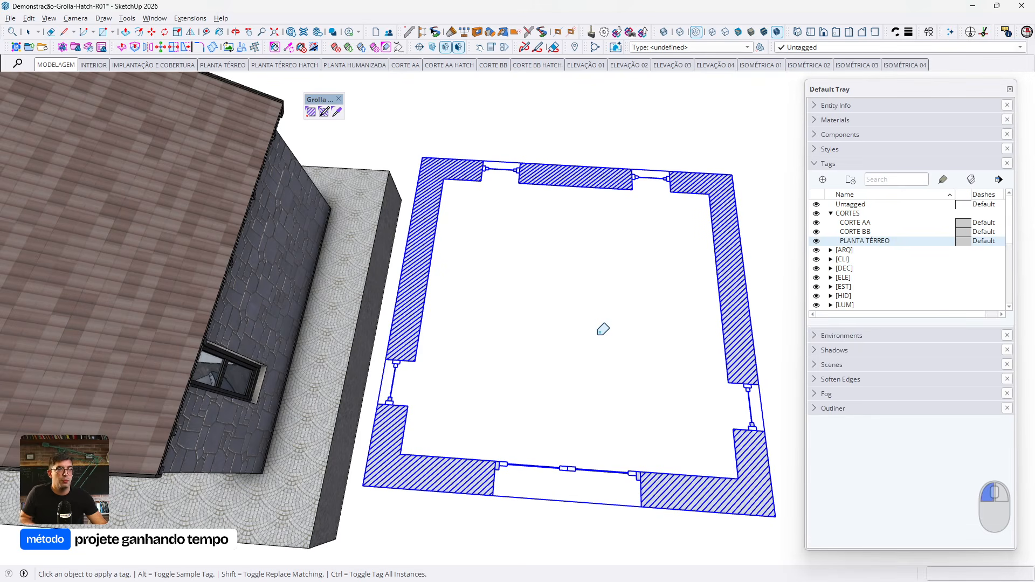
{"action": "key", "text": "space"}
{"action": "left_click", "coordinate": [724, 219]}
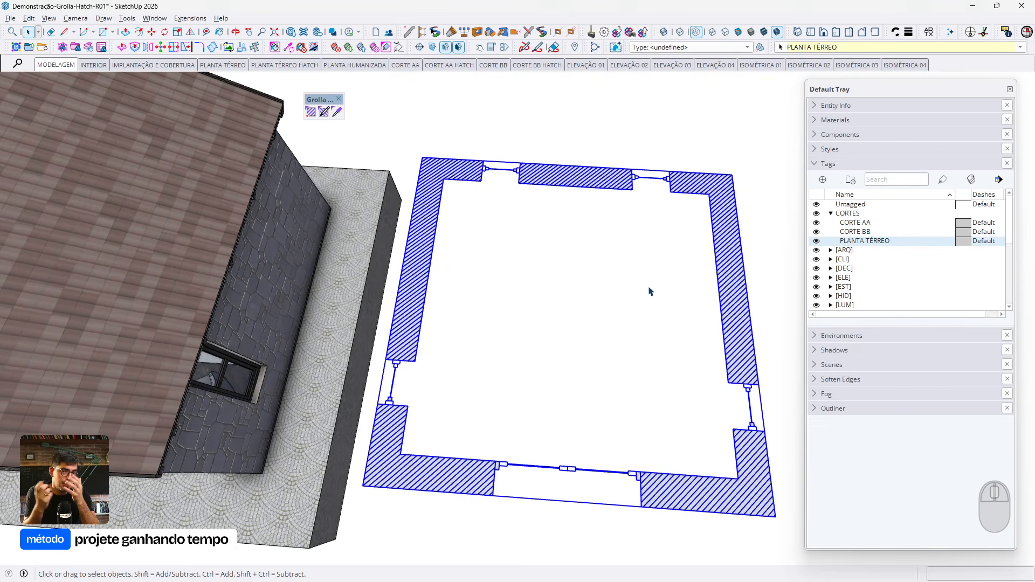
Align the hatched floor plan group with the house using Smart Align and check its outline on the stone walls
{"action": "mouse_move", "coordinate": [649, 291]}
{"action": "middle_mouse_down"}
{"action": "mouse_move", "coordinate": [489, 270]}
{"action": "mouse_move", "coordinate": [598, 370]}
{"action": "middle_mouse_up"}
{"action": "key", "text": "m"}
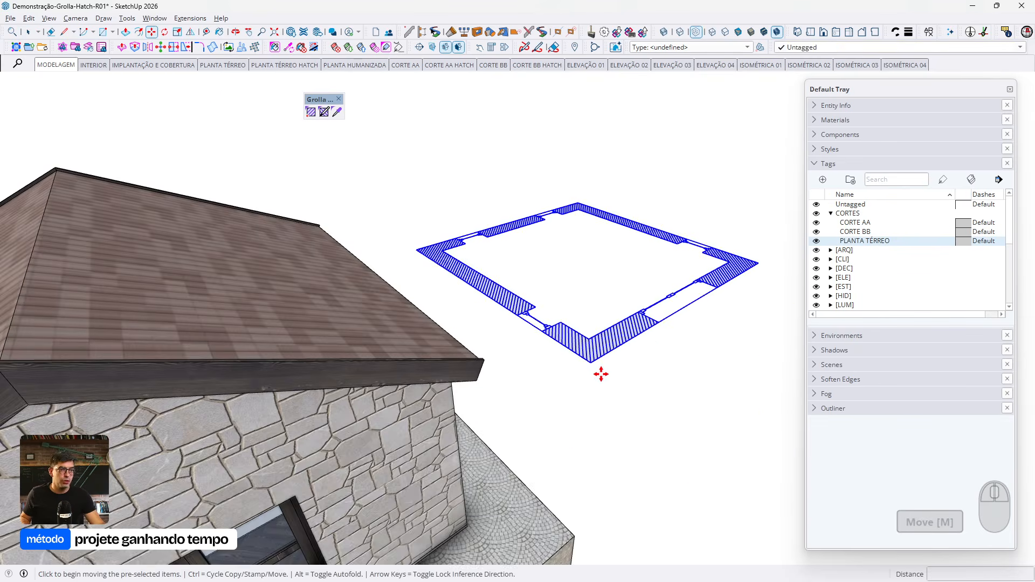
{"action": "key", "text": "space"}
{"action": "scroll", "coordinate": [604, 362], "scroll_direction": "down", "scroll_amount": 3}
{"action": "middle_click_drag", "start_coordinate": [515, 422], "coordinate": [566, 354]}
{"action": "key", "text": "a"}
{"action": "left_click", "coordinate": [271, 462]}
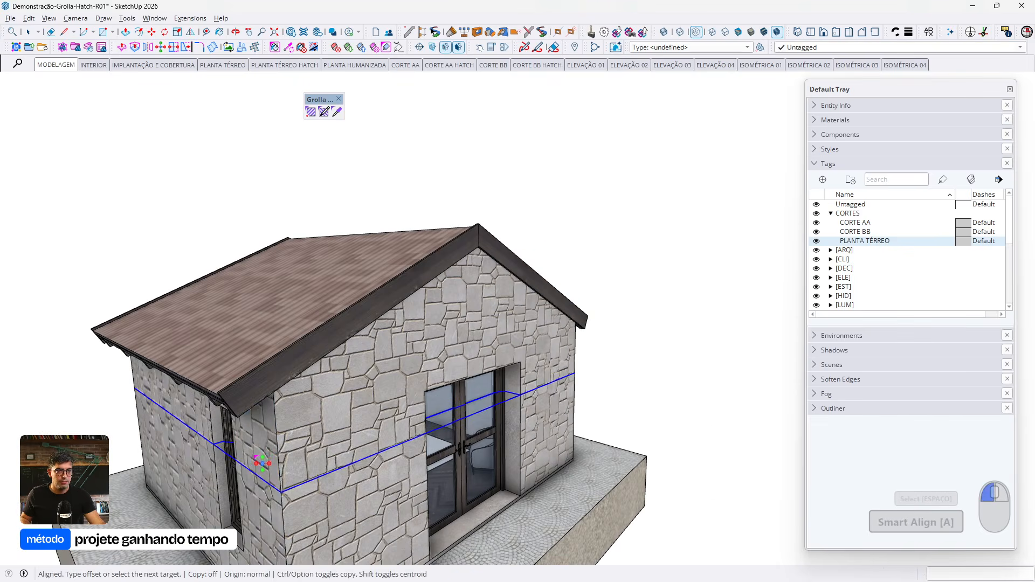
{"action": "key", "text": "space"}
{"action": "left_click", "coordinate": [631, 359]}
{"action": "scroll", "coordinate": [662, 289], "scroll_direction": "down", "scroll_amount": 4}
{"action": "middle_click_drag", "start_coordinate": [527, 426], "coordinate": [465, 380]}
{"action": "scroll", "coordinate": [464, 379], "scroll_direction": "up", "scroll_amount": 6}
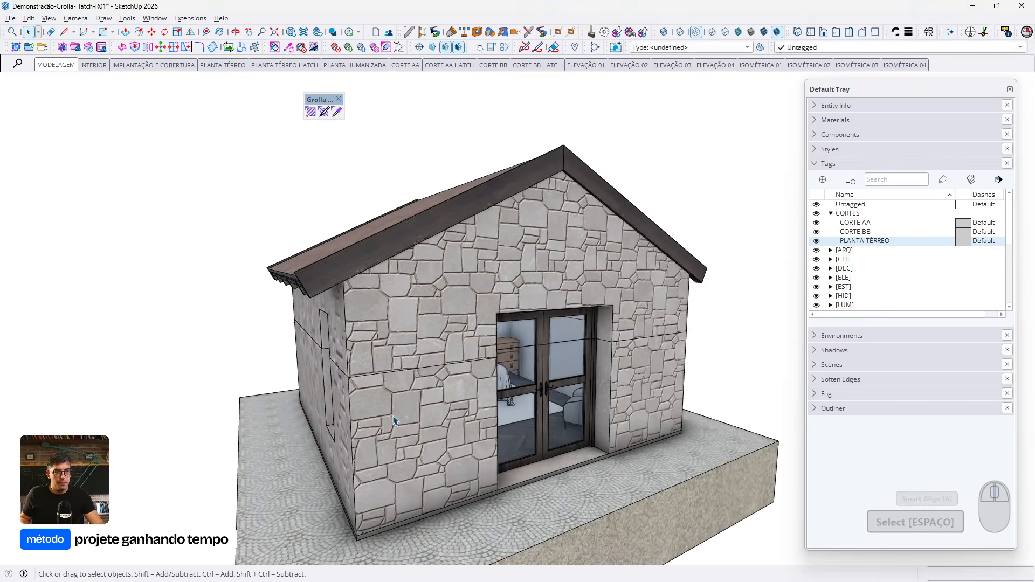
{"action": "middle_click_drag", "start_coordinate": [256, 357], "coordinate": [347, 330]}
{"action": "scroll", "coordinate": [348, 330], "scroll_direction": "up", "scroll_amount": 2}
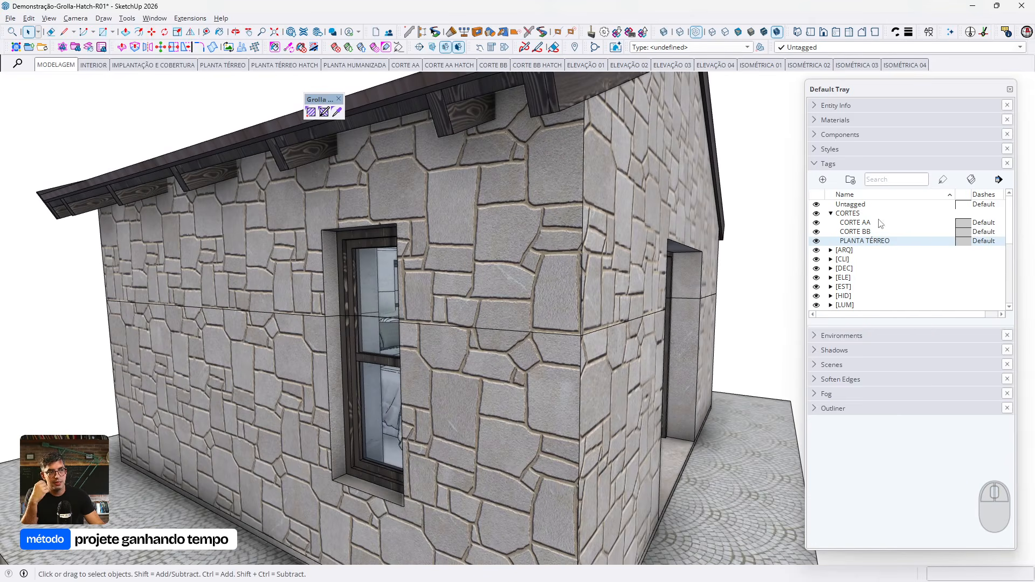
Return to the MODELAGEM scene and toggle the CORTES tag folder's visibility to compare the house with and without the cut lines
{"action": "left_click", "coordinate": [55, 65]}
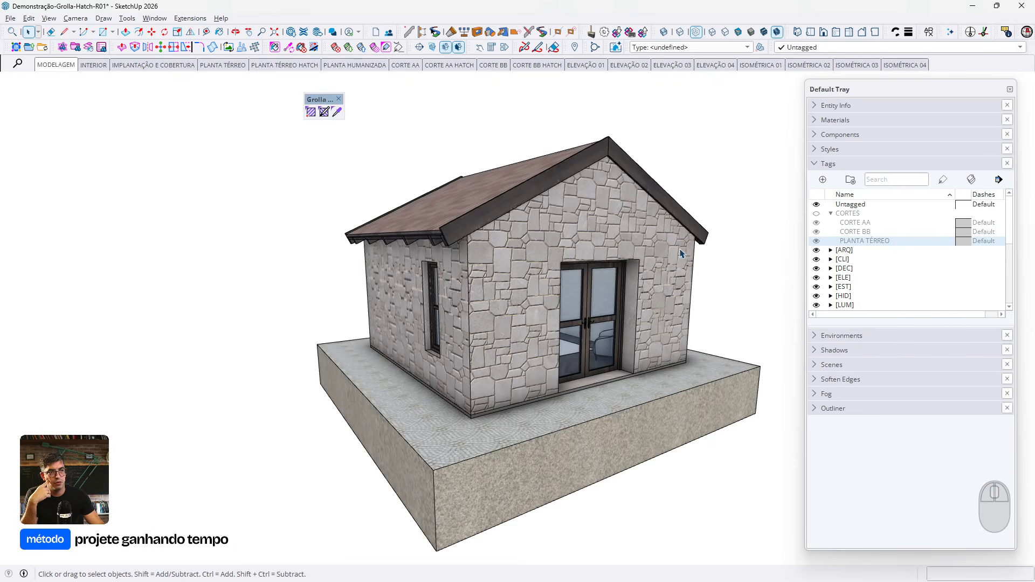
{"action": "left_click", "coordinate": [817, 214]}
{"action": "left_click", "coordinate": [817, 214]}
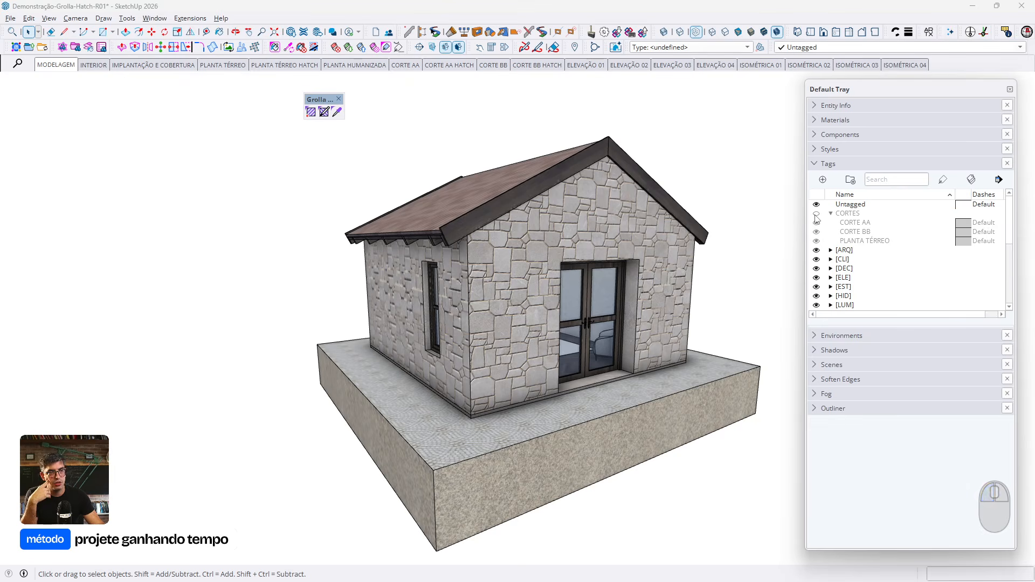
{"action": "left_click", "coordinate": [817, 214]}
{"action": "left_click", "coordinate": [816, 214]}
{"action": "left_click", "coordinate": [816, 214]}
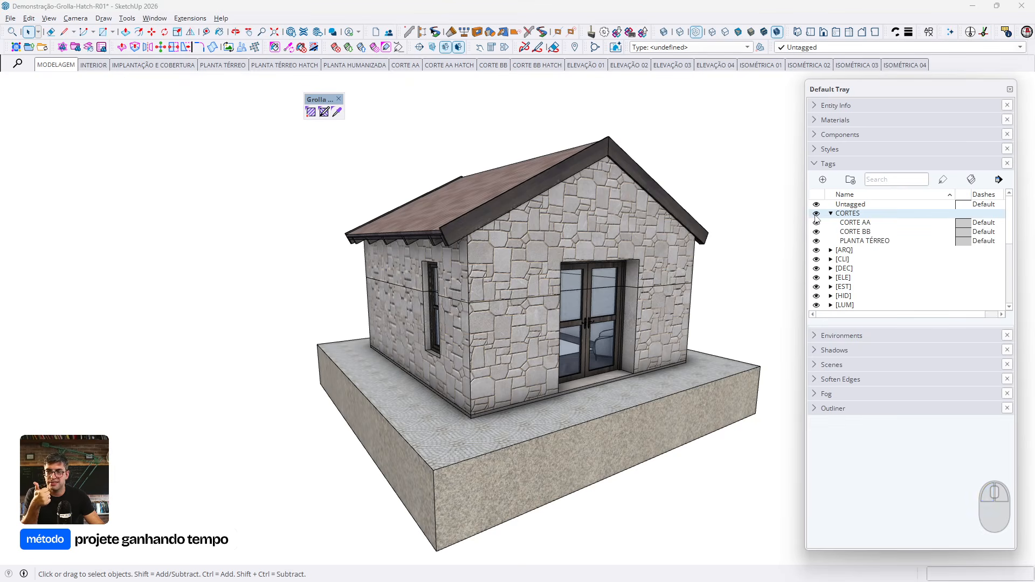
{"action": "left_click", "coordinate": [817, 214]}
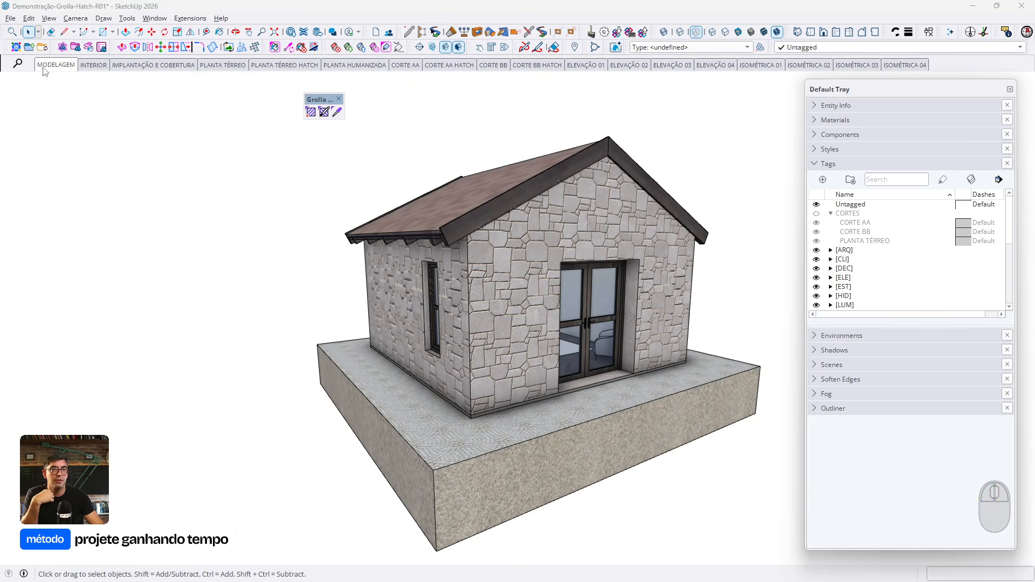
Open the INTERIOR scene and the CORTE AA HATCH scene, and examine the cut wall below the eaves
{"action": "left_click", "coordinate": [93, 65]}
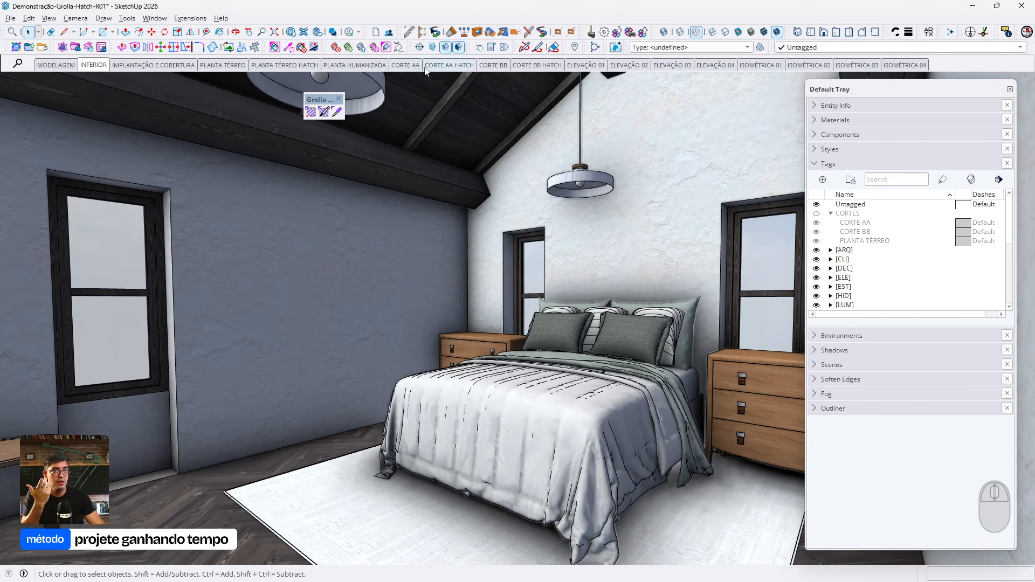
{"action": "left_click", "coordinate": [449, 65]}
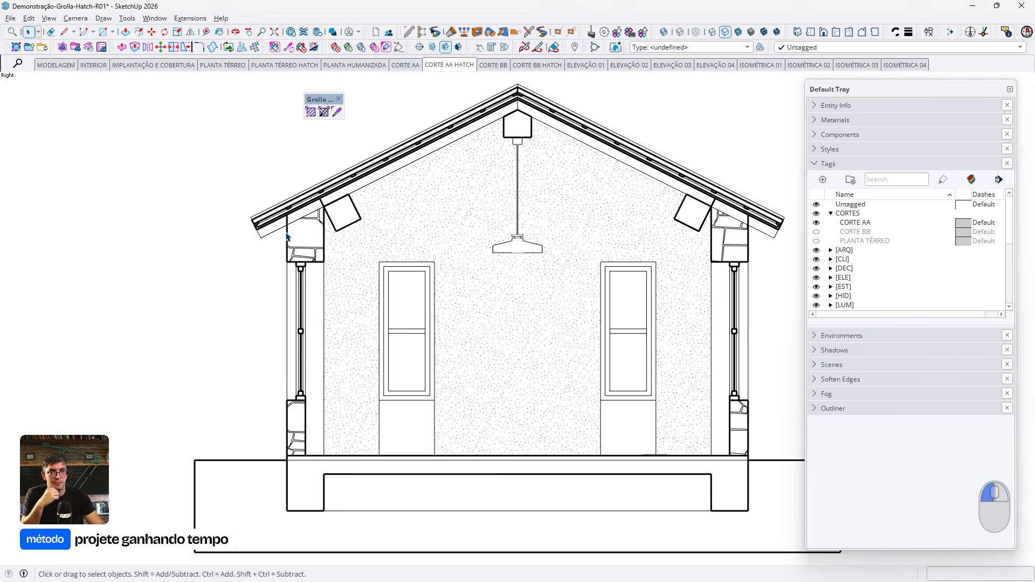
{"action": "middle_click_drag", "start_coordinate": [292, 240], "coordinate": [383, 277]}
{"action": "scroll", "coordinate": [391, 251], "scroll_direction": "up", "scroll_amount": 6}
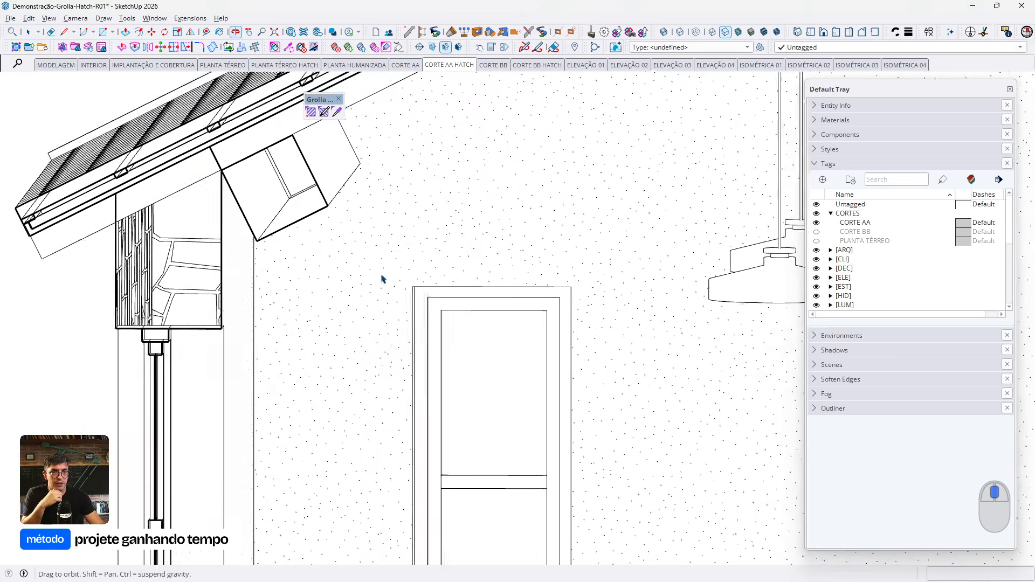
{"action": "scroll", "coordinate": [182, 232], "scroll_direction": "up", "scroll_amount": 5}
{"action": "middle_click_drag", "start_coordinate": [183, 232], "coordinate": [452, 139]}
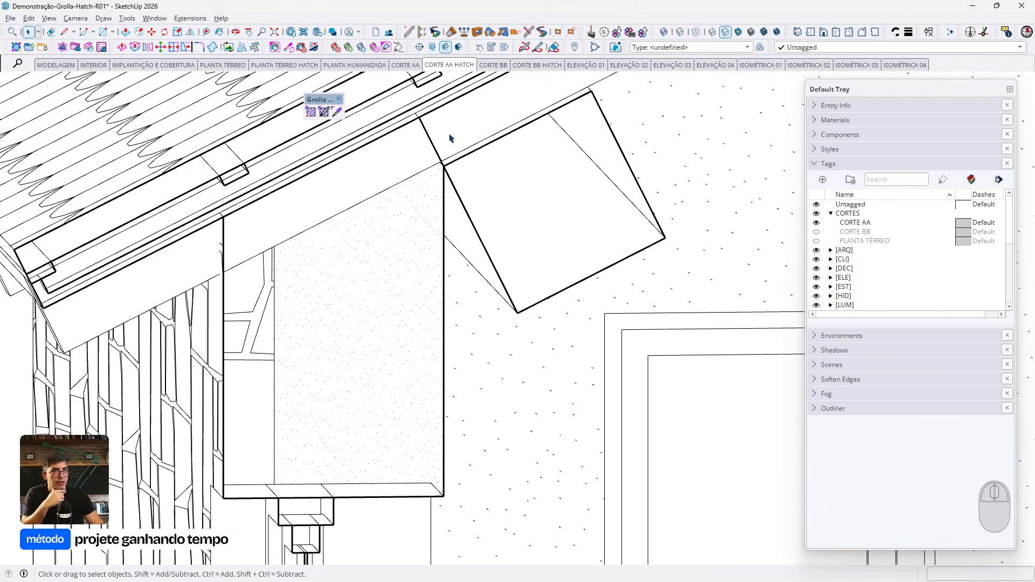
Switch Section Fill on and off again in the current style's modeling settings to compare the cut faces
{"action": "left_click", "coordinate": [844, 151]}
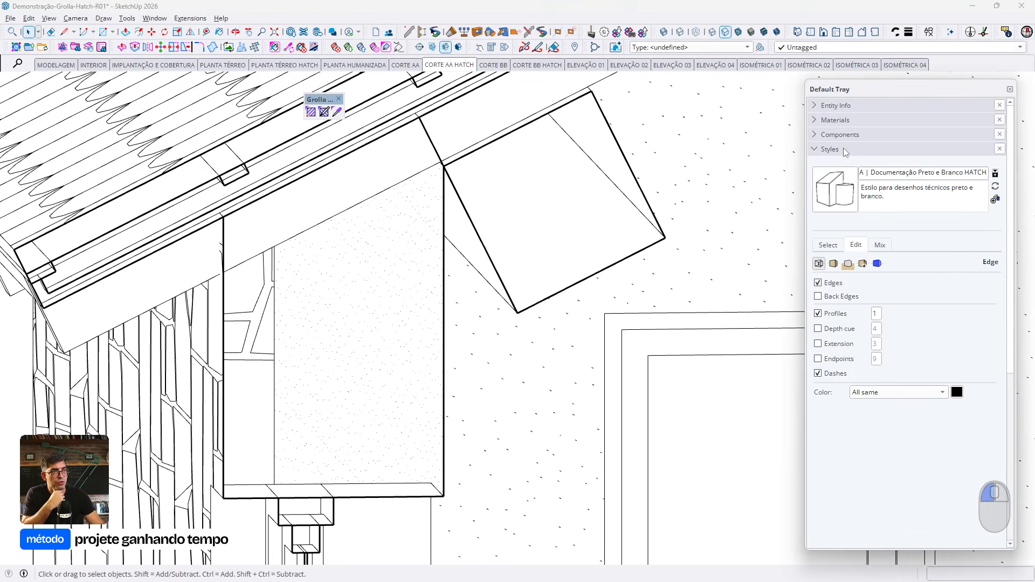
{"action": "left_click", "coordinate": [832, 247]}
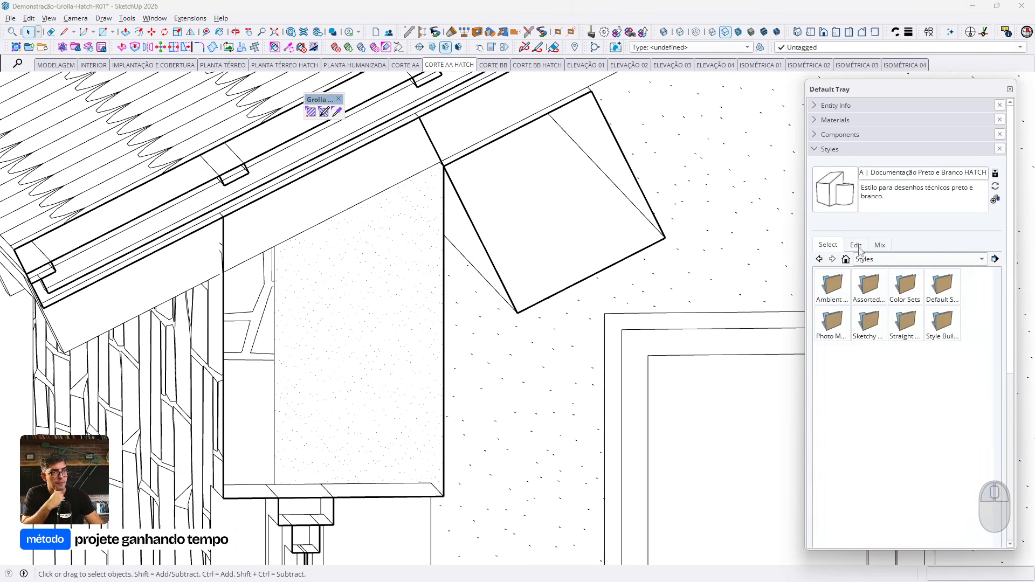
{"action": "left_click", "coordinate": [855, 245]}
{"action": "left_click", "coordinate": [878, 264]}
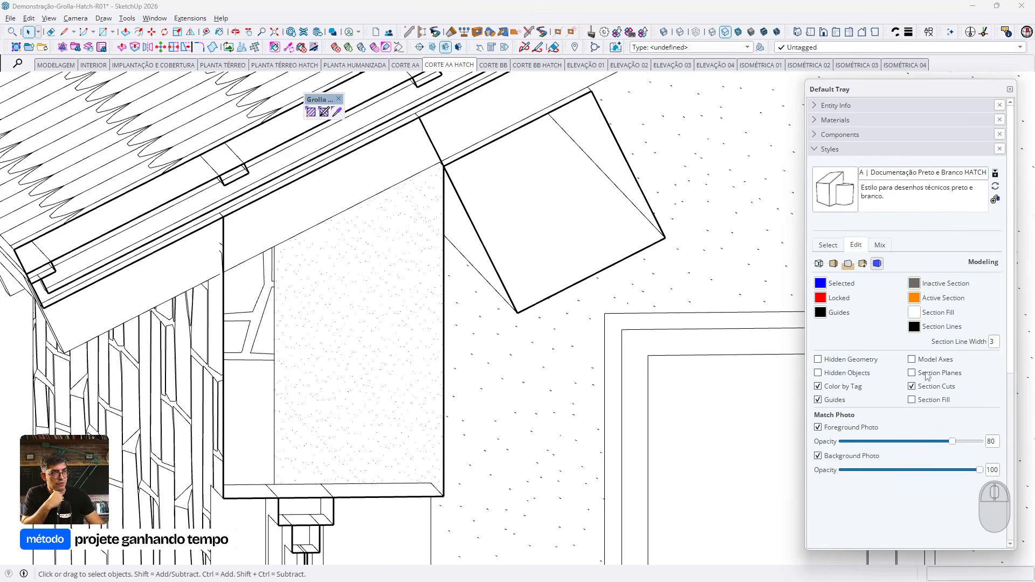
{"action": "left_click", "coordinate": [911, 403]}
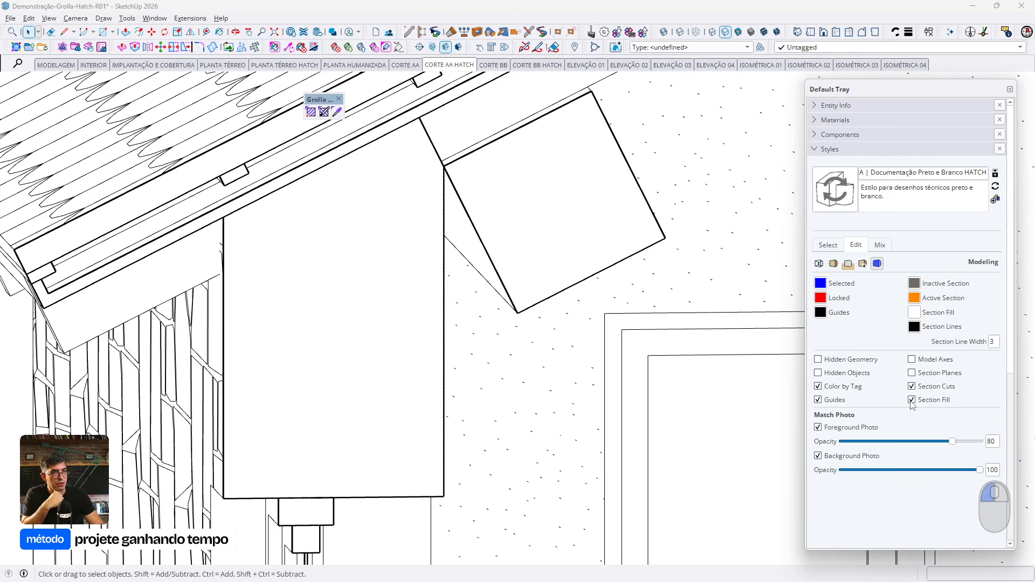
{"action": "left_click", "coordinate": [912, 401]}
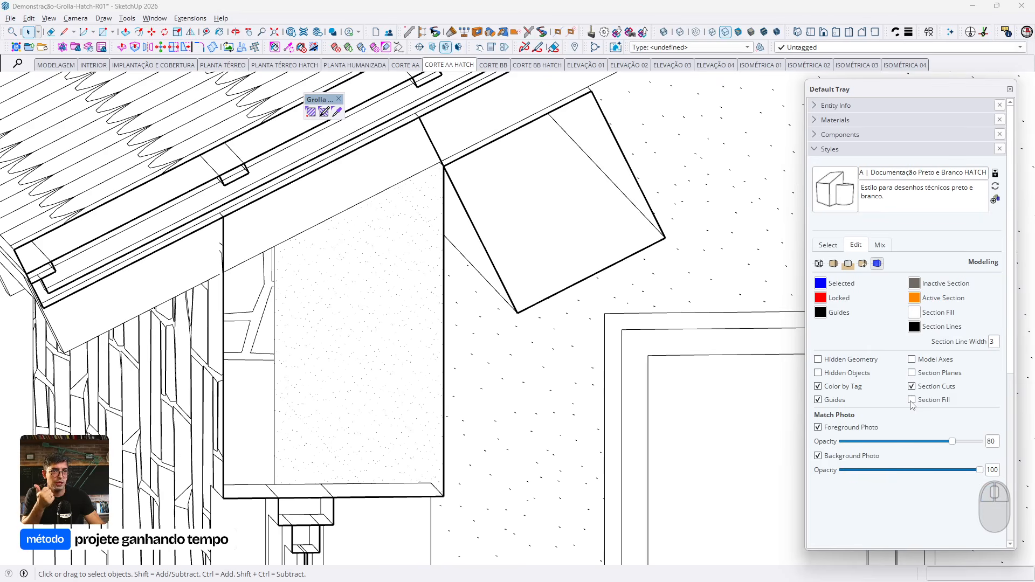
Select the CORTE AA section plane and create a group from its slice
{"action": "scroll", "coordinate": [341, 237], "scroll_direction": "down", "scroll_amount": 3}
{"action": "middle_click_drag", "start_coordinate": [342, 240], "coordinate": [408, 350]}
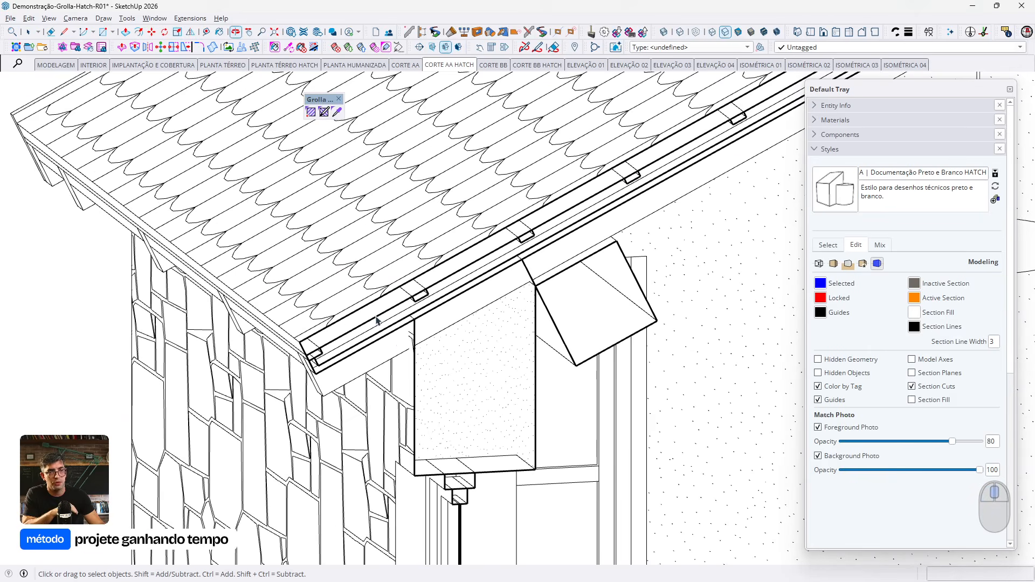
{"action": "left_click", "coordinate": [419, 358]}
{"action": "left_click", "coordinate": [416, 360]}
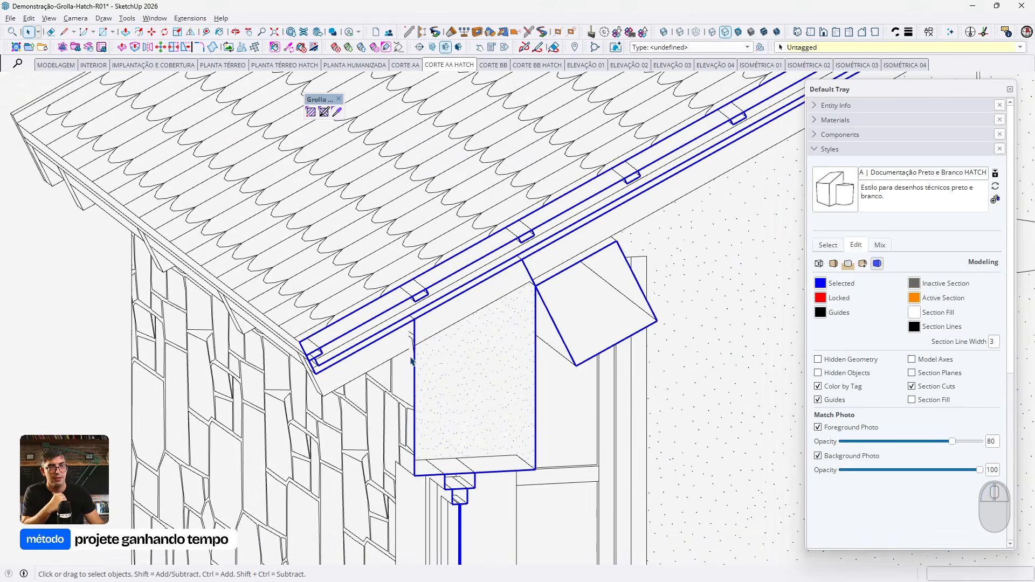
{"action": "scroll", "coordinate": [414, 358], "scroll_direction": "down", "scroll_amount": 5}
{"action": "scroll", "coordinate": [405, 323], "scroll_direction": "up", "scroll_amount": 6}
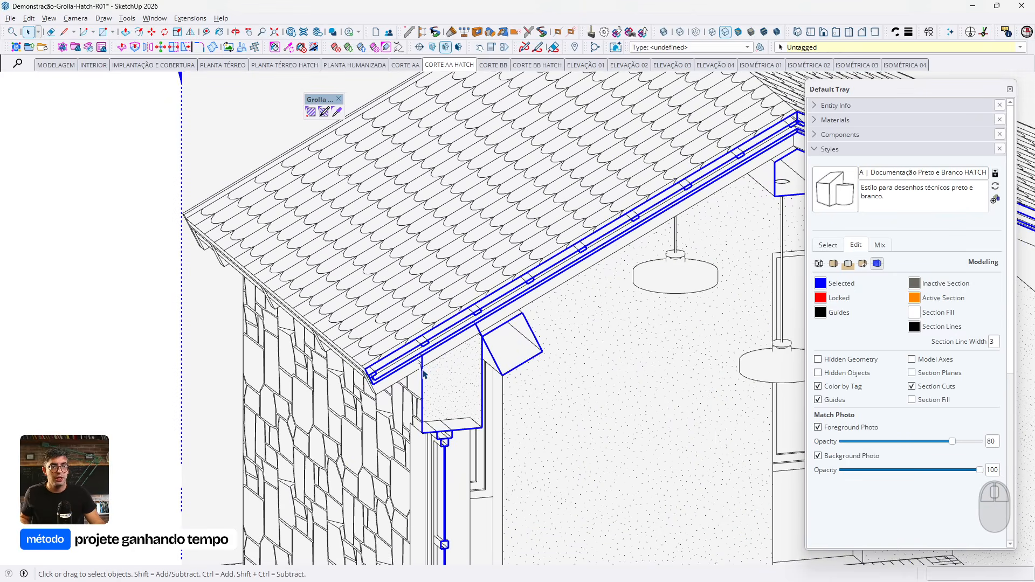
{"action": "right_click", "coordinate": [423, 374]}
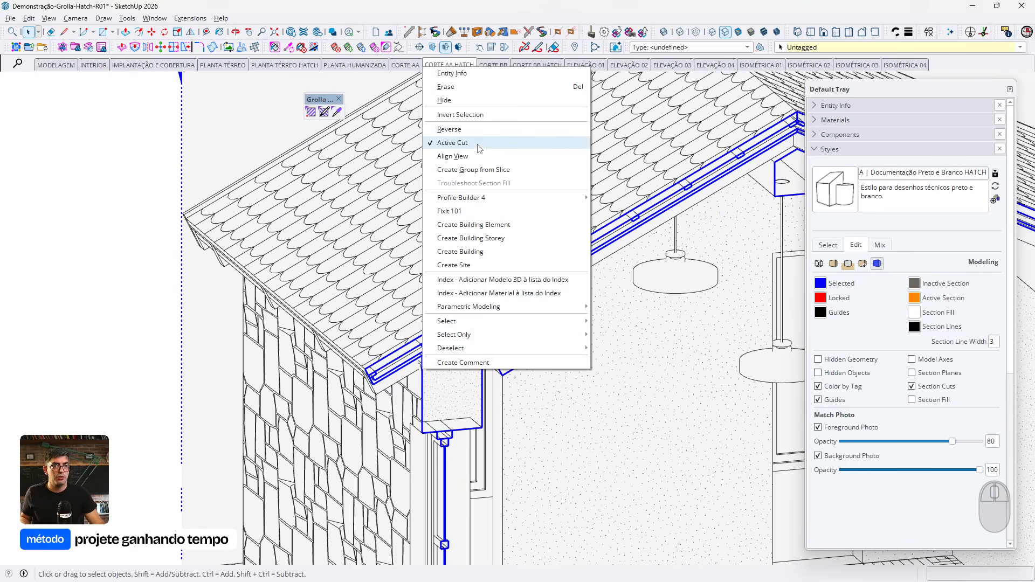
{"action": "left_click", "coordinate": [483, 169]}
Move the new slice group 0,001 m out in front of the CORTE AA section cut
{"action": "scroll", "coordinate": [405, 363], "scroll_direction": "down", "scroll_amount": 5}
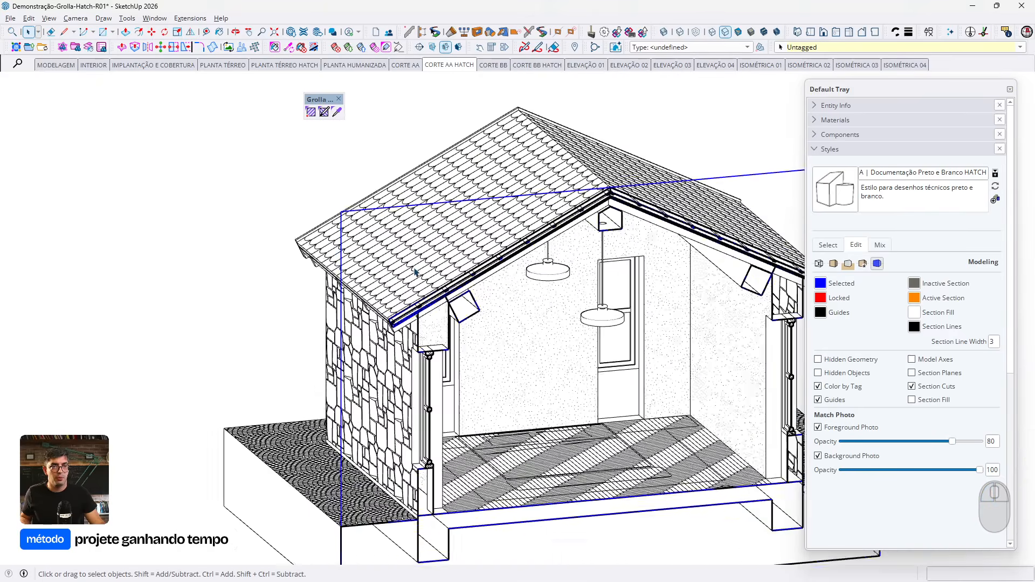
{"action": "scroll", "coordinate": [405, 363], "scroll_direction": "up", "scroll_amount": 2}
{"action": "key", "text": "m"}
{"action": "left_click", "coordinate": [307, 328]}
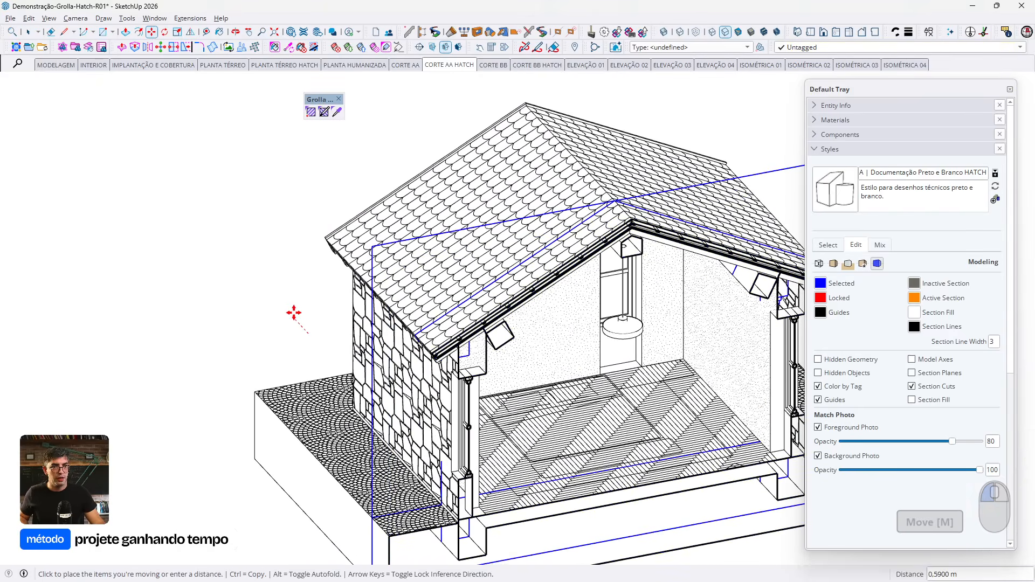
{"action": "type", "text": "0,001"}
{"action": "key", "text": "Return"}
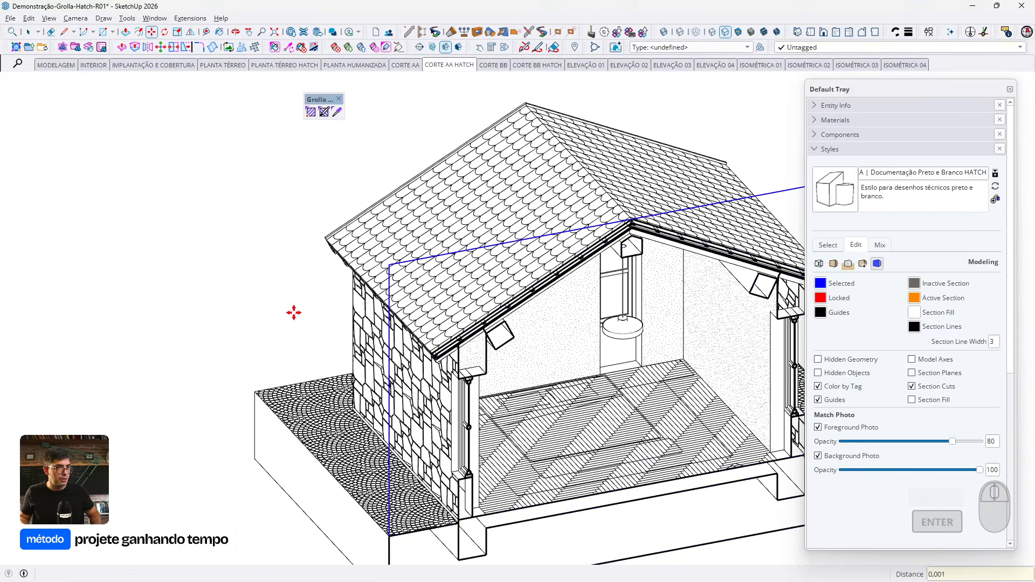
Move the slice group another 10 m along the green axis, clear of the house
{"action": "scroll", "coordinate": [232, 300], "scroll_direction": "down", "scroll_amount": 5}
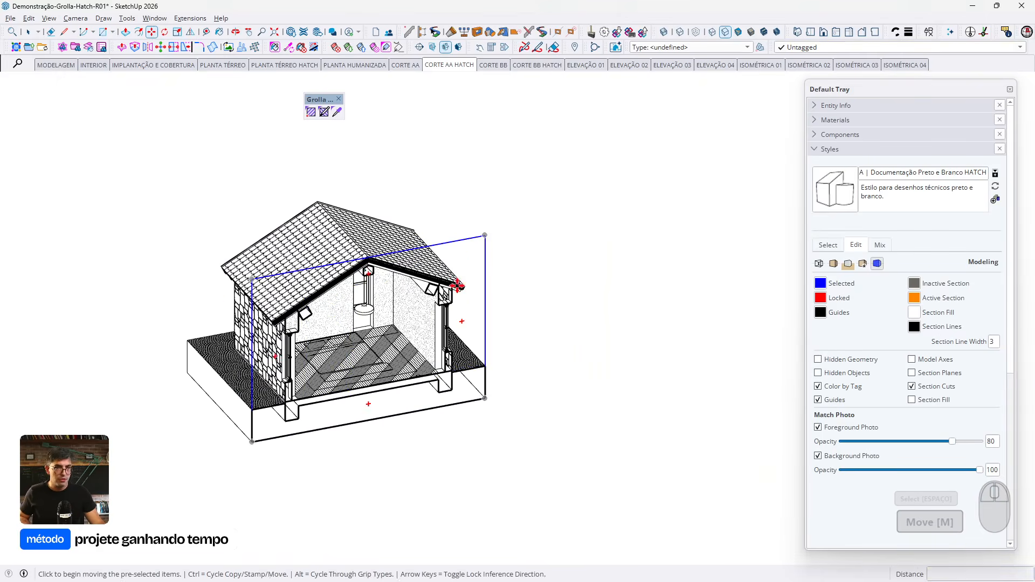
{"action": "left_click", "coordinate": [455, 282]}
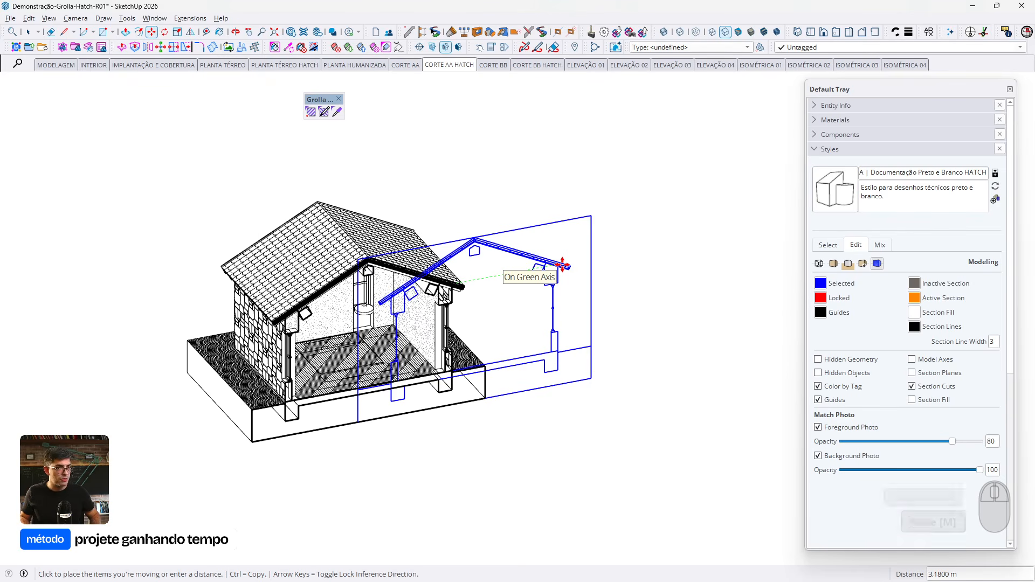
{"action": "type", "text": "10"}
{"action": "key", "text": "Return"}
{"action": "key", "text": "space"}
{"action": "scroll", "coordinate": [562, 269], "scroll_direction": "down", "scroll_amount": 2}
{"action": "scroll", "coordinate": [733, 278], "scroll_direction": "up", "scroll_amount": 5}
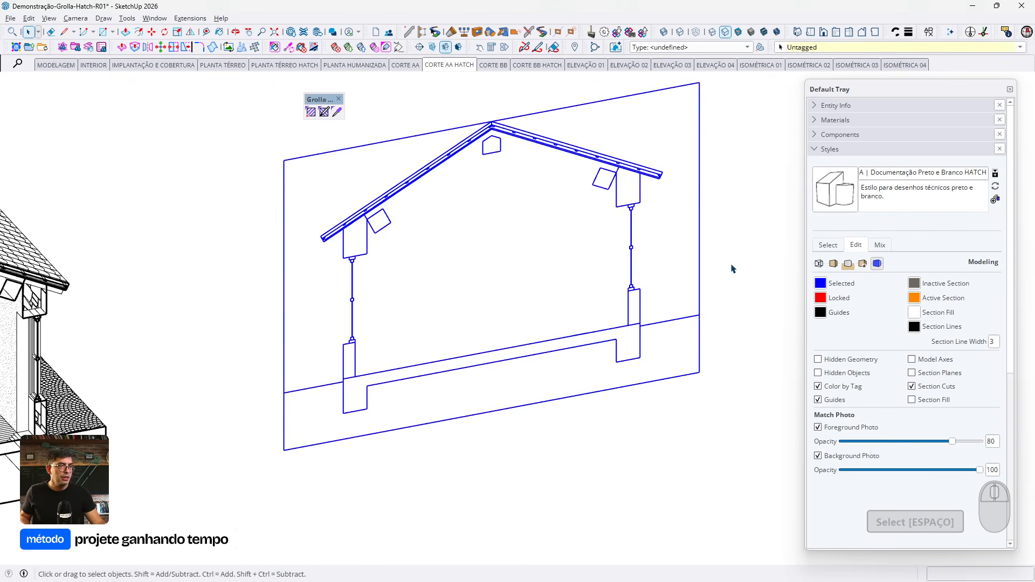
Try the photoreal materials and textured face displays on the slice group in the CORTE AA HATCH scene
{"action": "left_click", "coordinate": [777, 32]}
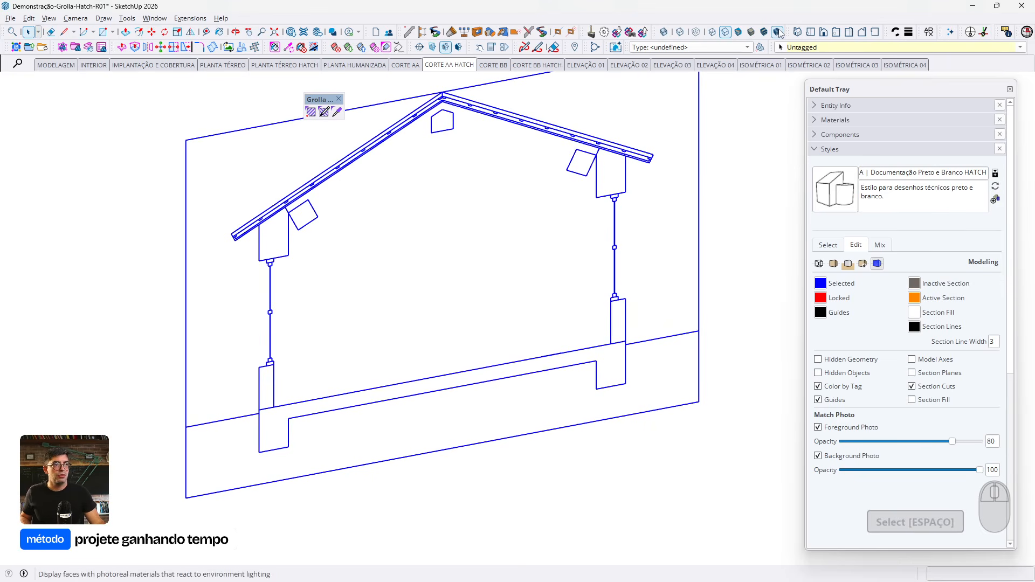
{"action": "scroll", "coordinate": [627, 272], "scroll_direction": "down", "scroll_amount": 5}
{"action": "scroll", "coordinate": [674, 144], "scroll_direction": "up", "scroll_amount": 3}
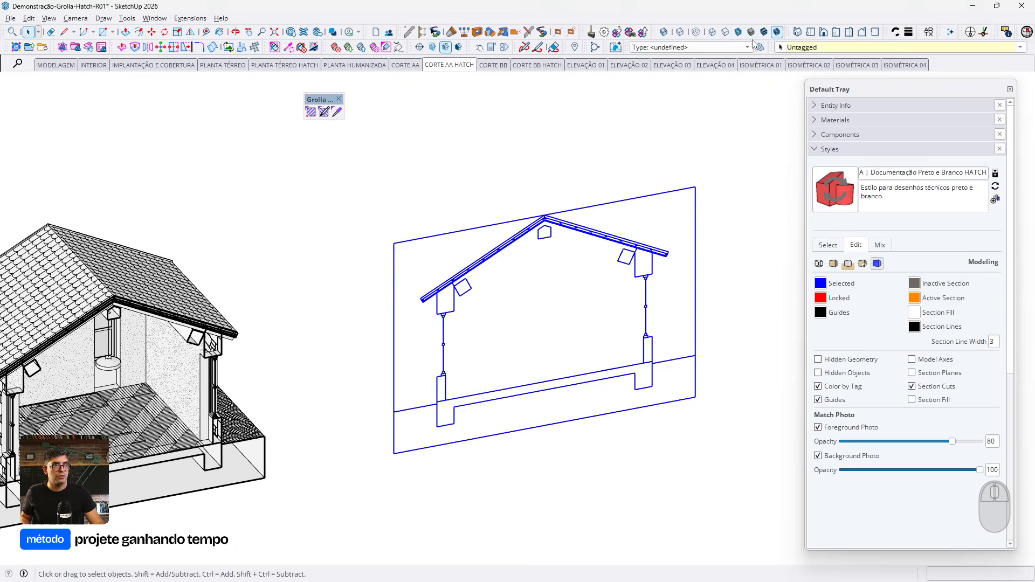
{"action": "middle_click_drag", "start_coordinate": [600, 335], "coordinate": [602, 334]}
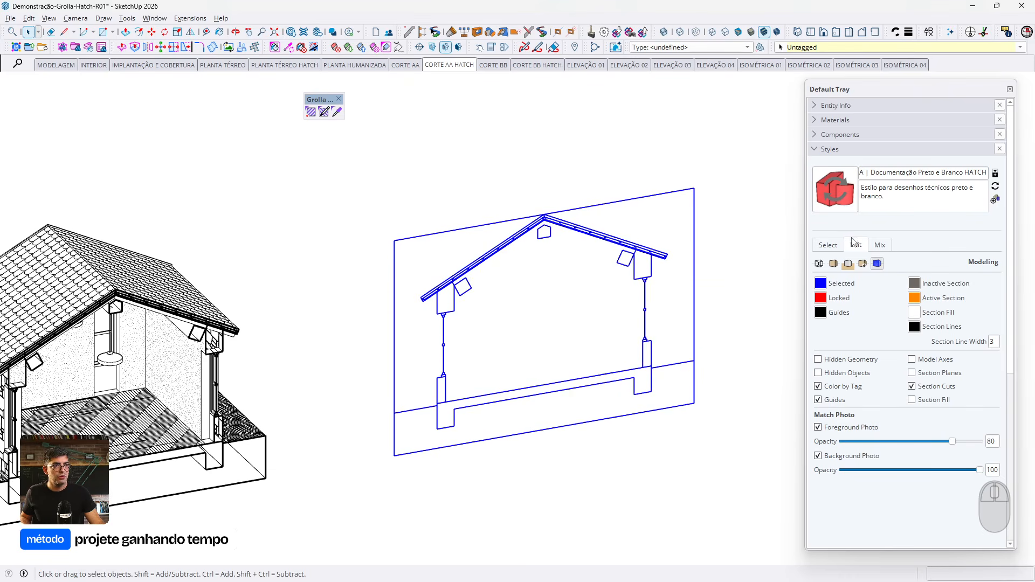
Open the MODELAGEM scene and bring the slice group's faces into close view
{"action": "left_click", "coordinate": [48, 65]}
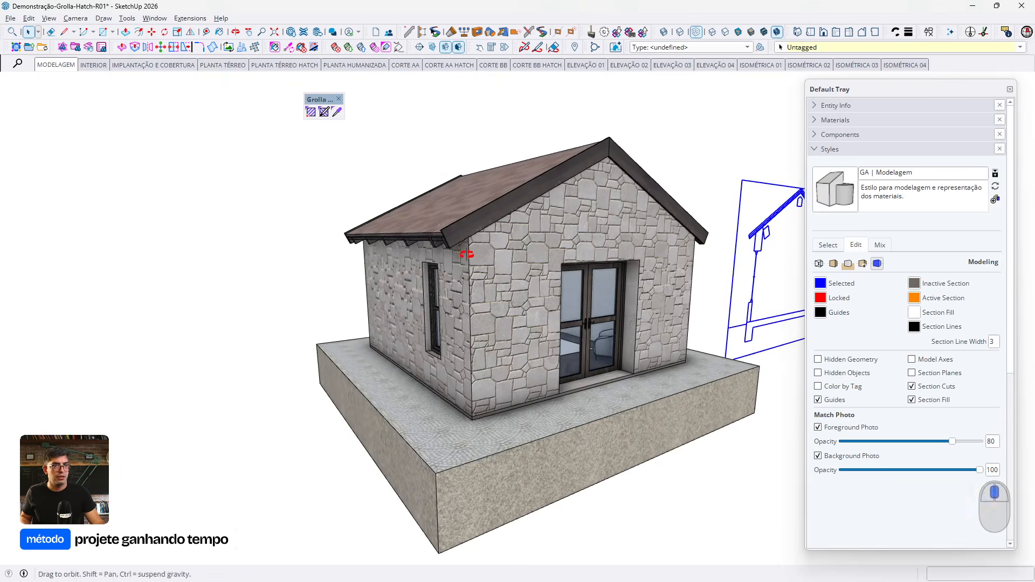
{"action": "middle_click_drag", "start_coordinate": [603, 280], "coordinate": [714, 296]}
{"action": "scroll", "coordinate": [606, 228], "scroll_direction": "up", "scroll_amount": 2}
{"action": "scroll", "coordinate": [443, 226], "scroll_direction": "down", "scroll_amount": 4}
{"action": "middle_click_drag", "start_coordinate": [443, 227], "coordinate": [642, 270]}
{"action": "scroll", "coordinate": [507, 276], "scroll_direction": "up", "scroll_amount": 4}
{"action": "scroll", "coordinate": [468, 264], "scroll_direction": "down", "scroll_amount": 3}
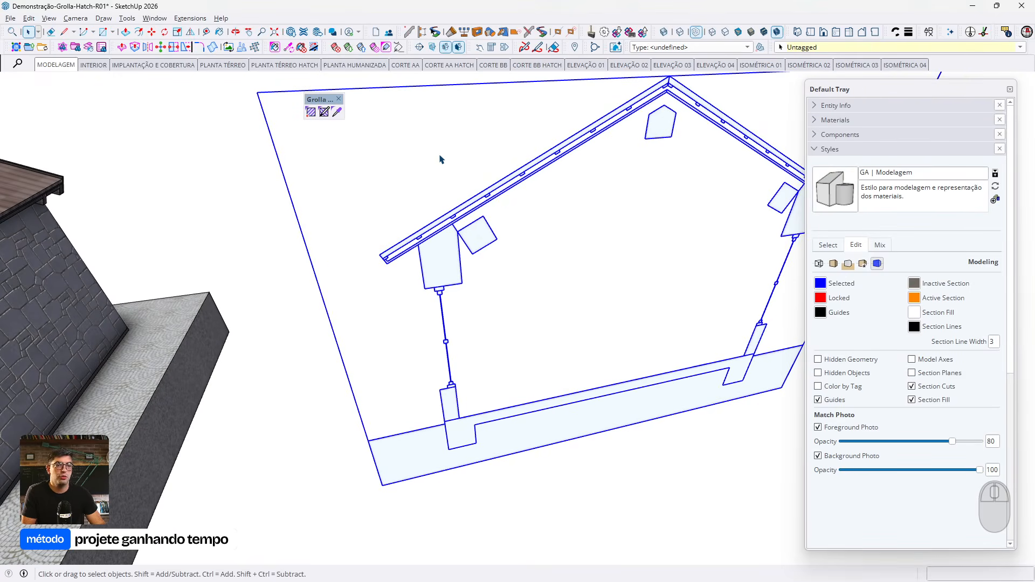
Hatch the upper and lower cut wall pieces at the slice's left side with diagonal Lines at 0.0500 m, tagged HATCH-CORTE-PAREDE
{"action": "left_click", "coordinate": [310, 112]}
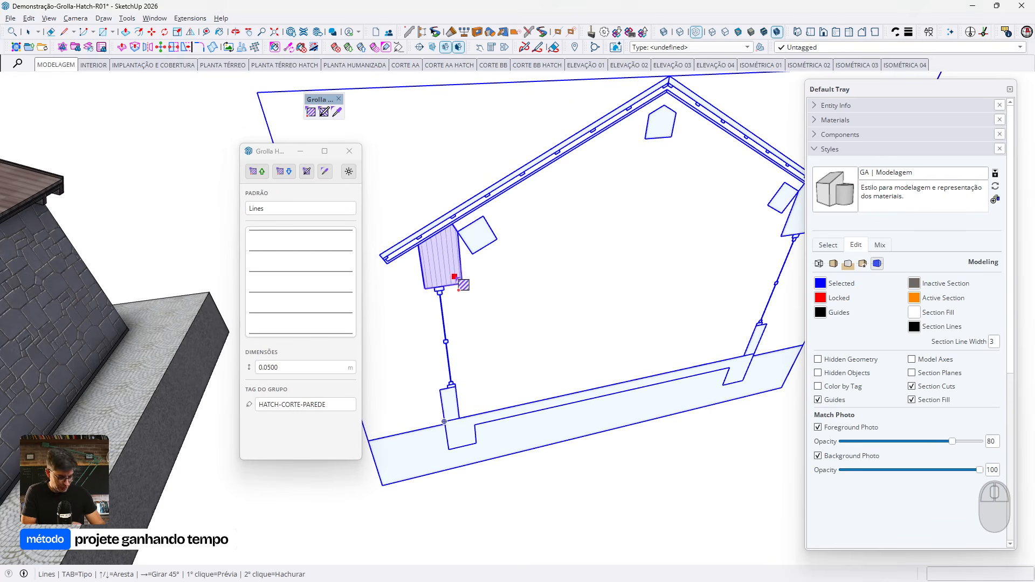
{"action": "key", "text": "Right"}
{"action": "left_click", "coordinate": [473, 359]}
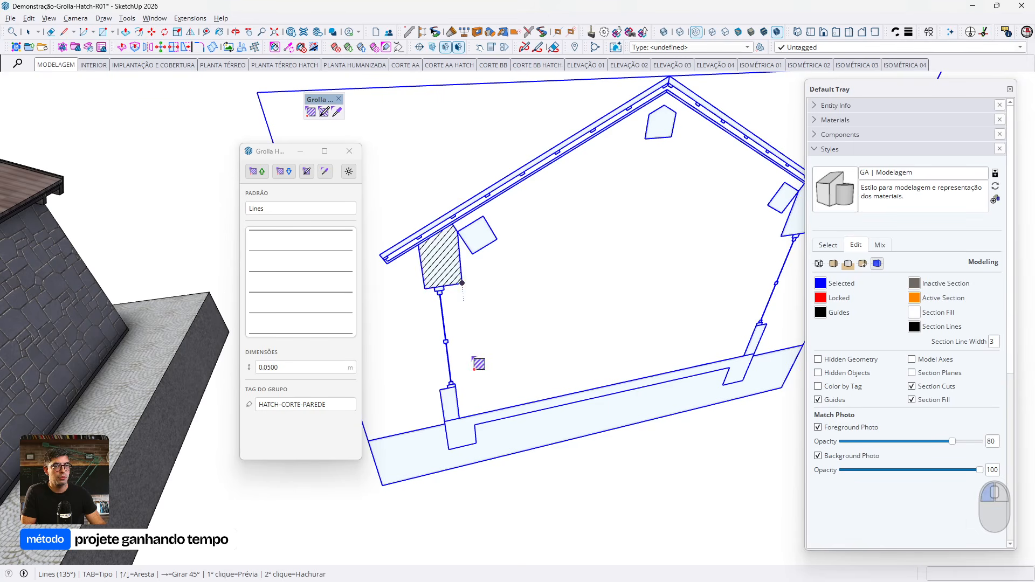
{"action": "key", "text": "Right"}
{"action": "scroll", "coordinate": [449, 416], "scroll_direction": "up", "scroll_amount": 2}
{"action": "key", "text": "Right"}
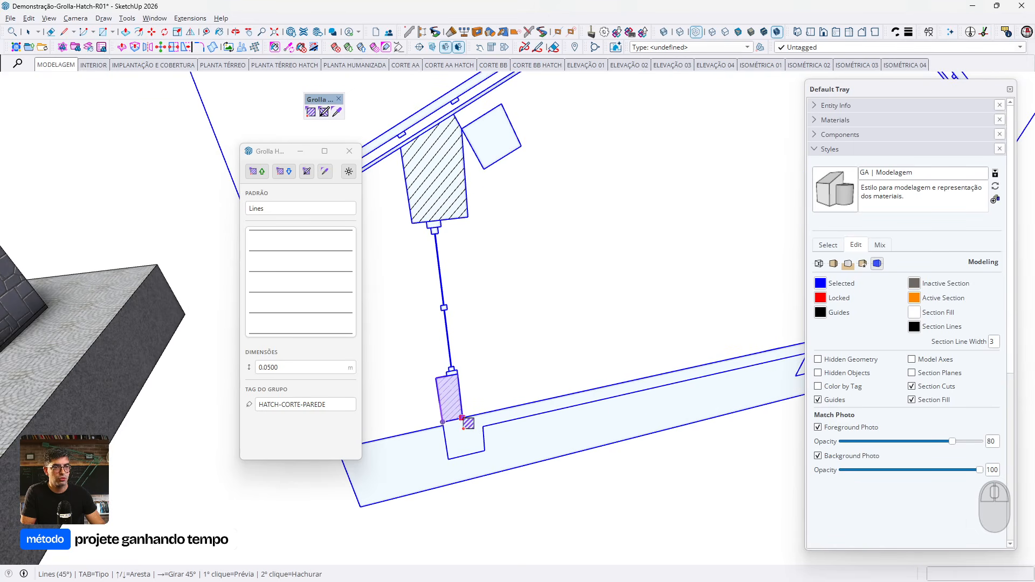
Hatch the lower and upper cut wall pieces on the slice's opposite side with the same diagonal Lines pattern
{"action": "scroll", "coordinate": [415, 375], "scroll_direction": "down", "scroll_amount": 5}
{"action": "scroll", "coordinate": [604, 334], "scroll_direction": "up", "scroll_amount": 6}
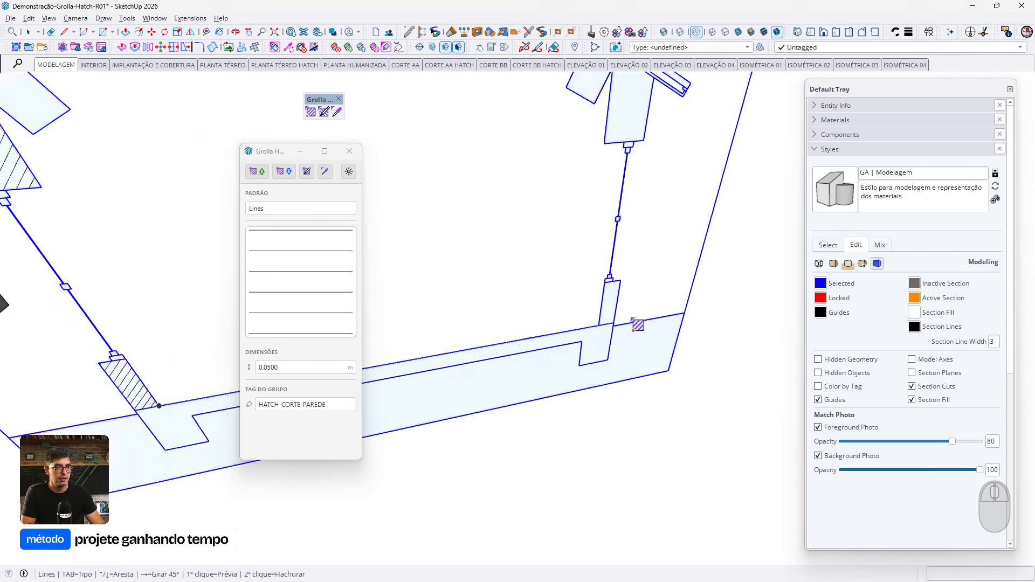
{"action": "left_click", "coordinate": [592, 341]}
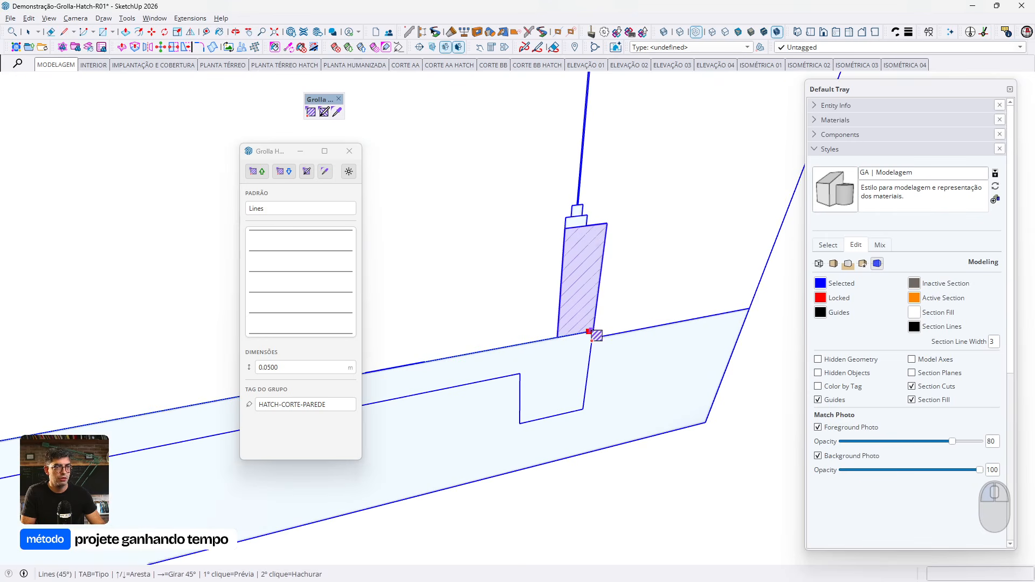
{"action": "left_click", "coordinate": [593, 340]}
{"action": "scroll", "coordinate": [591, 340], "scroll_direction": "down", "scroll_amount": 3}
{"action": "left_click", "coordinate": [583, 136]}
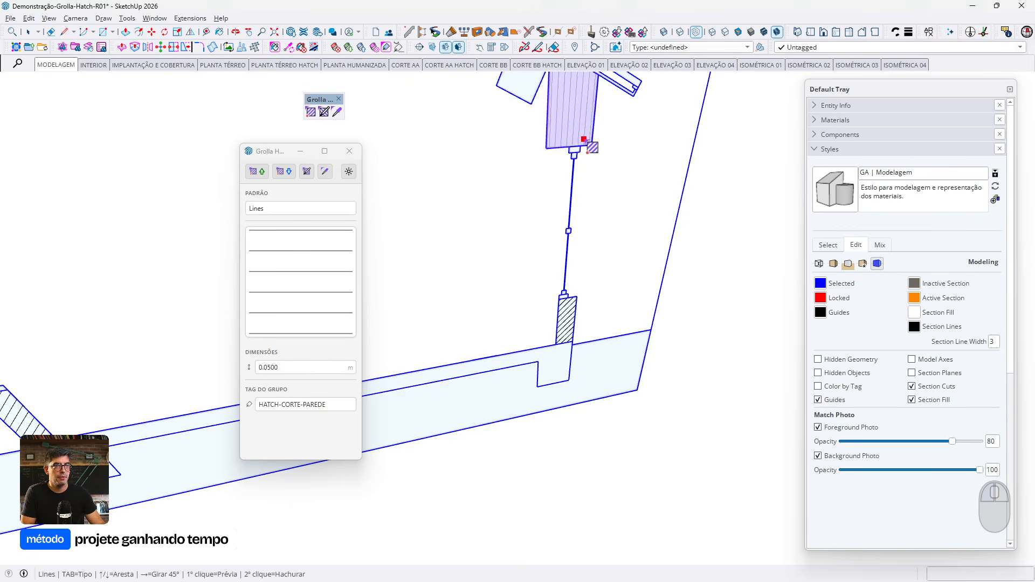
{"action": "key", "text": "Right"}
{"action": "left_click", "coordinate": [593, 146]}
Create the hatch group tag HATCH-CORTE-CONCRETO and set the hatch pattern to Concrete
{"action": "scroll", "coordinate": [609, 216], "scroll_direction": "down", "scroll_amount": 5}
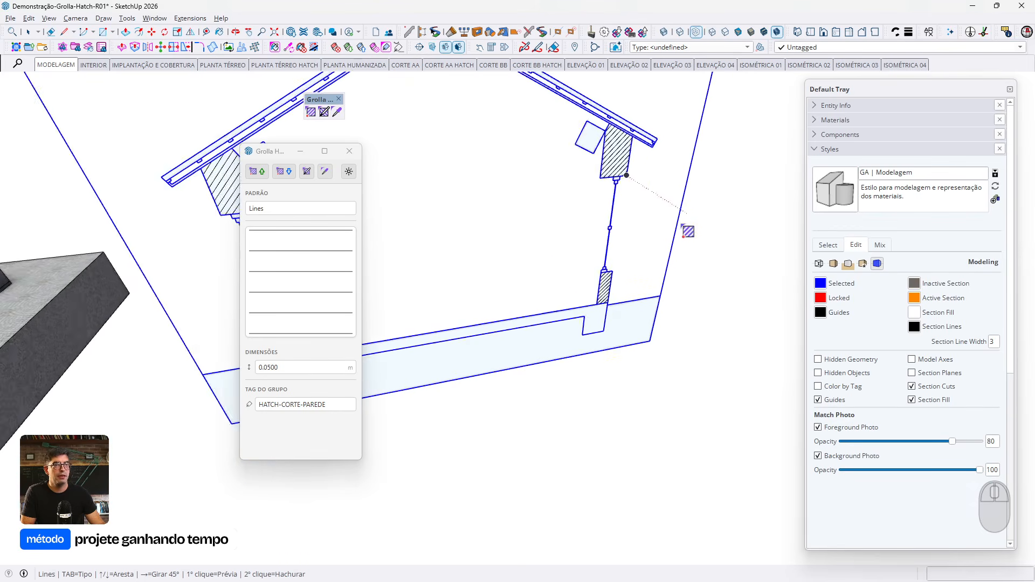
{"action": "scroll", "coordinate": [583, 296], "scroll_direction": "down", "scroll_amount": 2}
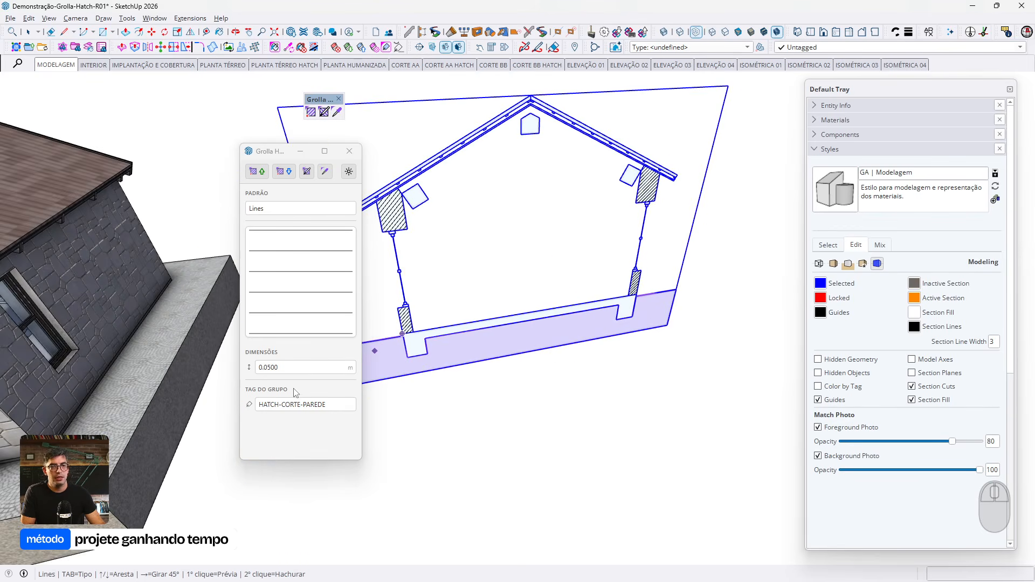
{"action": "double_click", "coordinate": [307, 406]}
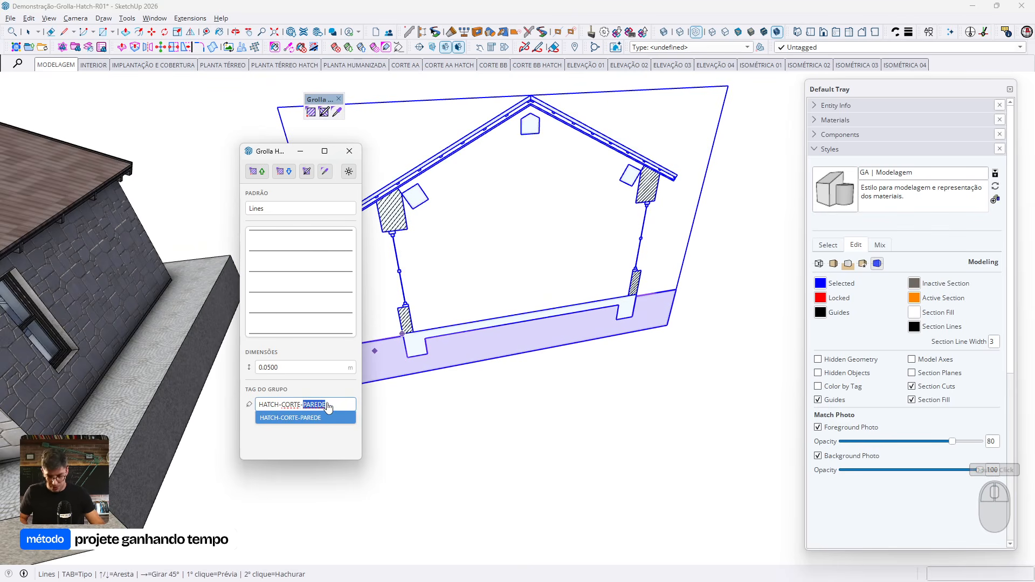
{"action": "type", "text": "CONCRETO"}
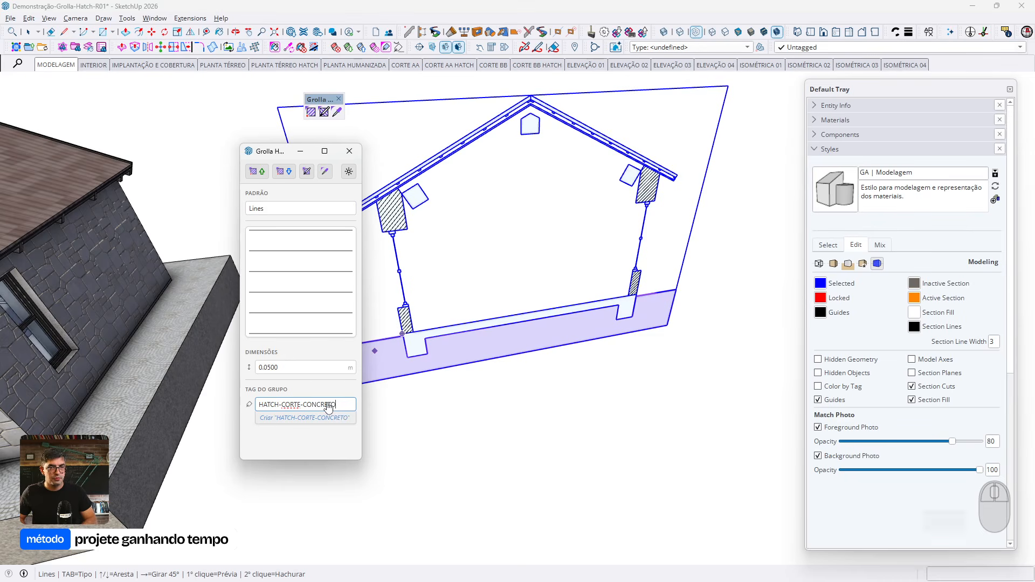
{"action": "left_click", "coordinate": [326, 418]}
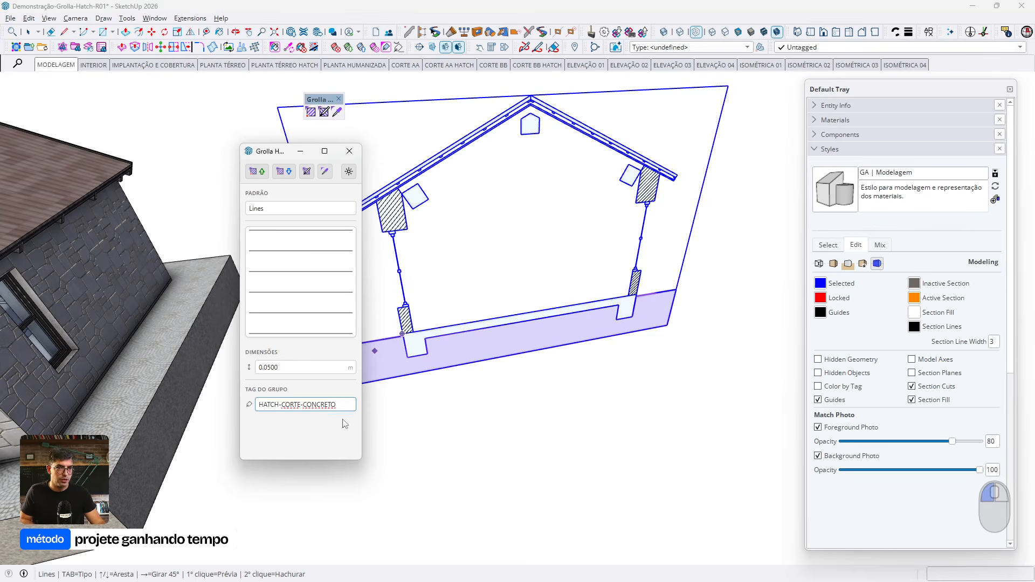
{"action": "left_click", "coordinate": [486, 357]}
{"action": "left_click", "coordinate": [280, 208]}
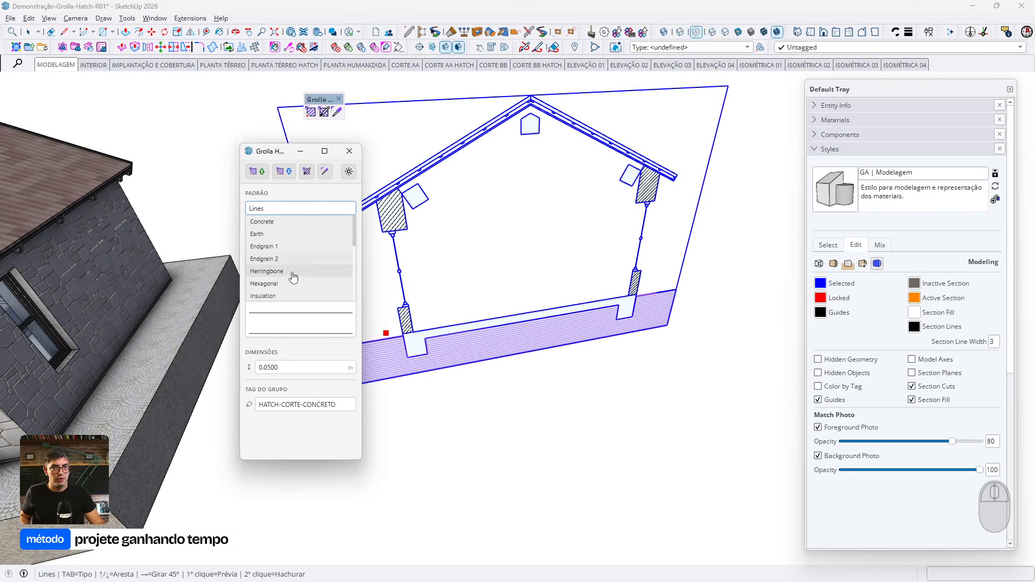
{"action": "scroll", "coordinate": [294, 275], "scroll_direction": "down", "scroll_amount": 5}
{"action": "scroll", "coordinate": [291, 258], "scroll_direction": "up", "scroll_amount": 10}
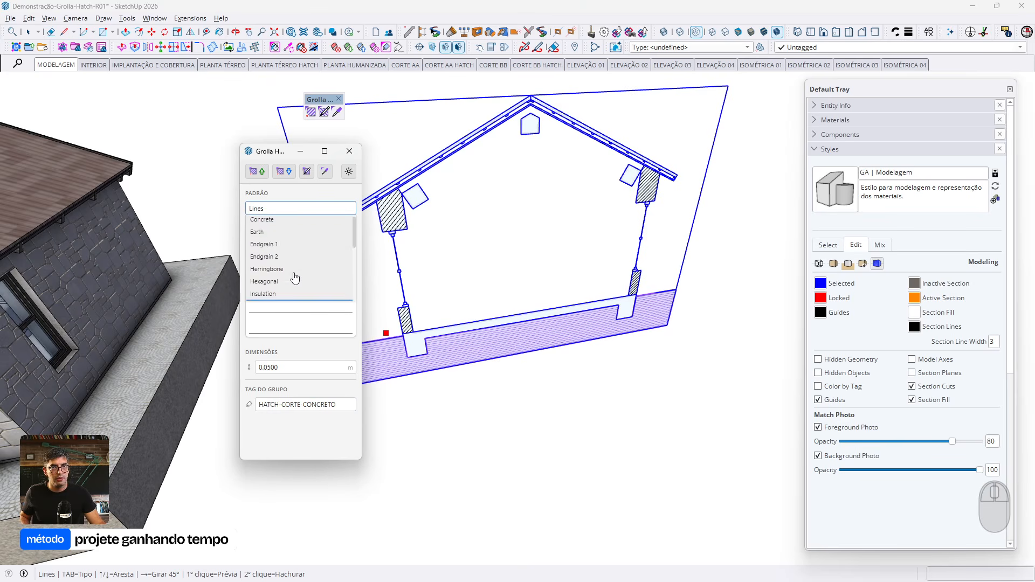
{"action": "left_click", "coordinate": [289, 223]}
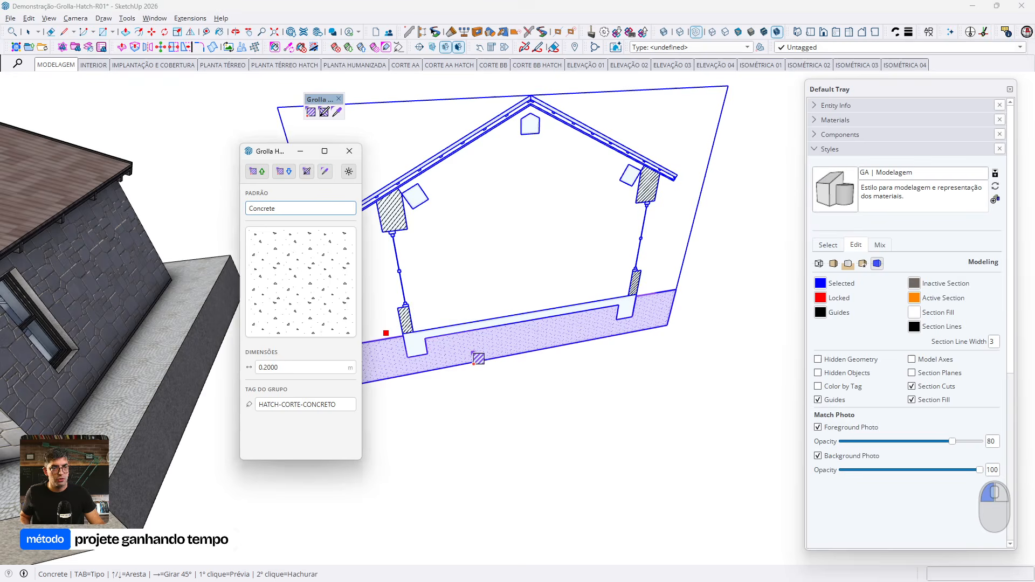
Try the Concrete hatch on the ground area below the floor slab, and erase it again
{"action": "left_click", "coordinate": [474, 363]}
{"action": "scroll", "coordinate": [432, 351], "scroll_direction": "up", "scroll_amount": 1}
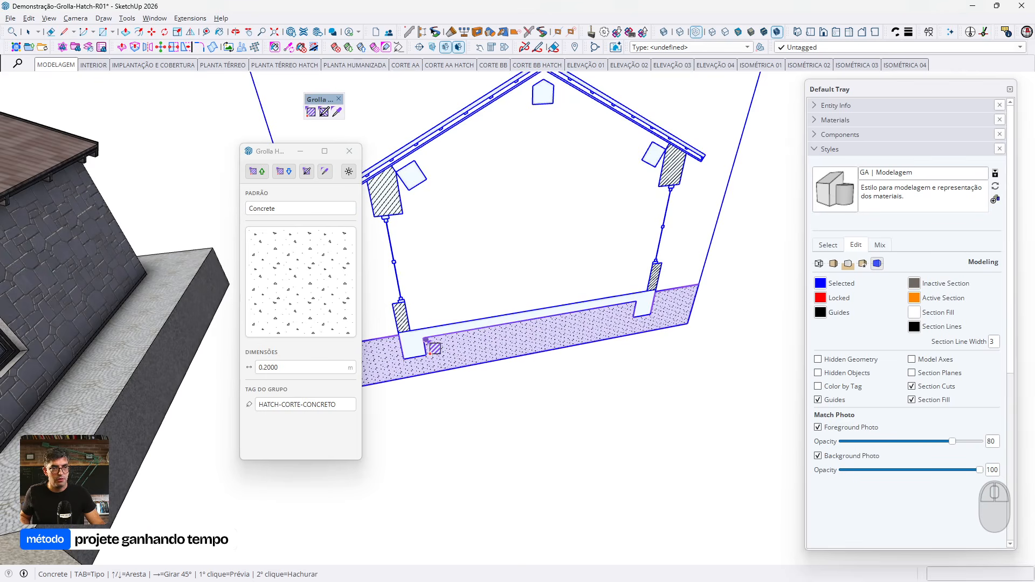
{"action": "scroll", "coordinate": [420, 347], "scroll_direction": "up", "scroll_amount": 2}
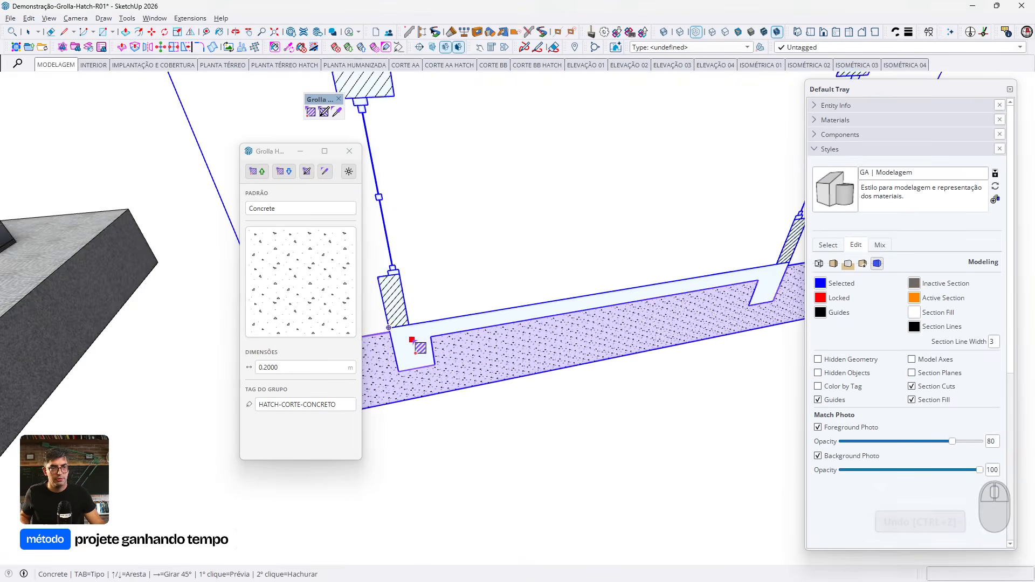
{"action": "key", "text": "ctrl+z"}
{"action": "key", "text": "Escape"}
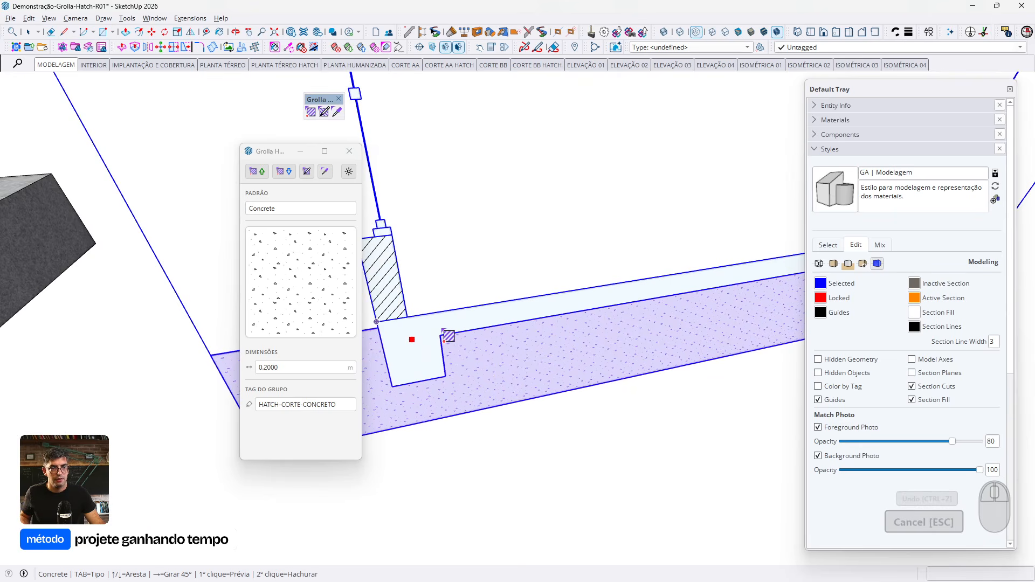
{"action": "key", "text": "space"}
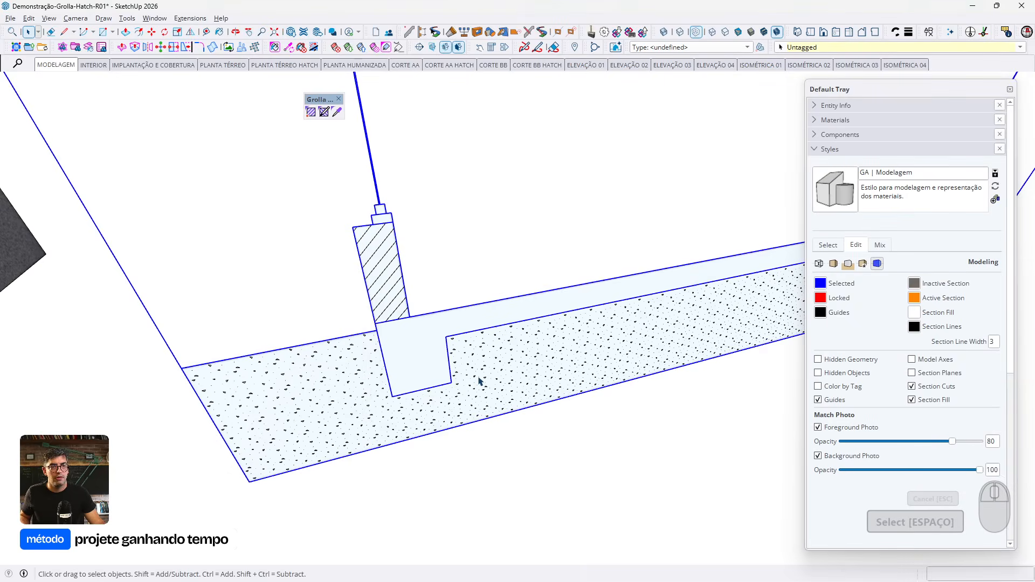
{"action": "key", "text": "d"}
{"action": "key", "text": "e"}
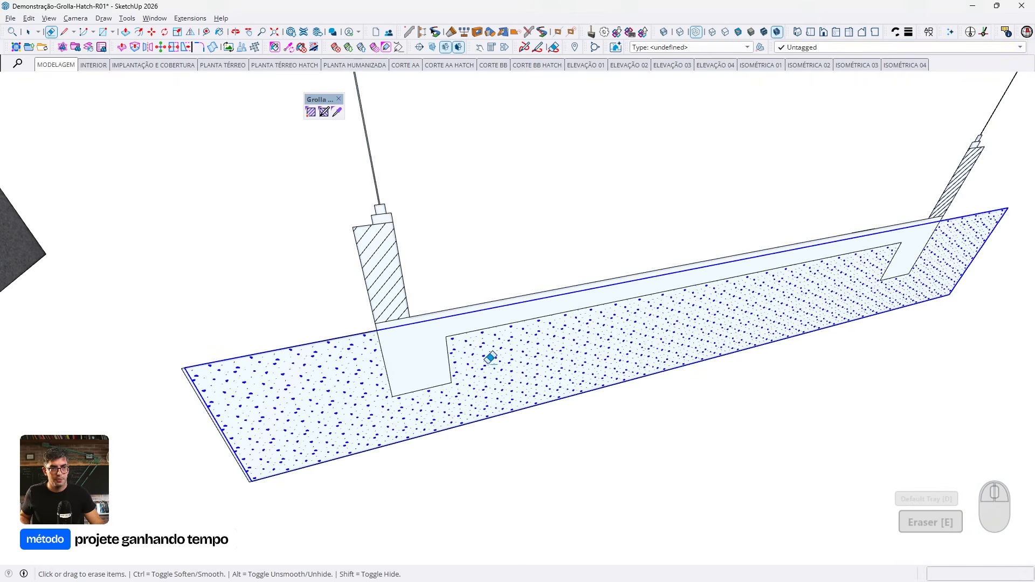
{"action": "left_click", "coordinate": [482, 363]}
{"action": "key", "text": "space"}
Hatch the floor slab and its footings with the Concrete pattern at 0.2000 m, tagged HATCH-CORTE-CONCRETO
{"action": "left_click", "coordinate": [311, 111]}
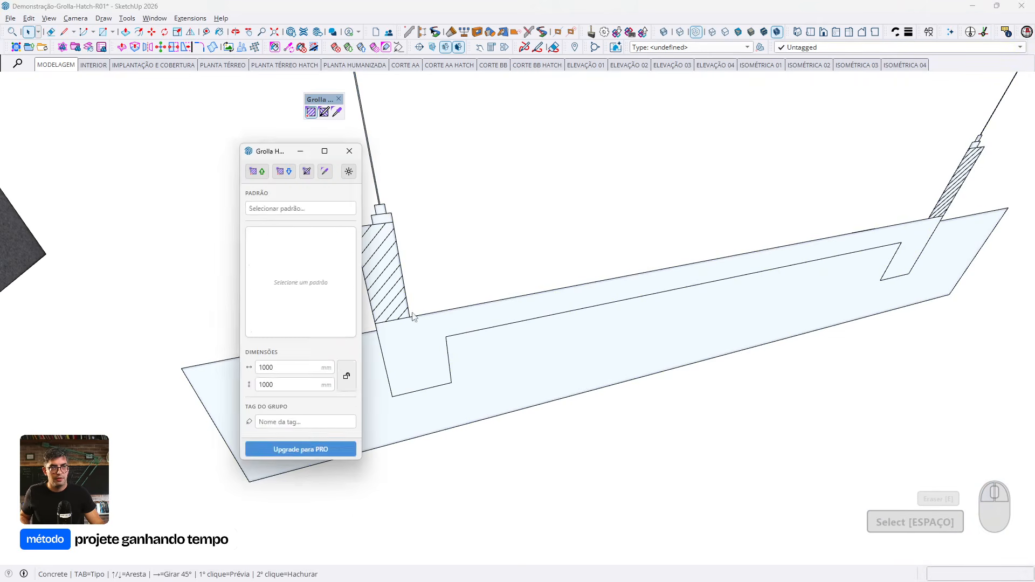
{"action": "left_click", "coordinate": [434, 362]}
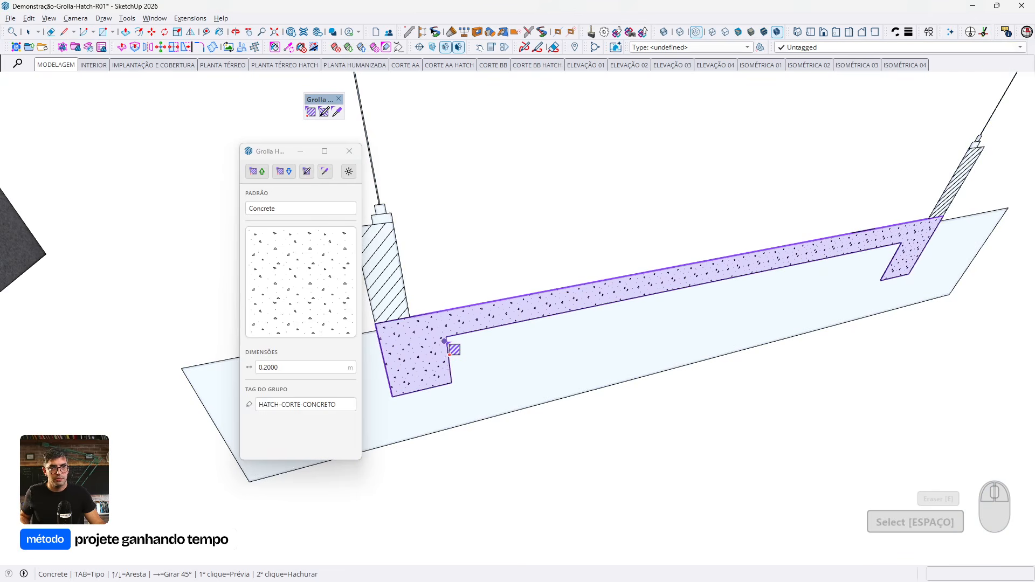
{"action": "left_click", "coordinate": [453, 349]}
{"action": "middle_click_drag", "start_coordinate": [485, 365], "coordinate": [369, 385]}
Hatch the ground area around and below the concrete footings with the Earth pattern at 0.6000 m
{"action": "left_click", "coordinate": [312, 113]}
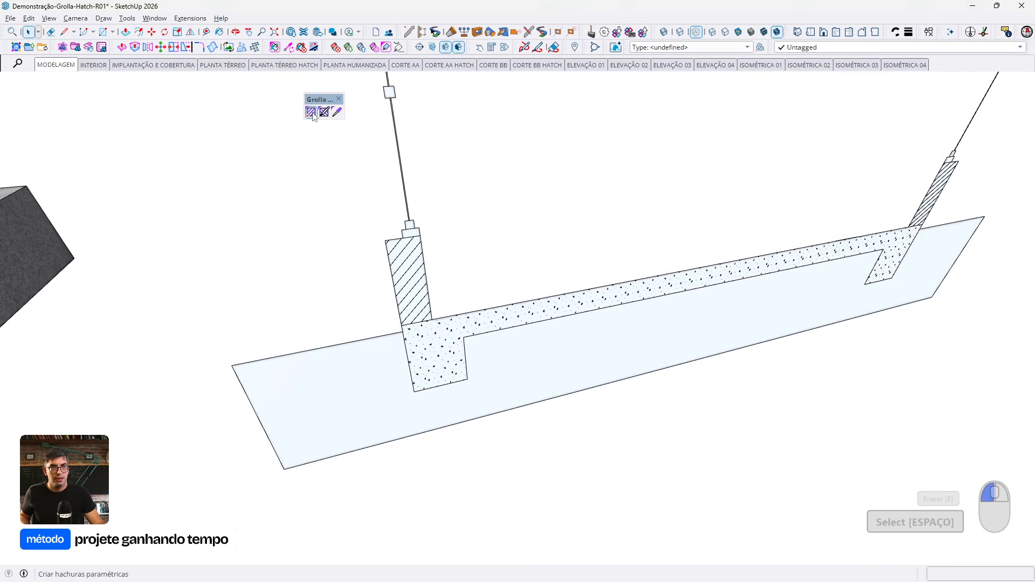
{"action": "left_click", "coordinate": [300, 209]}
{"action": "left_click", "coordinate": [296, 241]}
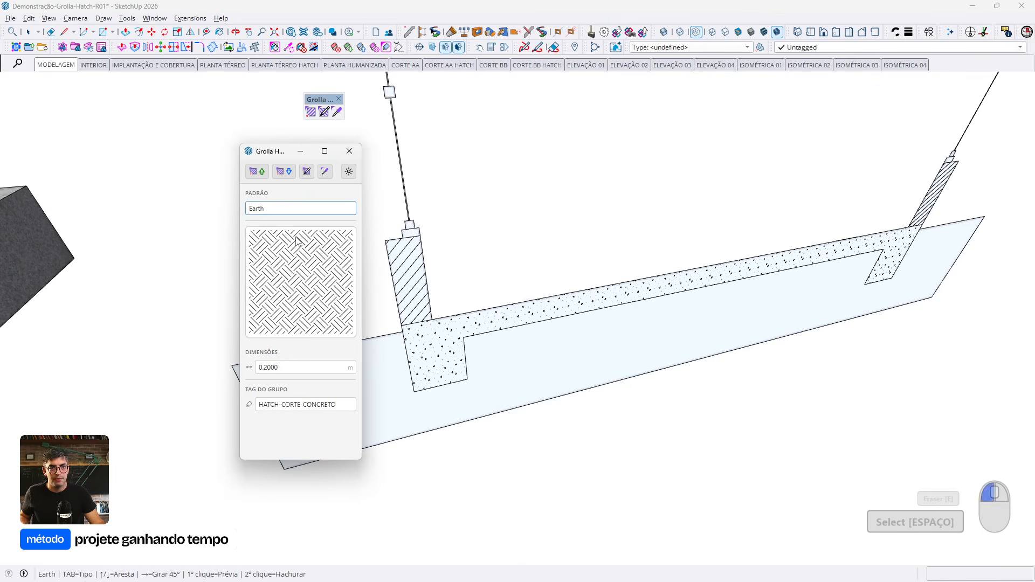
{"action": "left_click", "coordinate": [525, 378]}
{"action": "left_click", "coordinate": [465, 369]}
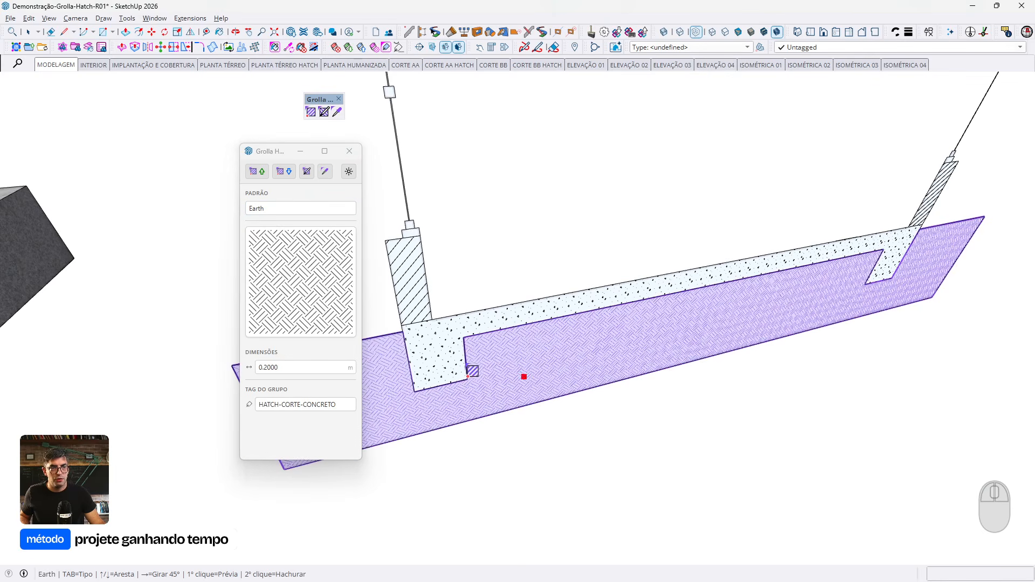
{"action": "left_click_drag", "start_coordinate": [298, 363], "coordinate": [243, 368]}
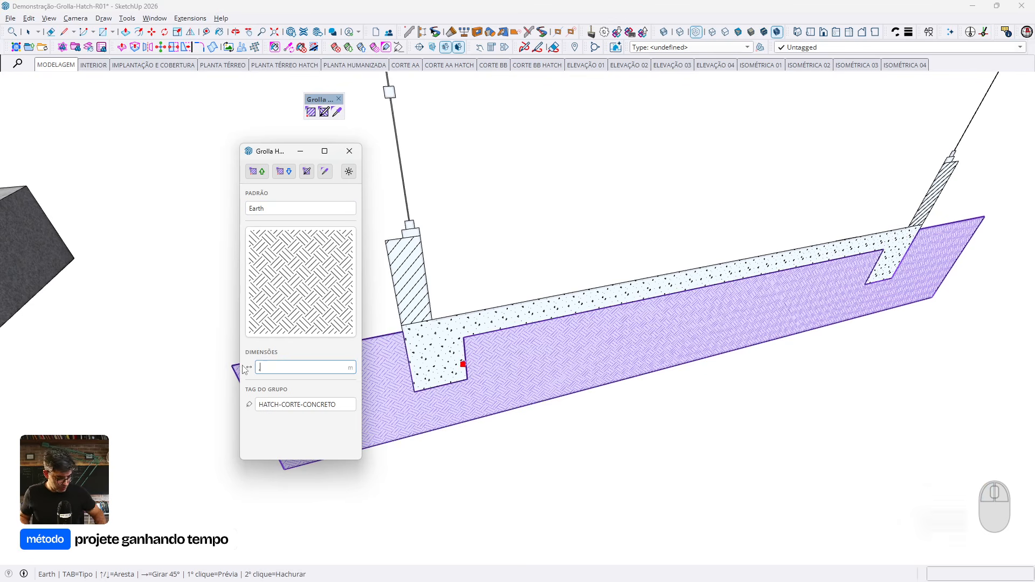
{"action": "type", "text": "0.6"}
{"action": "key", "text": "Tab"}
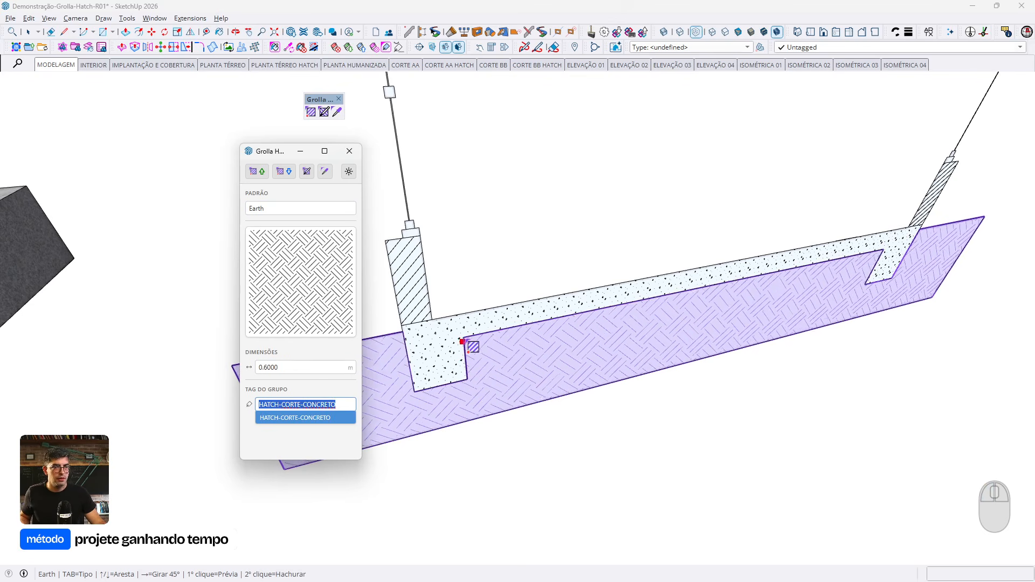
{"action": "left_click", "coordinate": [462, 342]}
{"action": "key", "text": "space"}
{"action": "scroll", "coordinate": [642, 361], "scroll_direction": "down", "scroll_amount": 5}
{"action": "mouse_move", "coordinate": [666, 363]}
{"action": "middle_mouse_down"}
{"action": "mouse_move", "coordinate": [674, 365]}
{"action": "mouse_move", "coordinate": [584, 365]}
{"action": "mouse_move", "coordinate": [562, 351]}
{"action": "mouse_move", "coordinate": [619, 421]}
{"action": "middle_mouse_up"}
{"action": "scroll", "coordinate": [584, 365], "scroll_direction": "up", "scroll_amount": 2}
{"action": "scroll", "coordinate": [584, 366], "scroll_direction": "up", "scroll_amount": 1}
{"action": "left_click", "coordinate": [585, 365]}
{"action": "double_click", "coordinate": [565, 361]}
{"action": "key", "text": "d"}
{"action": "key", "text": "d"}
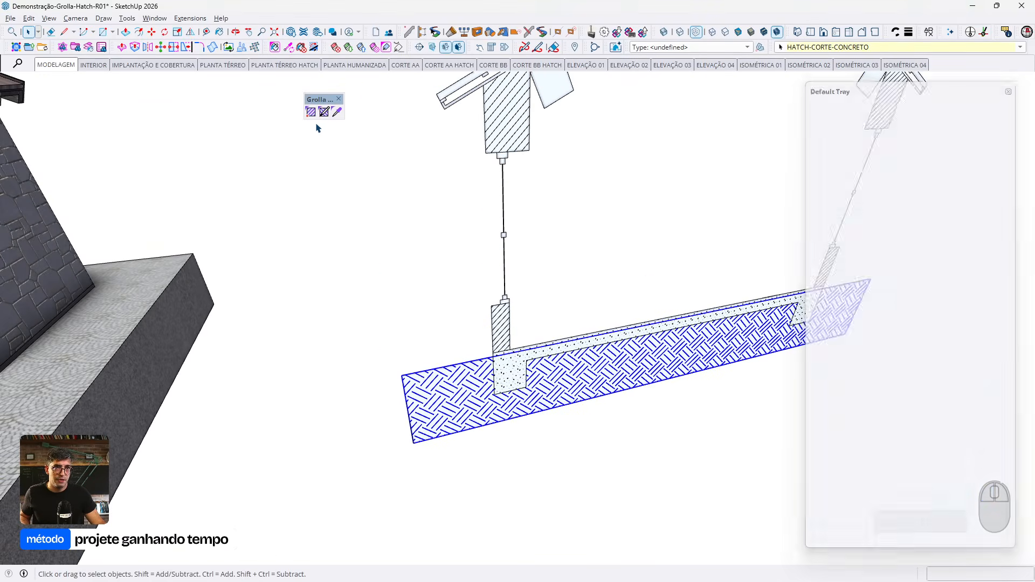
{"action": "left_click", "coordinate": [311, 112]}
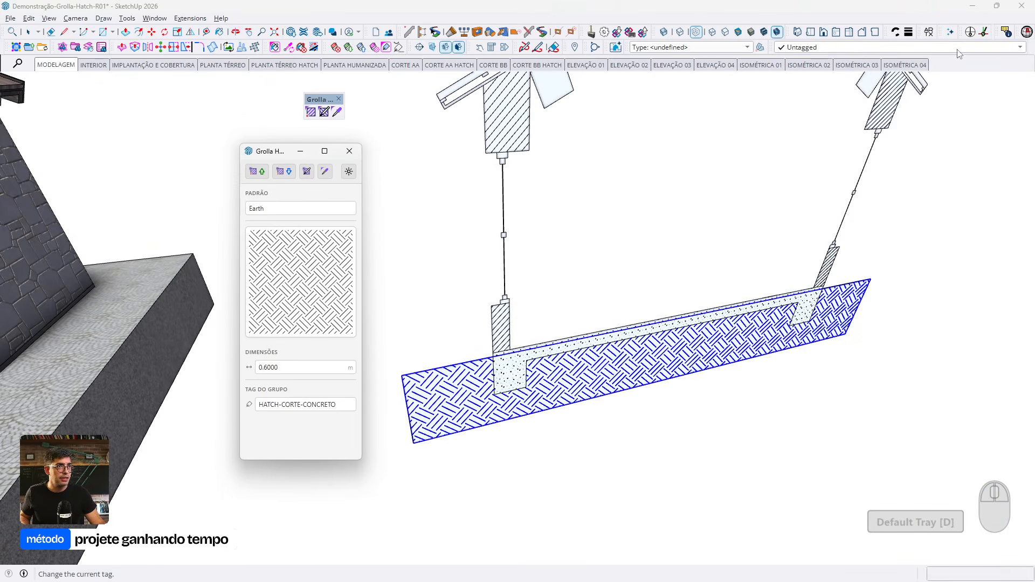
{"action": "middle_click_drag", "start_coordinate": [974, 115], "coordinate": [857, 170]}
{"action": "key", "text": "f"}
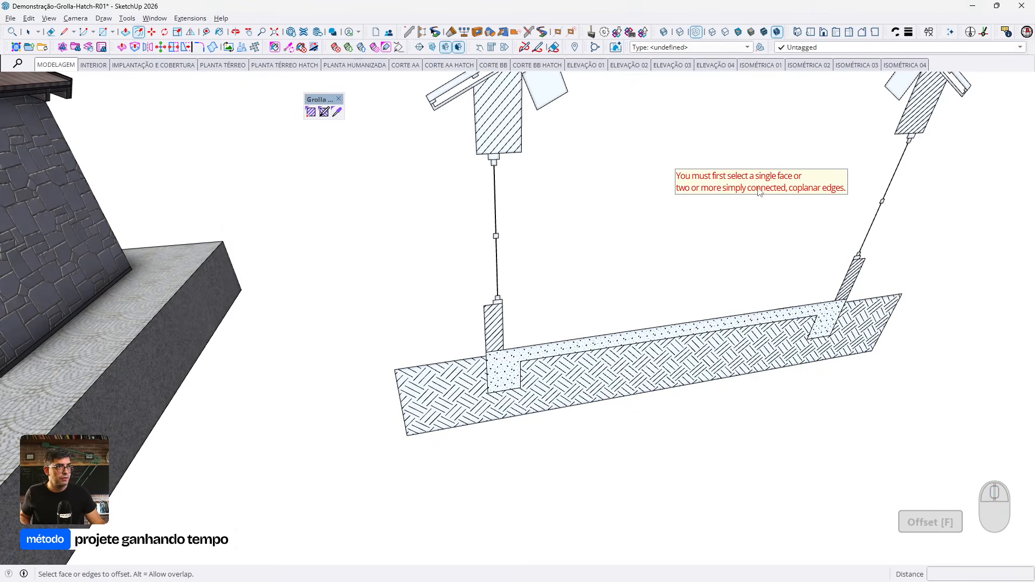
{"action": "key", "text": "space"}
Create a new tag named HATCH-CORTE-TERRA for the earth hatch
{"action": "left_click", "coordinate": [776, 338]}
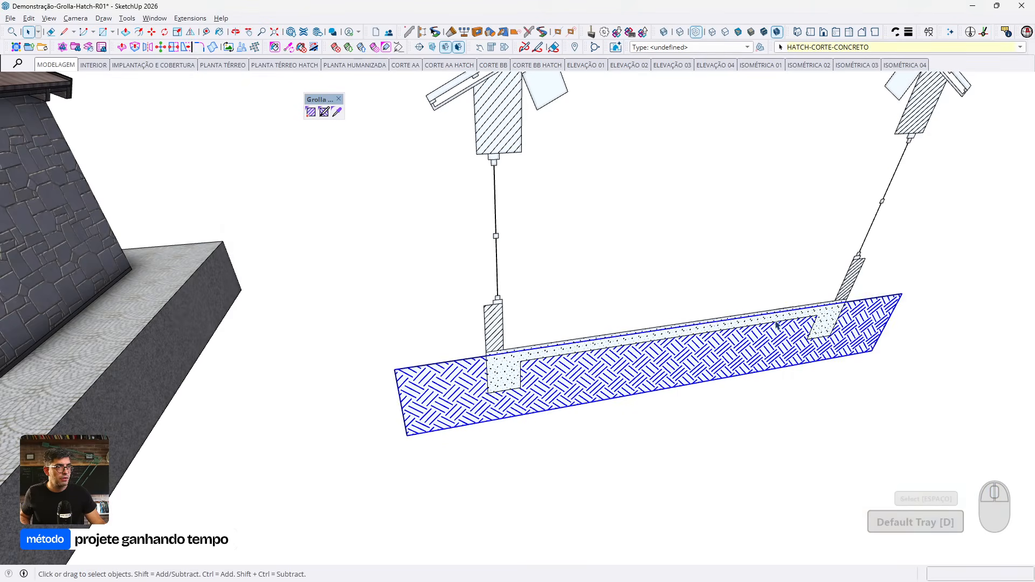
{"action": "key", "text": "d"}
{"action": "left_click", "coordinate": [834, 151]}
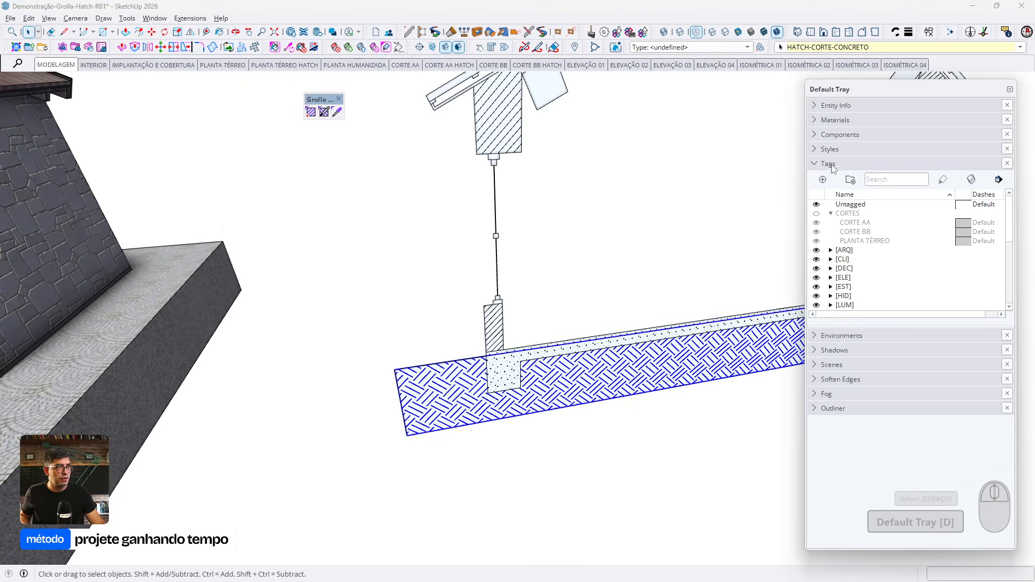
{"action": "scroll", "coordinate": [858, 243], "scroll_direction": "down", "scroll_amount": 5}
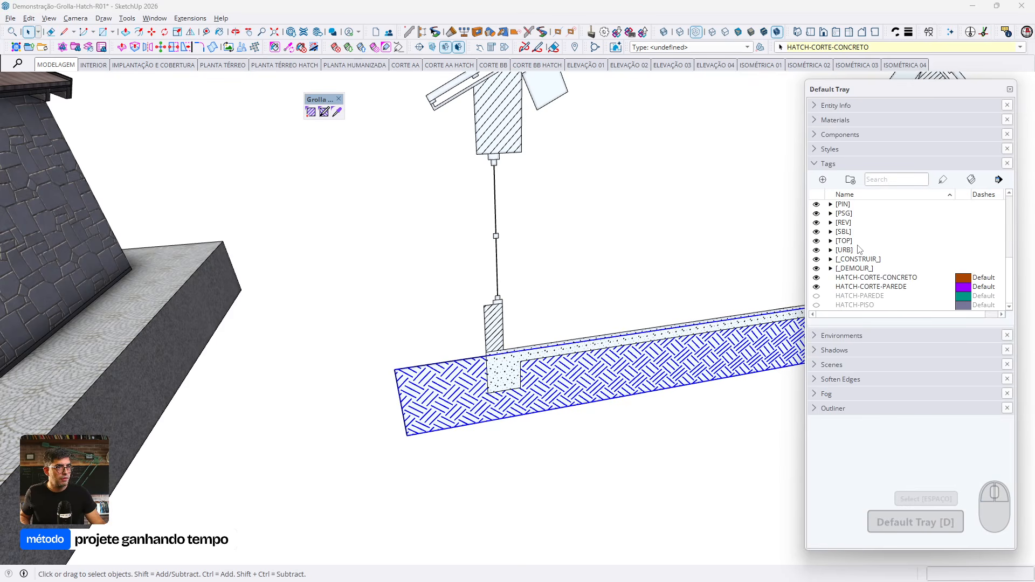
{"action": "left_click", "coordinate": [868, 287]}
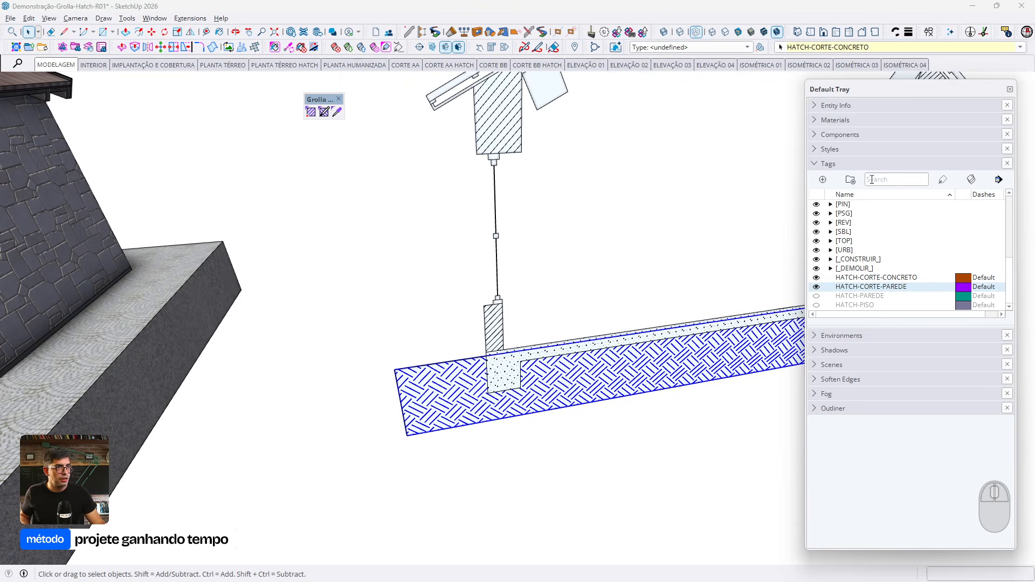
{"action": "left_click", "coordinate": [824, 181]}
{"action": "type", "text": "ha"}
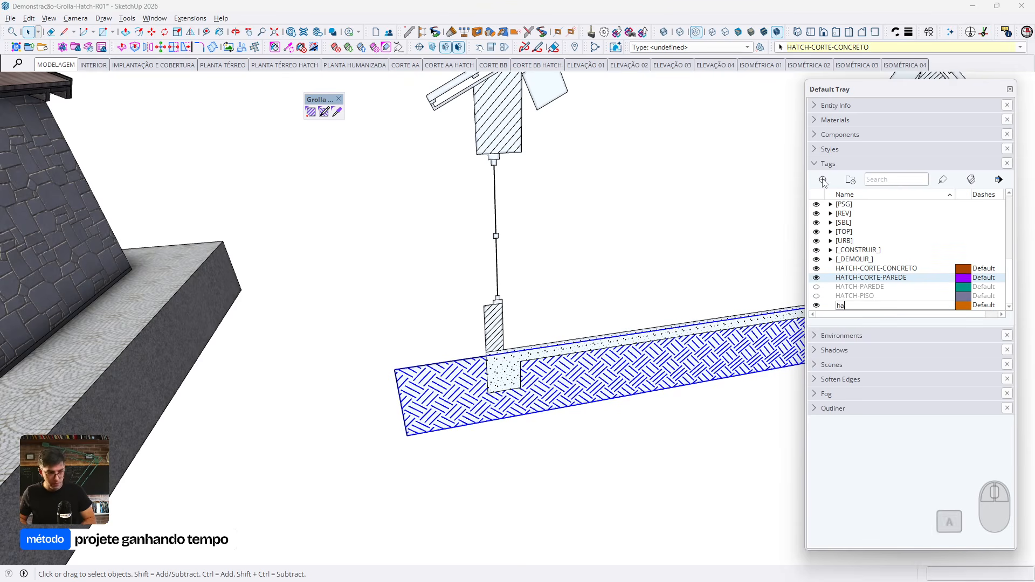
{"action": "key", "text": "Caps_Lock"}
{"action": "key", "text": "BackSpace"}
{"action": "key", "text": "BackSpace"}
{"action": "type", "text": "HACH"}
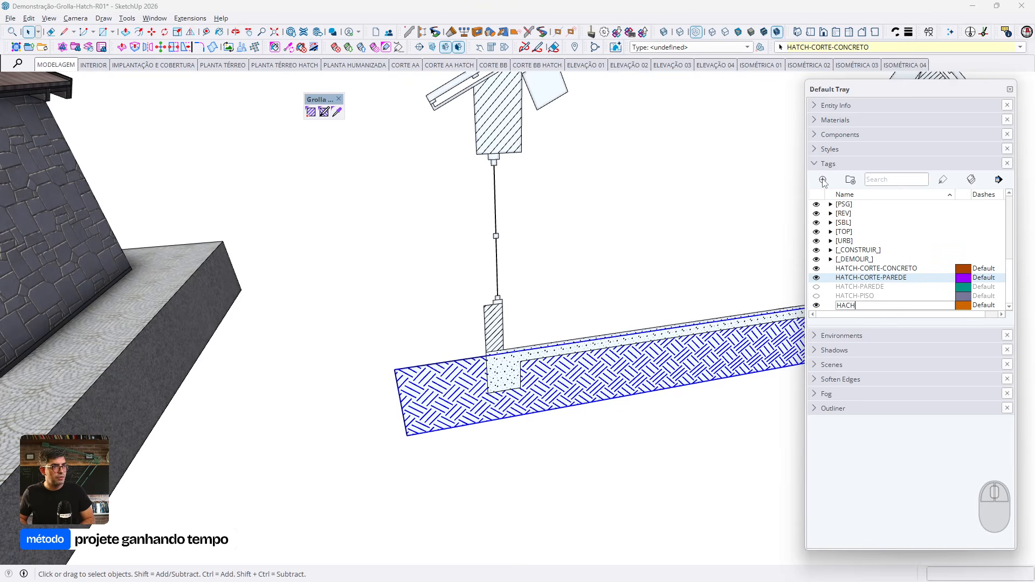
{"action": "key", "text": "BackSpace"}
{"action": "key", "text": "BackSpace"}
{"action": "type", "text": "TC"}
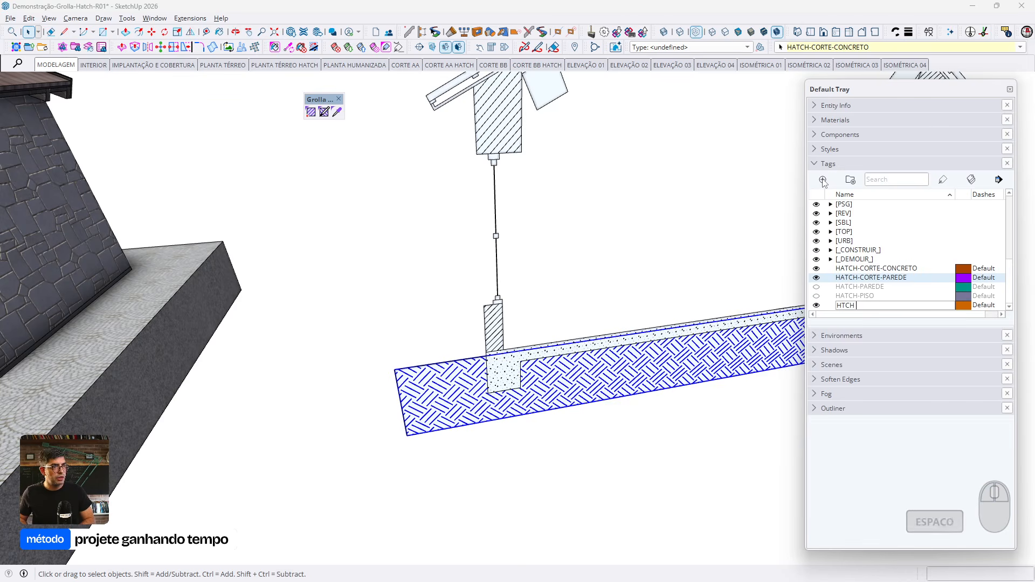
{"action": "key", "text": "BackSpace"}
{"action": "key", "text": "BackSpace"}
{"action": "key", "text": "BackSpace"}
{"action": "type", "text": "ATCH-"}
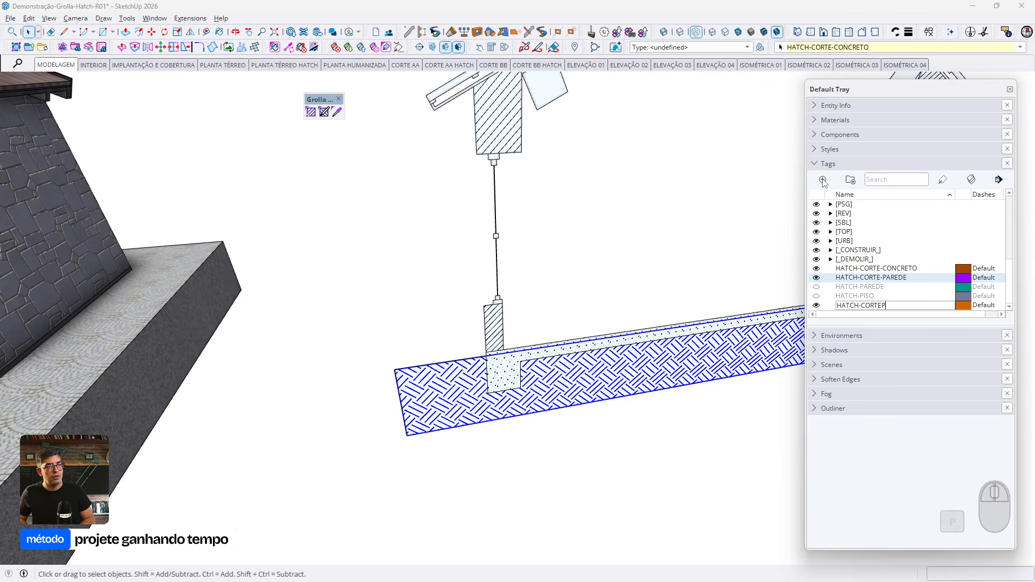
{"action": "type", "text": "CORTEP"}
{"action": "key", "text": "BackSpace"}
{"action": "type", "text": "-TERR"}
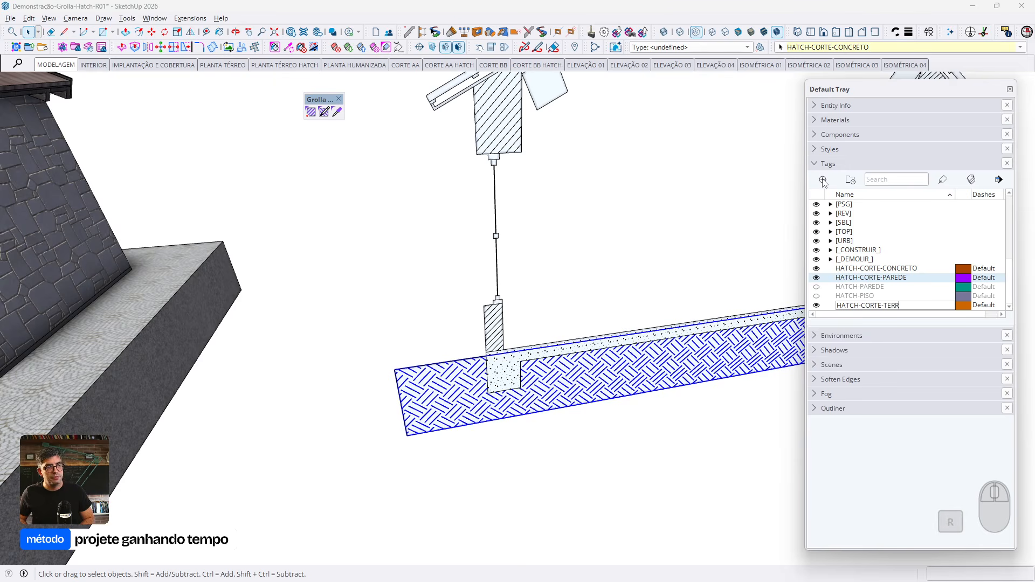
{"action": "type", "text": "A"}
{"action": "key", "text": "Return"}
Assign the HATCH-CORTE-TERRA tag to the earth hatch below the slab
{"action": "left_click", "coordinate": [892, 288]}
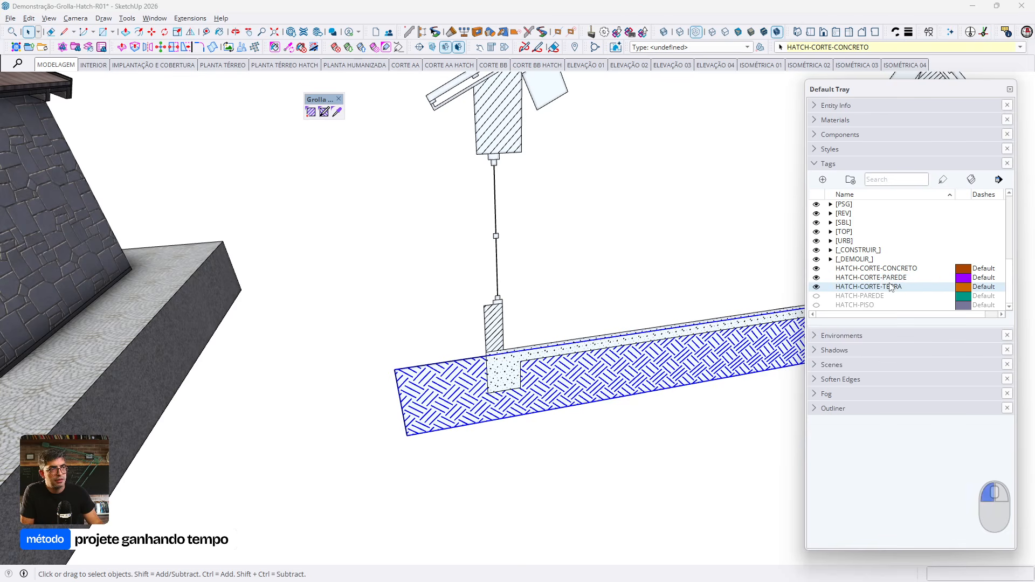
{"action": "left_click", "coordinate": [943, 181]}
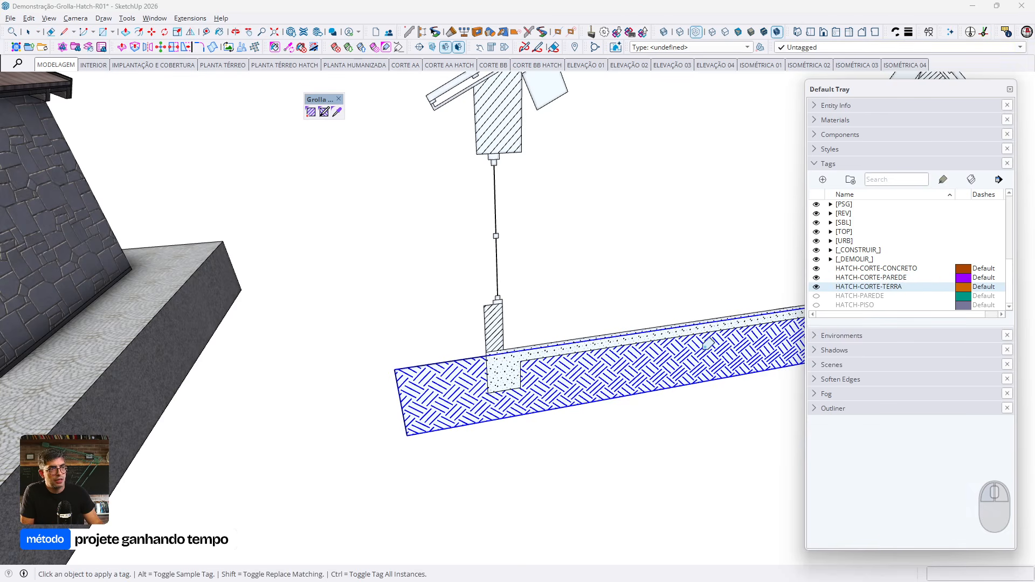
{"action": "left_click", "coordinate": [708, 336]}
{"action": "key", "text": "space"}
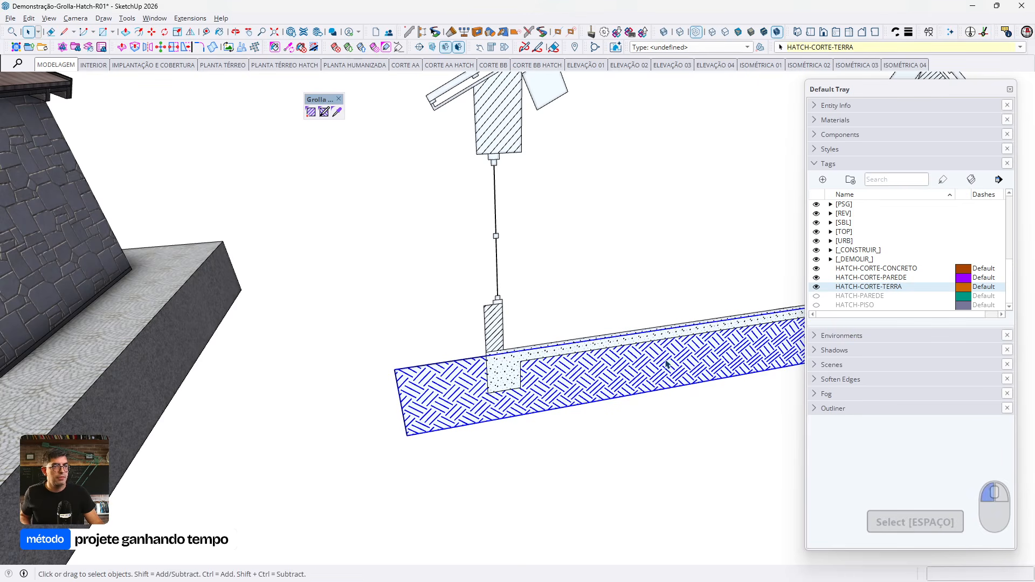
Move the earth, concrete and wall hatches into the section slice group, keeping them in their original place
{"action": "left_click", "coordinate": [524, 366], "text": "shift"}
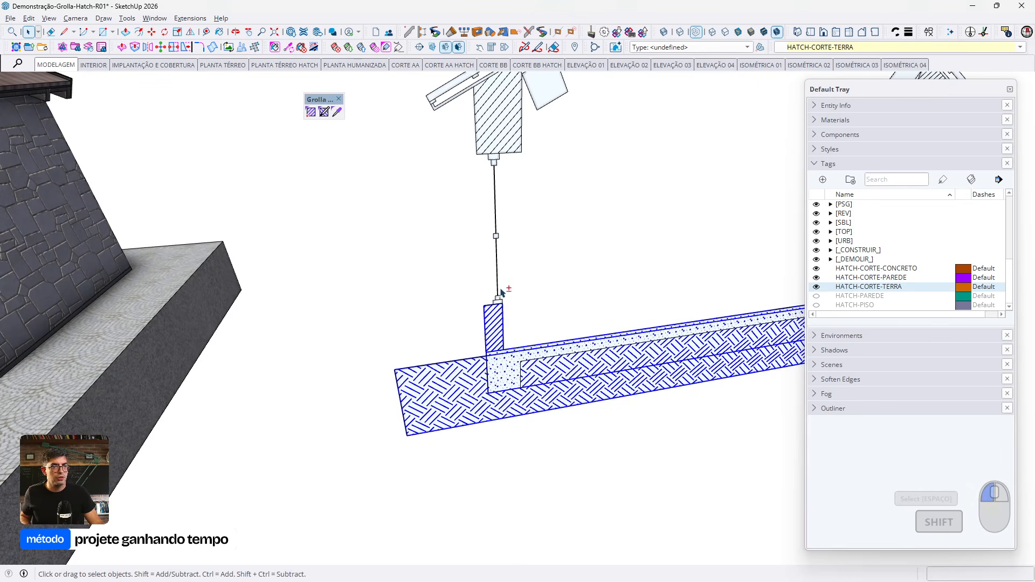
{"action": "scroll", "coordinate": [500, 129], "scroll_direction": "down", "scroll_amount": 5}
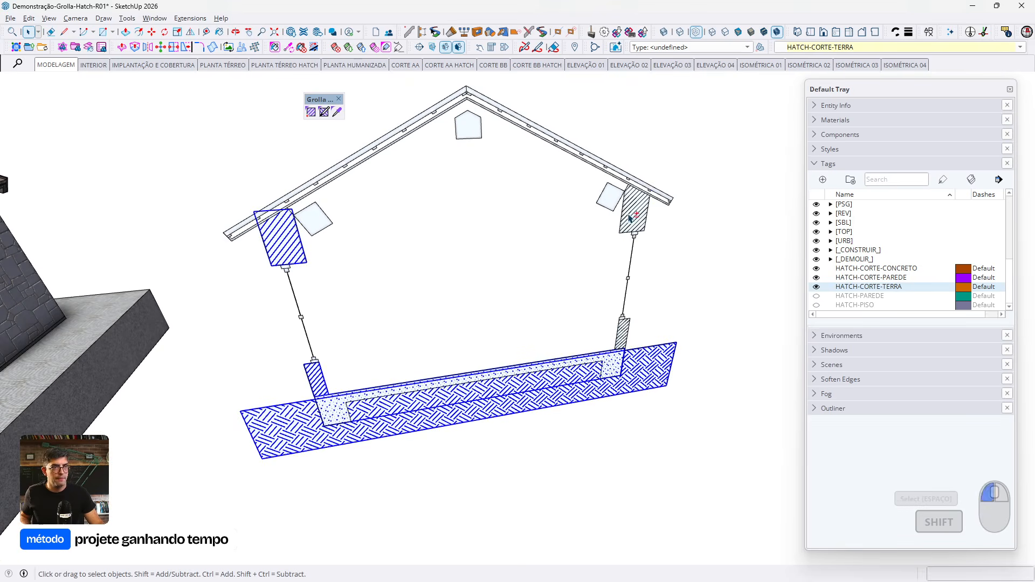
{"action": "left_click", "coordinate": [626, 343], "text": "shift"}
{"action": "key", "text": "ctrl+x"}
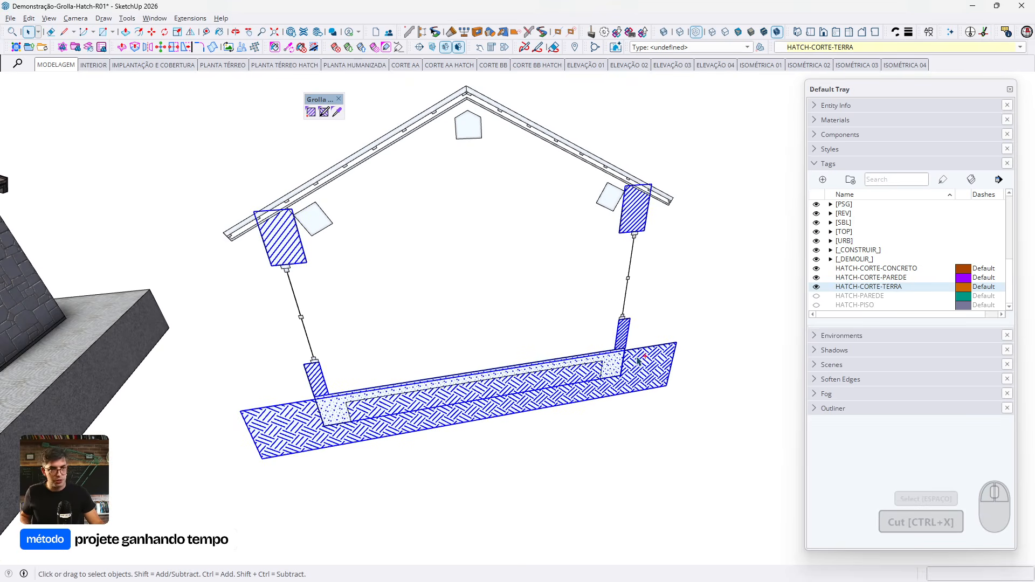
{"action": "double_click", "coordinate": [639, 361]}
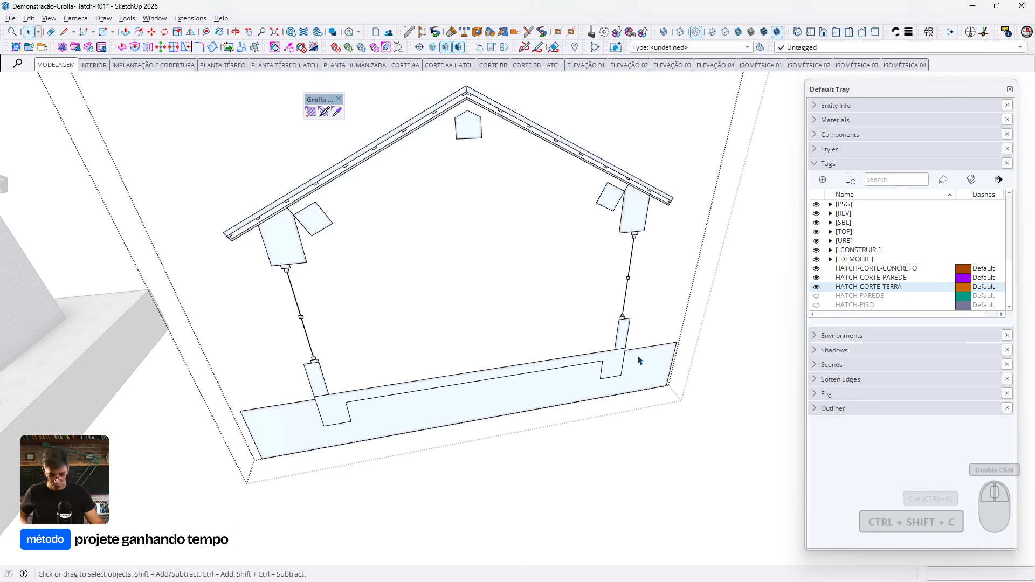
{"action": "key", "text": "ctrl+shift+v"}
{"action": "key", "text": "Escape"}
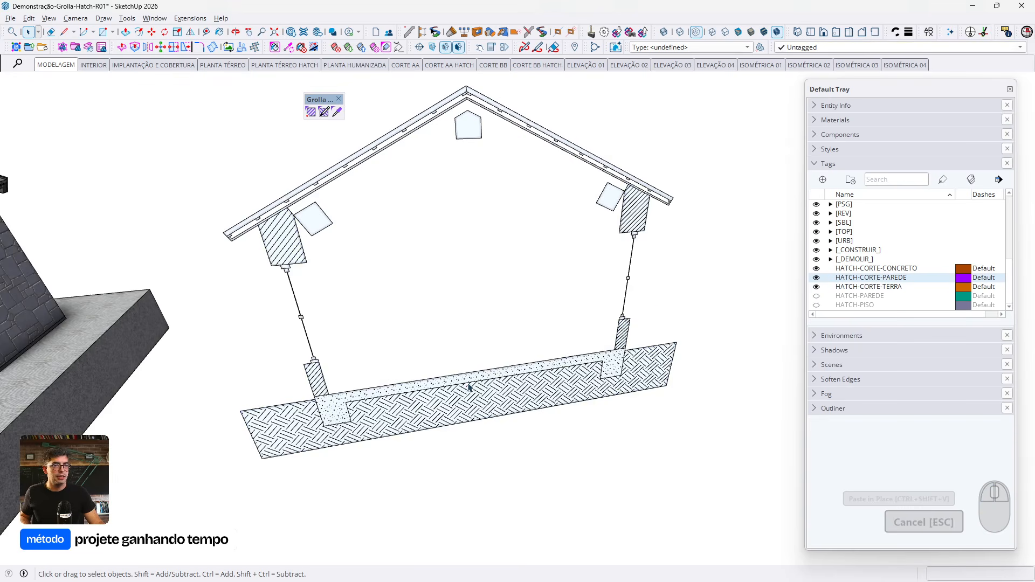
Create the hatch group tag HATCH-CORTE-MADEIRA for the next hatches
{"action": "middle_click_drag", "start_coordinate": [470, 387], "coordinate": [483, 371]}
{"action": "scroll", "coordinate": [311, 233], "scroll_direction": "up", "scroll_amount": 1}
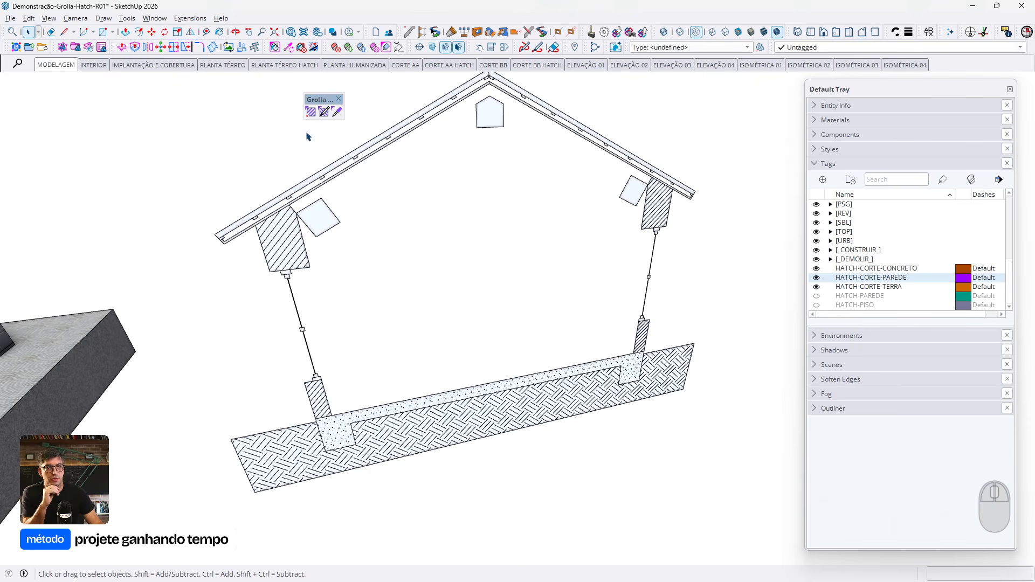
{"action": "left_click", "coordinate": [311, 111]}
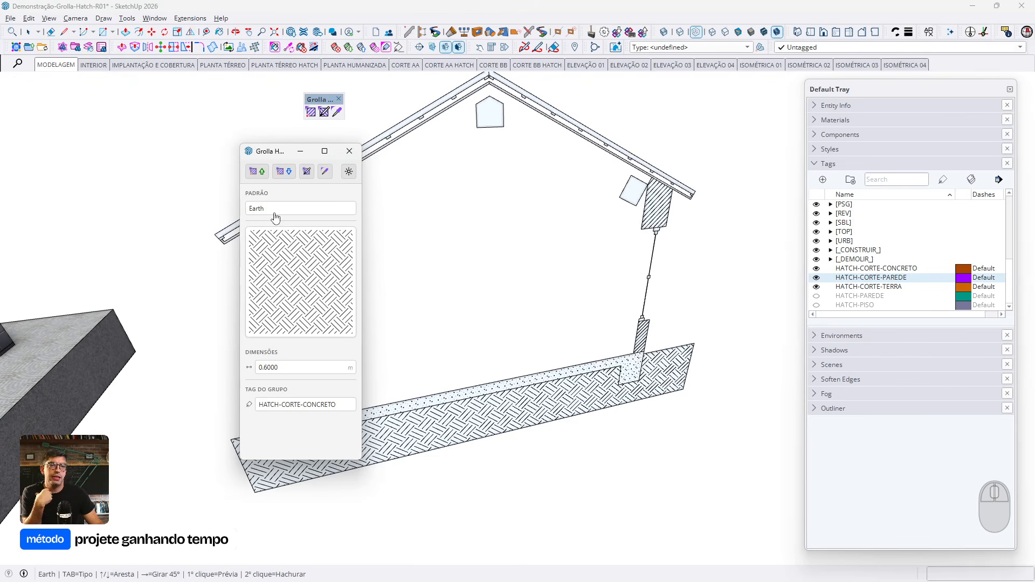
{"action": "left_click", "coordinate": [342, 410]}
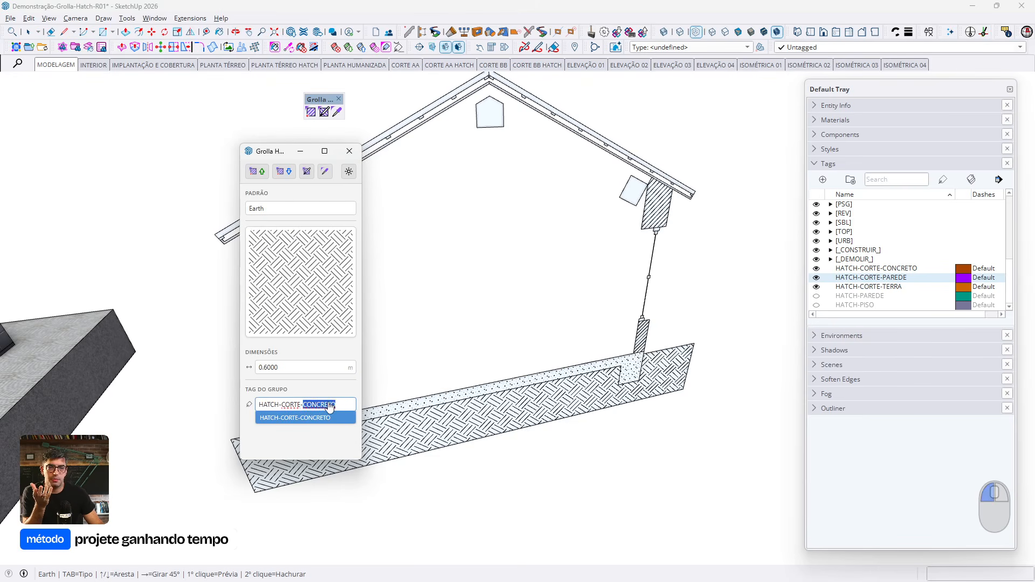
{"action": "type", "text": "MADEIRA"}
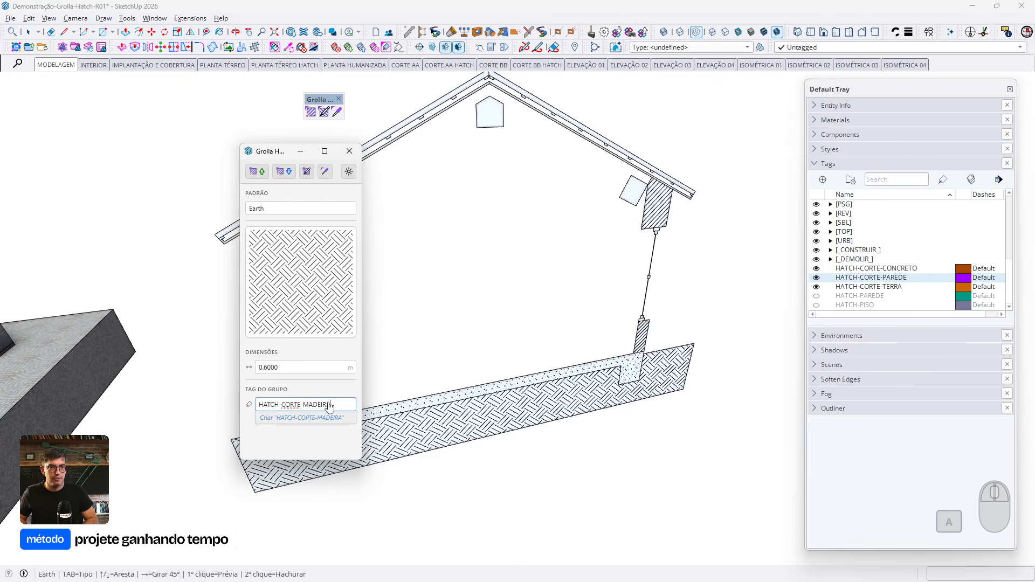
{"action": "left_click", "coordinate": [322, 430]}
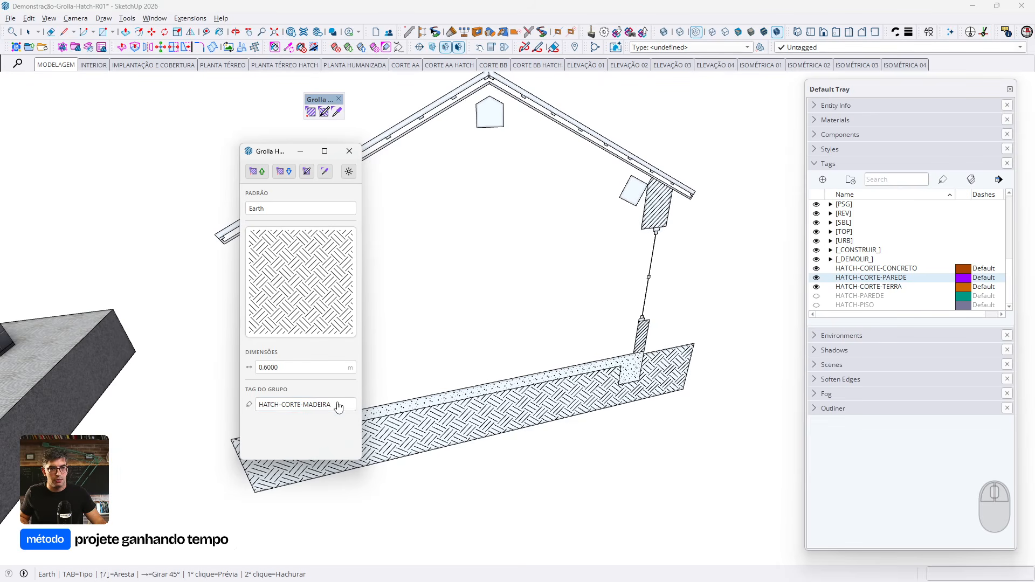
{"action": "left_click", "coordinate": [339, 407]}
{"action": "left_click", "coordinate": [337, 415]}
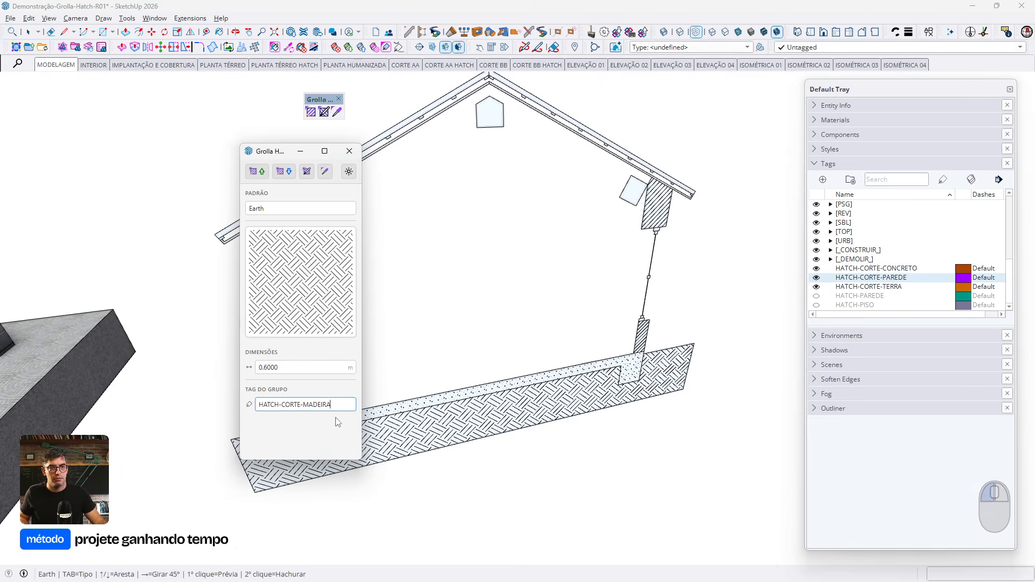
{"action": "key", "text": "Return"}
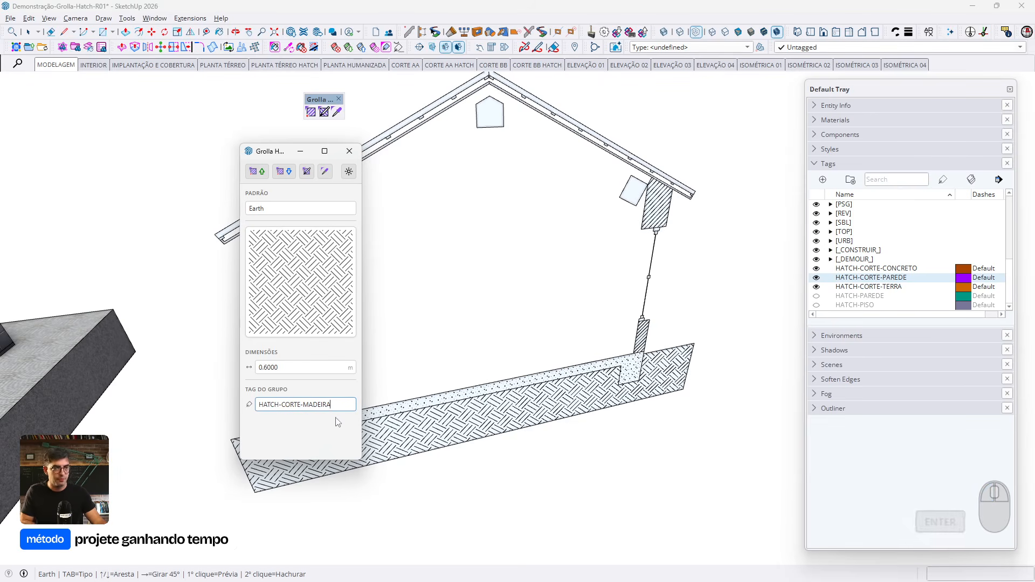
Choose the Endgrain 2 pattern for the wood hatch and set its dimension to 0.3 m
{"action": "left_click", "coordinate": [265, 207]}
{"action": "left_click", "coordinate": [281, 247]}
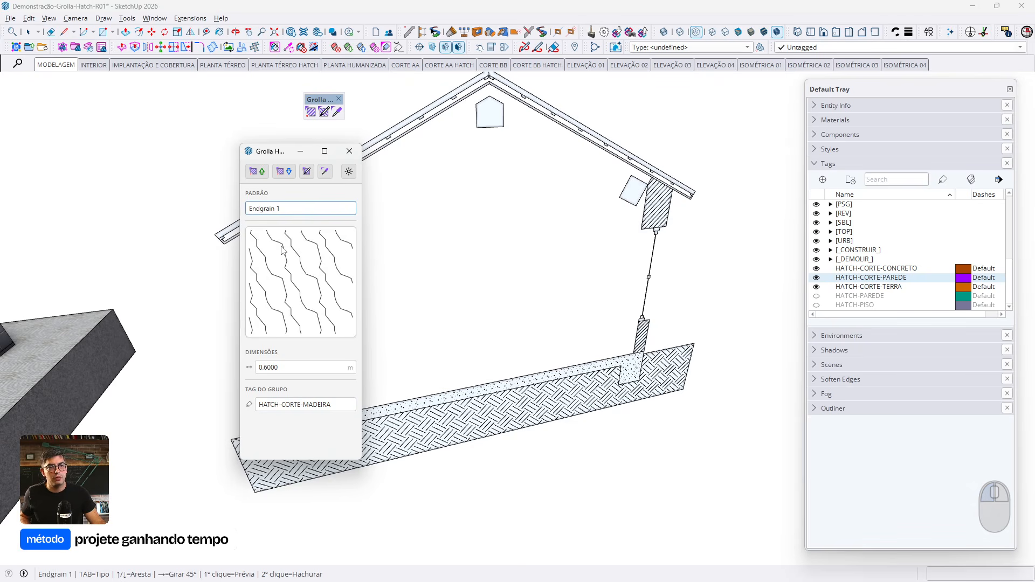
{"action": "left_click", "coordinate": [279, 210]}
{"action": "left_click", "coordinate": [281, 261]}
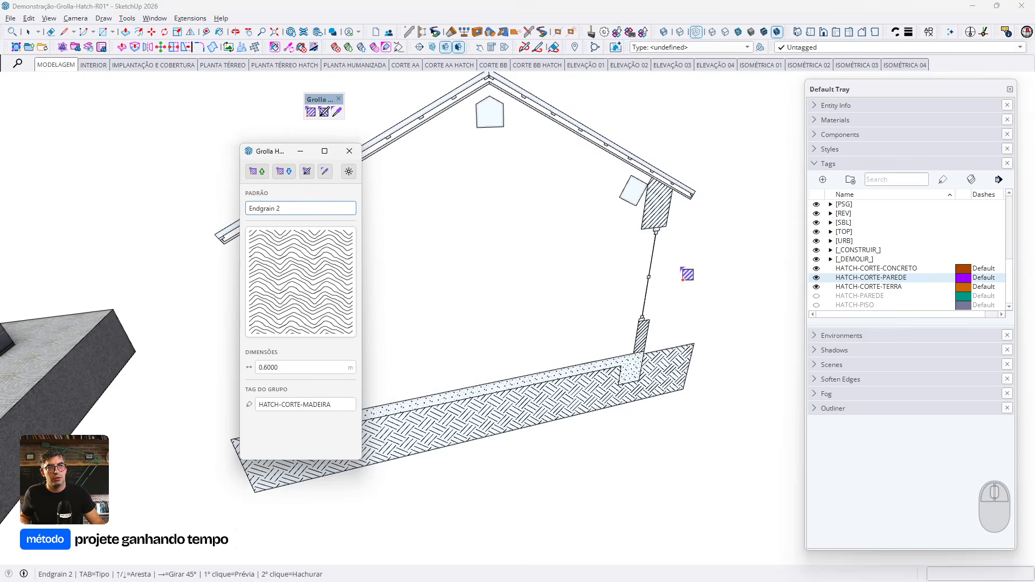
{"action": "scroll", "coordinate": [635, 286], "scroll_direction": "down", "scroll_amount": 2}
{"action": "scroll", "coordinate": [421, 231], "scroll_direction": "up", "scroll_amount": 6}
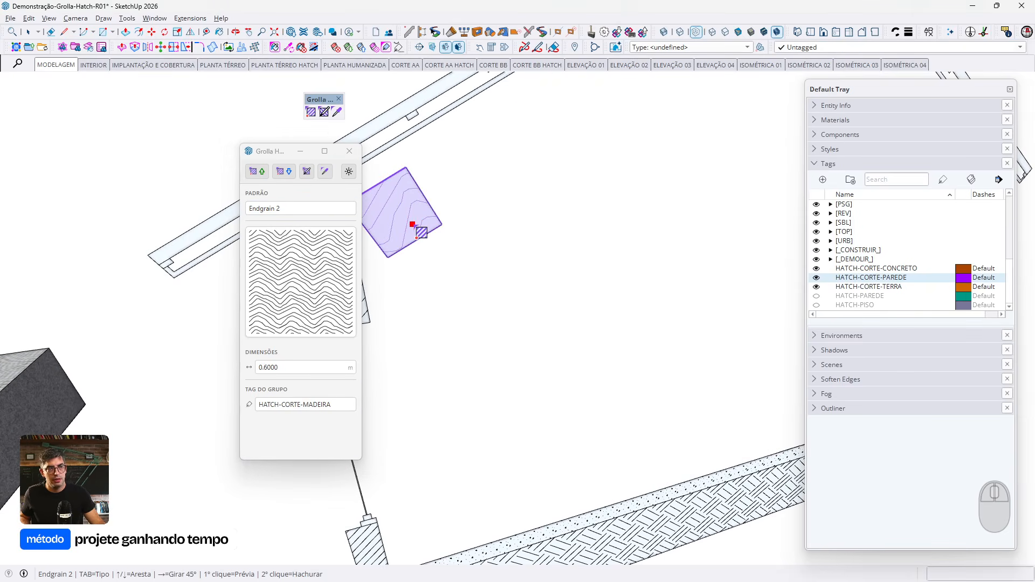
{"action": "left_click", "coordinate": [308, 372]}
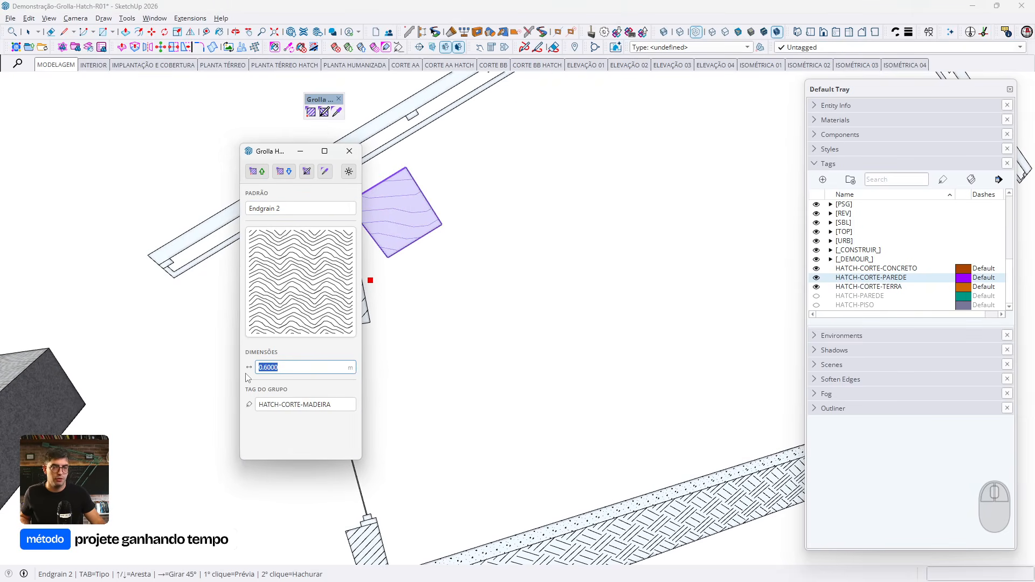
{"action": "type", "text": "0.3"}
{"action": "key", "text": "Return"}
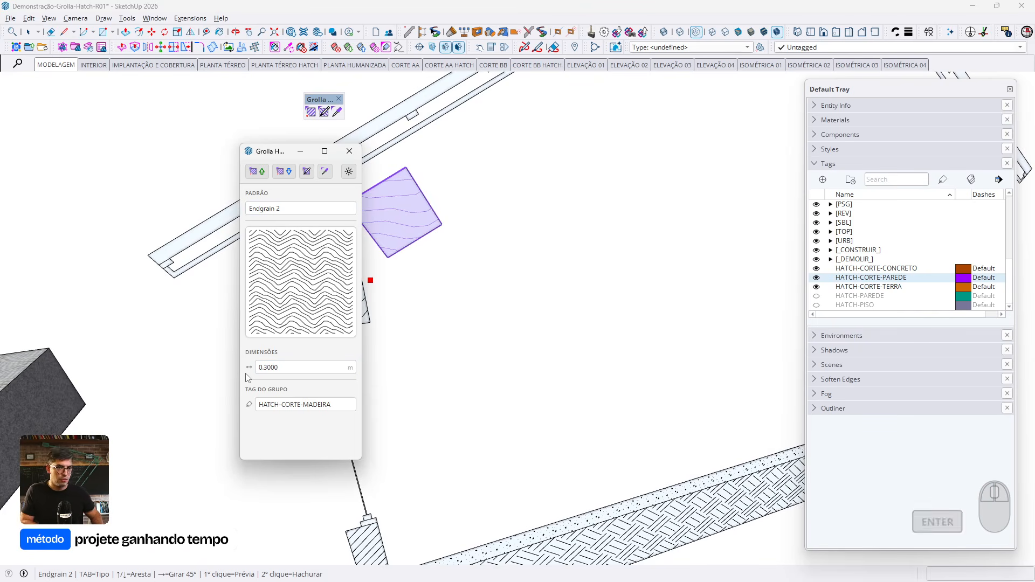
Hatch the three cut timber beams under the roof of the section slice with the wood pattern
{"action": "left_click", "coordinate": [366, 224]}
{"action": "scroll", "coordinate": [529, 229], "scroll_direction": "down", "scroll_amount": 6}
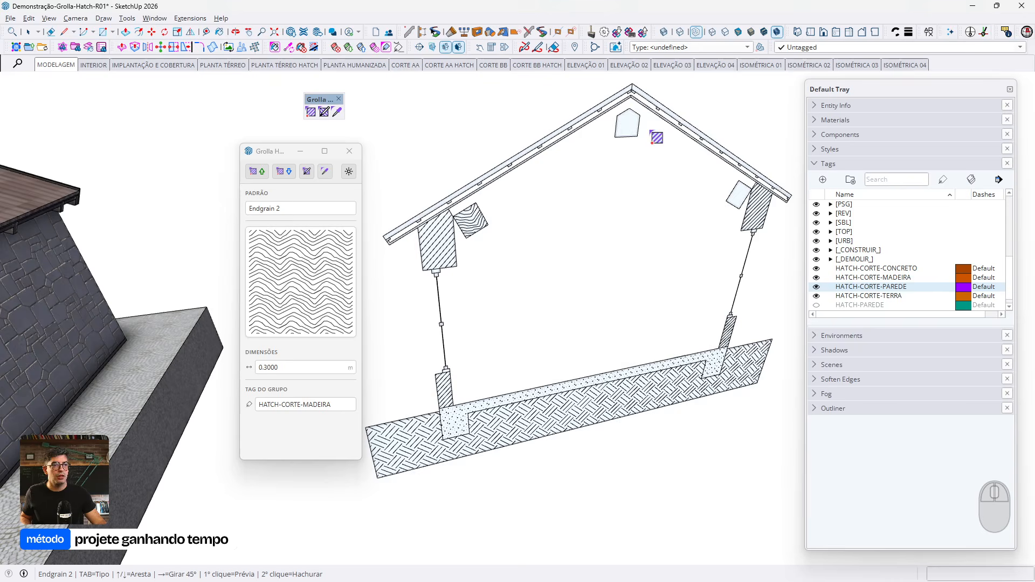
{"action": "scroll", "coordinate": [744, 204], "scroll_direction": "up", "scroll_amount": 5}
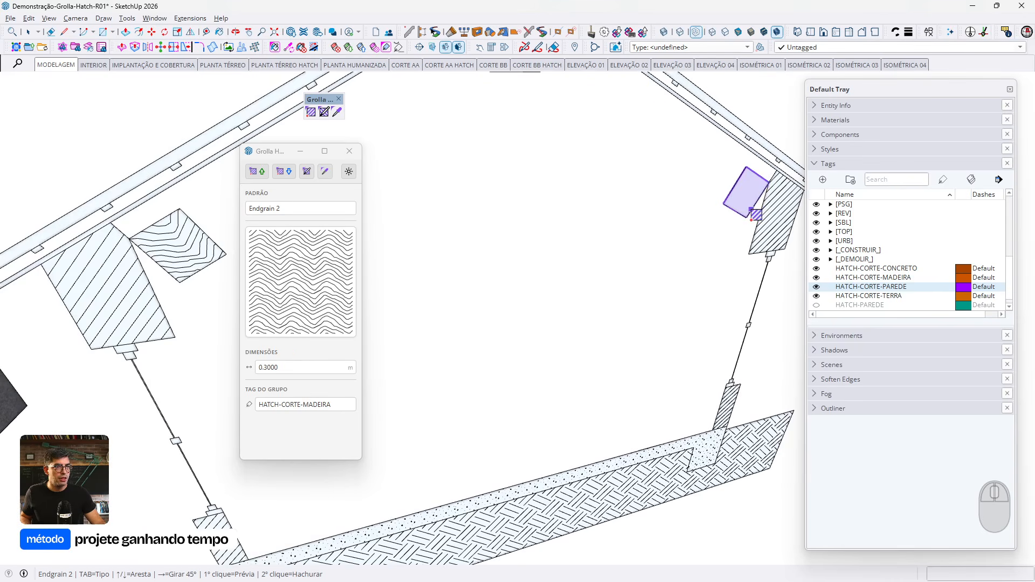
{"action": "scroll", "coordinate": [747, 208], "scroll_direction": "down", "scroll_amount": 5}
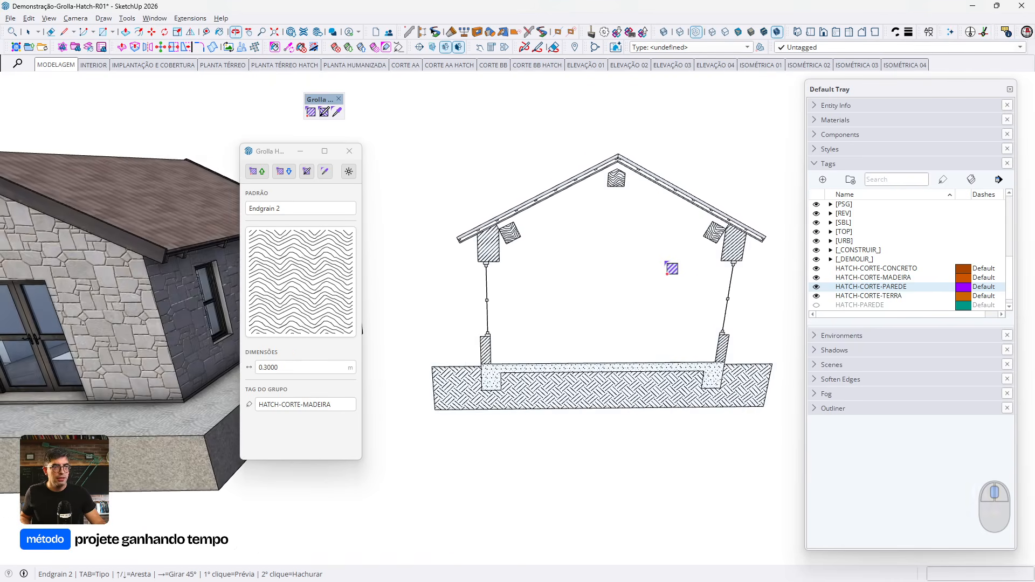
Move the three wood hatches into the section slice group, keeping them in their original place
{"action": "key", "text": "space"}
{"action": "scroll", "coordinate": [723, 210], "scroll_direction": "up", "scroll_amount": 2}
{"action": "left_click", "coordinate": [731, 218]}
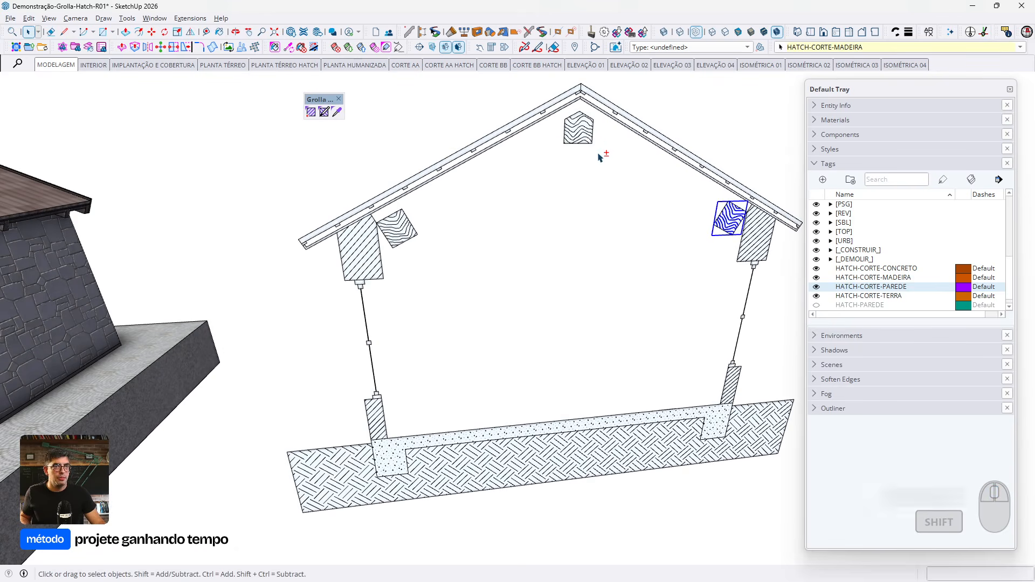
{"action": "left_click", "coordinate": [578, 128], "text": "shift"}
{"action": "left_click", "coordinate": [399, 229], "text": "shift"}
{"action": "key", "text": "ctrl+x"}
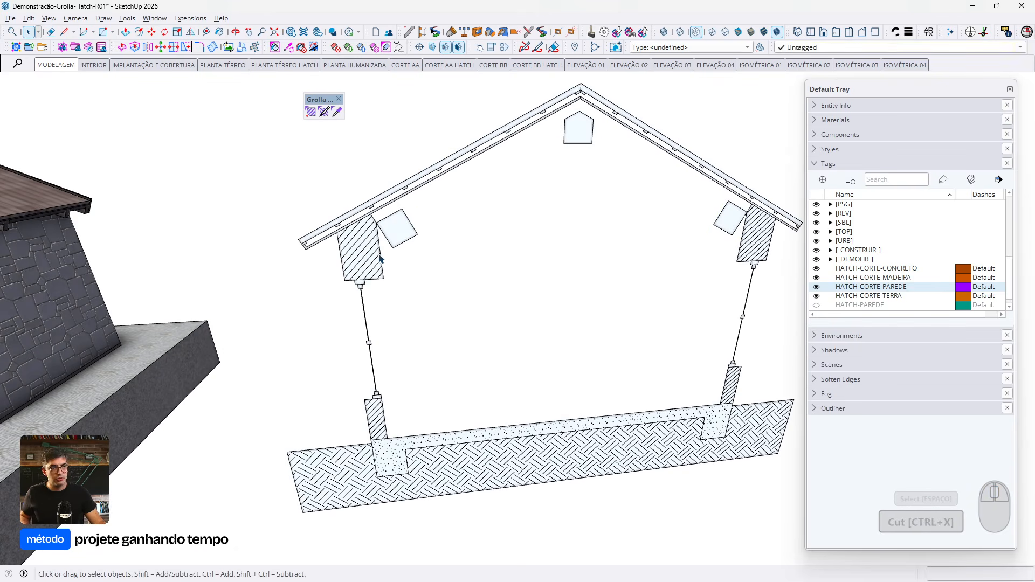
{"action": "double_click", "coordinate": [372, 258]}
{"action": "key", "text": "ctrl+shift+v"}
{"action": "key", "text": "Escape"}
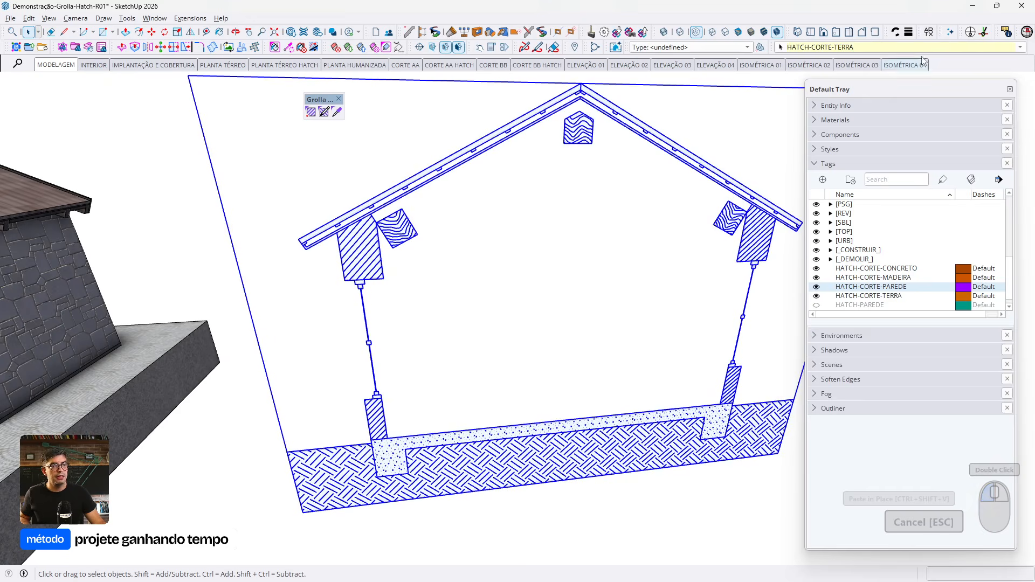
Assign the CORTE AA tag to the hatched section slice group
{"action": "left_click", "coordinate": [899, 48]}
{"action": "scroll", "coordinate": [821, 404], "scroll_direction": "down", "scroll_amount": 20}
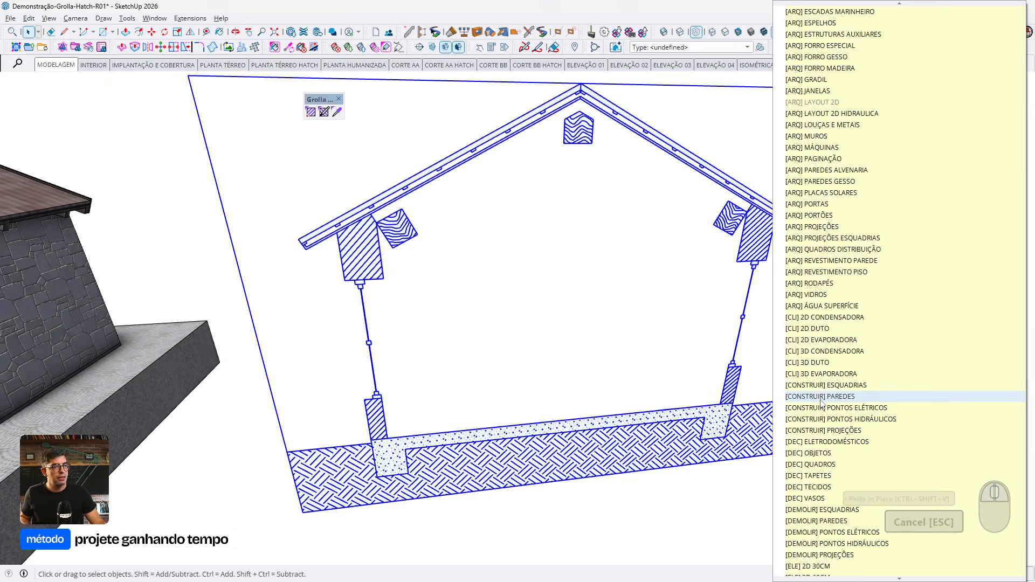
{"action": "scroll", "coordinate": [821, 403], "scroll_direction": "up", "scroll_amount": 20}
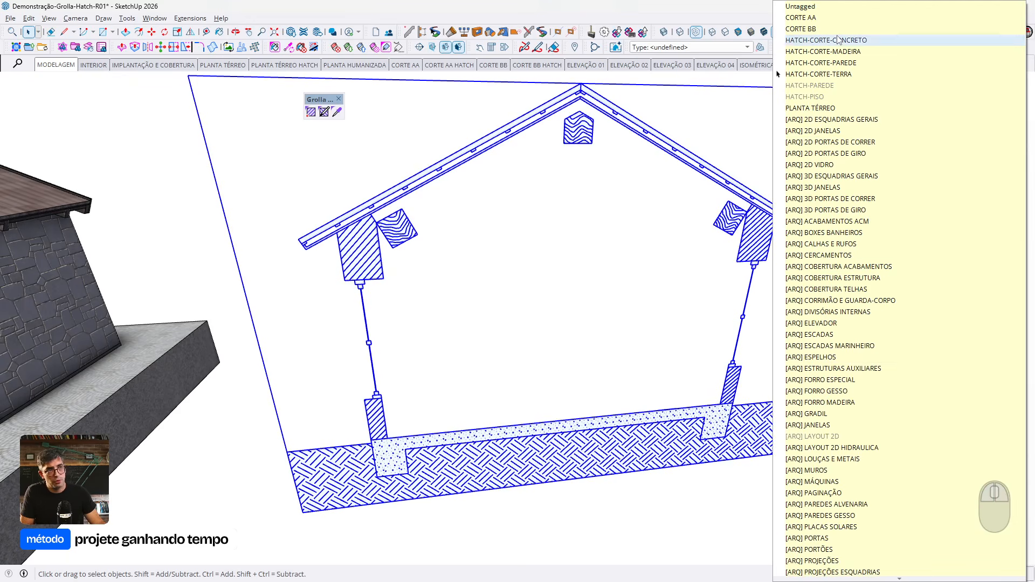
{"action": "left_click", "coordinate": [827, 21]}
{"action": "middle_click_drag", "start_coordinate": [501, 303], "coordinate": [521, 319]}
{"action": "scroll", "coordinate": [521, 319], "scroll_direction": "down", "scroll_amount": 5}
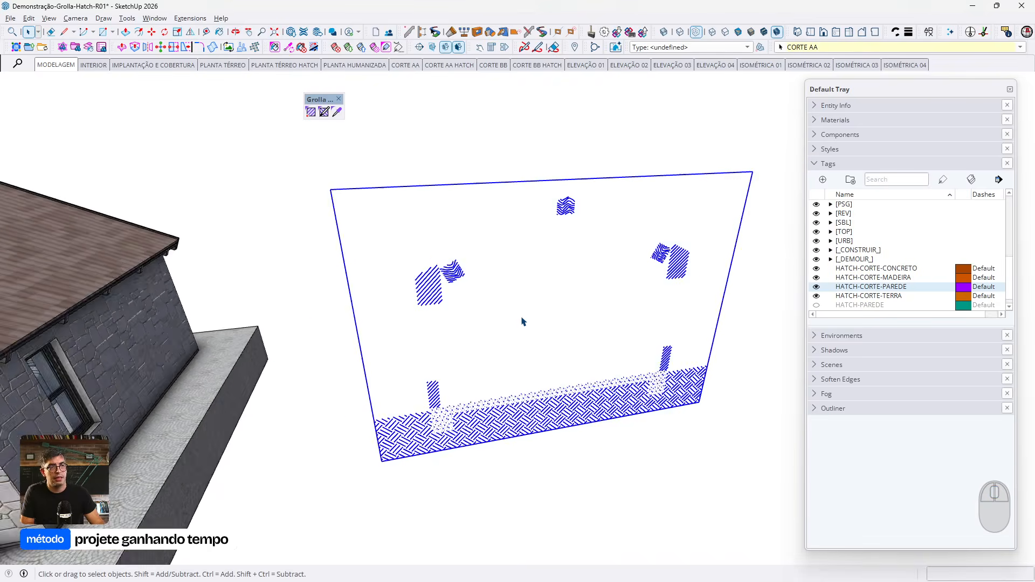
Deselect the section slice group and make the CORTES tag folder visible
{"action": "key", "text": "Escape"}
{"action": "left_click", "coordinate": [678, 489]}
{"action": "scroll", "coordinate": [663, 414], "scroll_direction": "down", "scroll_amount": 2}
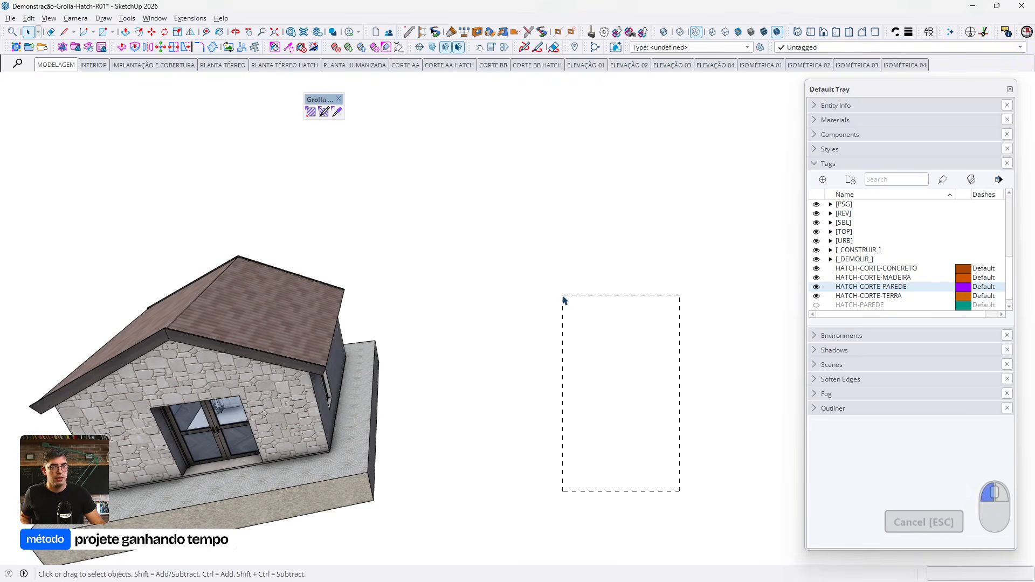
{"action": "scroll", "coordinate": [868, 249], "scroll_direction": "up", "scroll_amount": 5}
{"action": "left_click", "coordinate": [817, 214]}
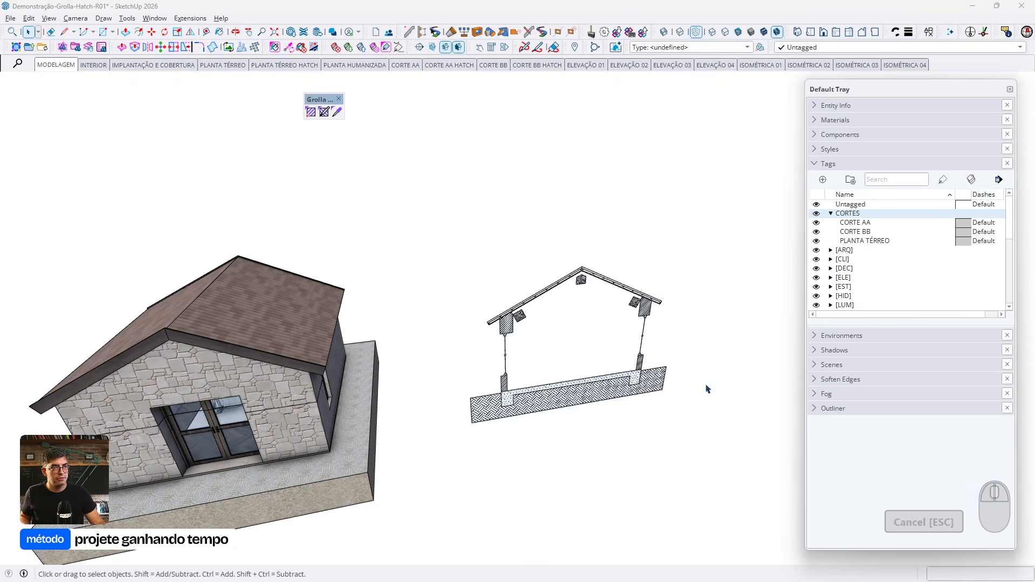
Move the hatched CORTE AA slice group along the green axis back onto the house, then deselect it
{"action": "left_click", "coordinate": [647, 376]}
{"action": "key", "text": "m"}
{"action": "left_click", "coordinate": [622, 209]}
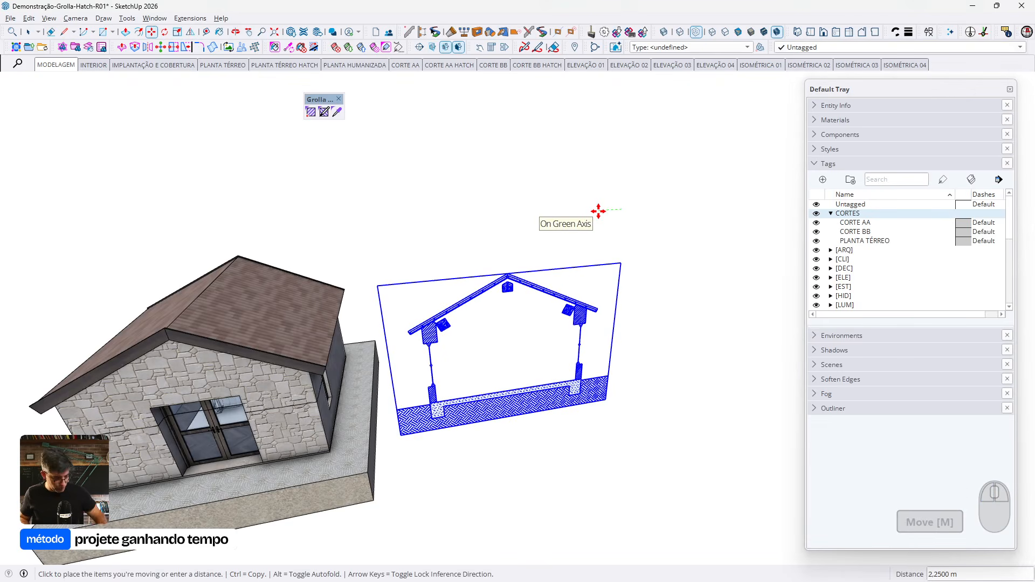
{"action": "left_click", "coordinate": [599, 211]}
{"action": "key", "text": "space"}
{"action": "left_click", "coordinate": [590, 313]}
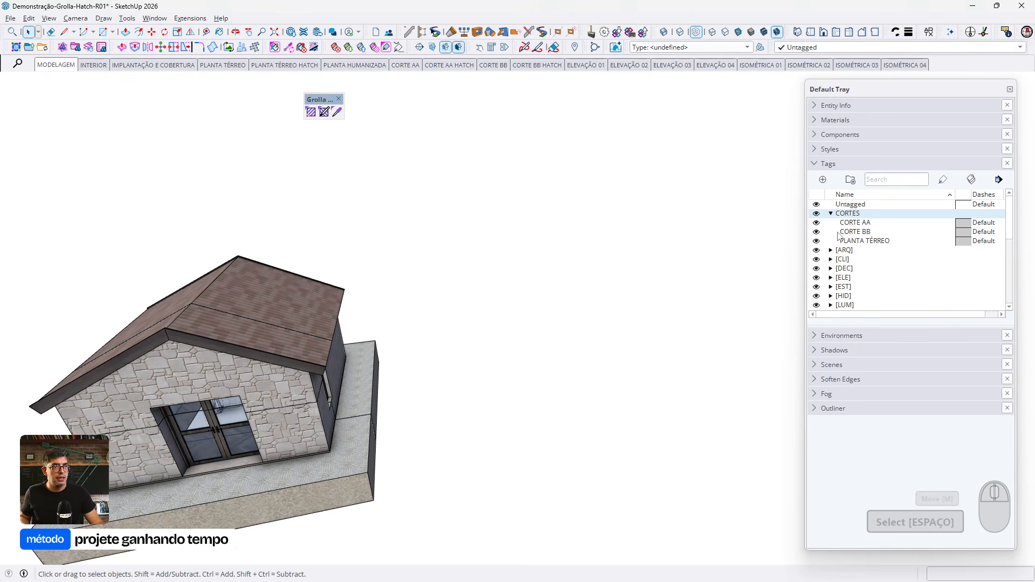
Open the CORTE BB HATCH scene and create a group from the slice of its section plane
{"action": "left_click", "coordinate": [532, 66]}
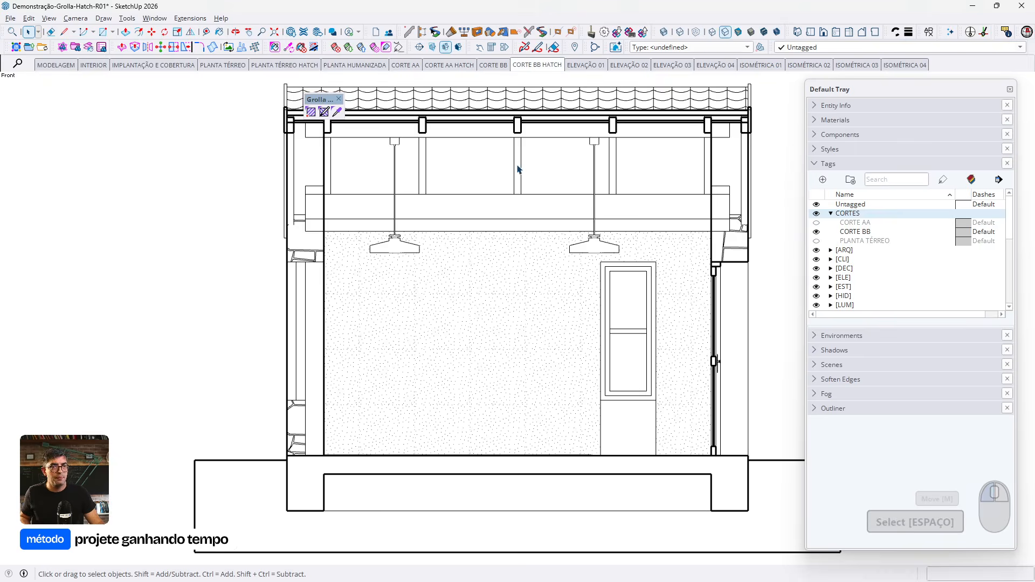
{"action": "left_click", "coordinate": [402, 223]}
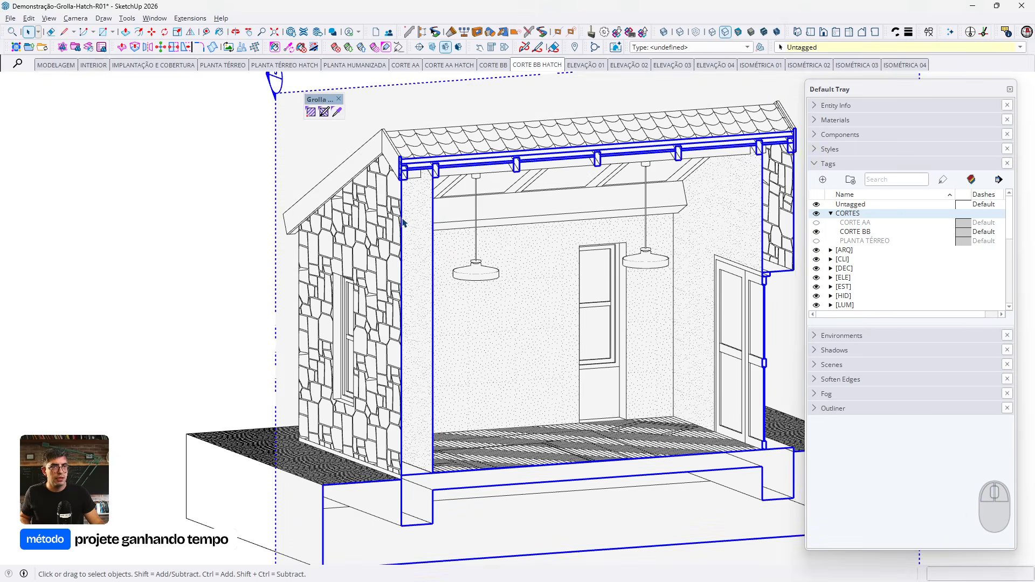
{"action": "right_click", "coordinate": [402, 219]}
{"action": "left_click", "coordinate": [470, 326]}
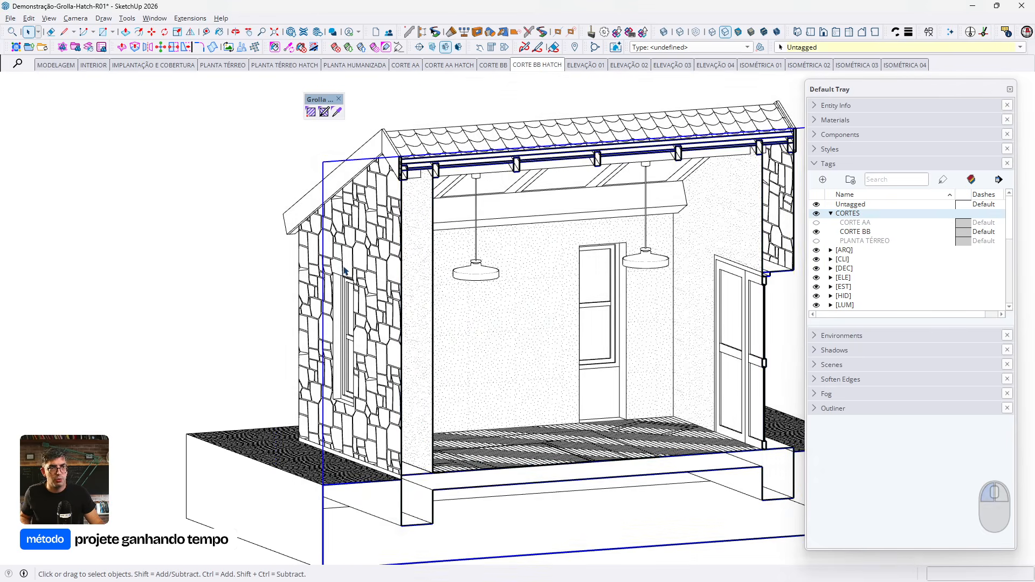
Move the new CORTE BB slice group 0.001 m outward along the green axis
{"action": "middle_click_drag", "start_coordinate": [358, 302], "coordinate": [426, 361]}
{"action": "scroll", "coordinate": [409, 341], "scroll_direction": "up", "scroll_amount": 2}
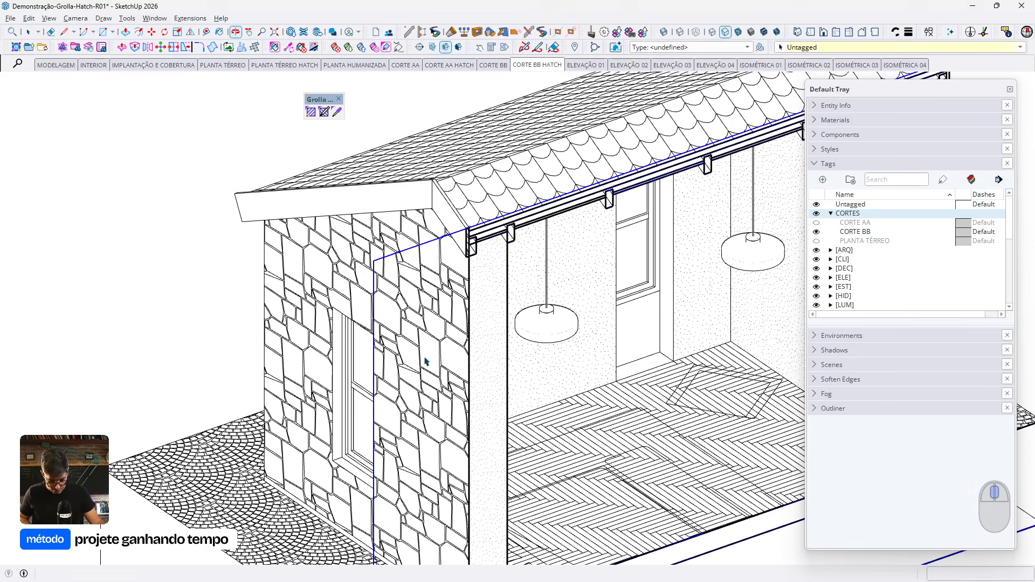
{"action": "key", "text": "m"}
{"action": "left_click", "coordinate": [178, 310]}
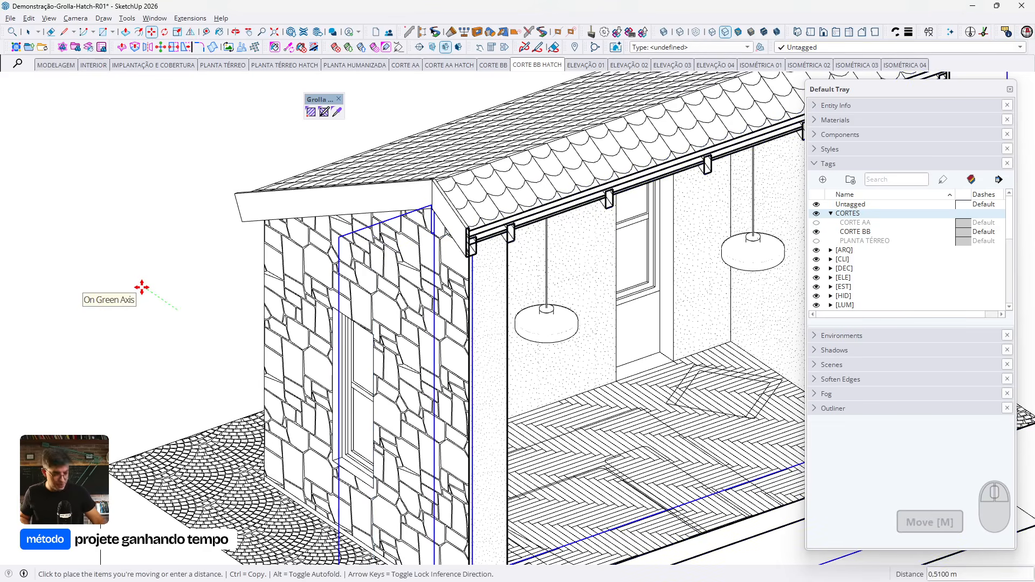
{"action": "type", "text": "0,001"}
{"action": "key", "text": "Return"}
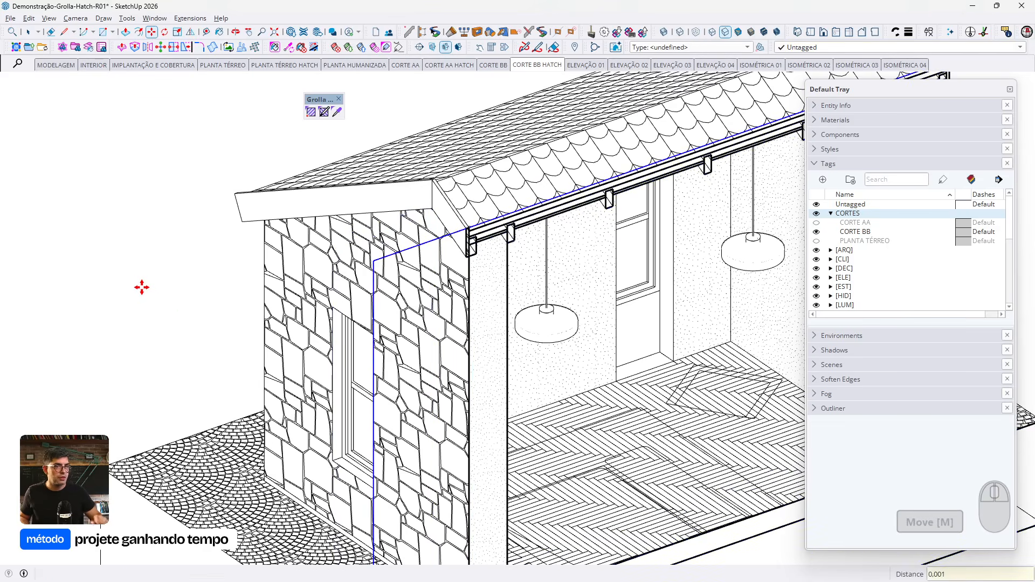
Create faces in the CORTE BB slice group and move it along the red axis clear of the house
{"action": "scroll", "coordinate": [287, 280], "scroll_direction": "down", "scroll_amount": 5}
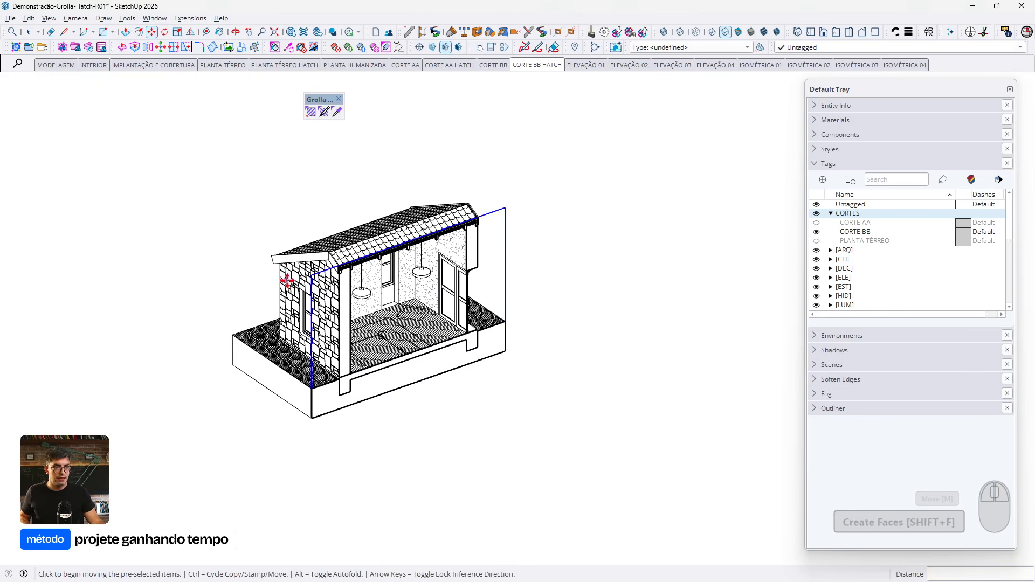
{"action": "left_click", "coordinate": [480, 388]}
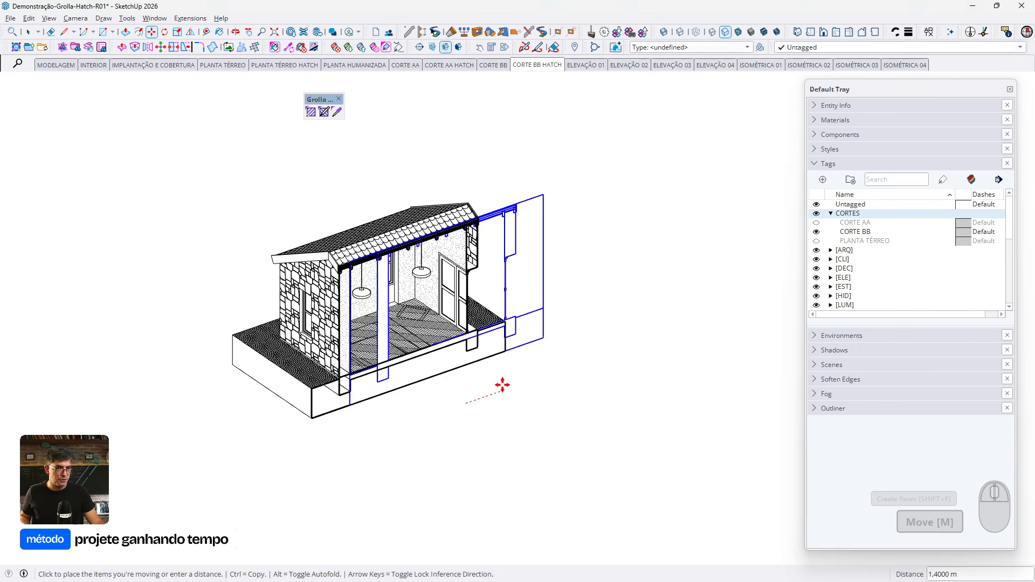
{"action": "key", "text": "space"}
{"action": "scroll", "coordinate": [504, 384], "scroll_direction": "down", "scroll_amount": 2}
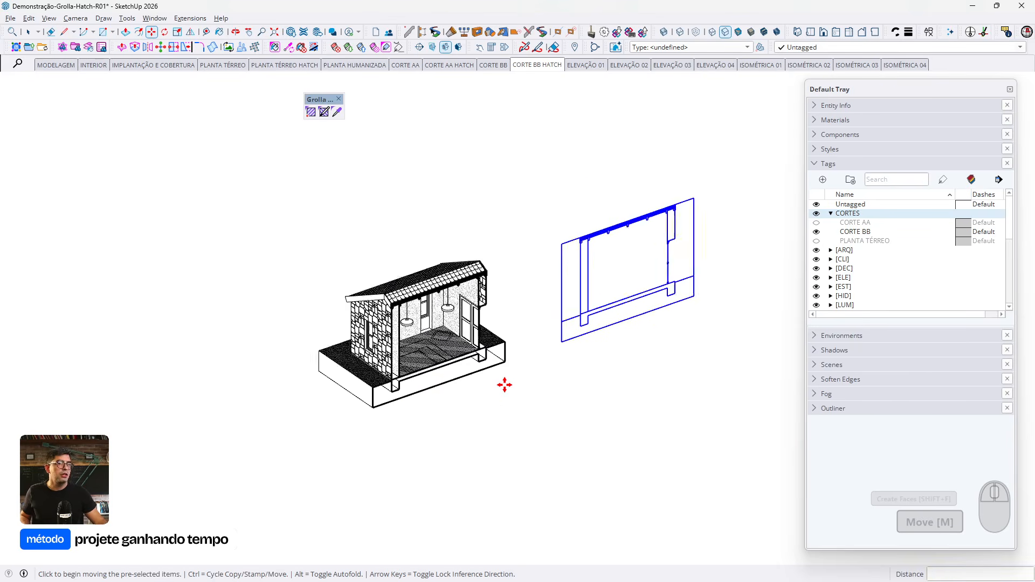
{"action": "scroll", "coordinate": [686, 268], "scroll_direction": "up", "scroll_amount": 6}
{"action": "left_click", "coordinate": [667, 253]}
Apply the Endgrain 2 wood hatch at 0.3 m to the first two cut roof beams at the slice's near end
{"action": "scroll", "coordinate": [328, 186], "scroll_direction": "up", "scroll_amount": 4}
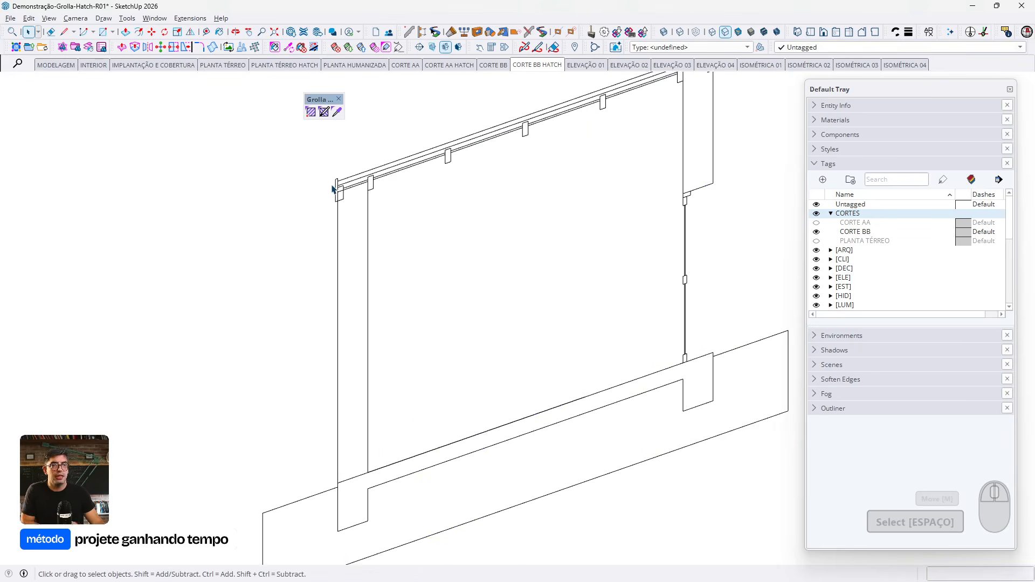
{"action": "left_click", "coordinate": [312, 113]}
{"action": "scroll", "coordinate": [532, 237], "scroll_direction": "down", "scroll_amount": 2}
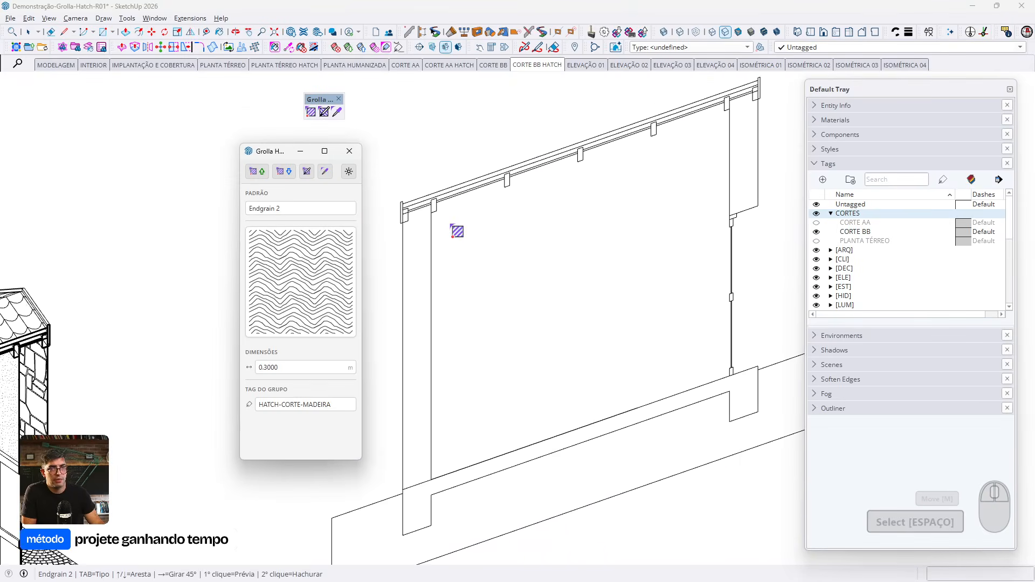
{"action": "scroll", "coordinate": [418, 211], "scroll_direction": "up", "scroll_amount": 6}
{"action": "left_click", "coordinate": [453, 193]}
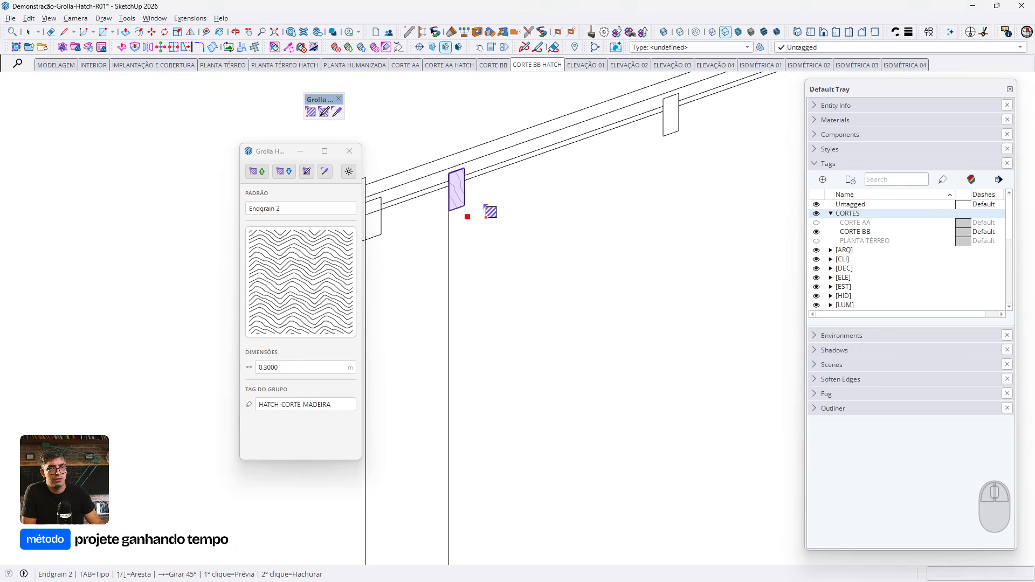
{"action": "scroll", "coordinate": [451, 185], "scroll_direction": "up", "scroll_amount": 1}
{"action": "scroll", "coordinate": [377, 213], "scroll_direction": "up", "scroll_amount": 1}
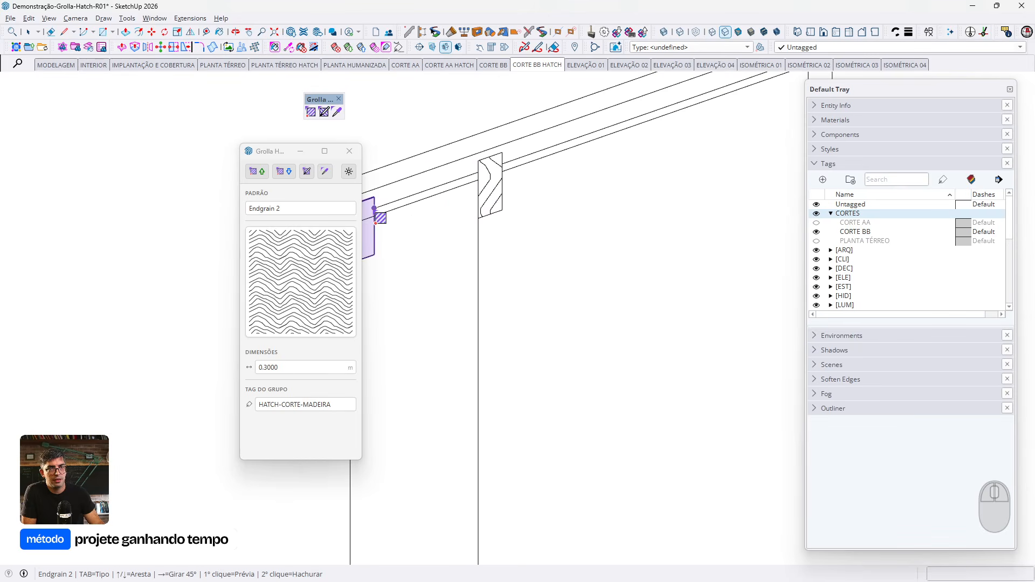
{"action": "left_click", "coordinate": [372, 210]}
{"action": "scroll", "coordinate": [394, 254], "scroll_direction": "down", "scroll_amount": 3}
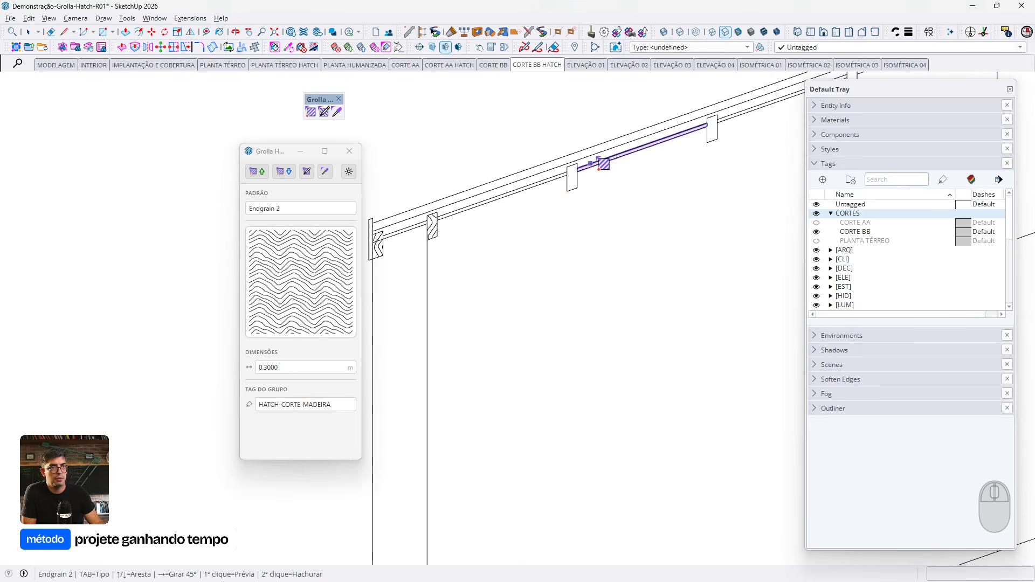
Apply the Endgrain 2 wood hatch at 0.3 m to the remaining cut roof beams along the CORTE BB slice
{"action": "scroll", "coordinate": [597, 156], "scroll_direction": "up", "scroll_amount": 3}
{"action": "left_click", "coordinate": [551, 205]}
{"action": "left_click", "coordinate": [552, 210]}
{"action": "scroll", "coordinate": [523, 225], "scroll_direction": "down", "scroll_amount": 2}
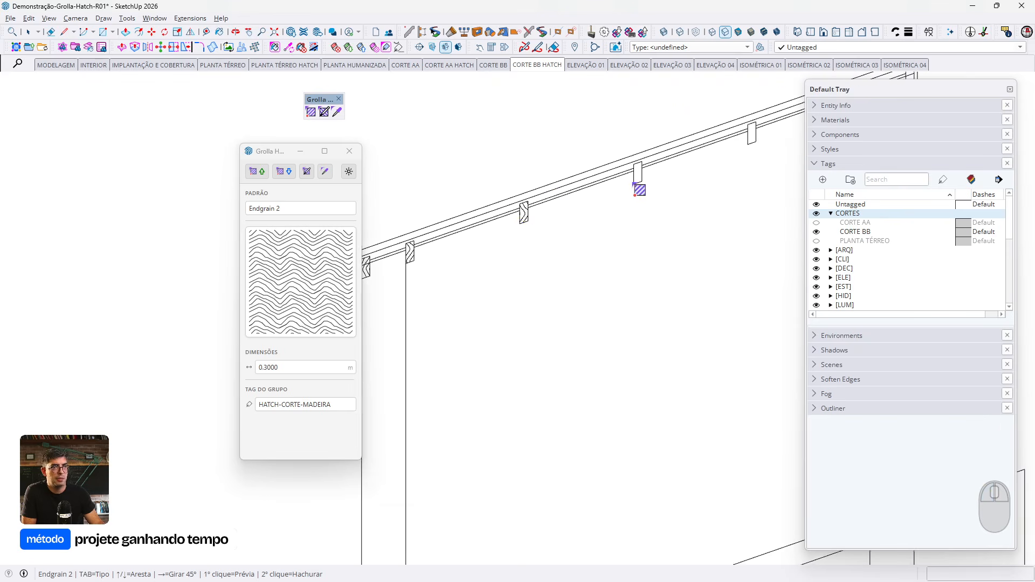
{"action": "scroll", "coordinate": [641, 172], "scroll_direction": "up", "scroll_amount": 2}
{"action": "left_click", "coordinate": [635, 169]}
{"action": "scroll", "coordinate": [639, 172], "scroll_direction": "down", "scroll_amount": 3}
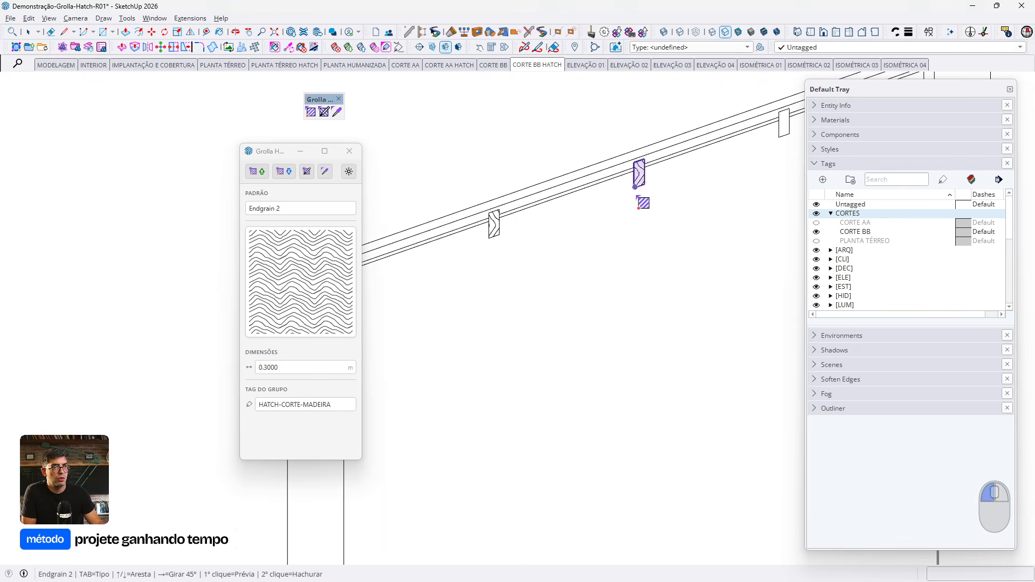
{"action": "scroll", "coordinate": [704, 170], "scroll_direction": "up", "scroll_amount": 3}
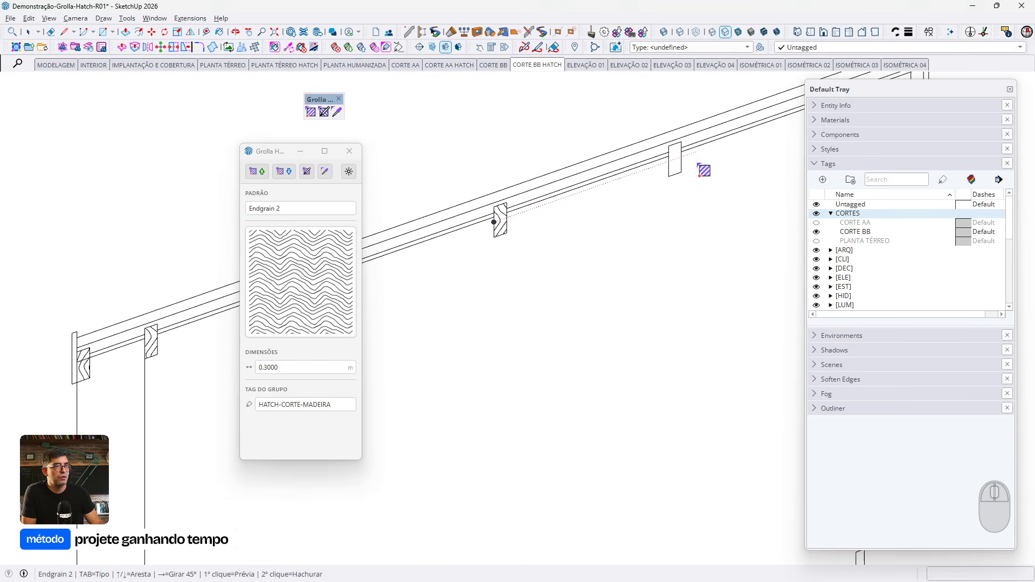
{"action": "left_click", "coordinate": [670, 192]}
{"action": "scroll", "coordinate": [670, 192], "scroll_direction": "down", "scroll_amount": 3}
{"action": "scroll", "coordinate": [739, 155], "scroll_direction": "up", "scroll_amount": 3}
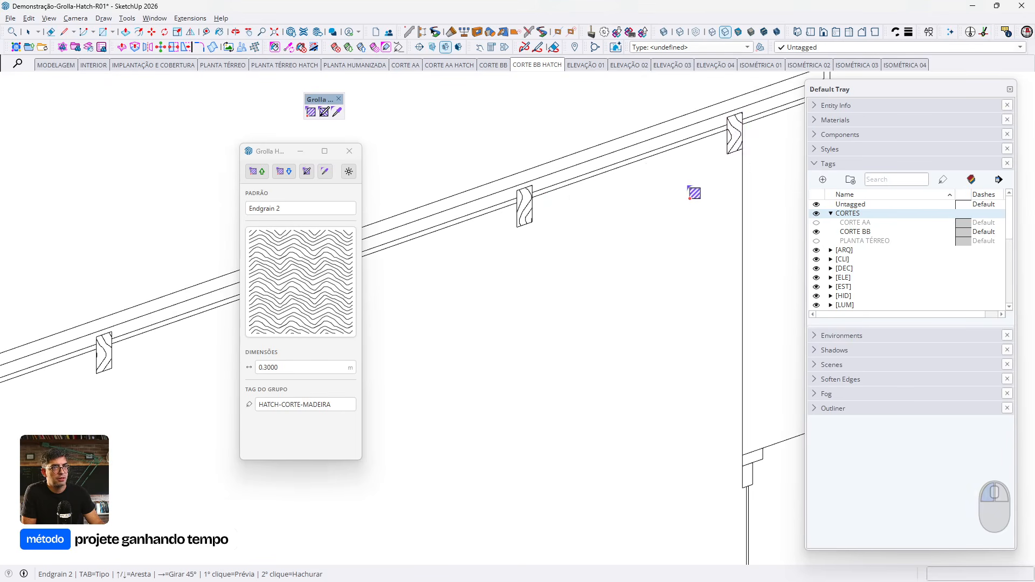
{"action": "scroll", "coordinate": [744, 162], "scroll_direction": "up", "scroll_amount": 2}
{"action": "left_click", "coordinate": [764, 114]}
{"action": "scroll", "coordinate": [764, 114], "scroll_direction": "down", "scroll_amount": 4}
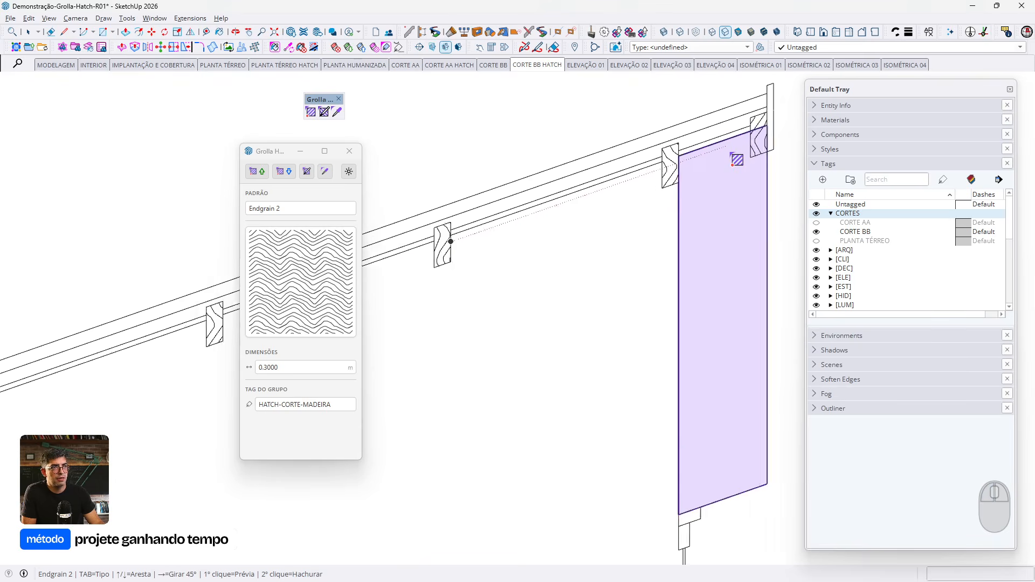
Hatch the cut ground of the CORTE BB slice with the Earth pattern at 0.6 m
{"action": "left_click", "coordinate": [326, 216]}
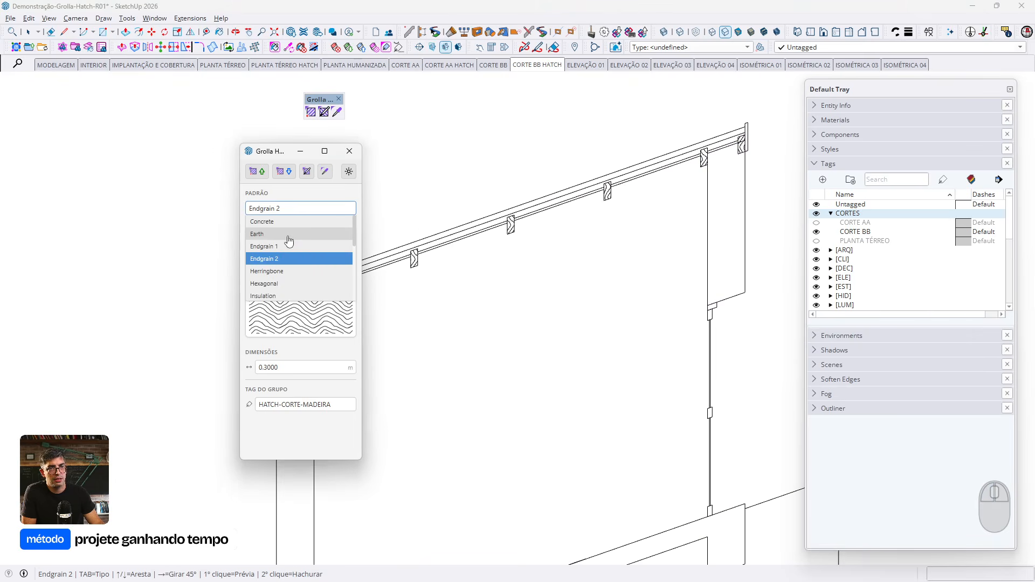
{"action": "left_click", "coordinate": [294, 235]}
{"action": "left_click_drag", "start_coordinate": [289, 369], "coordinate": [239, 372]}
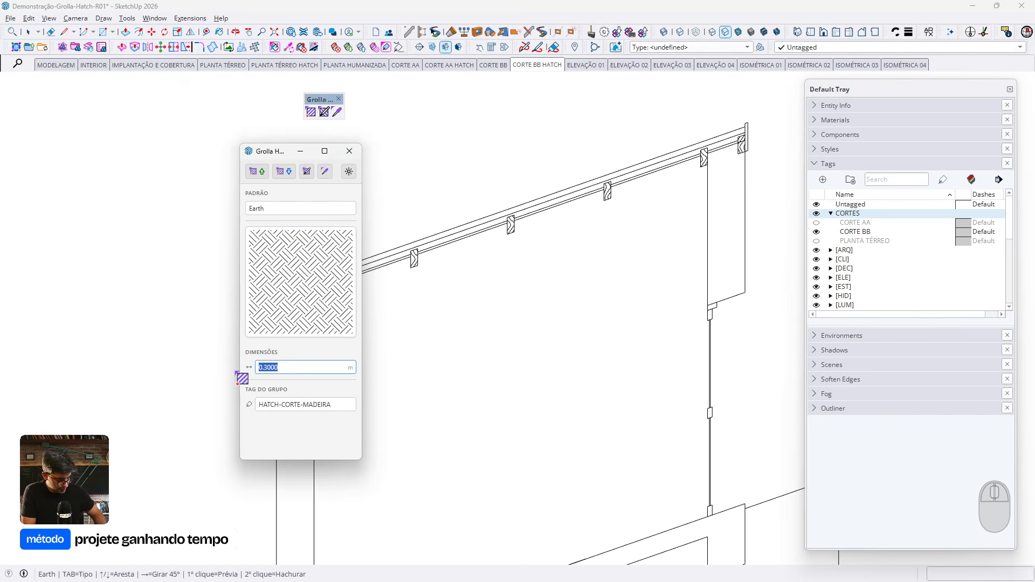
{"action": "type", "text": ".6"}
{"action": "key", "text": "Return"}
{"action": "scroll", "coordinate": [583, 78], "scroll_direction": "down", "scroll_amount": 1}
{"action": "scroll", "coordinate": [594, 351], "scroll_direction": "down", "scroll_amount": 5}
{"action": "scroll", "coordinate": [585, 361], "scroll_direction": "up", "scroll_amount": 4}
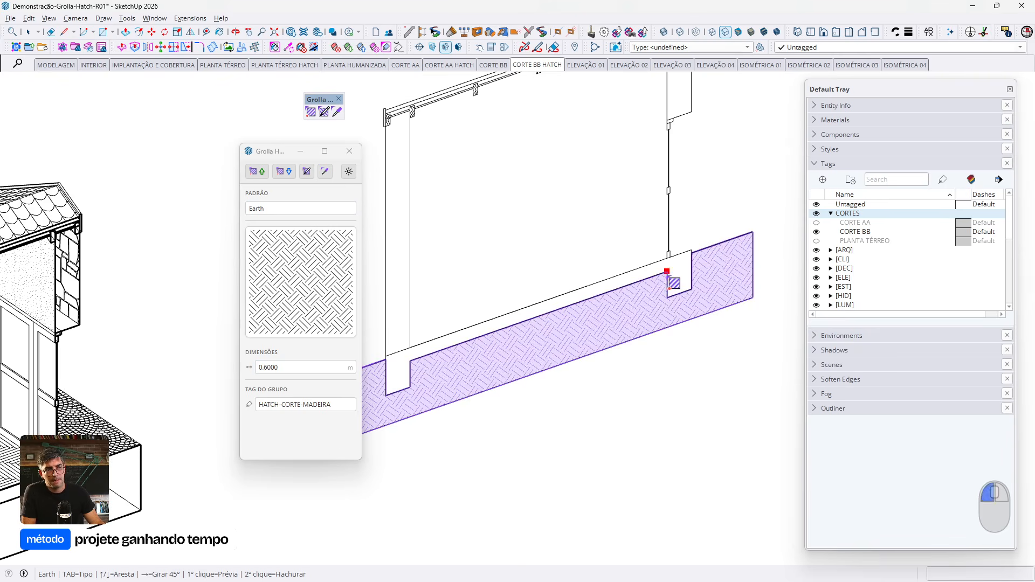
{"action": "scroll", "coordinate": [674, 351], "scroll_direction": "down", "scroll_amount": 4}
{"action": "scroll", "coordinate": [536, 364], "scroll_direction": "up", "scroll_amount": 4}
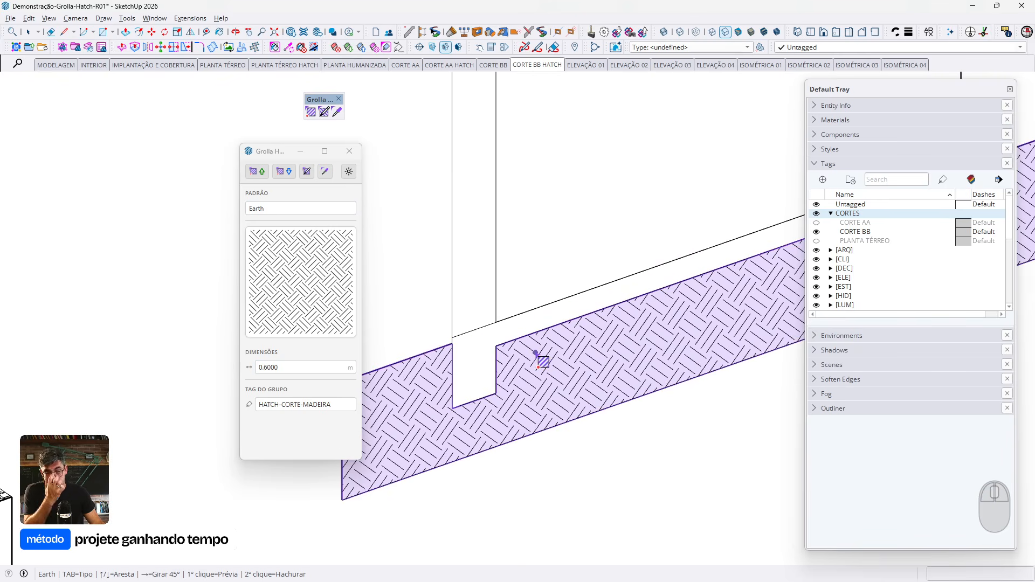
{"action": "middle_click_drag", "start_coordinate": [612, 324], "coordinate": [613, 365]}
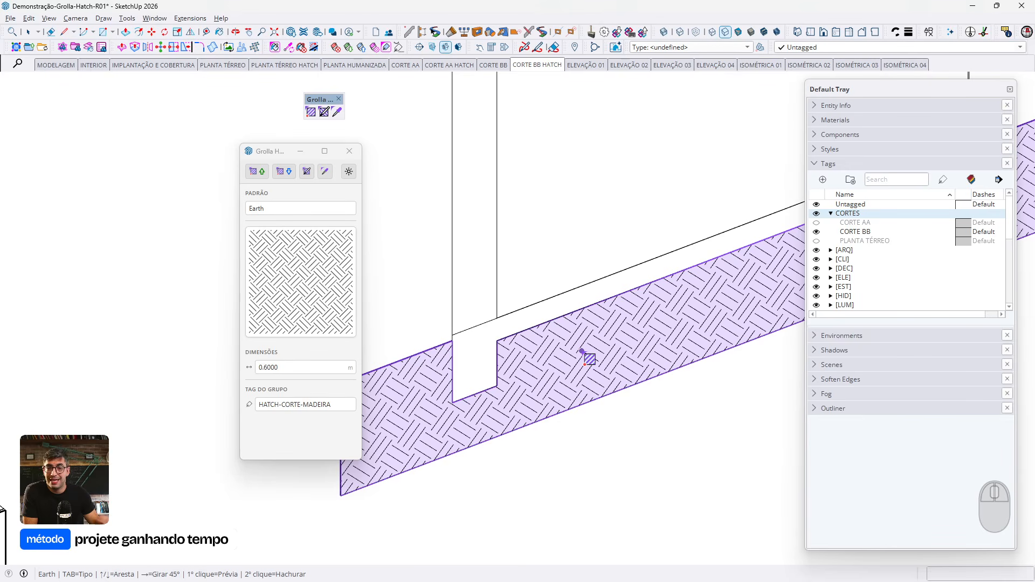
Hatch the cut floor slab and footings of the CORTE BB slice with the Concrete pattern at 0.6 m
{"action": "left_click", "coordinate": [272, 209]}
{"action": "left_click", "coordinate": [269, 222]}
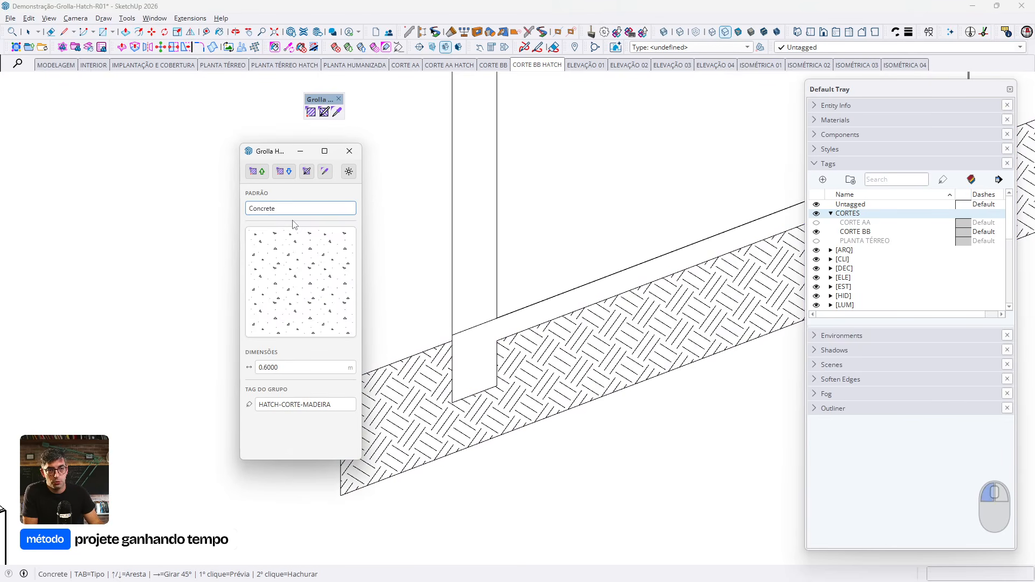
{"action": "scroll", "coordinate": [459, 346], "scroll_direction": "down", "scroll_amount": 3}
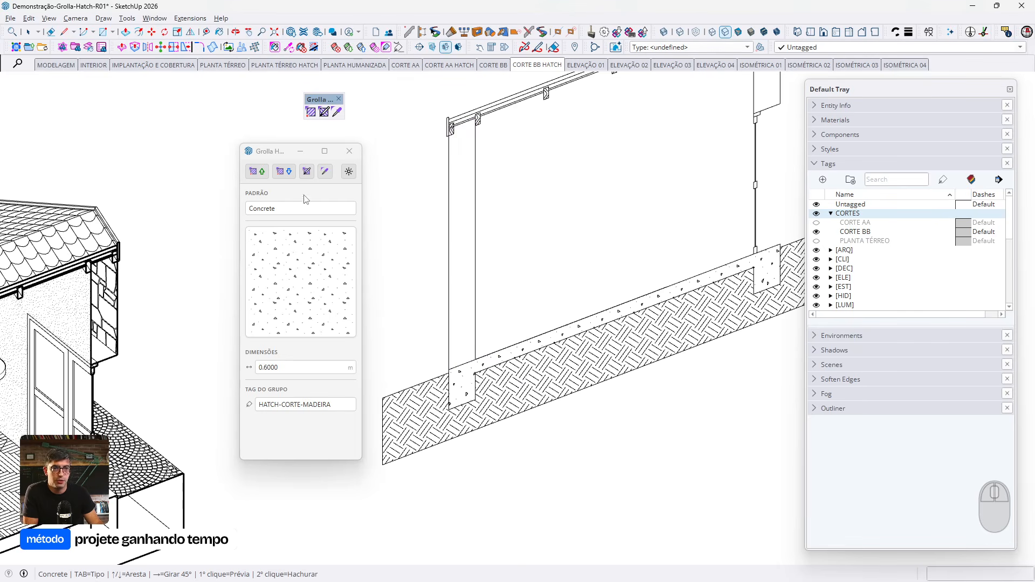
Hatch the two cut walls of the CORTE BB slice with the Lines pattern at 0.05 m, rotated 45°
{"action": "left_click", "coordinate": [296, 207]}
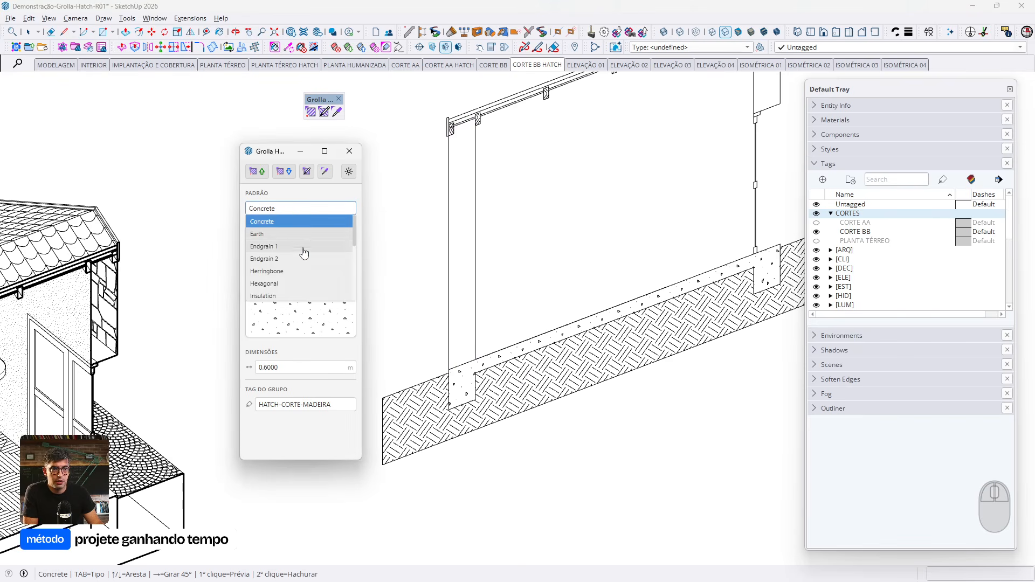
{"action": "scroll", "coordinate": [296, 264], "scroll_direction": "down", "scroll_amount": 5}
{"action": "scroll", "coordinate": [296, 272], "scroll_direction": "up", "scroll_amount": 6}
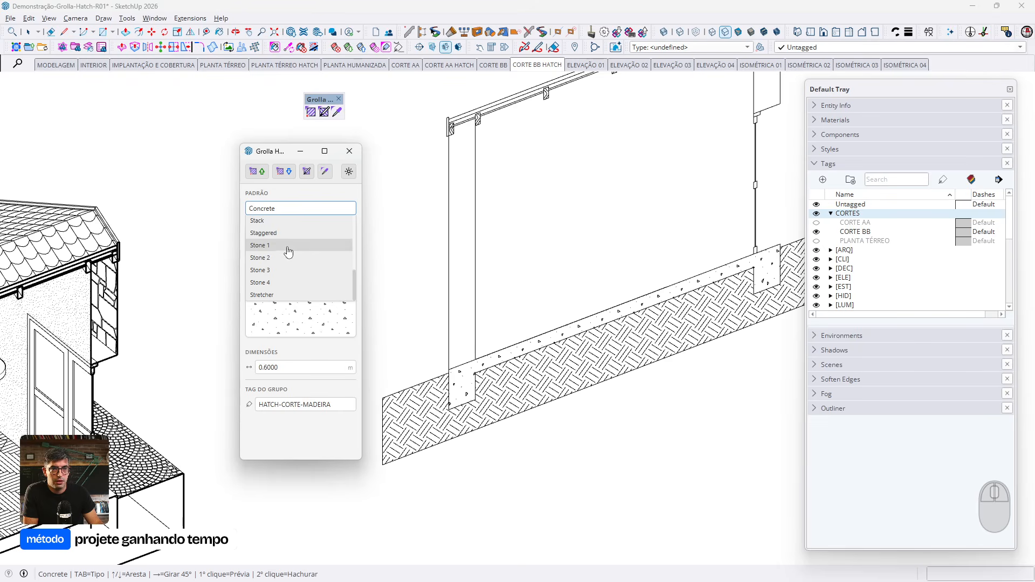
{"action": "scroll", "coordinate": [288, 253], "scroll_direction": "down", "scroll_amount": 2}
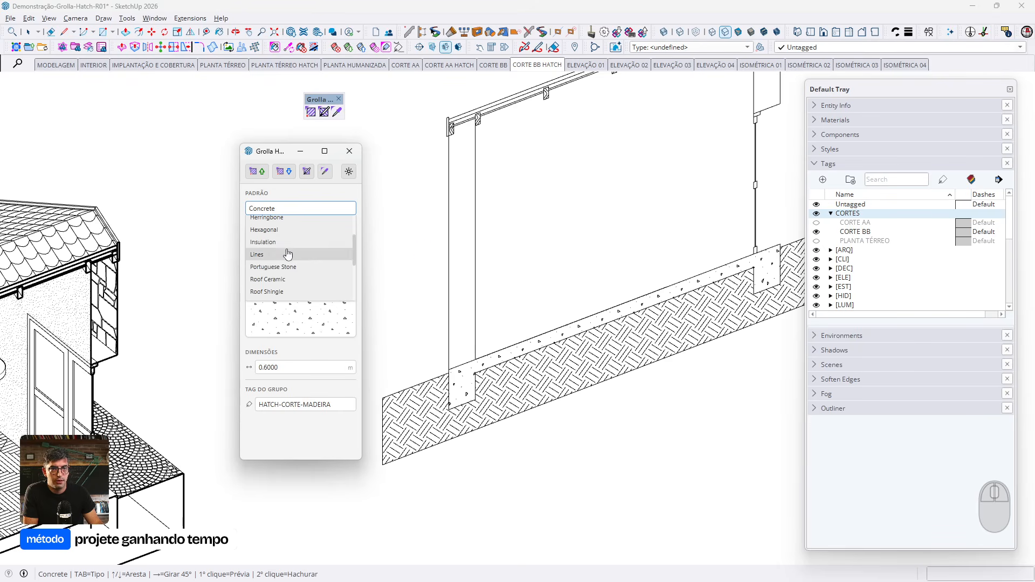
{"action": "left_click", "coordinate": [286, 258]}
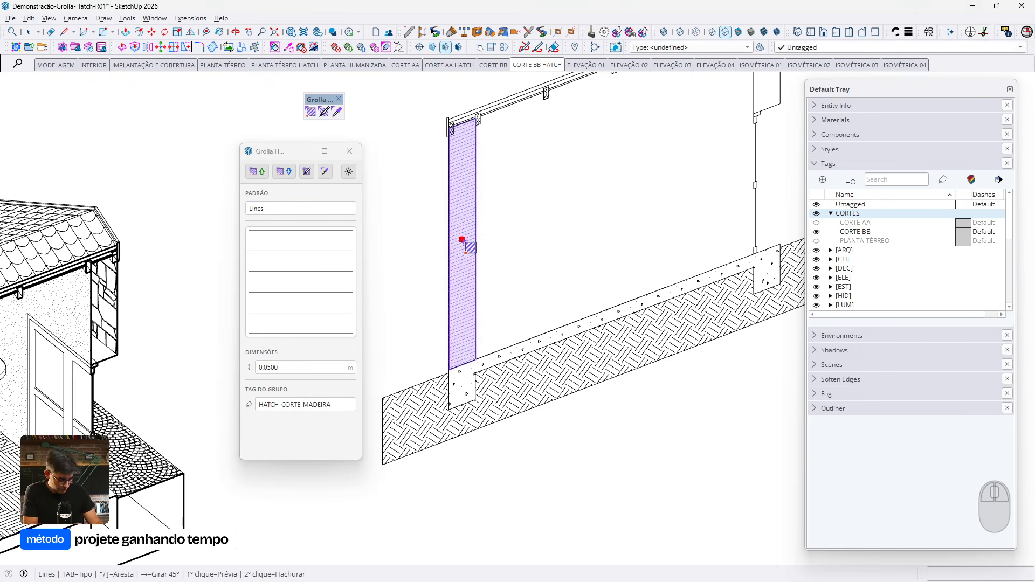
{"action": "key", "text": "Right"}
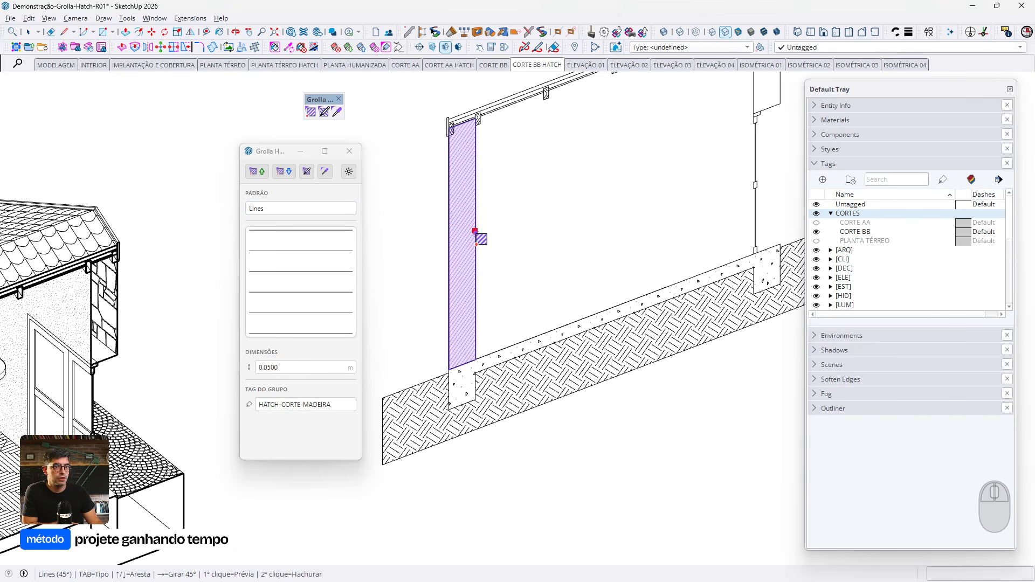
{"action": "left_click", "coordinate": [477, 238]}
{"action": "key", "text": "Right"}
{"action": "left_click", "coordinate": [764, 93]}
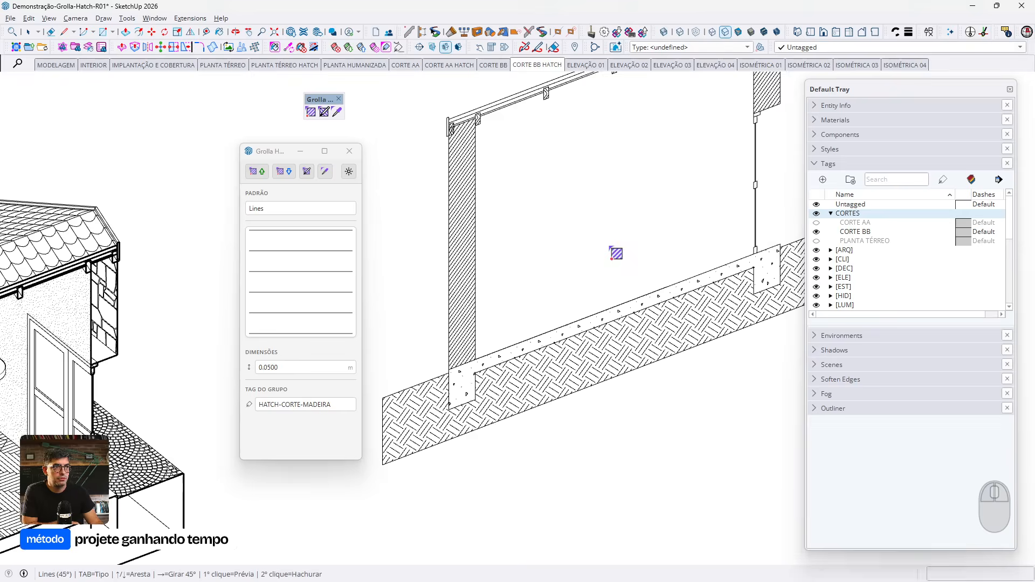
Examine the hatched CORTE BB slice from the front, checking the wall, concrete and earth patterns
{"action": "middle_click_drag", "start_coordinate": [608, 246], "coordinate": [507, 263]}
{"action": "scroll", "coordinate": [514, 263], "scroll_direction": "down", "scroll_amount": 3}
{"action": "scroll", "coordinate": [586, 269], "scroll_direction": "up", "scroll_amount": 3}
{"action": "key", "text": "space"}
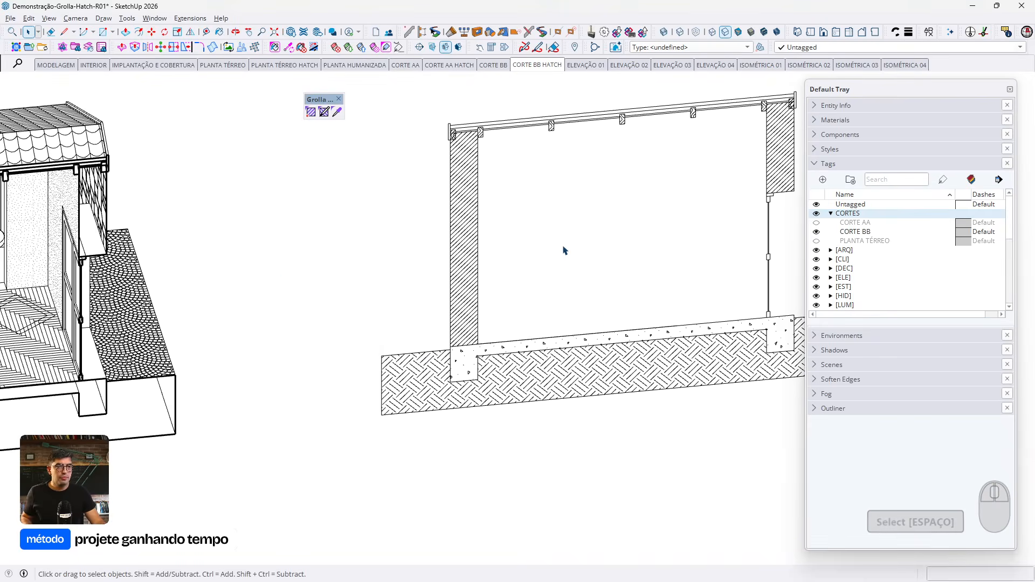
{"action": "middle_click_drag", "start_coordinate": [286, 279], "coordinate": [379, 376]}
{"action": "scroll", "coordinate": [512, 231], "scroll_direction": "up", "scroll_amount": 3}
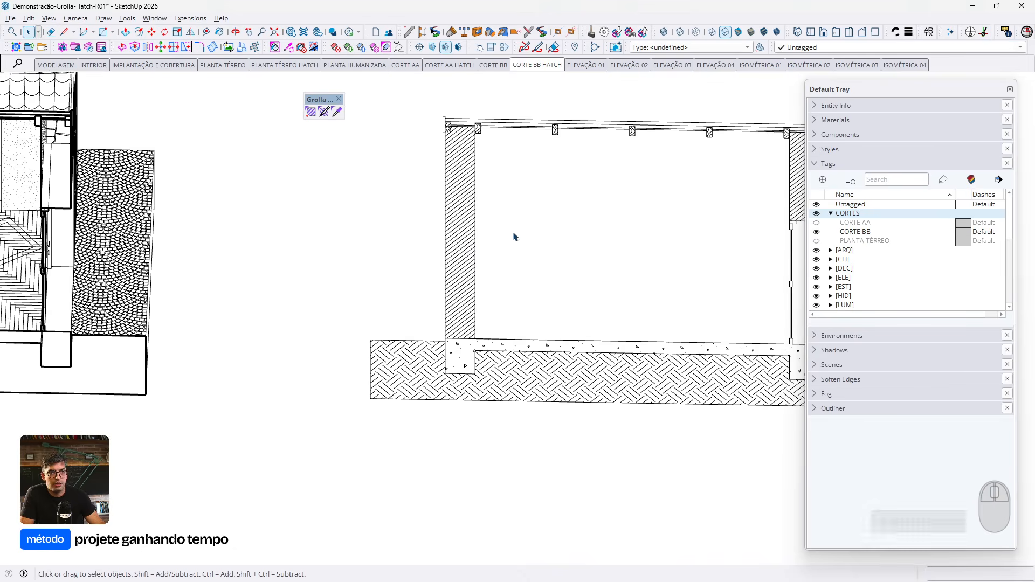
{"action": "scroll", "coordinate": [455, 354], "scroll_direction": "up", "scroll_amount": 3}
{"action": "scroll", "coordinate": [450, 349], "scroll_direction": "down", "scroll_amount": 5}
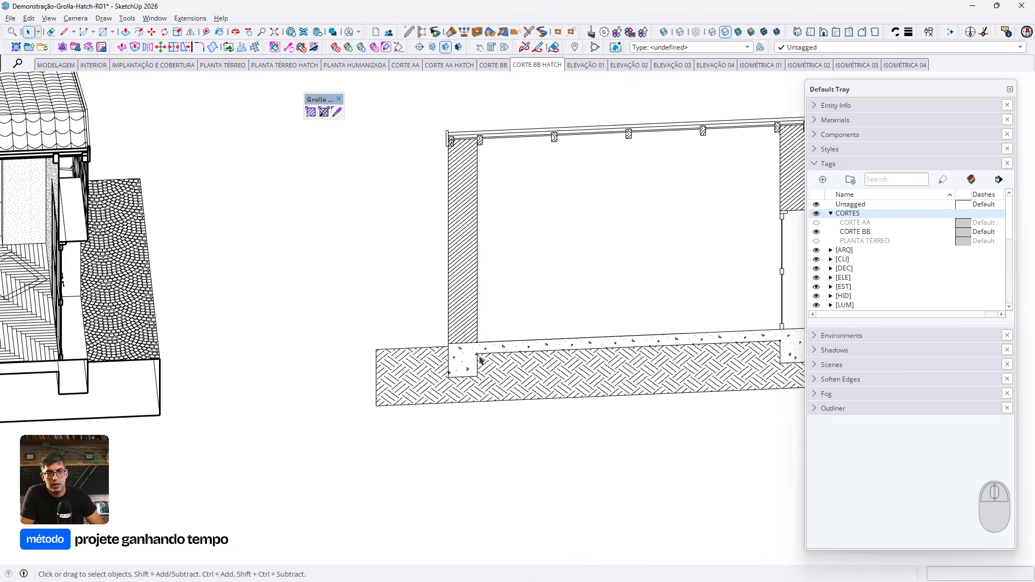
{"action": "scroll", "coordinate": [529, 364], "scroll_direction": "up", "scroll_amount": 1}
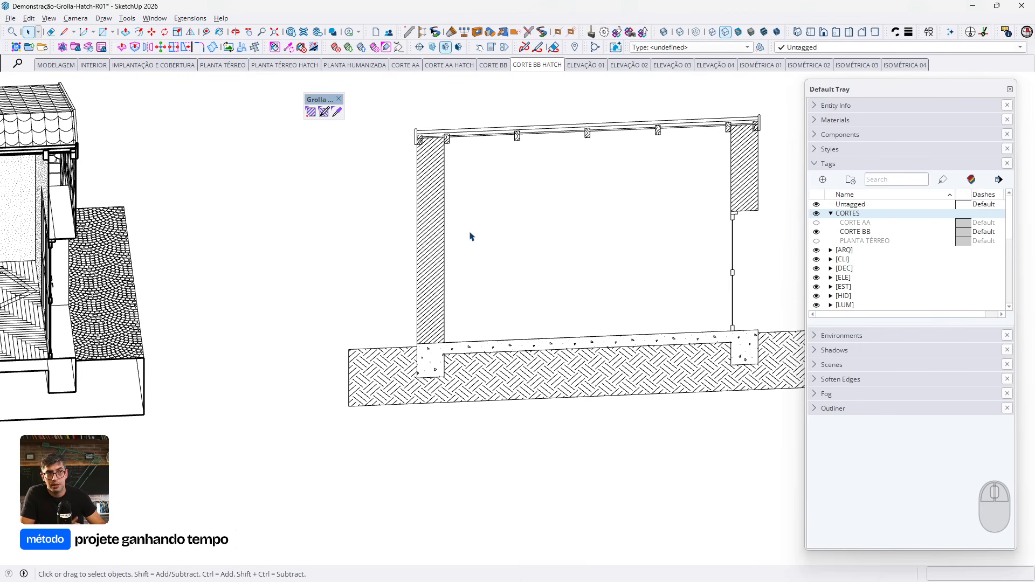
Open the CORTE AA HATCH scene and sample the concrete hatch properties from its foundation
{"action": "left_click", "coordinate": [406, 66]}
{"action": "key", "text": "Page_Down"}
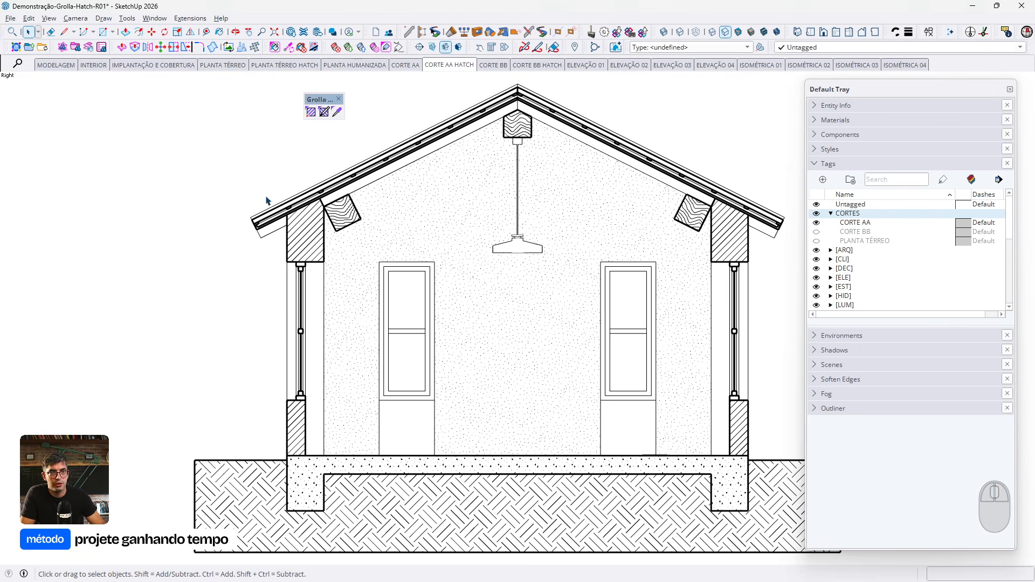
{"action": "left_click", "coordinate": [337, 112]}
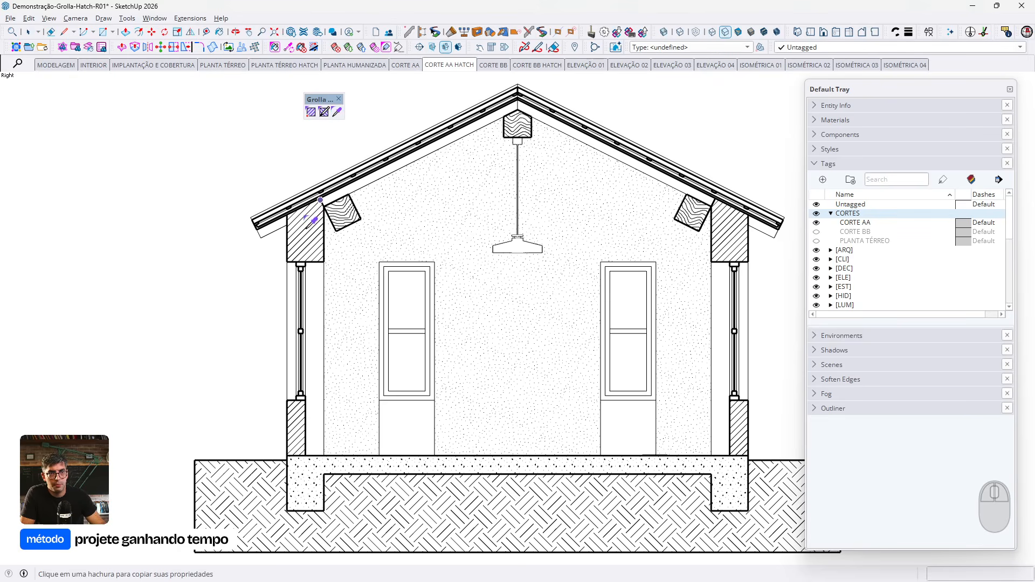
{"action": "left_click", "coordinate": [305, 464]}
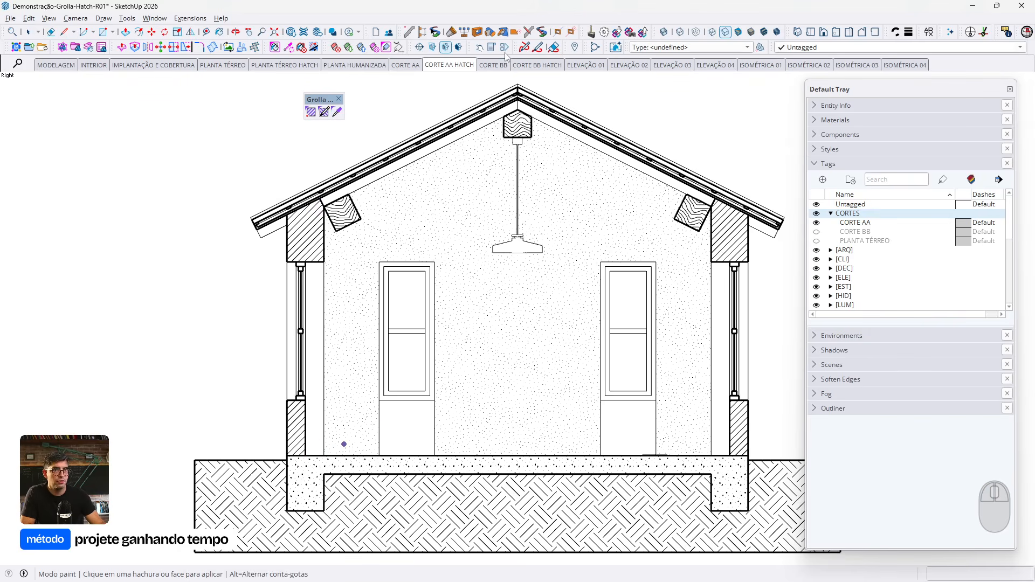
Apply the sampled concrete hatch to the slab and footings of the slice in the CORTE BB HATCH scene
{"action": "left_click", "coordinate": [493, 65]}
{"action": "left_click", "coordinate": [537, 65]}
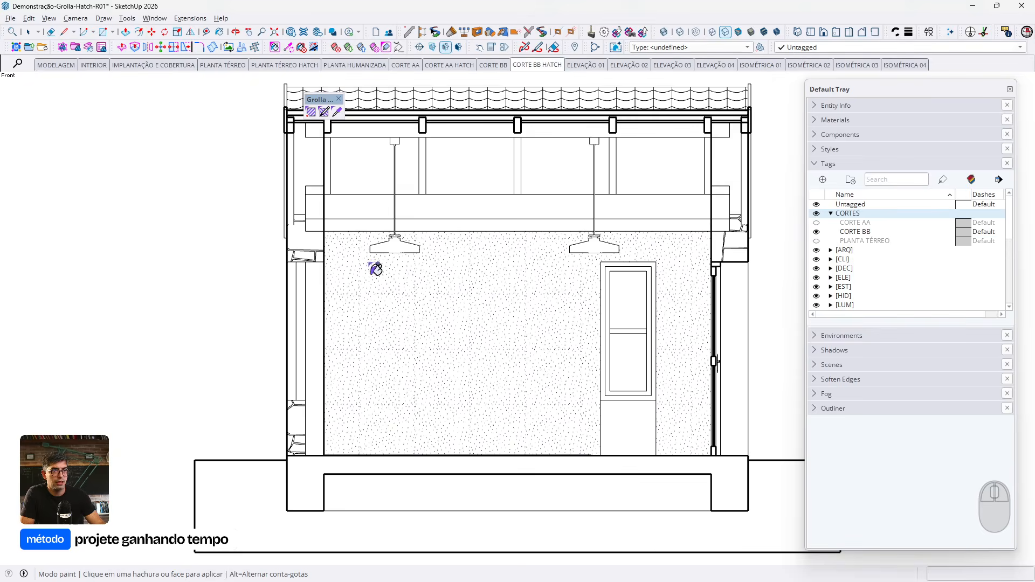
{"action": "scroll", "coordinate": [492, 316], "scroll_direction": "down", "scroll_amount": 5}
{"action": "scroll", "coordinate": [682, 348], "scroll_direction": "up", "scroll_amount": 8}
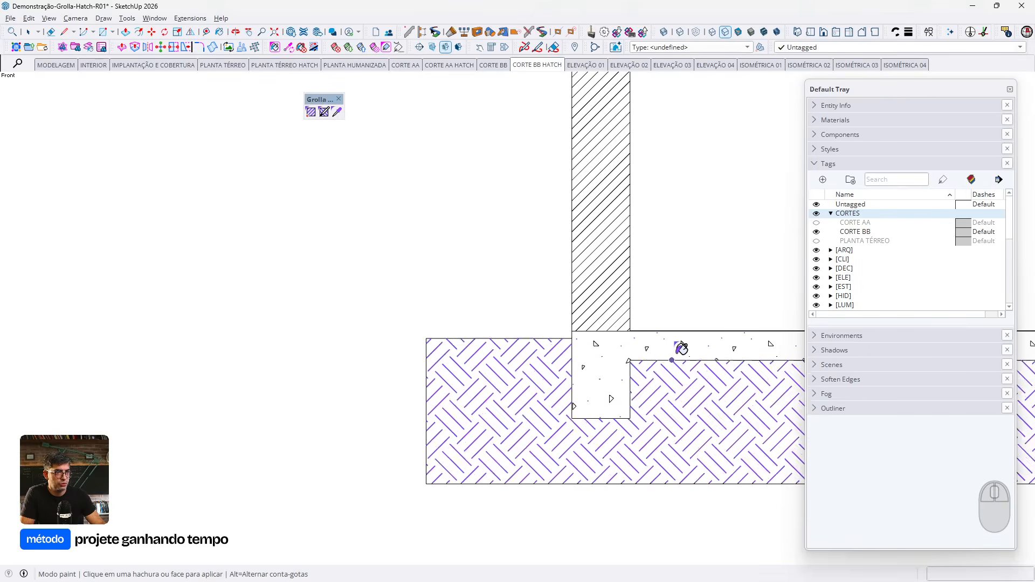
{"action": "scroll", "coordinate": [553, 371], "scroll_direction": "down", "scroll_amount": 6}
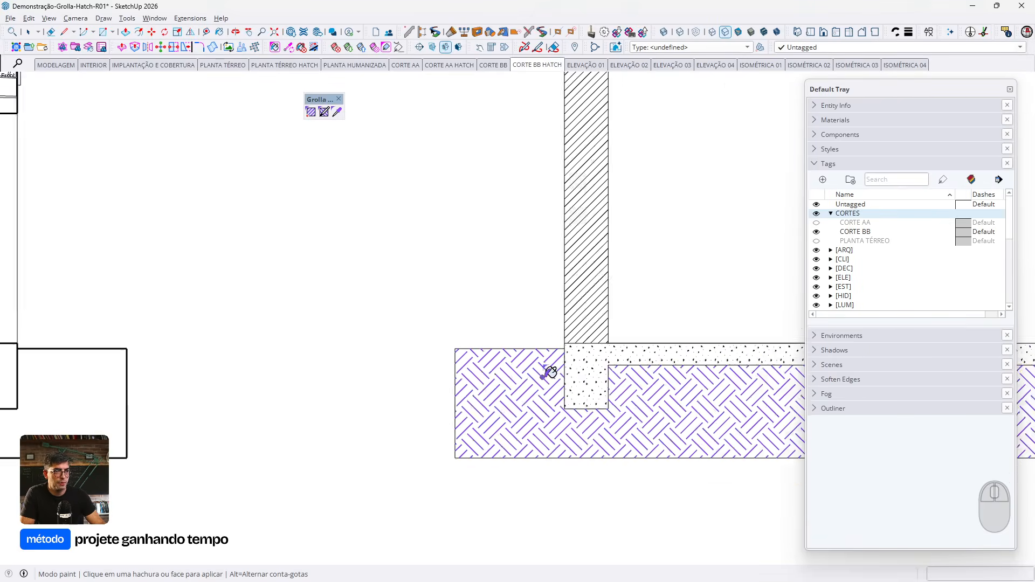
Return to the CORTE AA HATCH scene and sample the earth hatch properties from below the slab
{"action": "key", "text": "Page_Up"}
{"action": "key", "text": "Page_Up"}
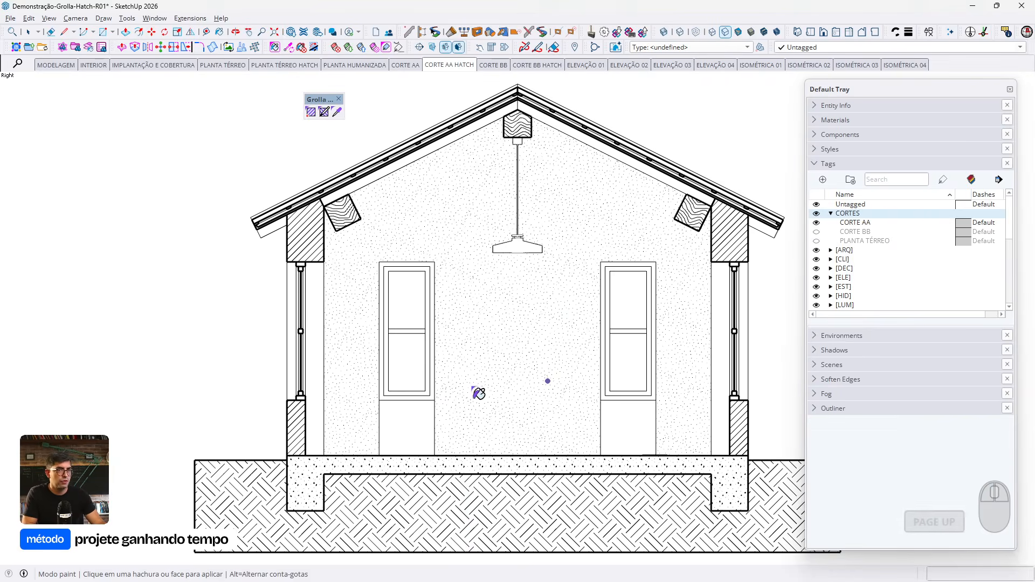
{"action": "key", "text": "alt"}
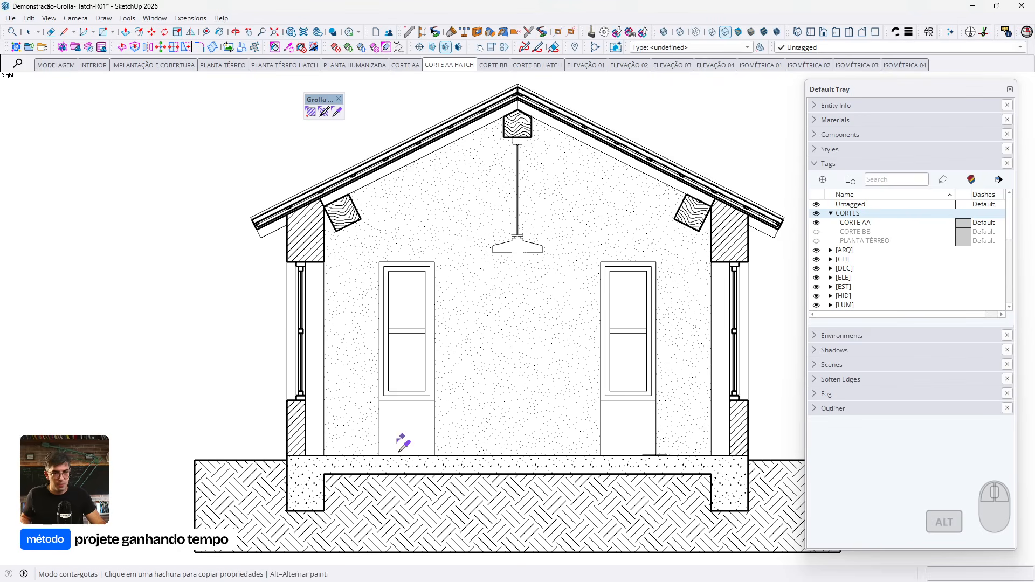
{"action": "left_click", "coordinate": [393, 479]}
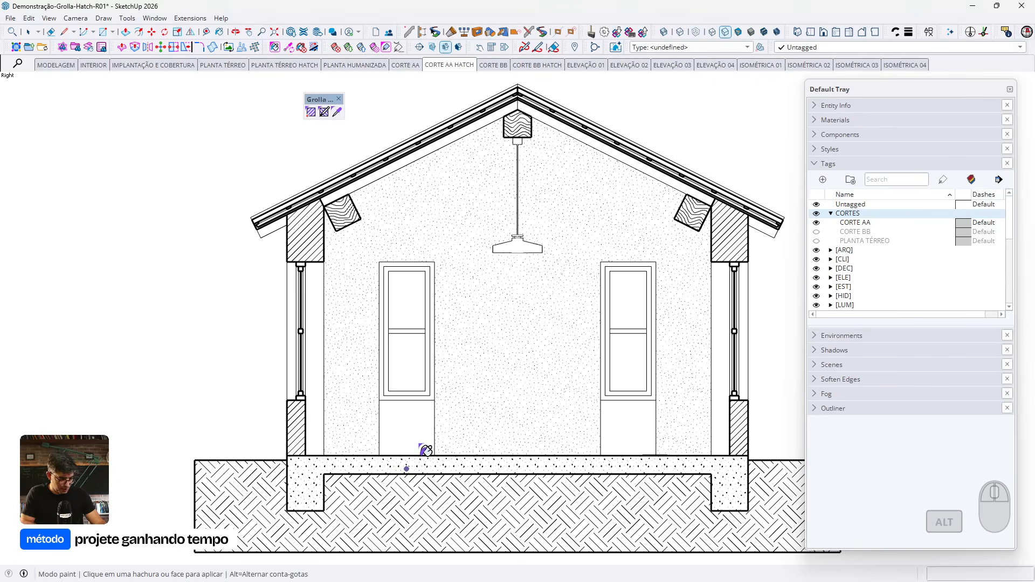
Apply the sampled earth hatch to the cut ground of the slice in the CORTE BB HATCH scene
{"action": "key", "text": "Page_Down"}
{"action": "key", "text": "Page_Down"}
{"action": "scroll", "coordinate": [406, 371], "scroll_direction": "down", "scroll_amount": 5}
{"action": "scroll", "coordinate": [722, 443], "scroll_direction": "up", "scroll_amount": 8}
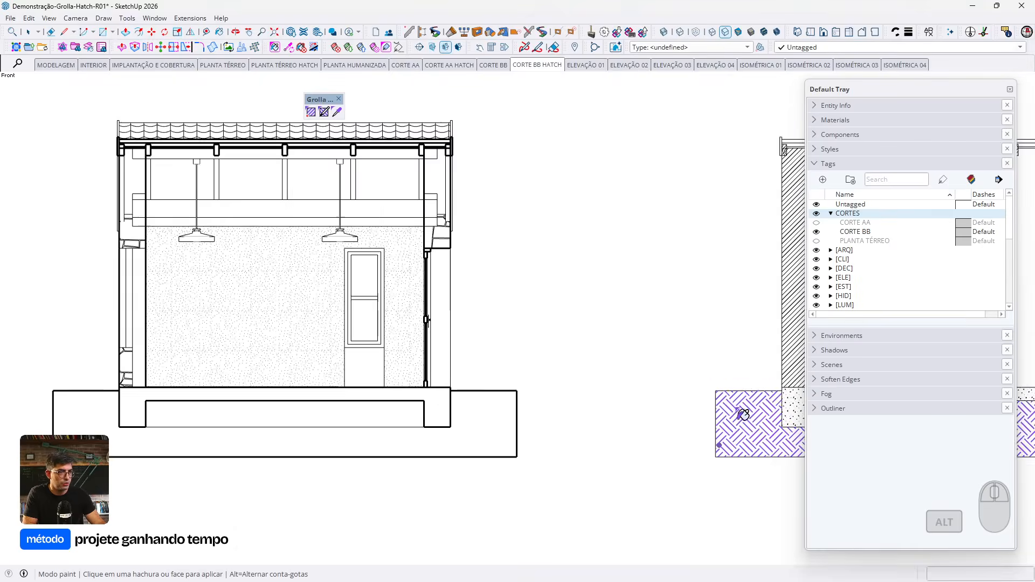
{"action": "left_click", "coordinate": [731, 424]}
{"action": "scroll", "coordinate": [577, 414], "scroll_direction": "down", "scroll_amount": 2}
{"action": "scroll", "coordinate": [705, 354], "scroll_direction": "down", "scroll_amount": 3}
{"action": "scroll", "coordinate": [600, 293], "scroll_direction": "up", "scroll_amount": 5}
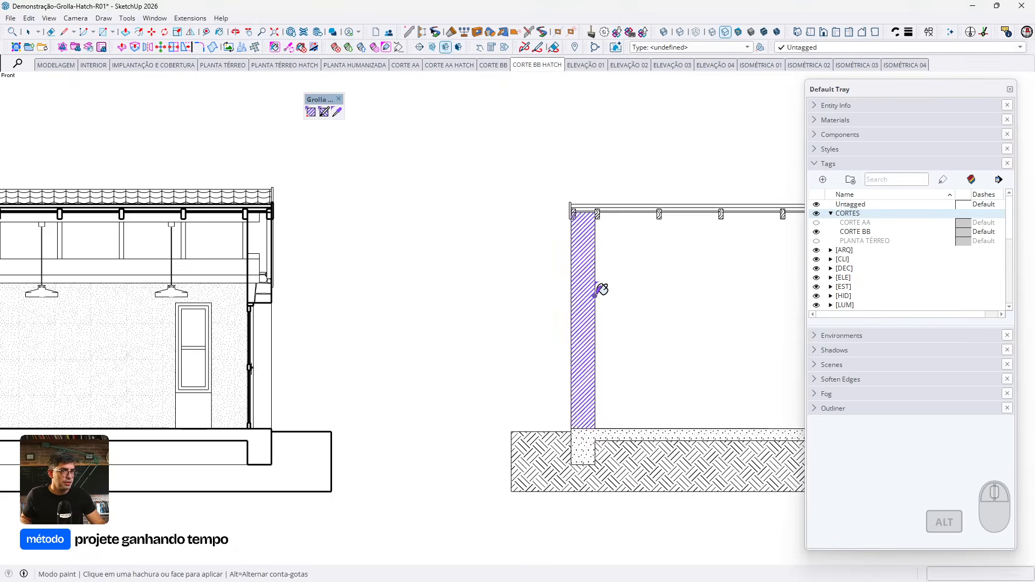
Compare the hatching in the CORTE AA HATCH scene with the slice in the CORTE BB HATCH scene
{"action": "key", "text": "Page_Up"}
{"action": "key", "text": "Page_Up"}
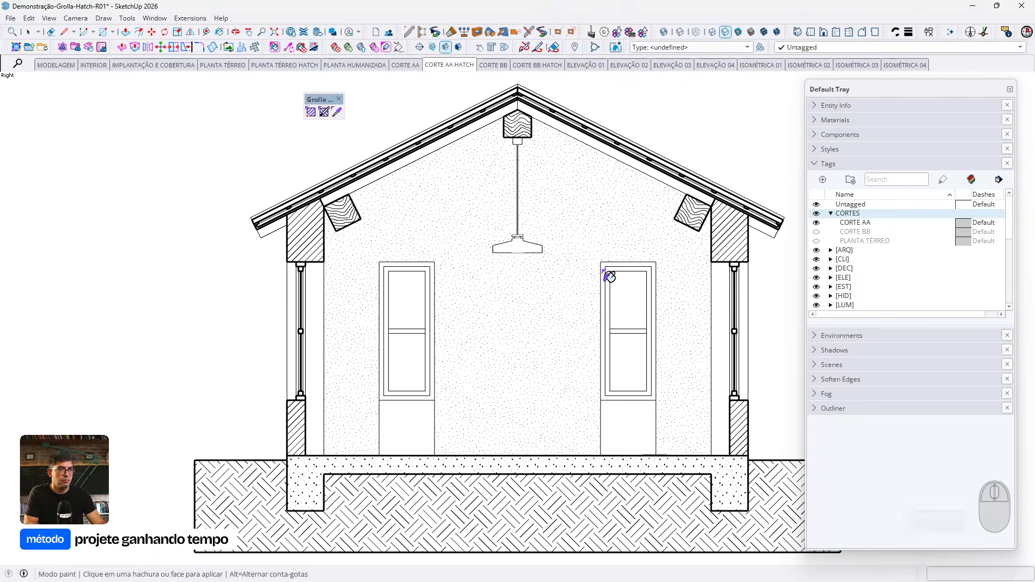
{"action": "key", "text": "Page_Down"}
{"action": "key", "text": "Page_Down"}
{"action": "scroll", "coordinate": [610, 276], "scroll_direction": "down", "scroll_amount": 6}
{"action": "key", "text": "space"}
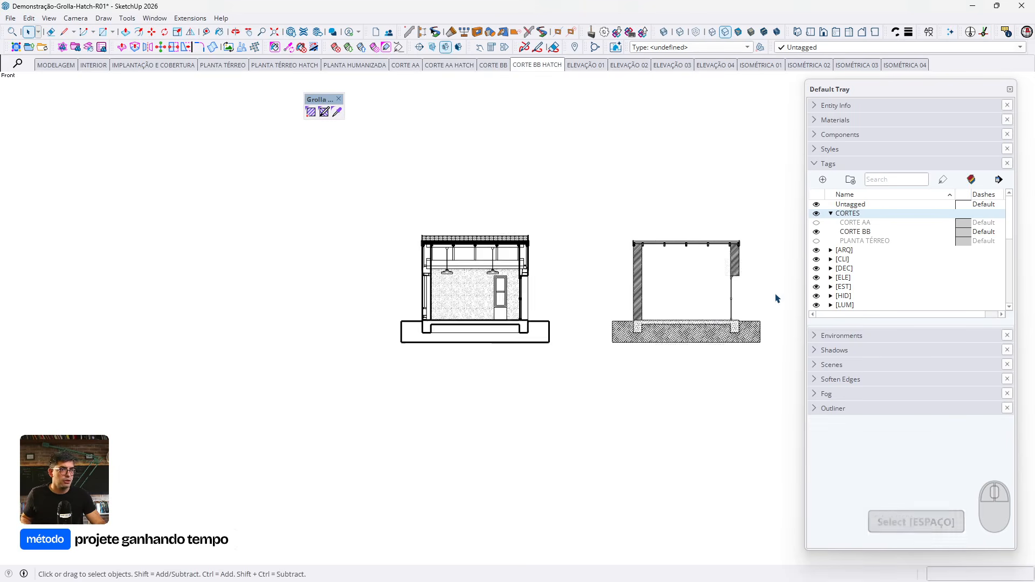
Cut the wall, wood, concrete and earth hatches from the BB slice and paste them in place inside the slice group
{"action": "scroll", "coordinate": [712, 245], "scroll_direction": "up", "scroll_amount": 3}
{"action": "left_click", "coordinate": [732, 246]}
{"action": "left_click", "coordinate": [545, 175]}
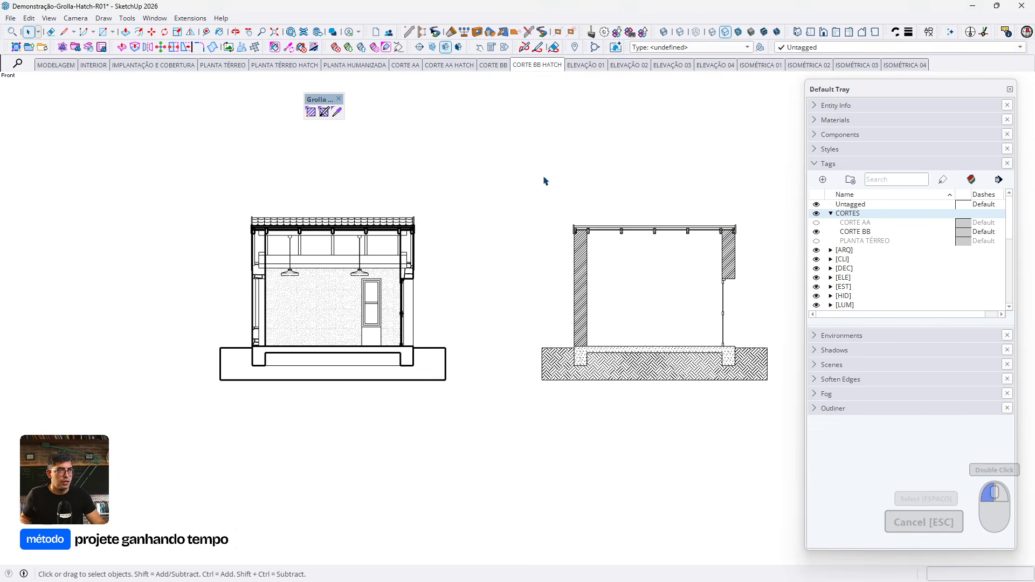
{"action": "scroll", "coordinate": [577, 257], "scroll_direction": "up", "scroll_amount": 3}
{"action": "left_click", "coordinate": [577, 257]}
{"action": "scroll", "coordinate": [669, 231], "scroll_direction": "up", "scroll_amount": 4}
{"action": "scroll", "coordinate": [458, 162], "scroll_direction": "down", "scroll_amount": 4}
{"action": "left_click_drag", "start_coordinate": [442, 136], "coordinate": [777, 420]}
{"action": "scroll", "coordinate": [626, 182], "scroll_direction": "up", "scroll_amount": 3}
{"action": "left_click", "coordinate": [627, 183], "text": "ctrl+shift"}
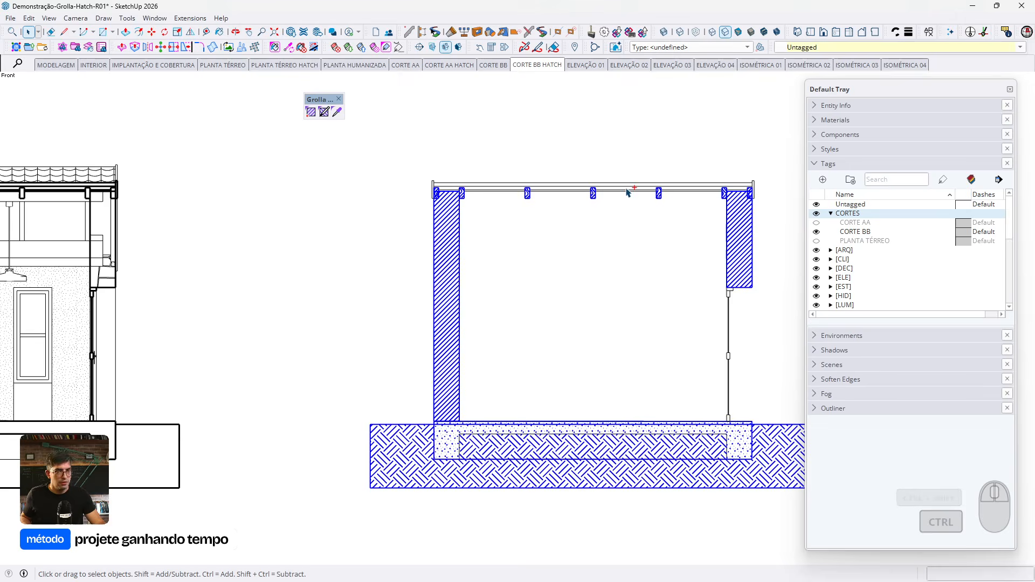
{"action": "key", "text": "ctrl+x"}
{"action": "double_click", "coordinate": [629, 185]}
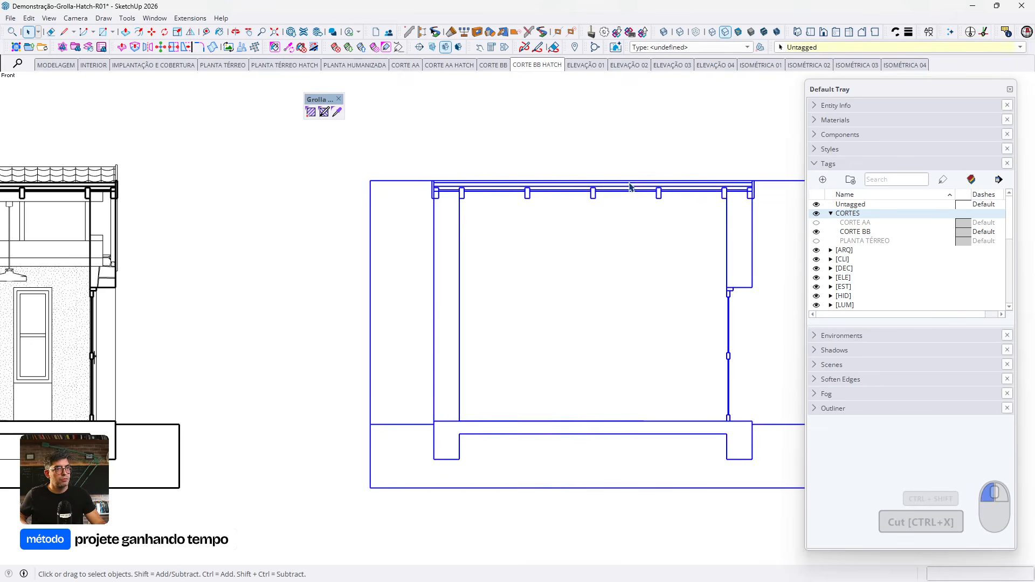
{"action": "key", "text": "v"}
{"action": "key", "text": "Escape"}
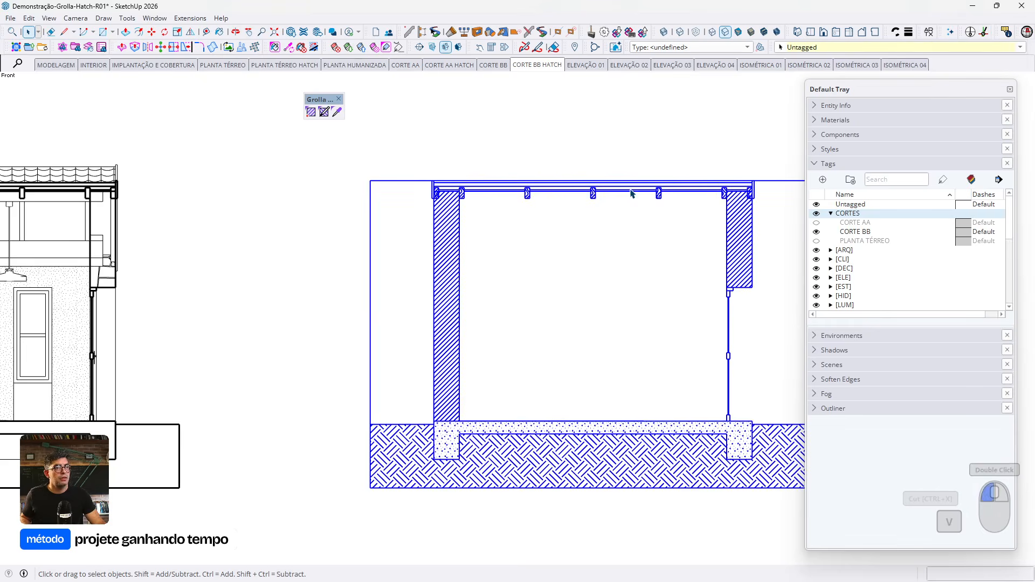
Assign the CORTE BB tag to the hatched slice group and move it 10 m along the red axis onto the section
{"action": "left_click", "coordinate": [820, 48]}
{"action": "left_click", "coordinate": [829, 29]}
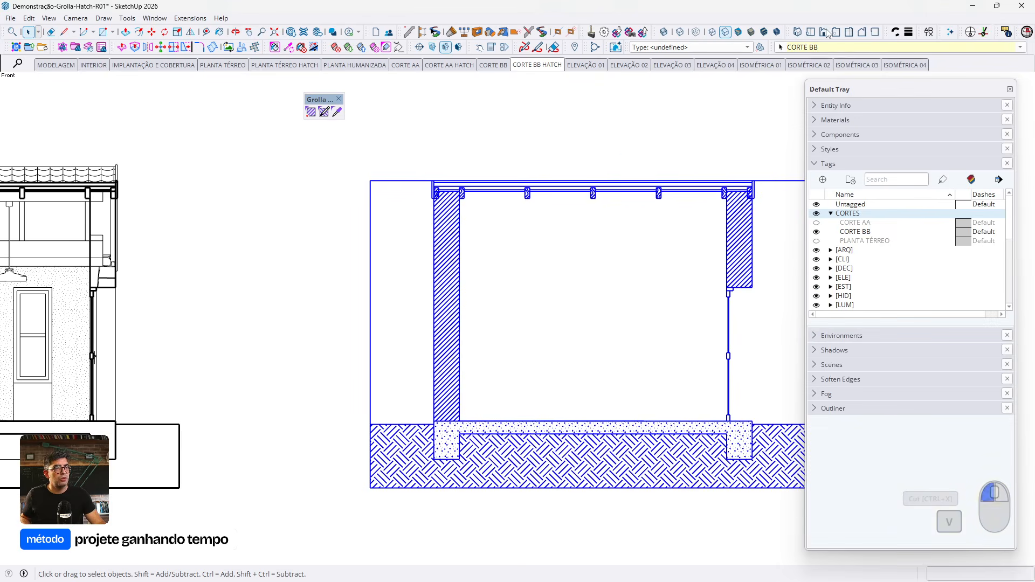
{"action": "key", "text": "m"}
{"action": "left_click", "coordinate": [645, 146]}
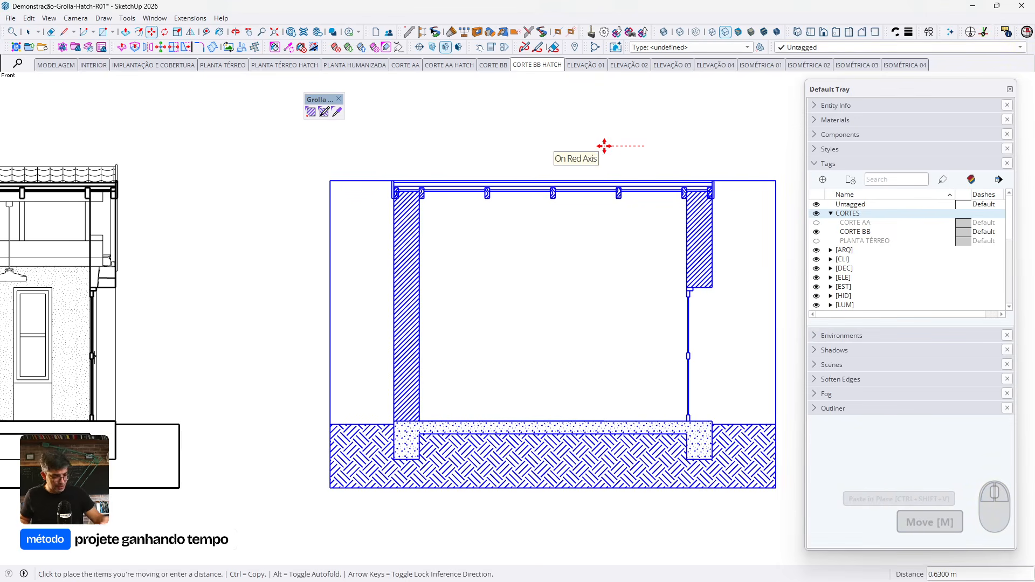
{"action": "type", "text": "10"}
{"action": "key", "text": "Return"}
{"action": "key", "text": "space"}
{"action": "key", "text": "Escape"}
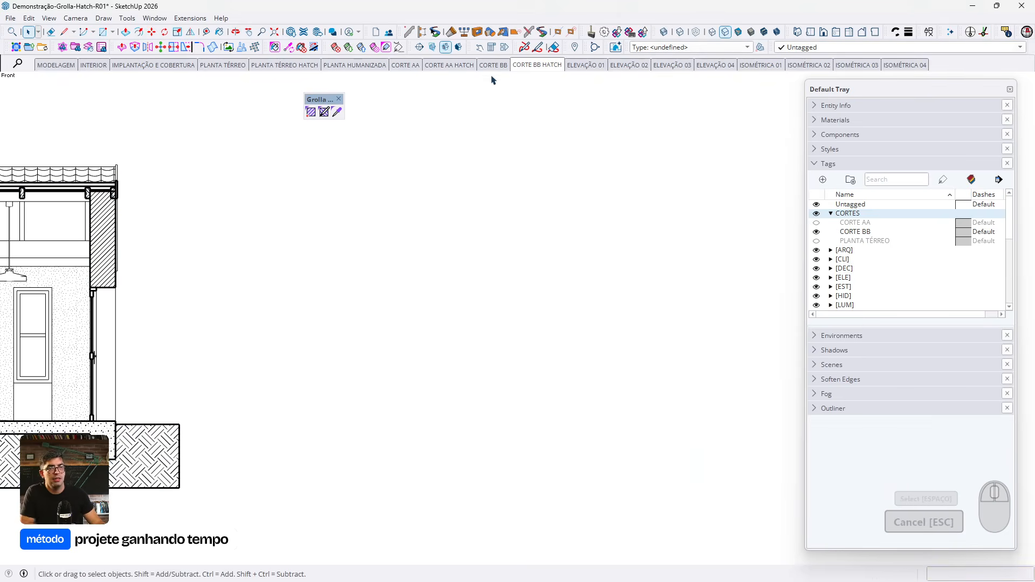
Review the section scenes and step back to the PLANTA TÉRREO HATCH scene, checking the hatching in each
{"action": "left_click", "coordinate": [528, 65]}
{"action": "key", "text": "Page_Up"}
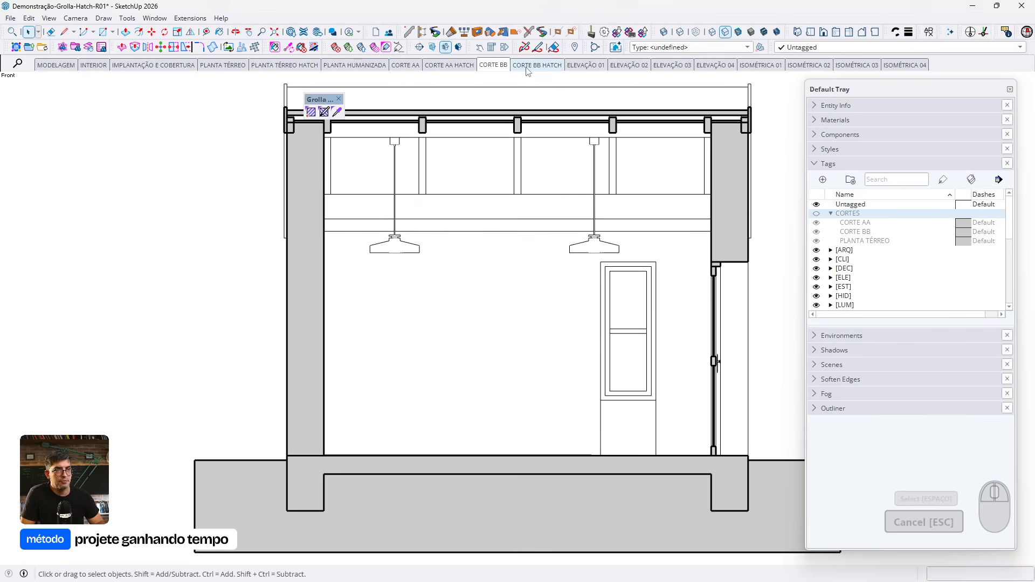
{"action": "key", "text": "Page_Down"}
{"action": "key", "text": "Page_Down"}
{"action": "key", "text": "Page_Up"}
{"action": "key", "text": "Page_Up"}
{"action": "key", "text": "Page_Up"}
{"action": "key", "text": "Page_Up"}
{"action": "key", "text": "Page_Up"}
{"action": "key", "text": "Page_Up"}
{"action": "key", "text": "Page_Up"}
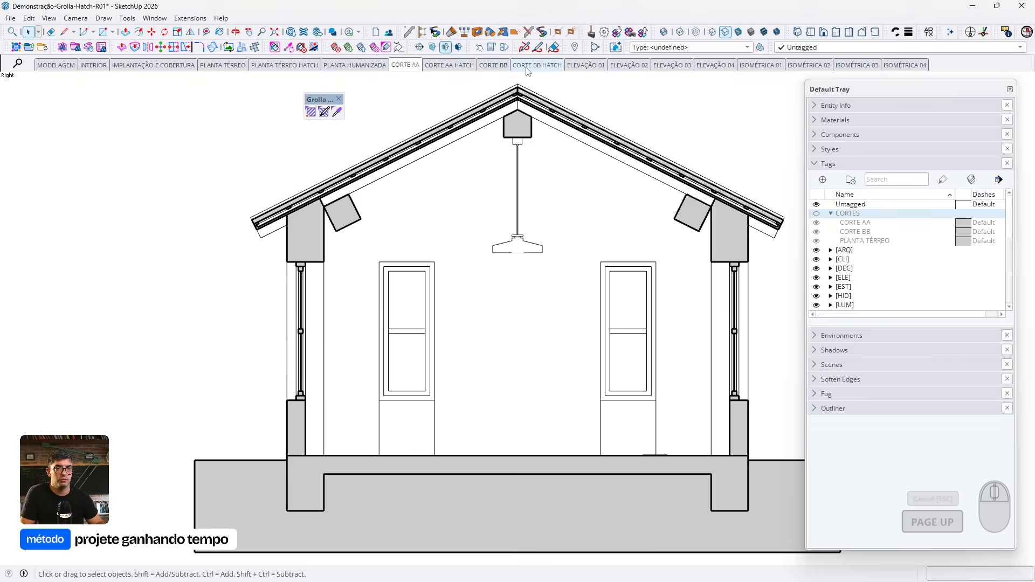
{"action": "key", "text": "Page_Down"}
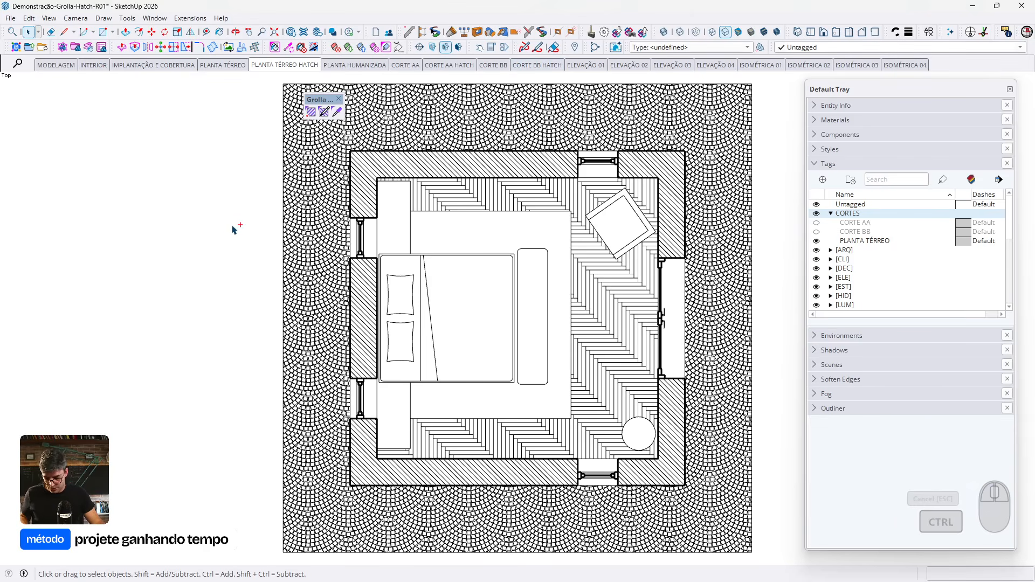
Save the model, switch to LayOut and update the model reference of the PLANTA TÉRREO HATCH viewport, inspecting its wall hatch
{"action": "key", "text": "ctrl+s"}
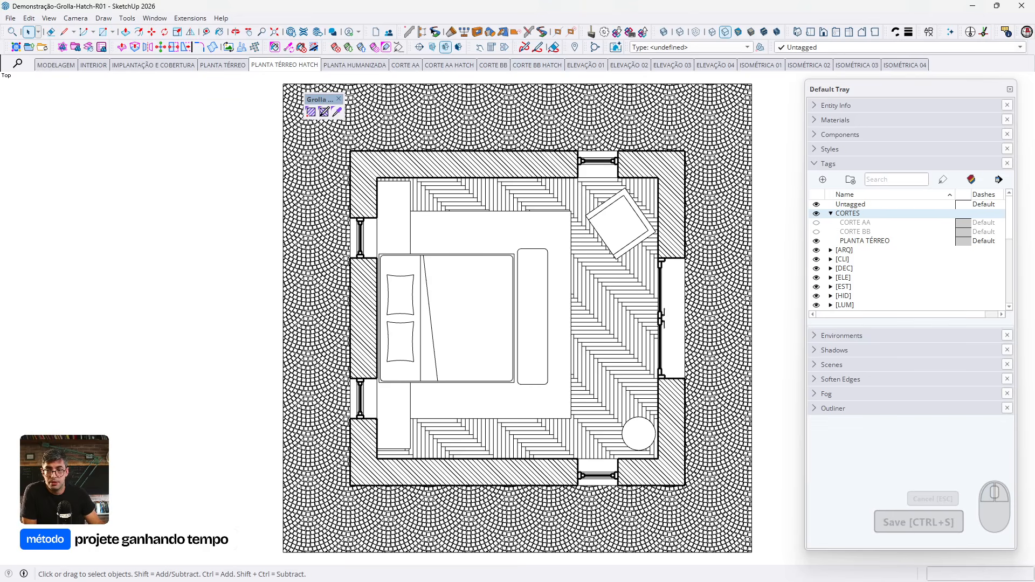
{"action": "left_click", "coordinate": [518, 581]}
{"action": "right_click", "coordinate": [445, 286]}
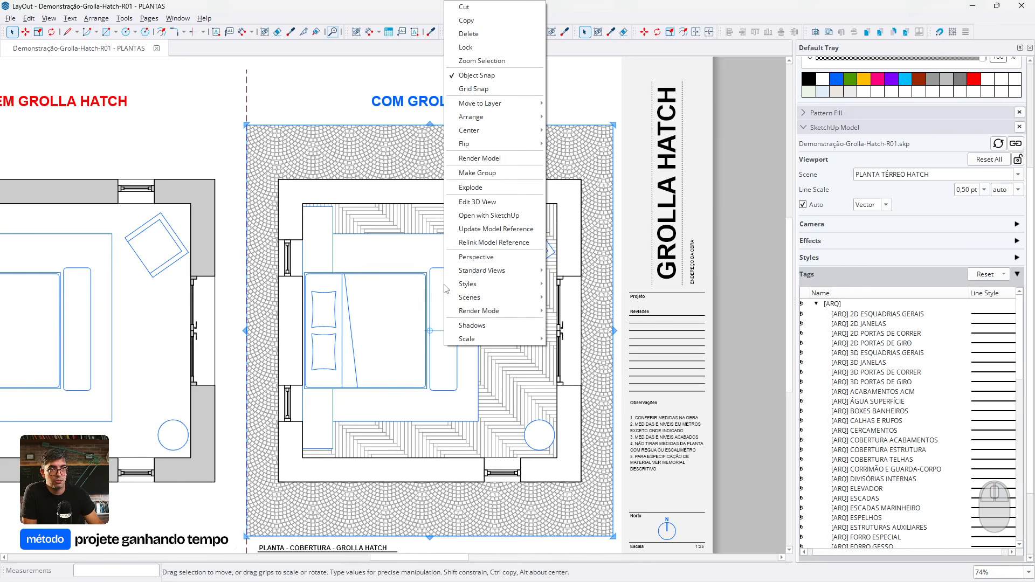
{"action": "left_click", "coordinate": [481, 235]}
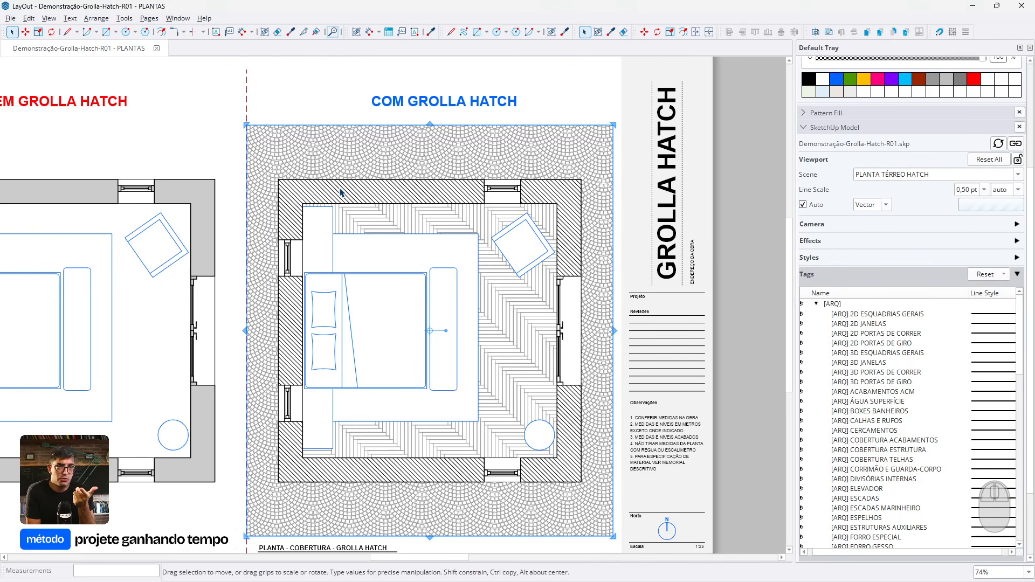
{"action": "scroll", "coordinate": [341, 192], "scroll_direction": "up", "scroll_amount": 6}
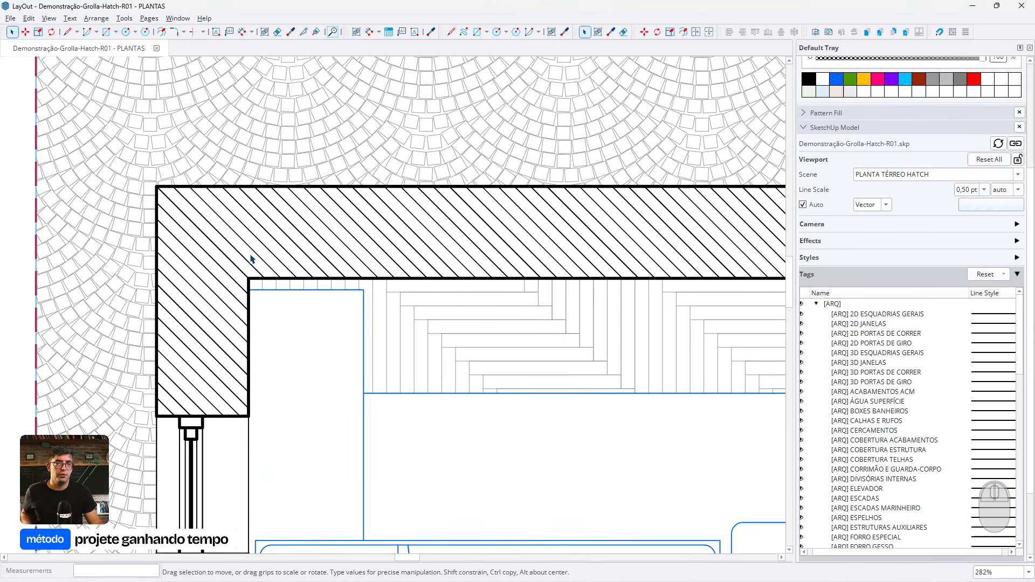
Switch back to SketchUp and set the line hatch spacing on the plan's upper-left corner wall to 0.025 m
{"action": "key", "text": "alt+Tab"}
{"action": "scroll", "coordinate": [379, 178], "scroll_direction": "up", "scroll_amount": 1}
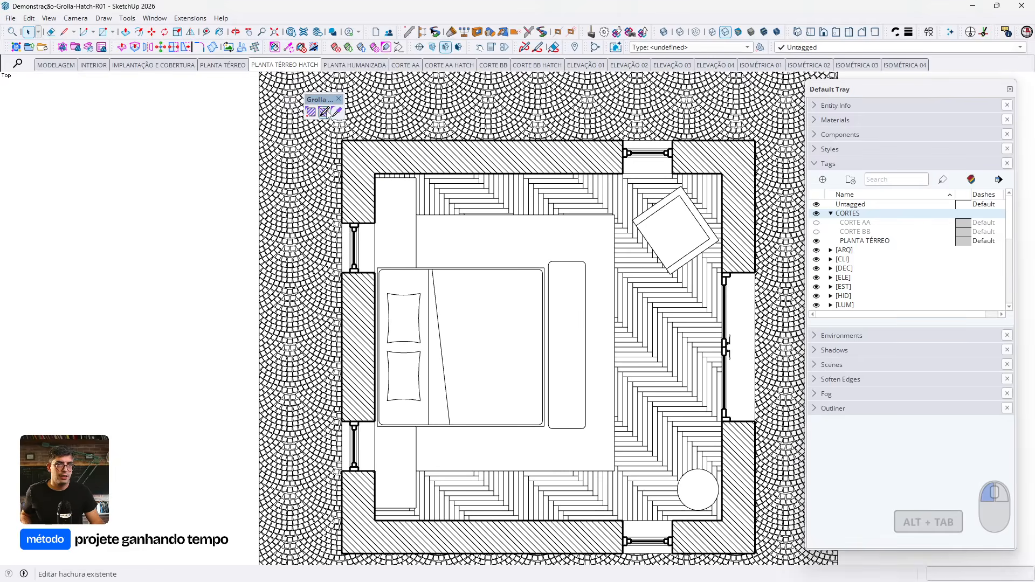
{"action": "left_click", "coordinate": [324, 112]}
{"action": "left_click", "coordinate": [402, 167]}
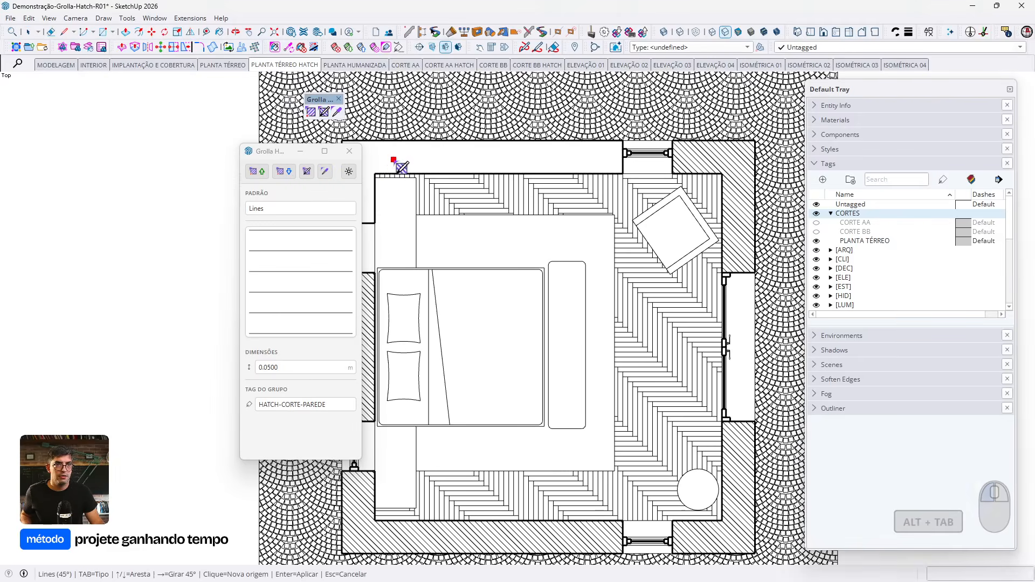
{"action": "scroll", "coordinate": [606, 229], "scroll_direction": "down", "scroll_amount": 2}
{"action": "left_click", "coordinate": [294, 368]}
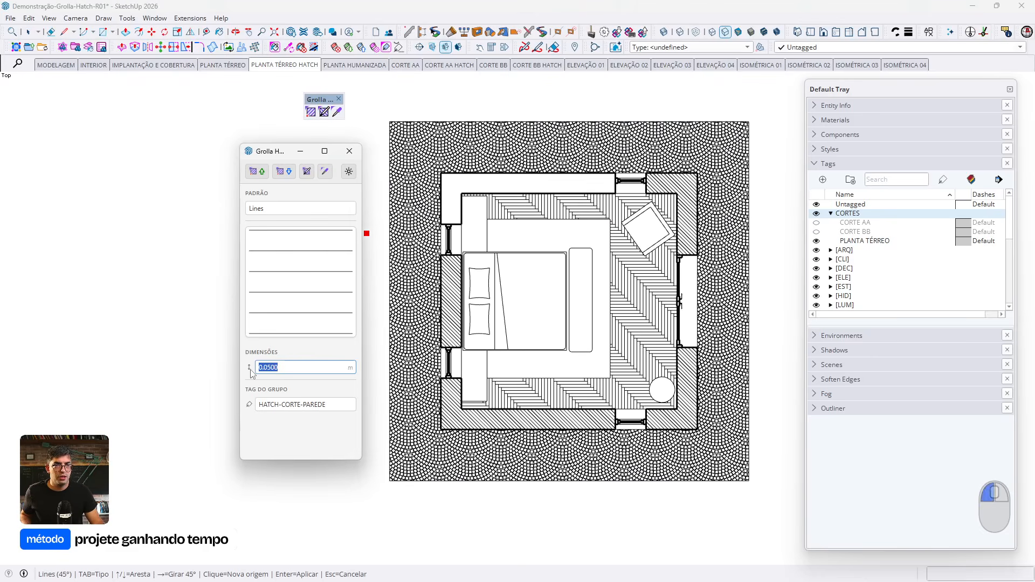
{"action": "type", "text": "0.025"}
{"action": "key", "text": "Return"}
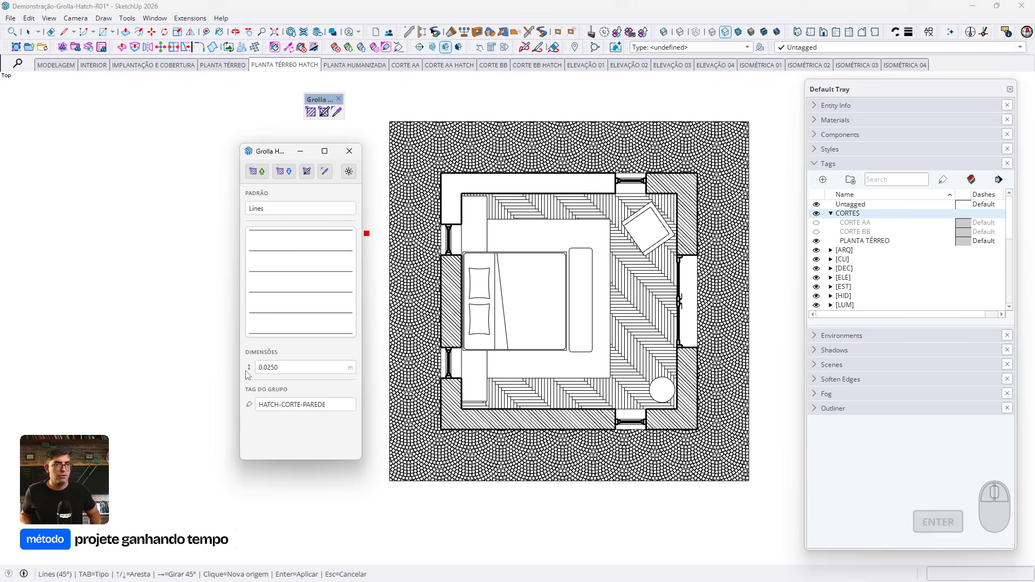
{"action": "scroll", "coordinate": [478, 153], "scroll_direction": "up", "scroll_amount": 6}
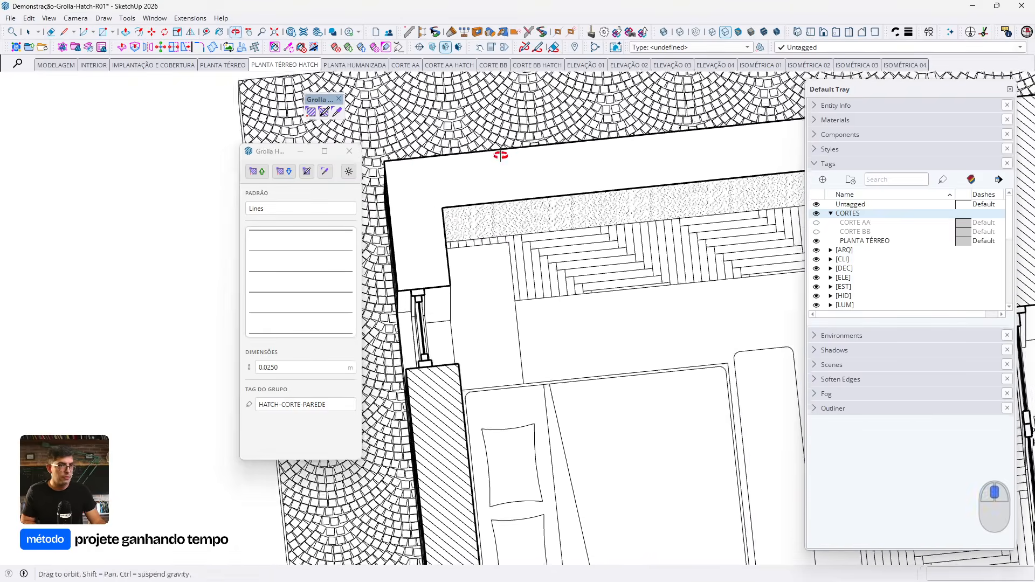
{"action": "key", "text": "Return"}
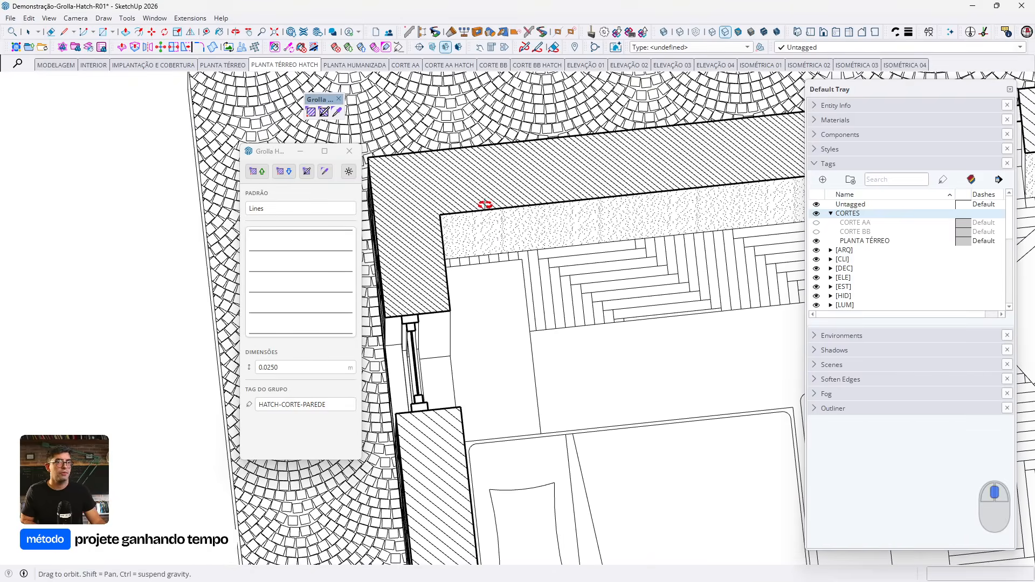
{"action": "scroll", "coordinate": [474, 210], "scroll_direction": "down", "scroll_amount": 3}
{"action": "scroll", "coordinate": [474, 210], "scroll_direction": "up", "scroll_amount": 2}
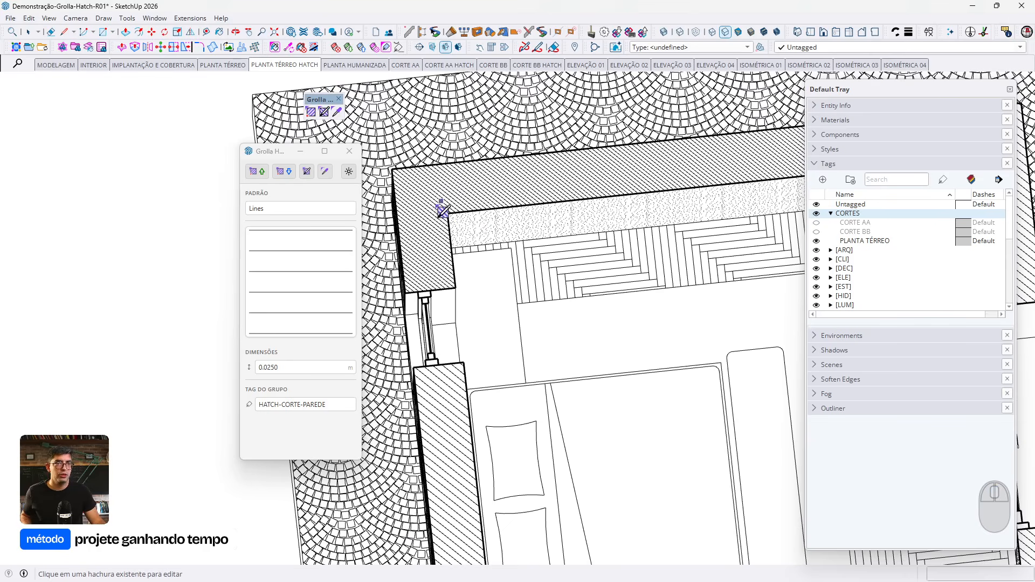
Sample the upper-left wall's edited line hatch and apply it to the remaining cut walls of the floor plan
{"action": "middle_click_drag", "start_coordinate": [442, 210], "coordinate": [472, 183]}
{"action": "left_click", "coordinate": [325, 171]}
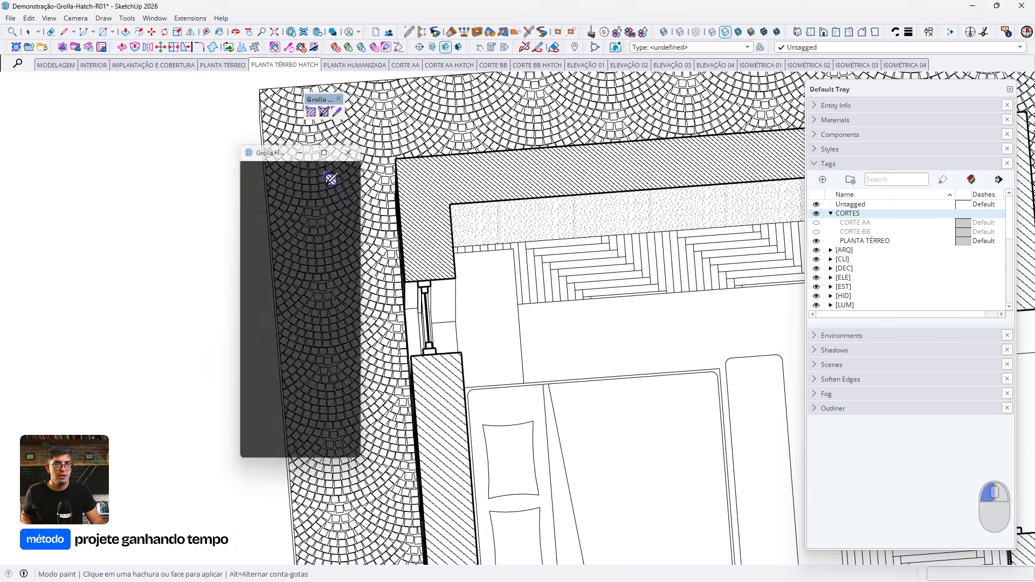
{"action": "left_click", "coordinate": [439, 210]}
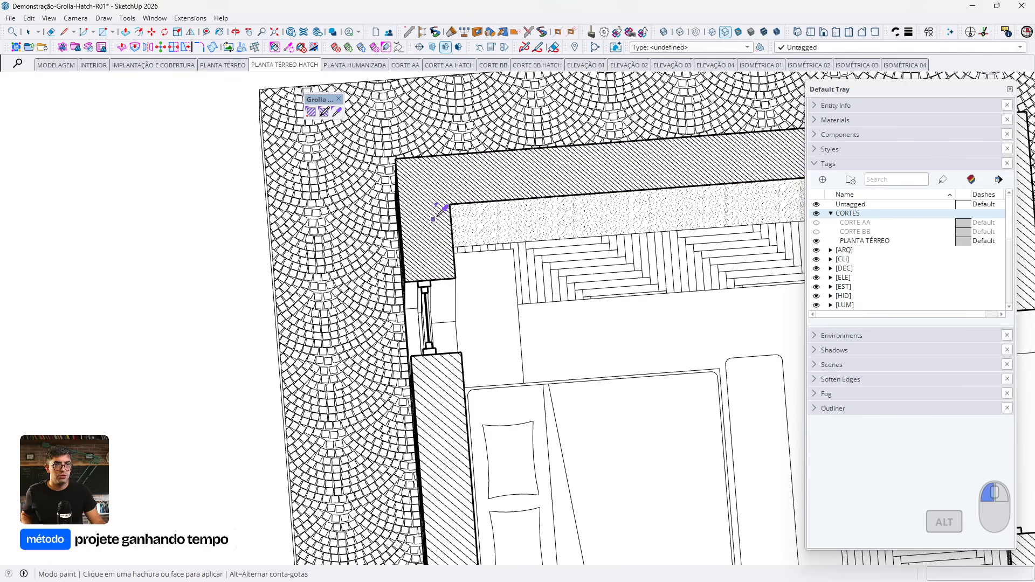
{"action": "scroll", "coordinate": [384, 238], "scroll_direction": "down", "scroll_amount": 8}
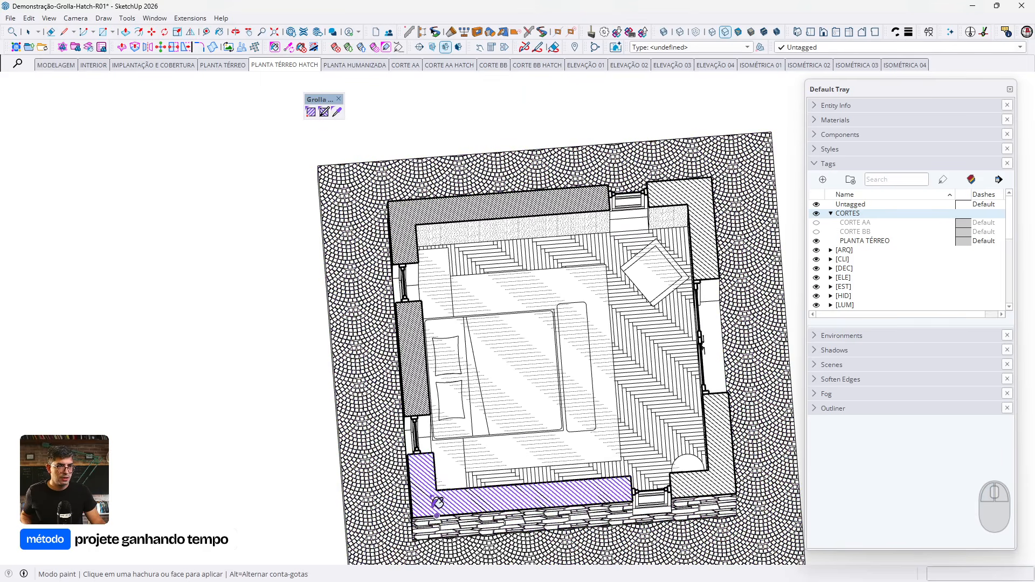
{"action": "left_click", "coordinate": [435, 499]}
{"action": "left_click", "coordinate": [720, 485]}
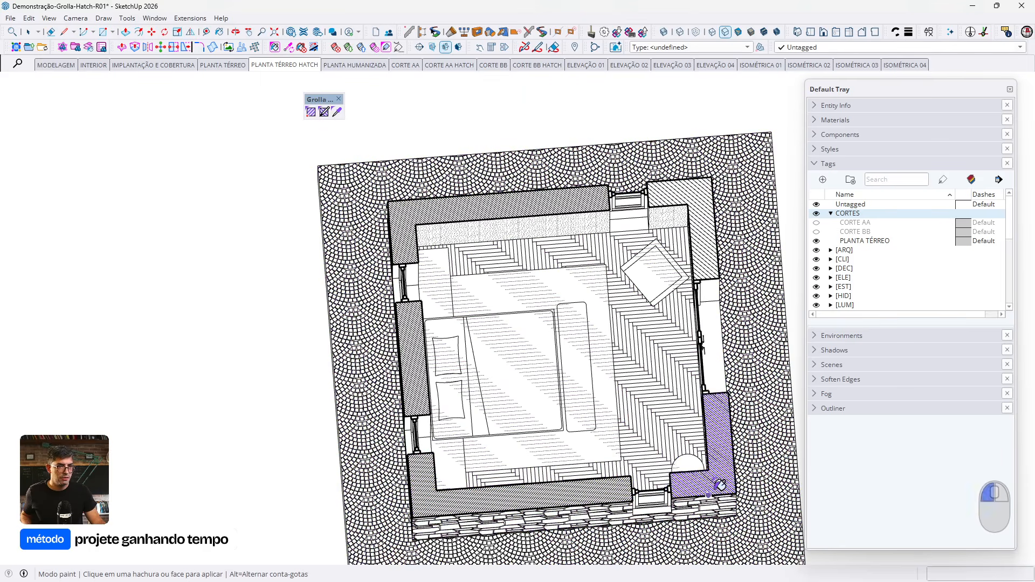
{"action": "left_click", "coordinate": [711, 271]}
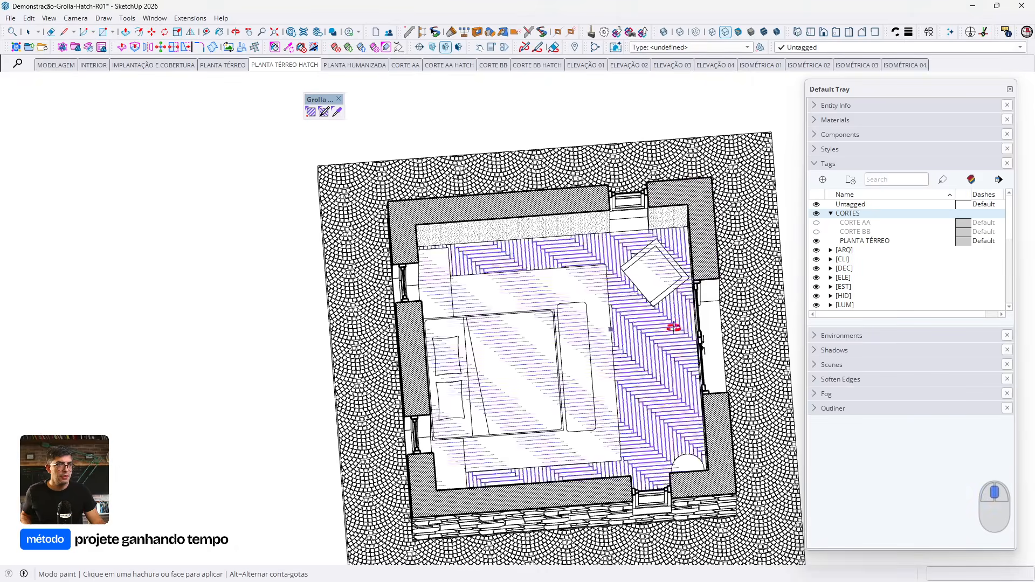
{"action": "middle_click_drag", "start_coordinate": [672, 327], "coordinate": [677, 395]}
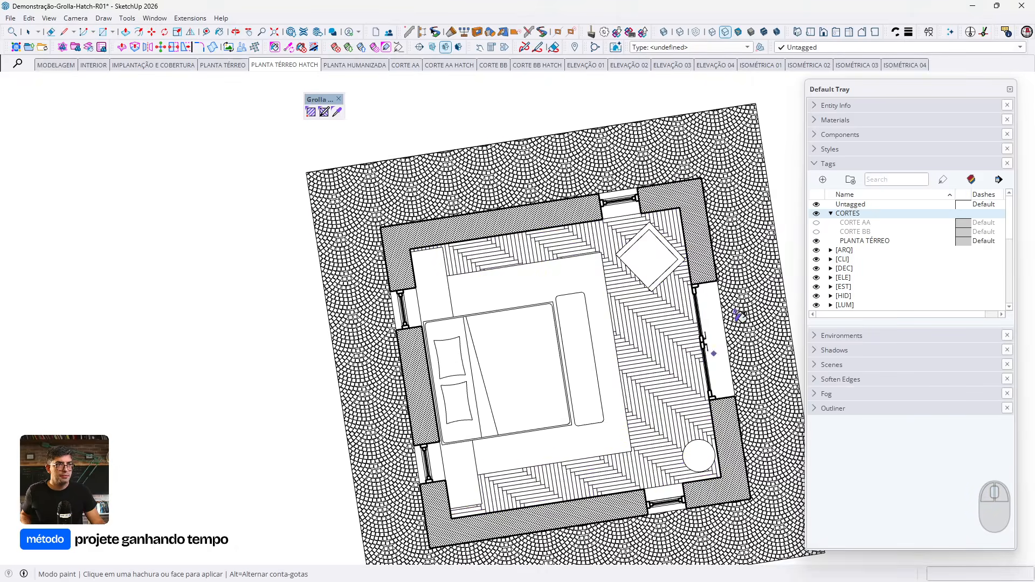
Try applying the sampled wall hatch to the cobblestone paving around the house, and undo it
{"action": "scroll", "coordinate": [696, 226], "scroll_direction": "up", "scroll_amount": 5}
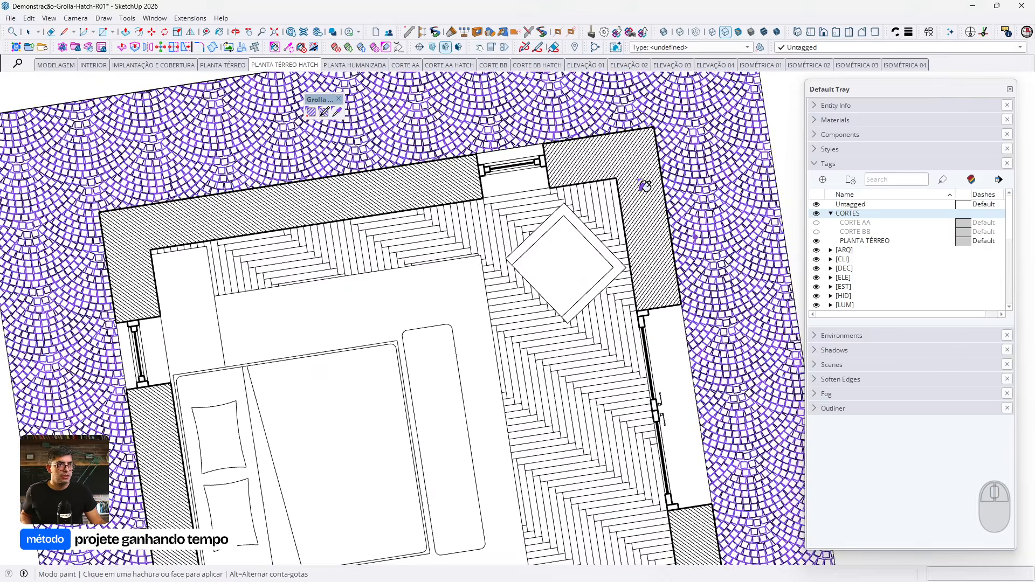
{"action": "scroll", "coordinate": [642, 173], "scroll_direction": "up", "scroll_amount": 2}
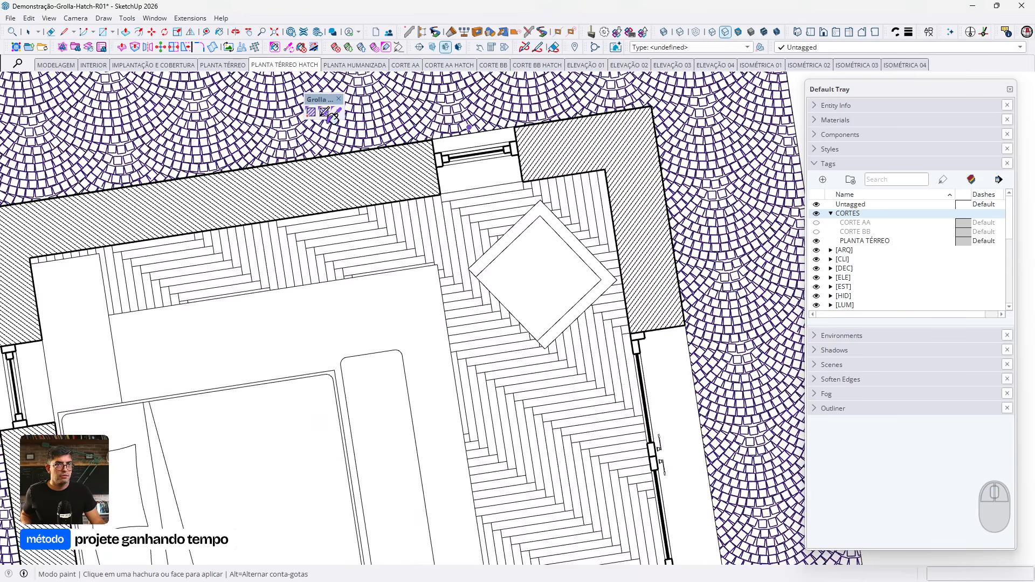
{"action": "left_click", "coordinate": [474, 135]}
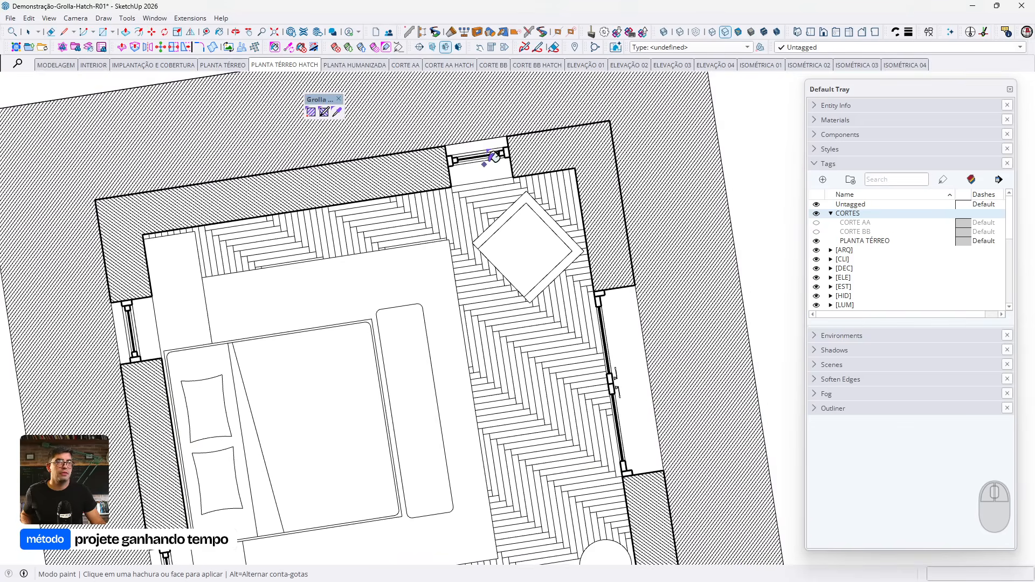
{"action": "key", "text": "ctrl+z"}
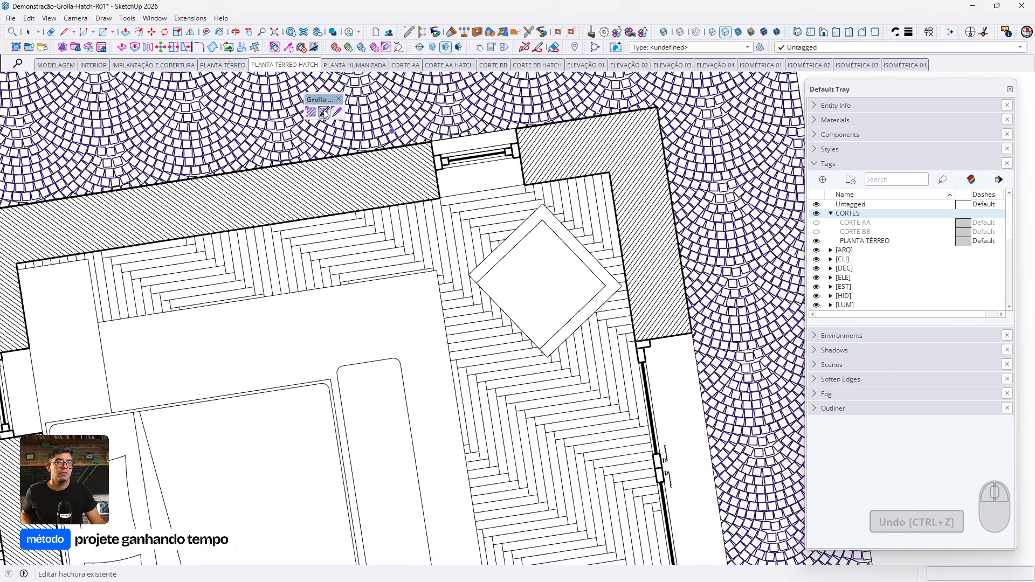
Edit the line hatch on the plan's upper-right corner wall, rotating it in 45° steps and reapplying it
{"action": "left_click", "coordinate": [325, 113]}
{"action": "left_click", "coordinate": [629, 155]}
{"action": "left_click", "coordinate": [629, 157]}
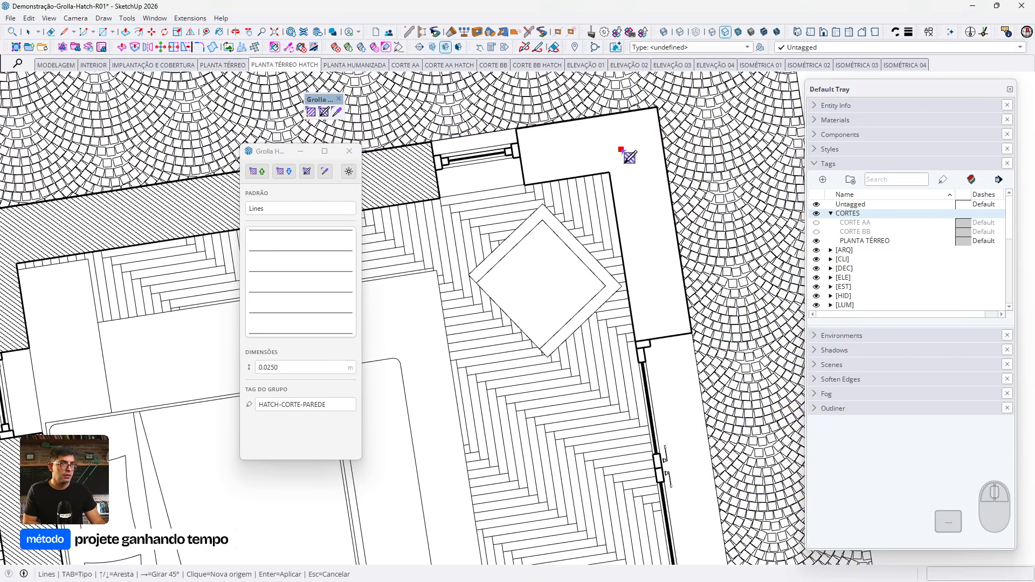
{"action": "key", "text": "Right"}
{"action": "key", "text": "Return"}
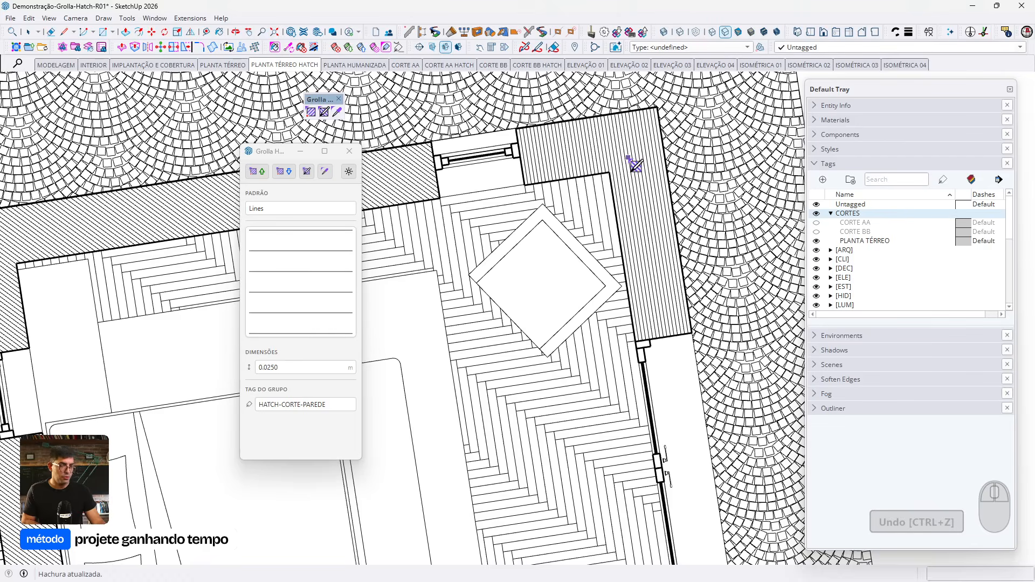
{"action": "middle_click_drag", "start_coordinate": [635, 164], "coordinate": [669, 186]}
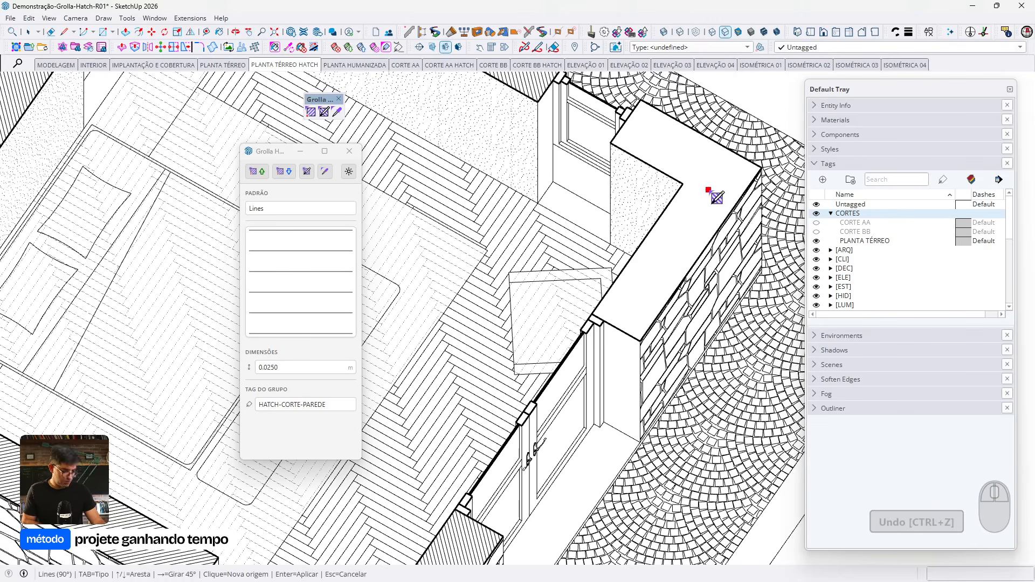
{"action": "key", "text": "Return"}
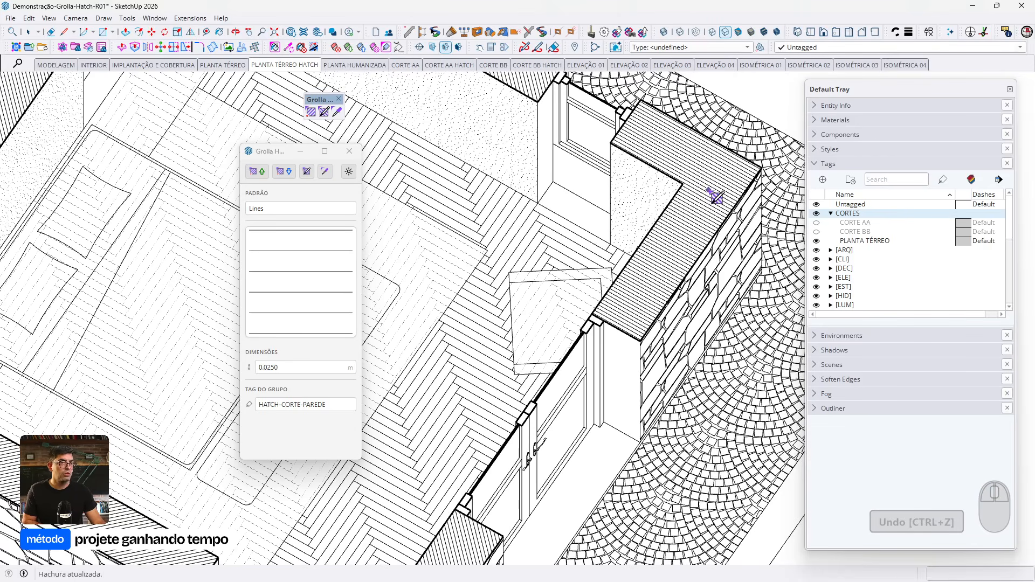
Try reapplying the line hatch on the plan's upper-right corner wall, and undo the change
{"action": "left_click", "coordinate": [709, 189]}
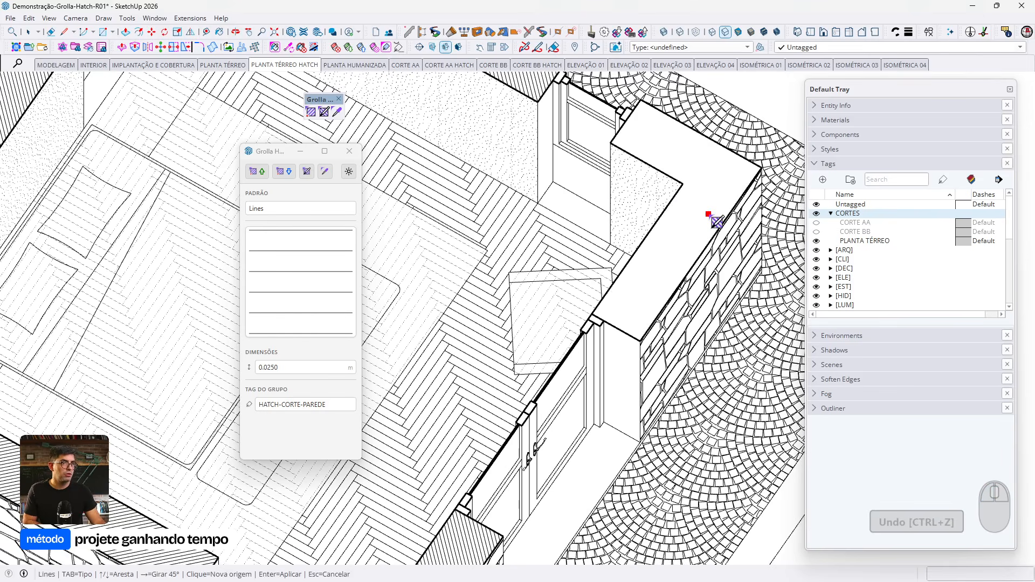
{"action": "key", "text": "Return"}
{"action": "scroll", "coordinate": [708, 190], "scroll_direction": "down", "scroll_amount": 5}
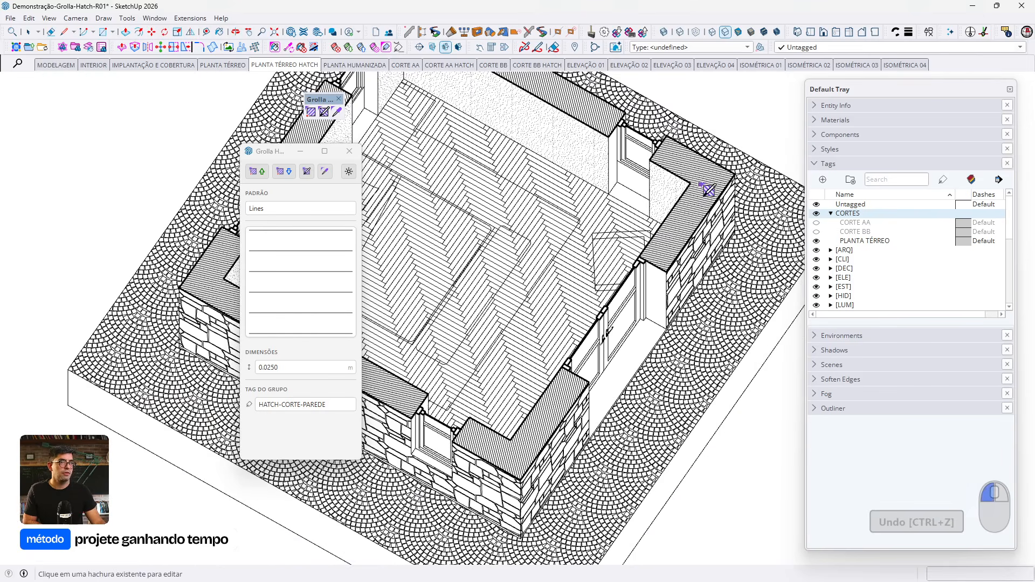
{"action": "scroll", "coordinate": [708, 189], "scroll_direction": "down", "scroll_amount": 2}
{"action": "key", "text": "ctrl+z"}
Try rotating the line hatch on the plan's lower-right corner wall to 90°, and undo it
{"action": "scroll", "coordinate": [682, 244], "scroll_direction": "up", "scroll_amount": 3}
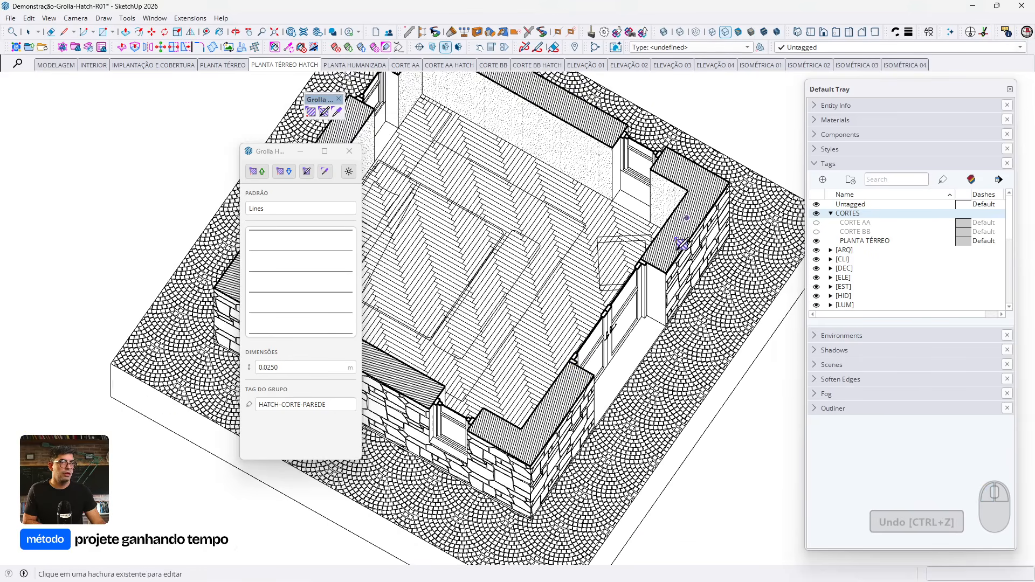
{"action": "scroll", "coordinate": [575, 417], "scroll_direction": "up", "scroll_amount": 3}
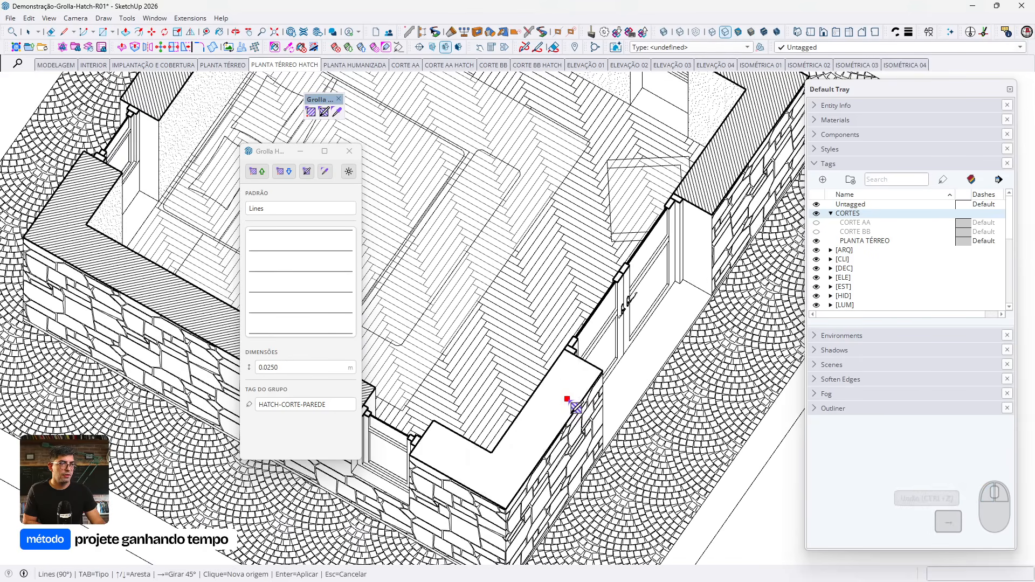
{"action": "scroll", "coordinate": [580, 372], "scroll_direction": "down", "scroll_amount": 2}
{"action": "scroll", "coordinate": [577, 419], "scroll_direction": "up", "scroll_amount": 2}
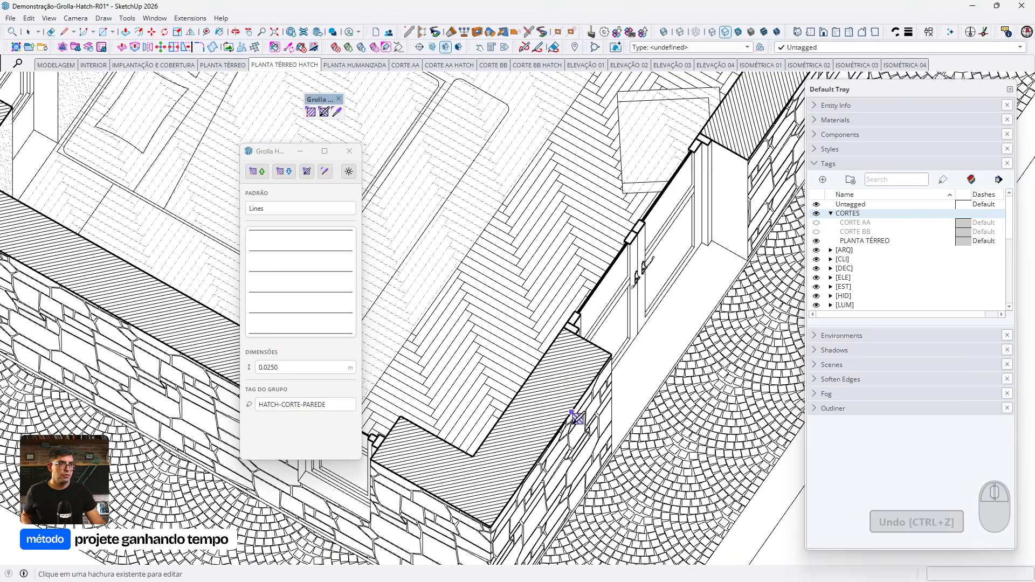
{"action": "scroll", "coordinate": [577, 415], "scroll_direction": "down", "scroll_amount": 2}
{"action": "middle_click_drag", "start_coordinate": [701, 177], "coordinate": [658, 177]}
{"action": "scroll", "coordinate": [670, 162], "scroll_direction": "up", "scroll_amount": 2}
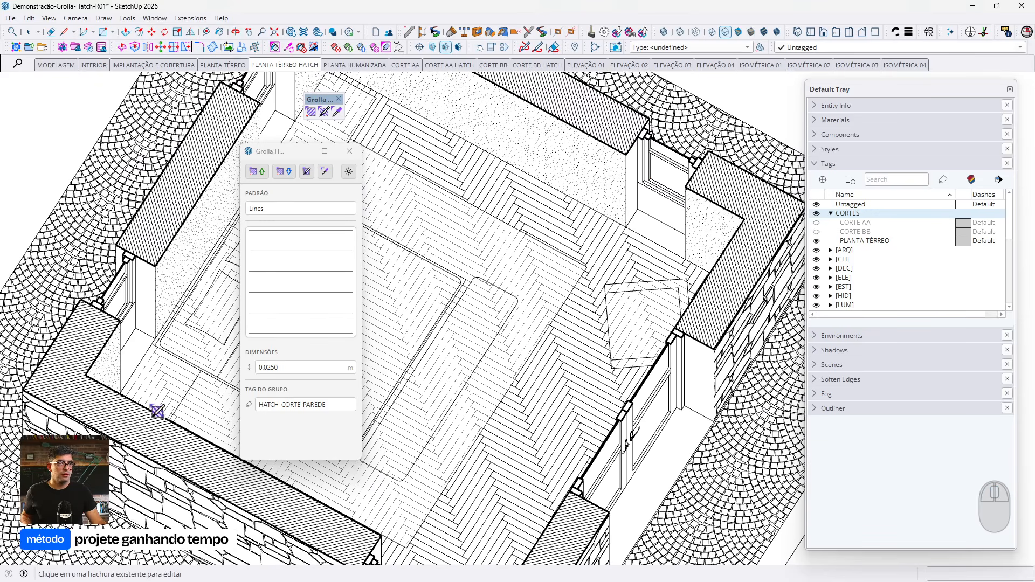
Reapply the line hatch on the plan's lower-left wall at 45° and on the lower-right corner wall at 225°
{"action": "left_click", "coordinate": [178, 448]}
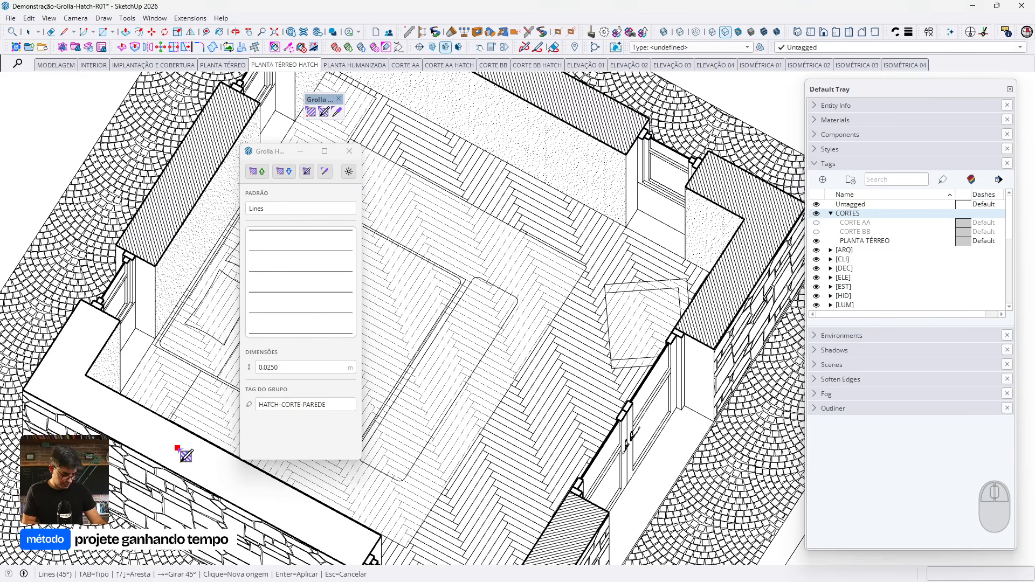
{"action": "key", "text": "Return"}
{"action": "scroll", "coordinate": [172, 431], "scroll_direction": "down", "scroll_amount": 2}
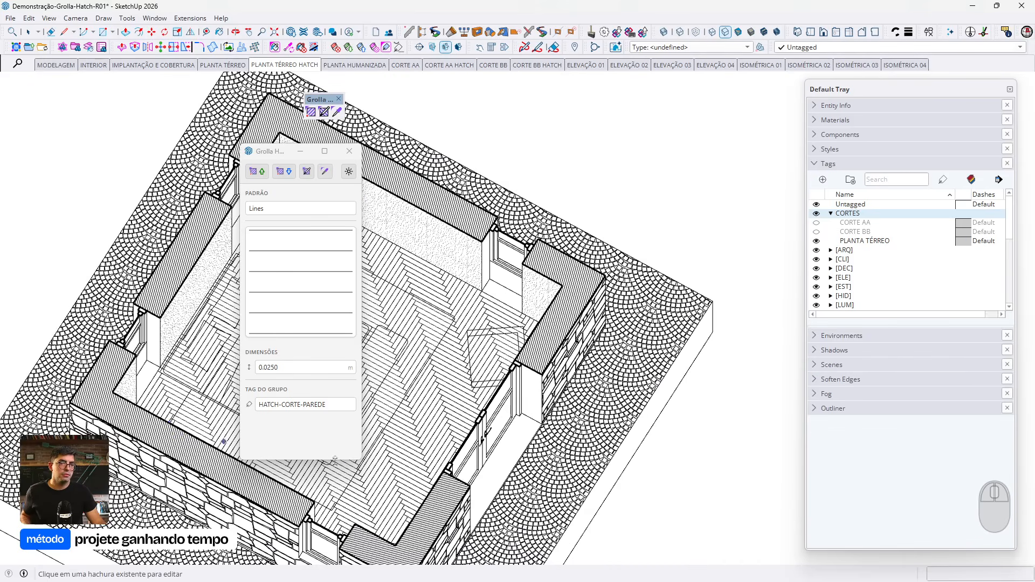
{"action": "scroll", "coordinate": [451, 501], "scroll_direction": "up", "scroll_amount": 3}
{"action": "left_click", "coordinate": [451, 500]}
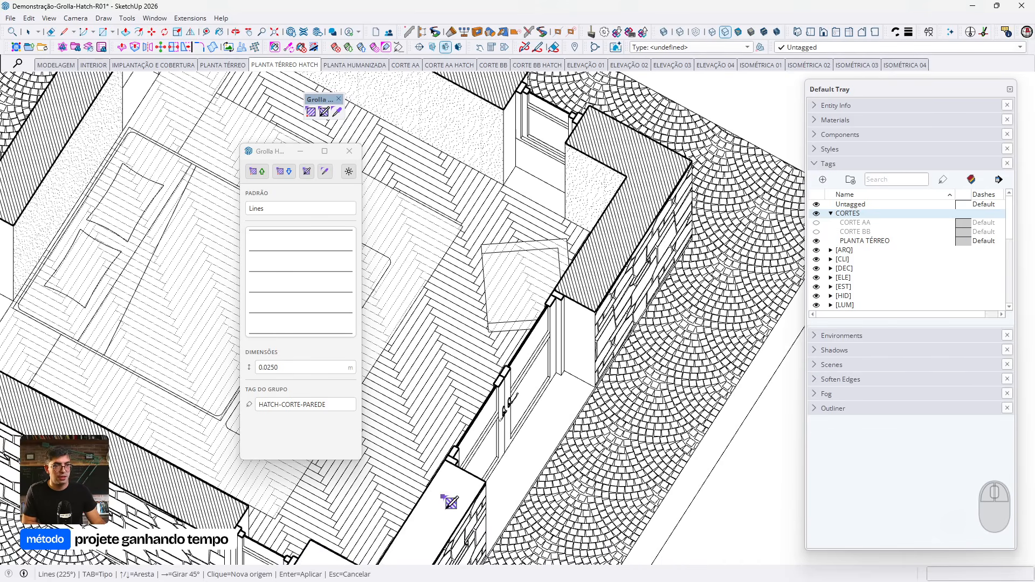
{"action": "key", "text": "Return"}
{"action": "scroll", "coordinate": [582, 404], "scroll_direction": "down", "scroll_amount": 5}
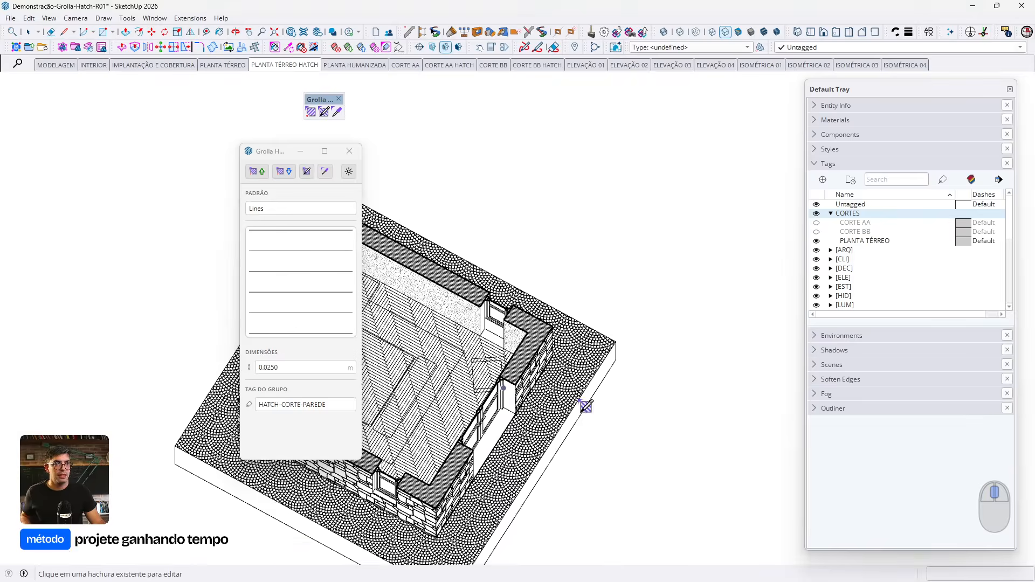
Finish editing the hatches and sample the line hatch of the plan's upper-right corner wall for painting
{"action": "middle_click_drag", "start_coordinate": [582, 404], "coordinate": [628, 402]}
{"action": "key", "text": "space"}
{"action": "scroll", "coordinate": [402, 105], "scroll_direction": "up", "scroll_amount": 4}
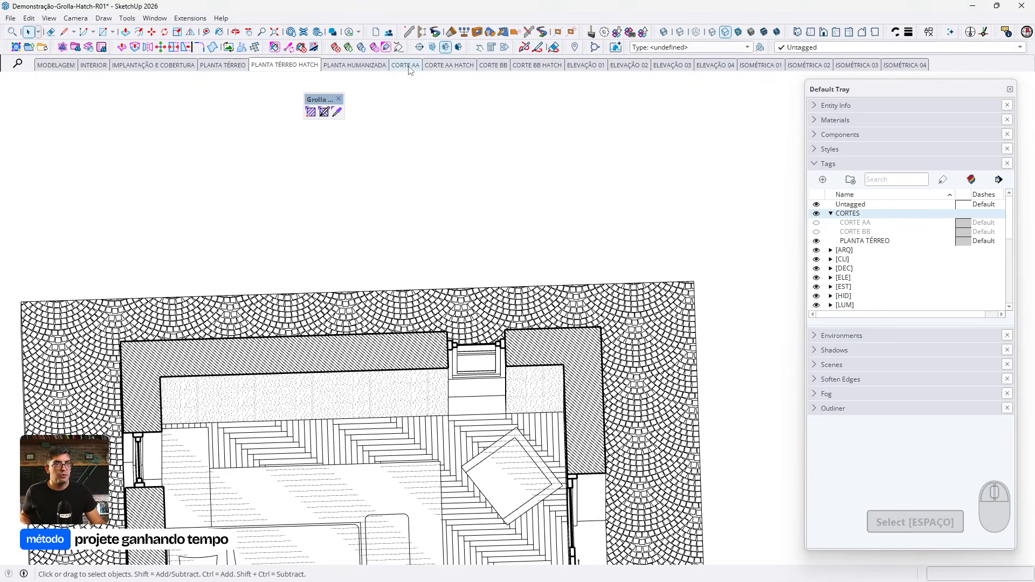
{"action": "left_click", "coordinate": [337, 112]}
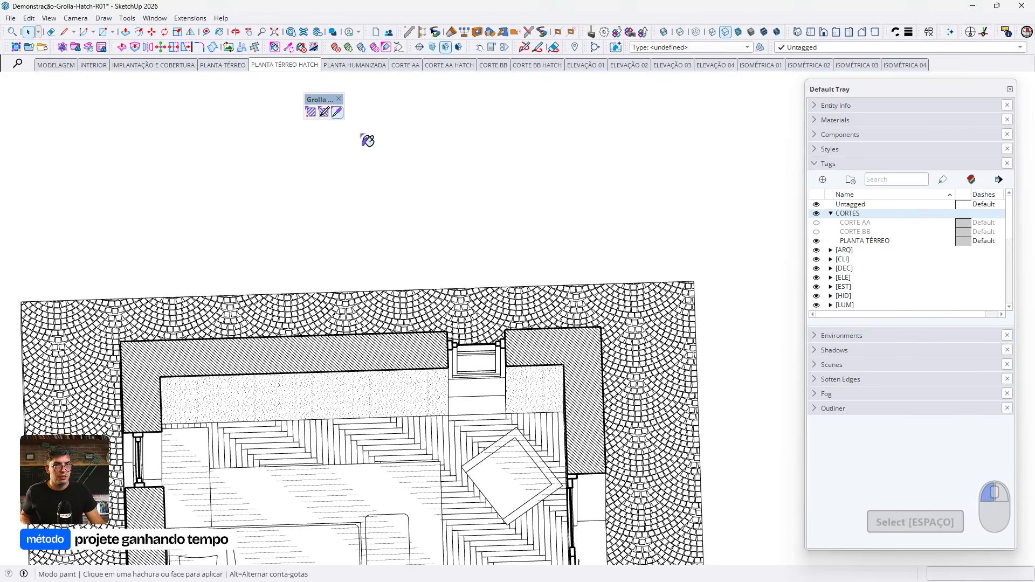
{"action": "key", "text": "alt"}
{"action": "left_click", "coordinate": [575, 352]}
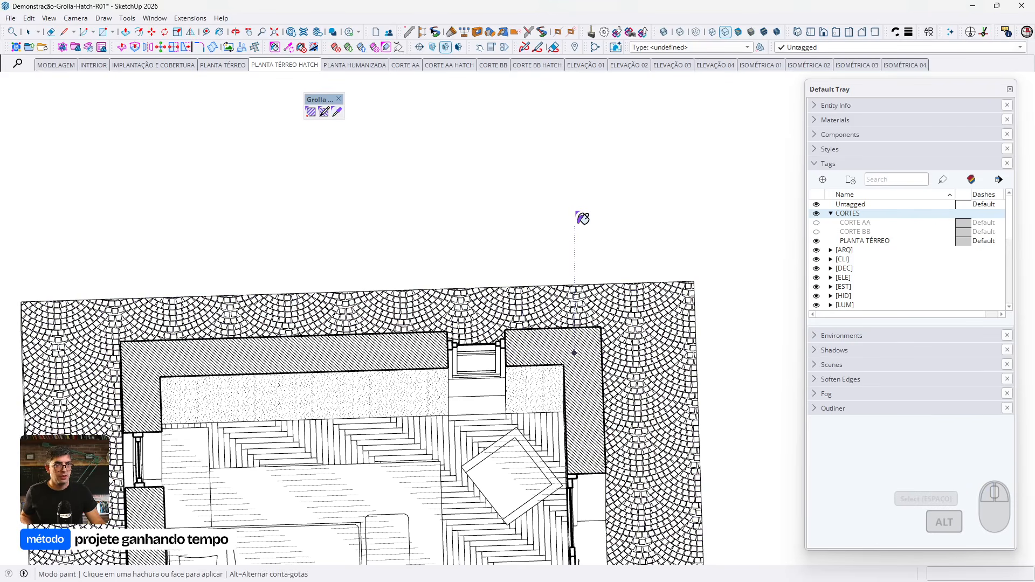
Open the CORTE AA HATCH scene and apply the sampled line hatch to its cut walls
{"action": "left_click", "coordinate": [405, 65]}
{"action": "left_click", "coordinate": [449, 65]}
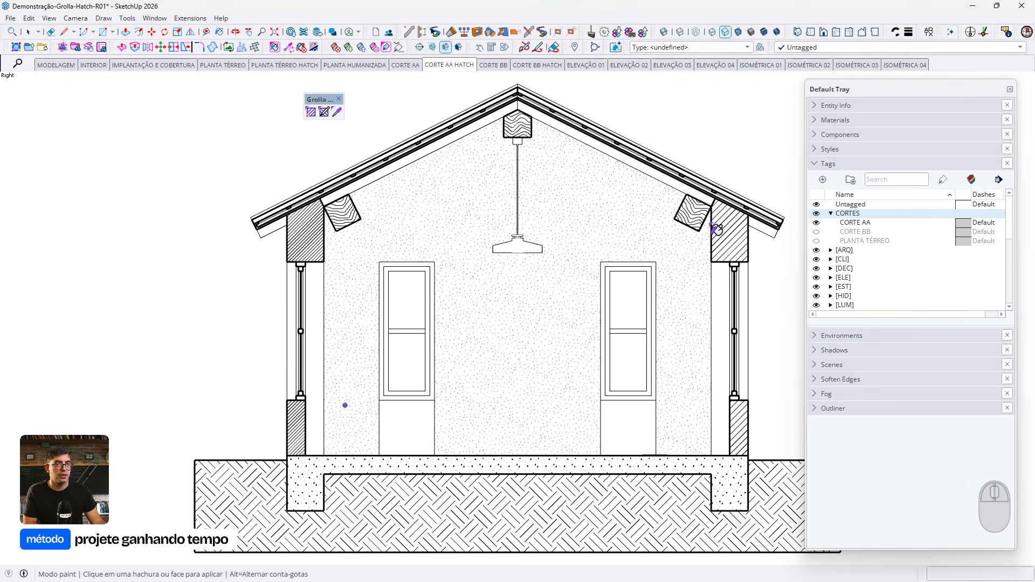
{"action": "left_click", "coordinate": [730, 237]}
{"action": "left_click", "coordinate": [744, 426]}
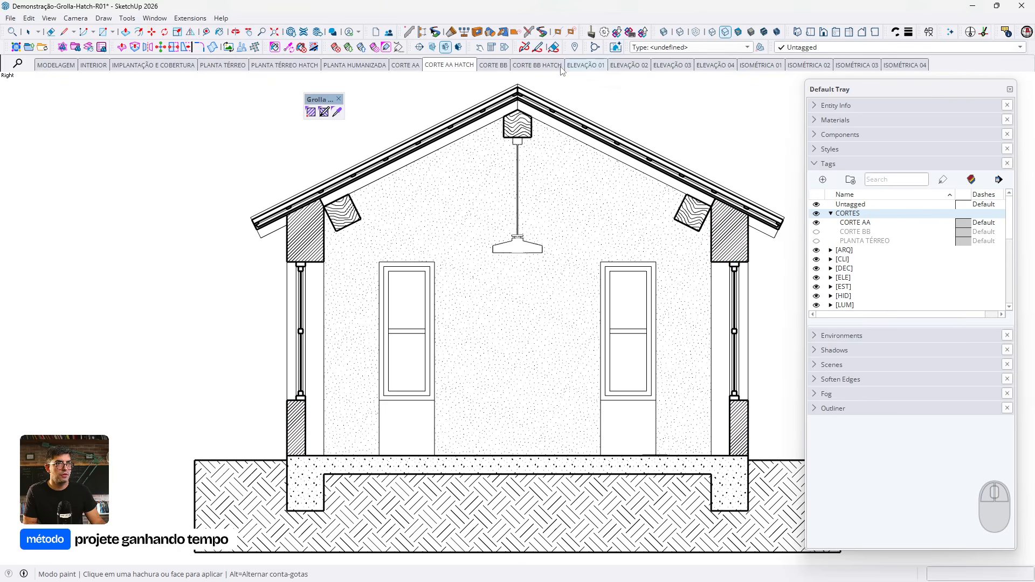
Apply the sampled line hatch to the cut walls in the CORTE BB HATCH scene and save the model
{"action": "left_click", "coordinate": [531, 65]}
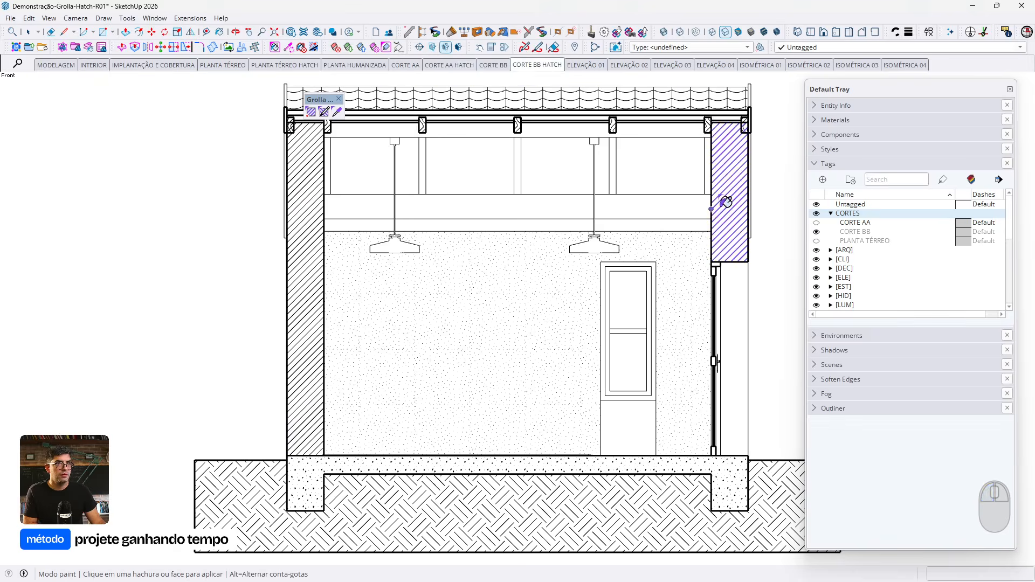
{"action": "left_click", "coordinate": [312, 284]}
{"action": "key", "text": "space"}
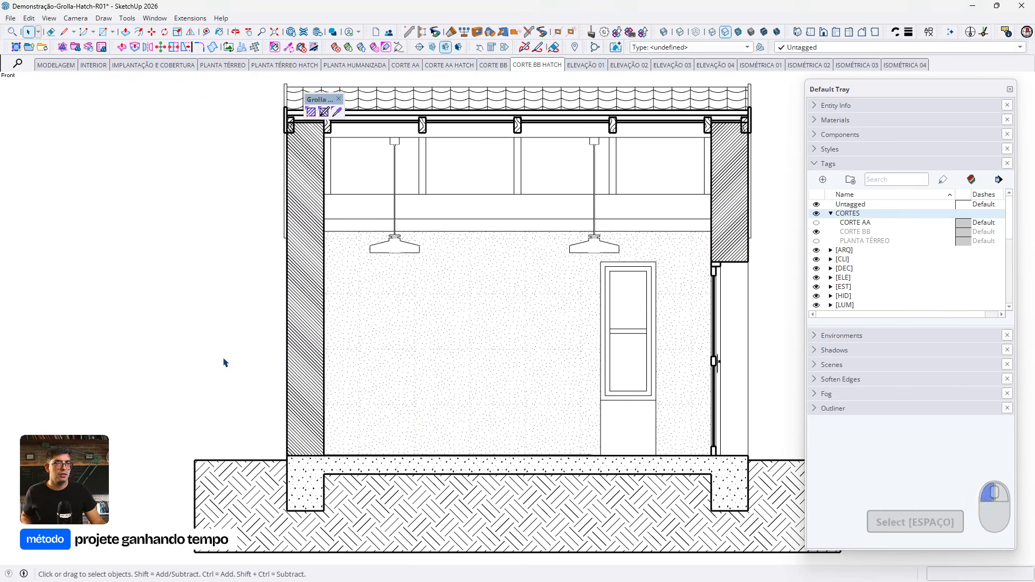
{"action": "key", "text": "ctrl+s"}
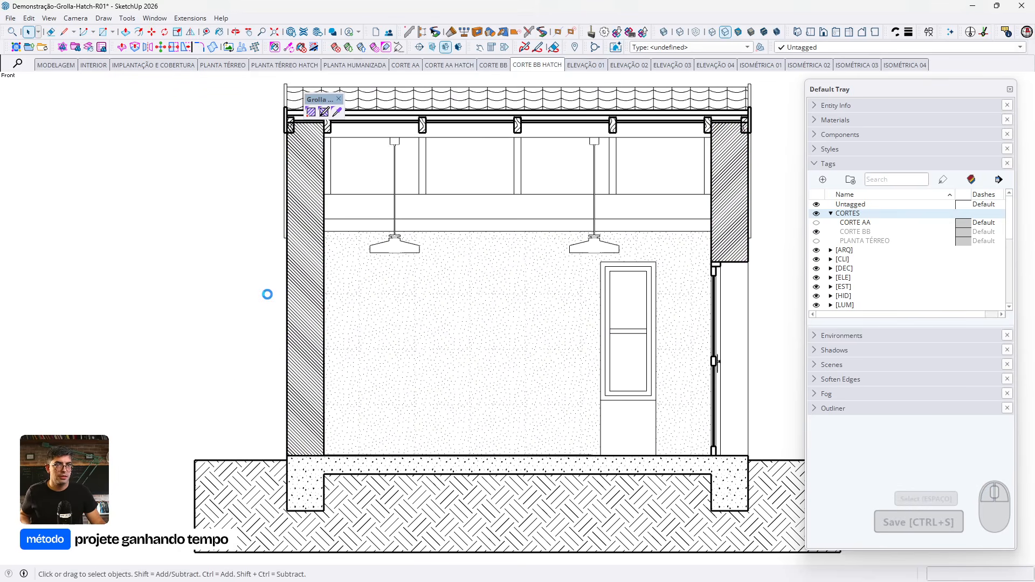
Switch to LayOut and update the model reference of the COM GROLLA HATCH floor plan viewport
{"action": "key", "text": "alt+Tab"}
{"action": "scroll", "coordinate": [269, 300], "scroll_direction": "down", "scroll_amount": 5}
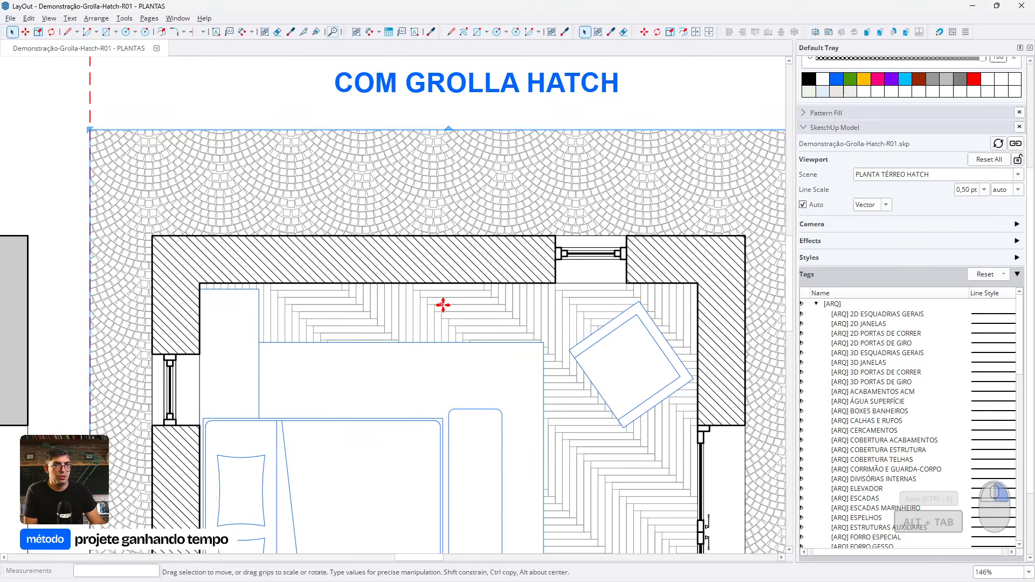
{"action": "right_click", "coordinate": [440, 303]}
{"action": "left_click", "coordinate": [514, 229]}
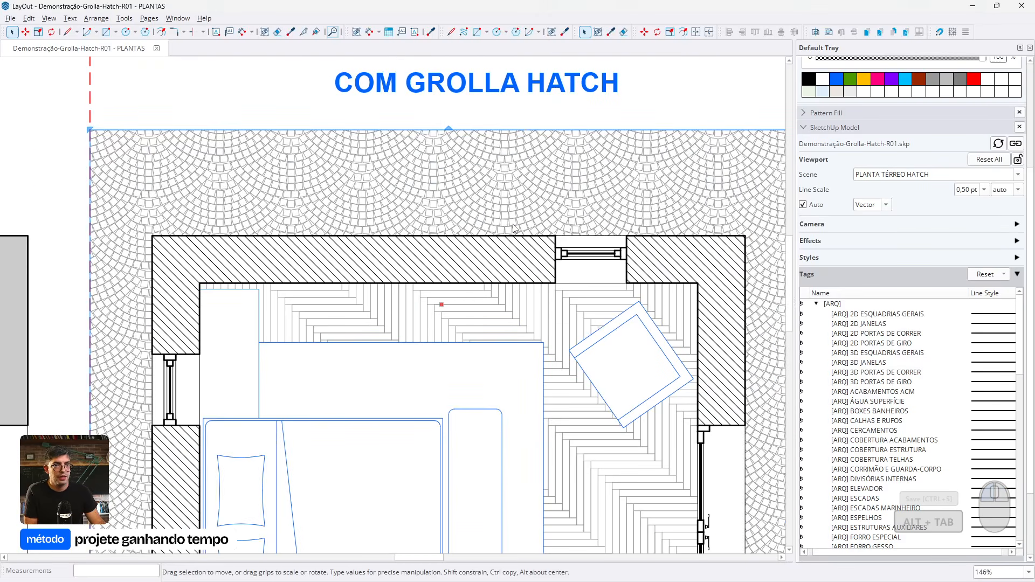
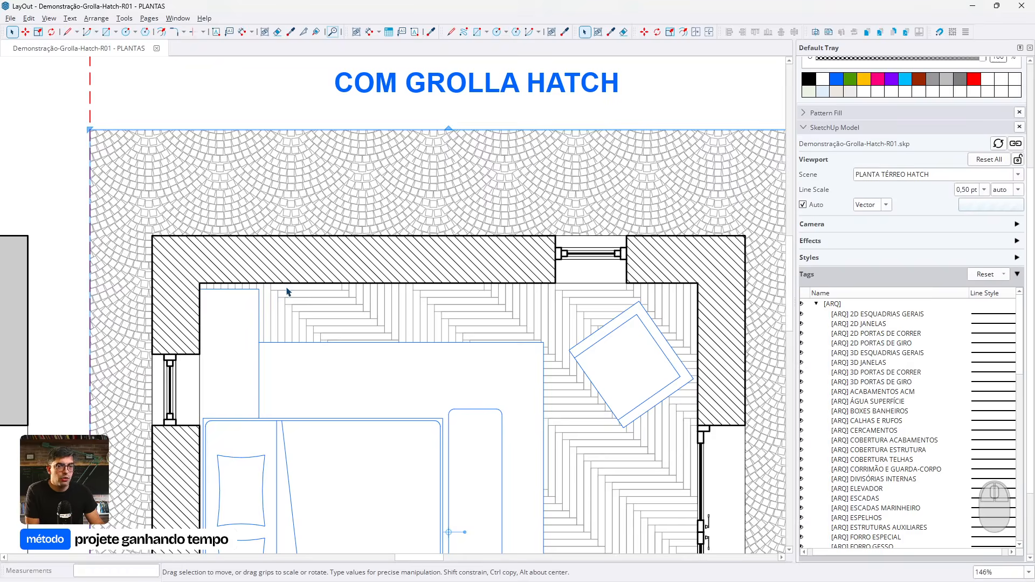
{"action": "scroll", "coordinate": [286, 291], "scroll_direction": "down", "scroll_amount": 4}
{"action": "scroll", "coordinate": [416, 303], "scroll_direction": "up", "scroll_amount": 4}
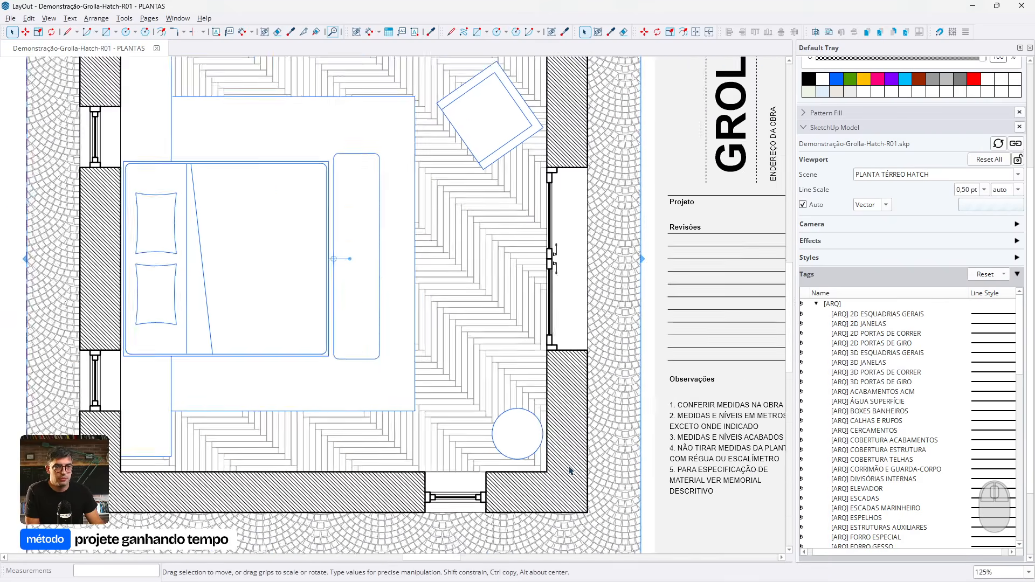
{"action": "scroll", "coordinate": [571, 471], "scroll_direction": "down", "scroll_amount": 2}
{"action": "scroll", "coordinate": [568, 429], "scroll_direction": "down", "scroll_amount": 2}
Give the HATCH-CORTE-PAREDE tag a solid line style and a dark gray color in the floor plan viewport
{"action": "scroll", "coordinate": [905, 423], "scroll_direction": "down", "scroll_amount": 6}
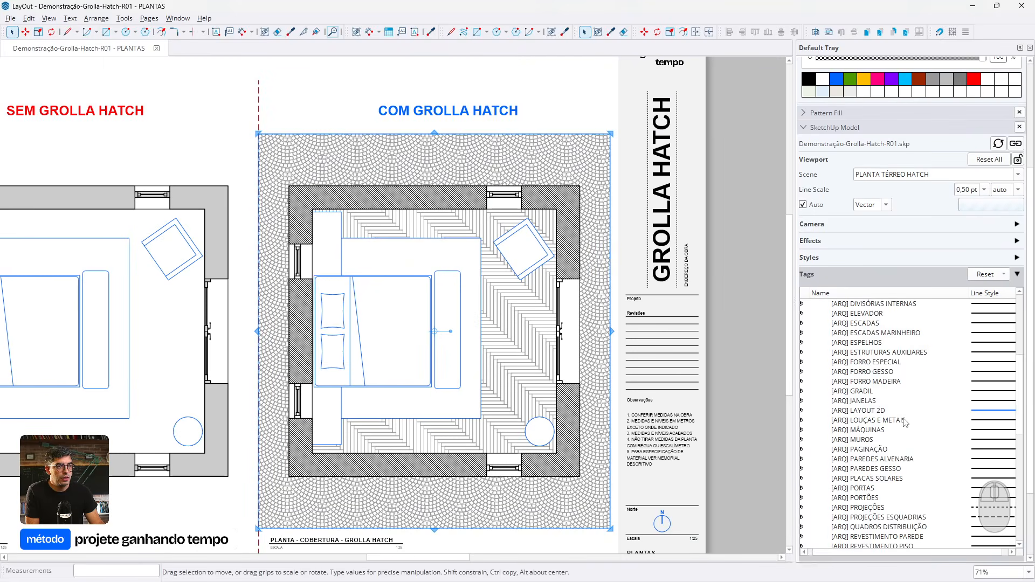
{"action": "scroll", "coordinate": [909, 428], "scroll_direction": "down", "scroll_amount": 10}
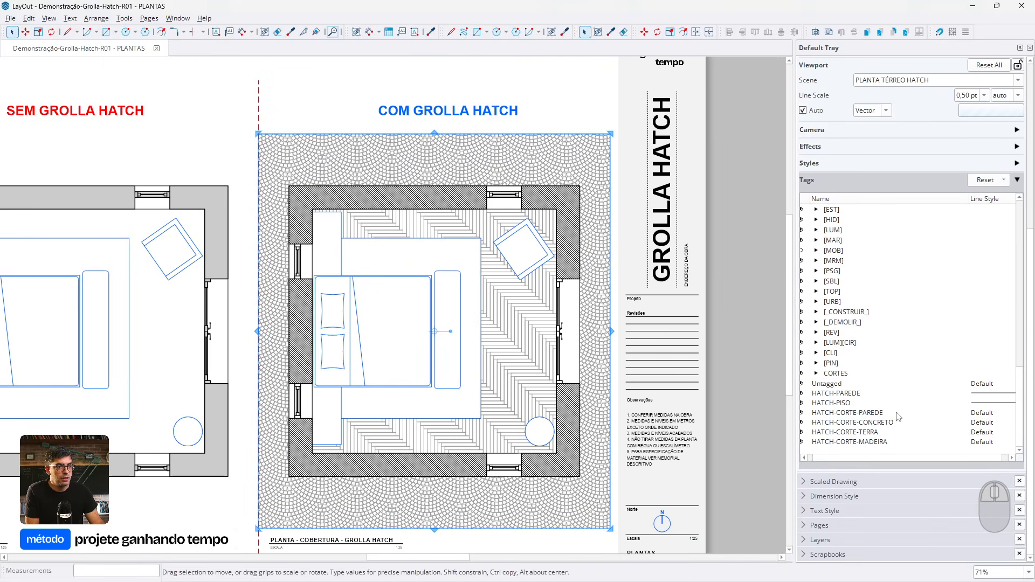
{"action": "left_click", "coordinate": [985, 414]}
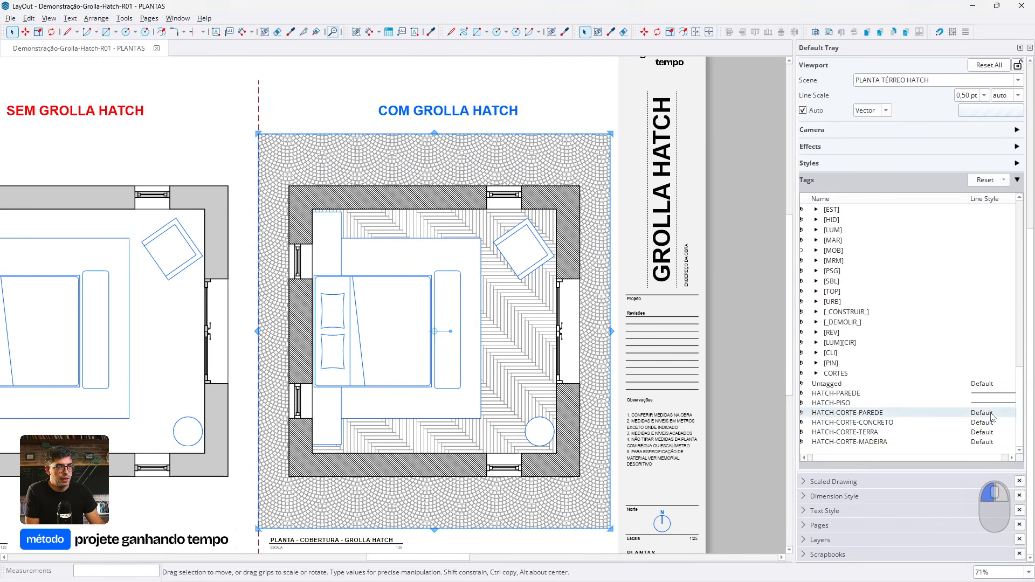
{"action": "left_click", "coordinate": [952, 208]}
{"action": "left_click", "coordinate": [963, 223]}
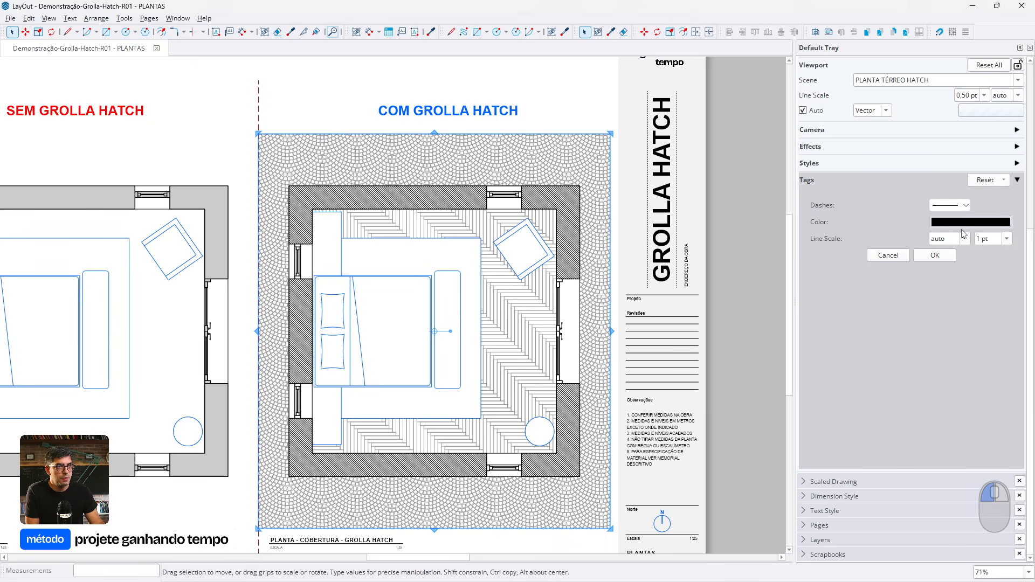
{"action": "left_click", "coordinate": [982, 223]}
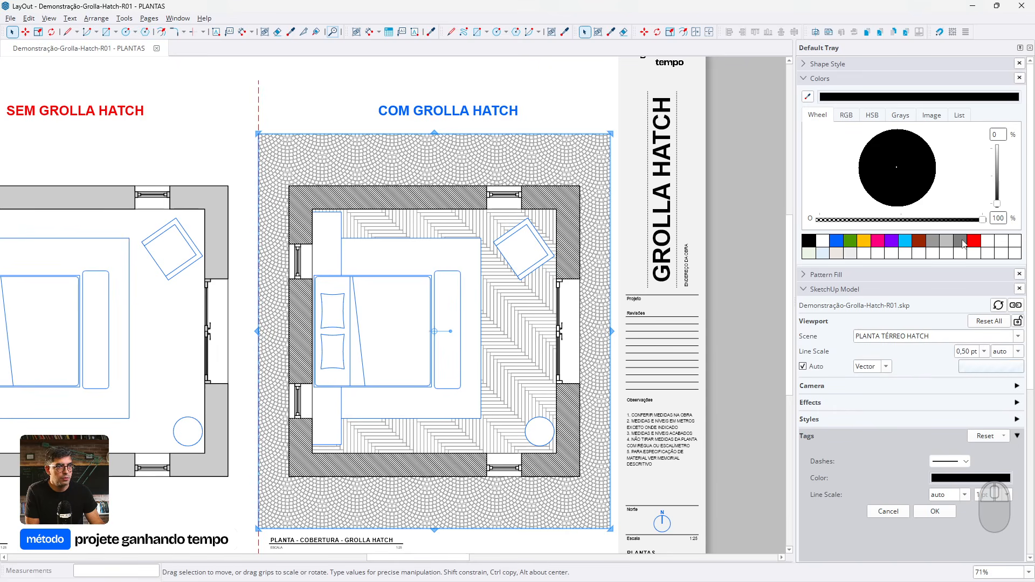
{"action": "left_click", "coordinate": [963, 244]}
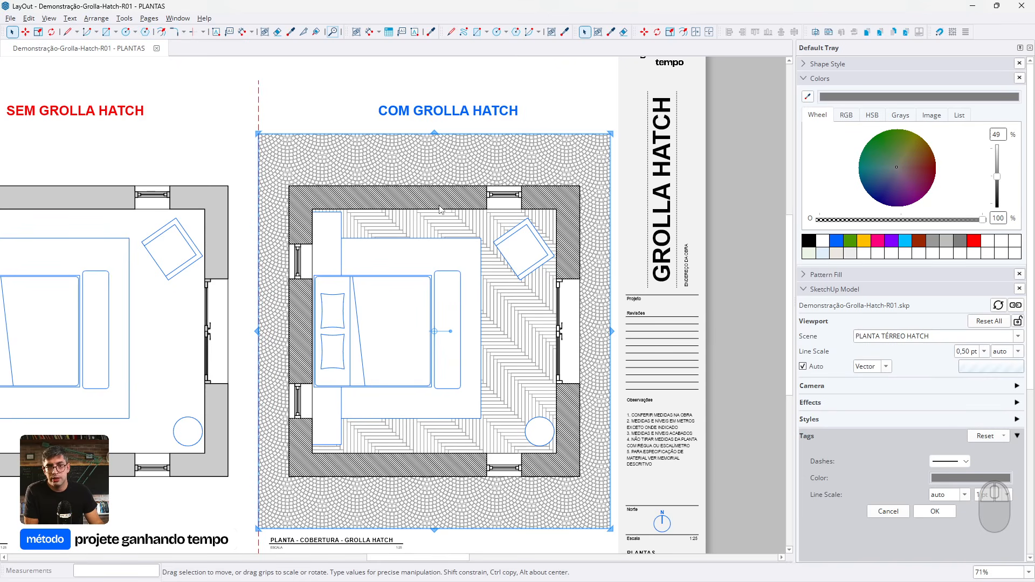
Examine the recolored wall hatch of the COM GROLLA HATCH floor plan up close and beside the SEM GROLLA HATCH plan
{"action": "scroll", "coordinate": [440, 210], "scroll_direction": "up", "scroll_amount": 4}
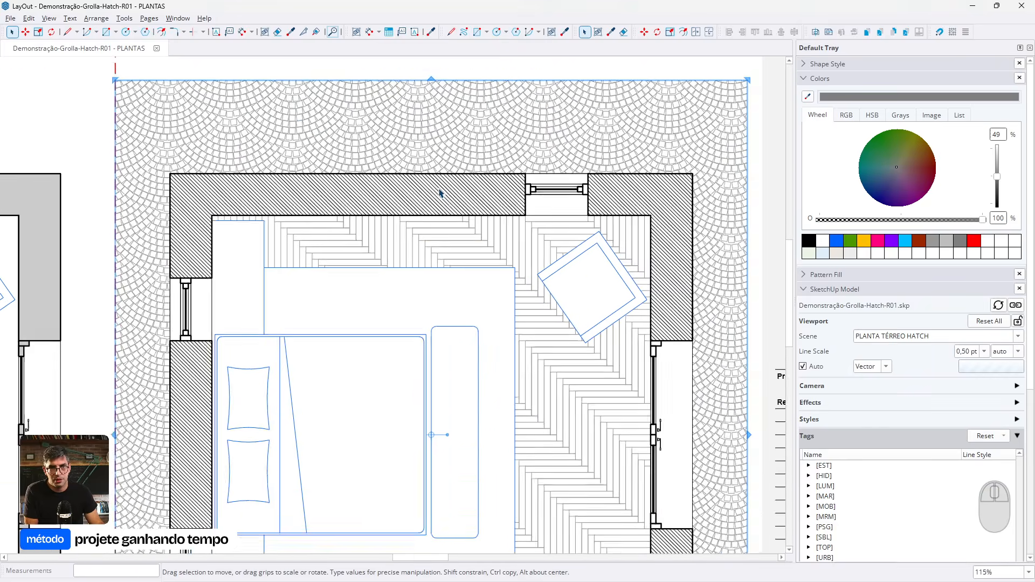
{"action": "scroll", "coordinate": [286, 192], "scroll_direction": "down", "scroll_amount": 4}
{"action": "scroll", "coordinate": [287, 197], "scroll_direction": "up", "scroll_amount": 4}
{"action": "scroll", "coordinate": [286, 197], "scroll_direction": "up", "scroll_amount": 4}
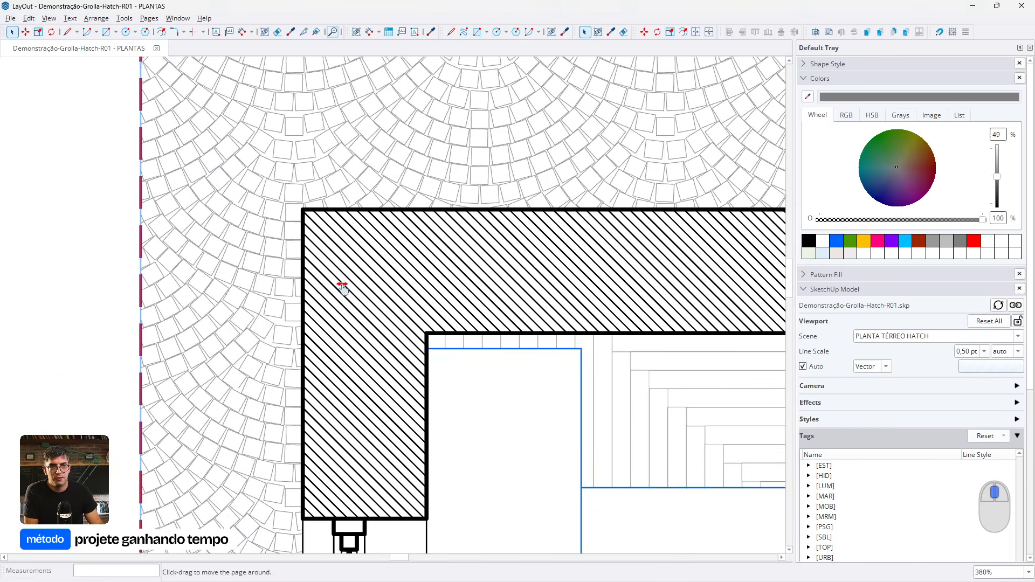
{"action": "scroll", "coordinate": [343, 291], "scroll_direction": "down", "scroll_amount": 5}
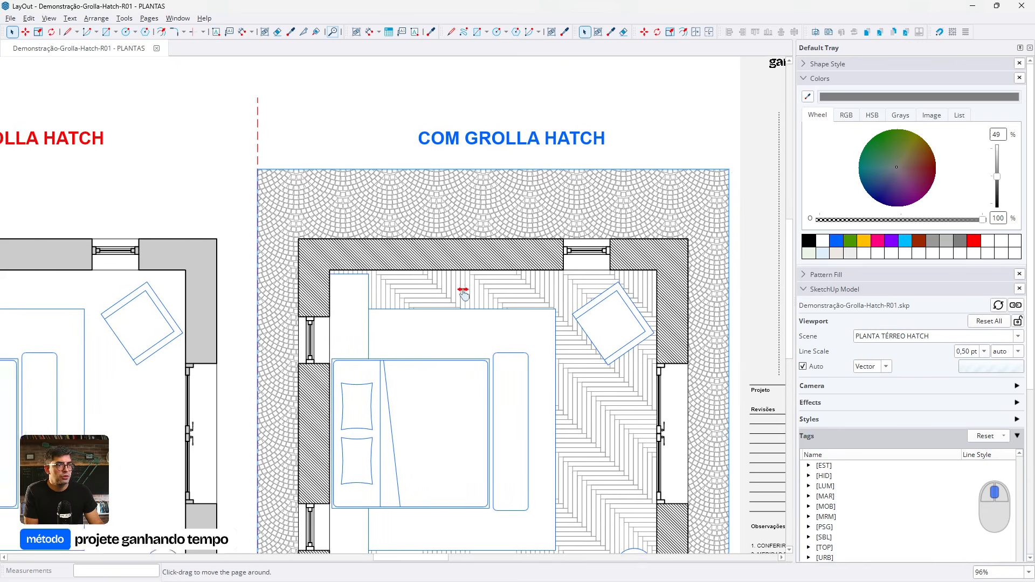
{"action": "scroll", "coordinate": [574, 388], "scroll_direction": "down", "scroll_amount": 2}
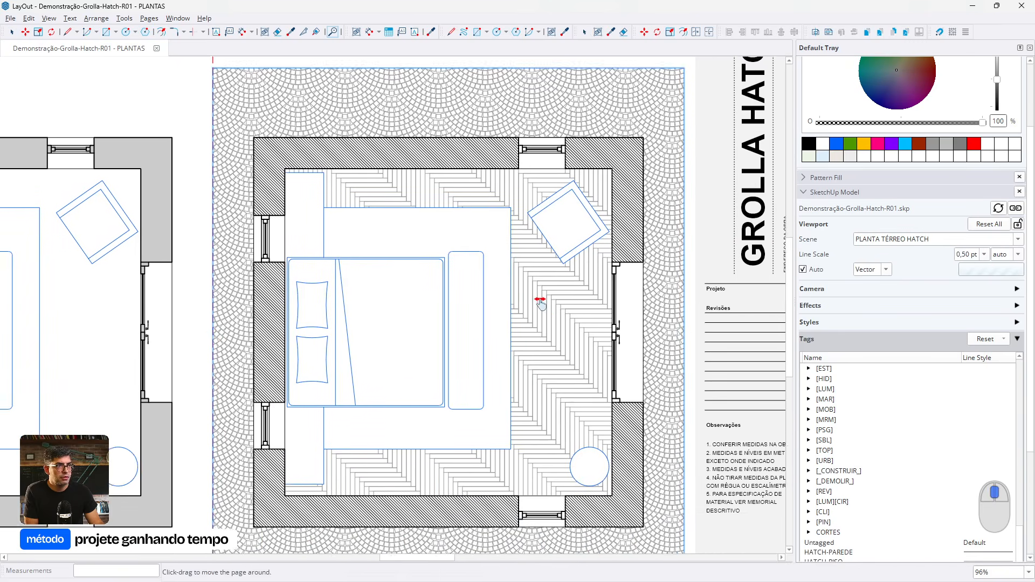
{"action": "scroll", "coordinate": [548, 403], "scroll_direction": "up", "scroll_amount": 8}
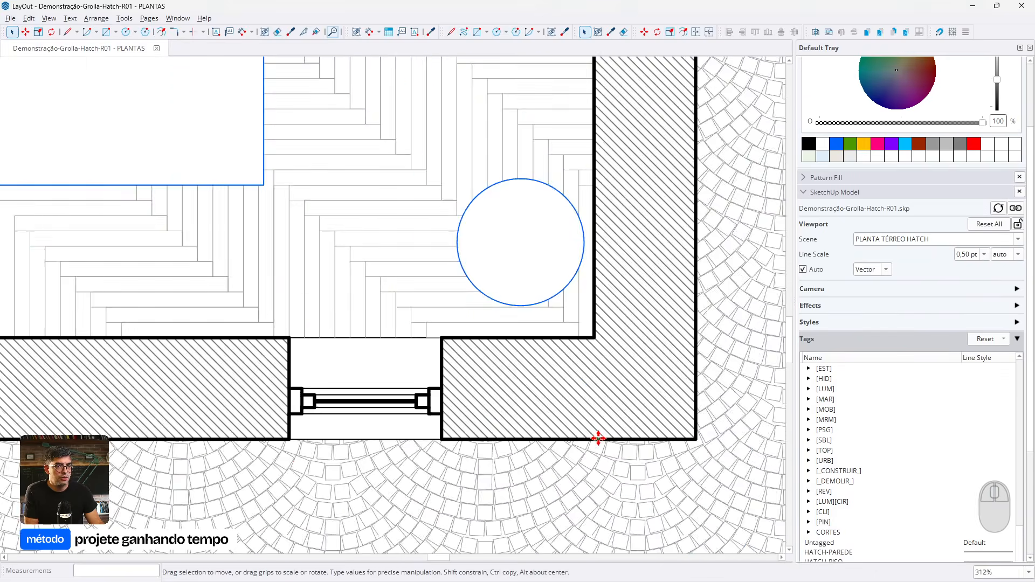
{"action": "scroll", "coordinate": [515, 356], "scroll_direction": "down", "scroll_amount": 8}
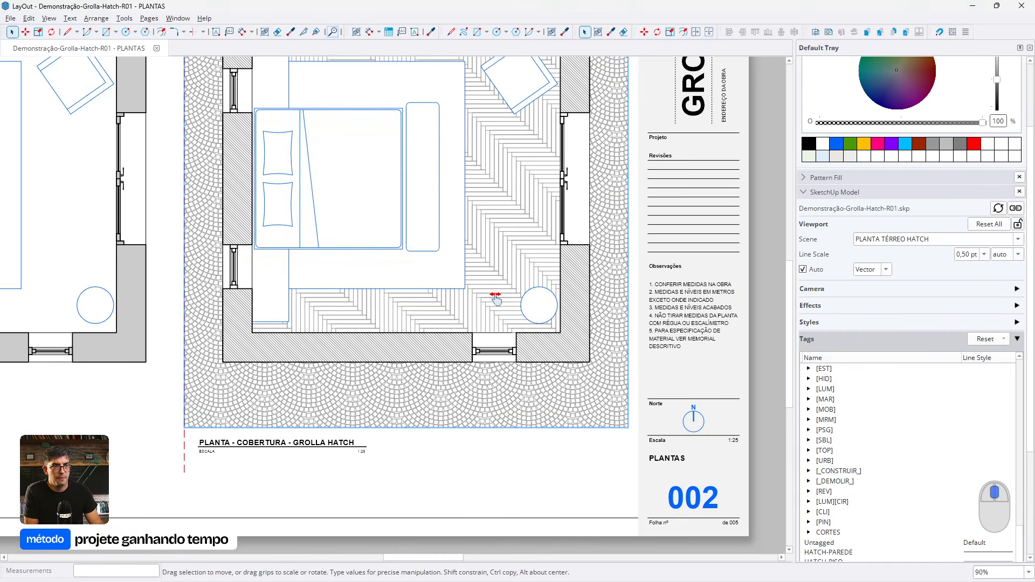
{"action": "scroll", "coordinate": [521, 352], "scroll_direction": "down", "scroll_amount": 2}
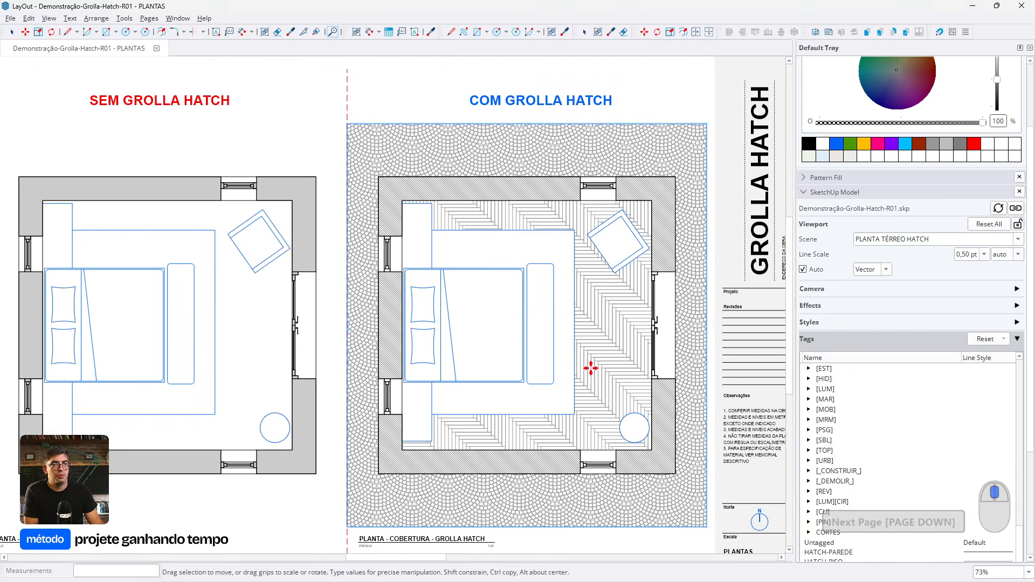
Go to the CORTE AA page and select the COM GROLLA HATCH section viewport
{"action": "left_click", "coordinate": [454, 125]}
{"action": "key", "text": "Page_Down"}
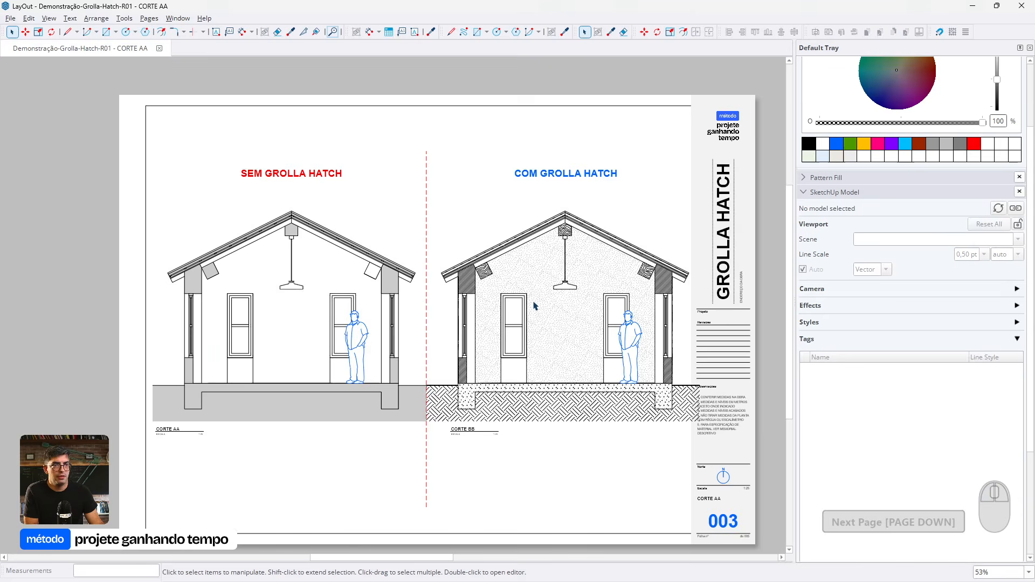
{"action": "scroll", "coordinate": [536, 301], "scroll_direction": "up", "scroll_amount": 3}
{"action": "scroll", "coordinate": [498, 281], "scroll_direction": "up", "scroll_amount": 2}
{"action": "left_click", "coordinate": [309, 224]}
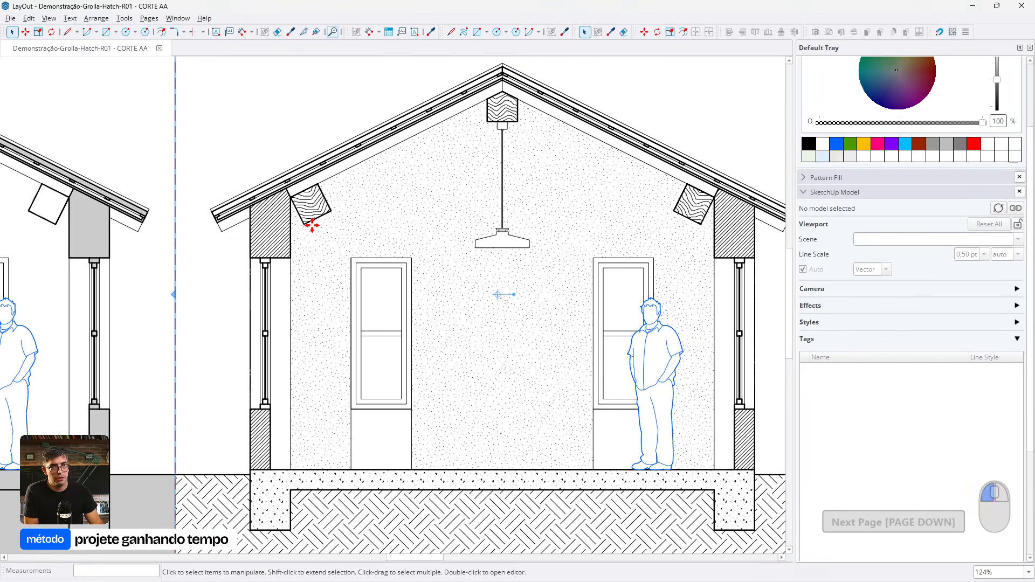
{"action": "scroll", "coordinate": [528, 300], "scroll_direction": "up", "scroll_amount": 1}
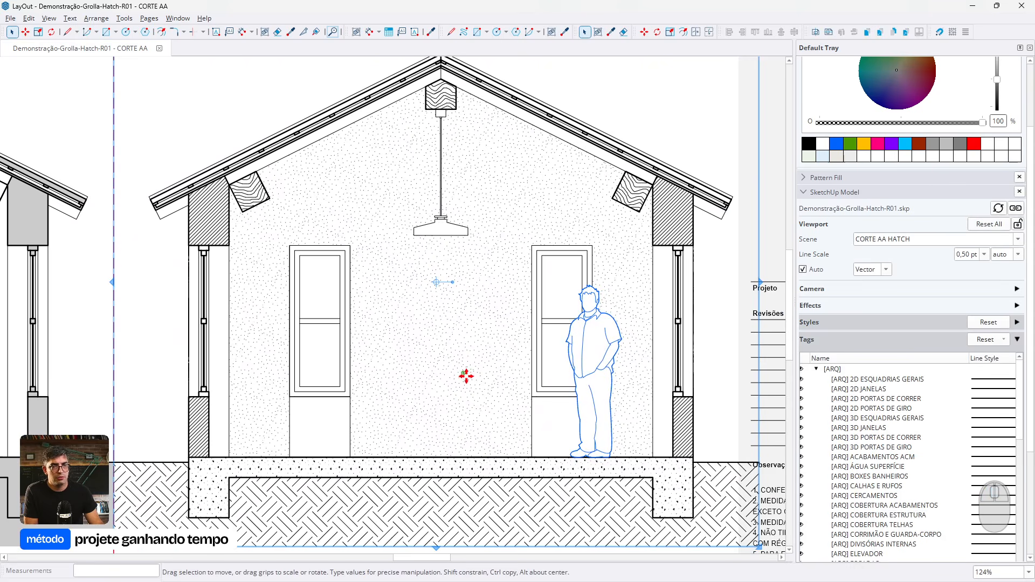
Give the HATCH-CORTE-PAREDE tag a solid line style and a dark gray color in the CORTE AA HATCH viewport
{"action": "scroll", "coordinate": [894, 464], "scroll_direction": "down", "scroll_amount": 10}
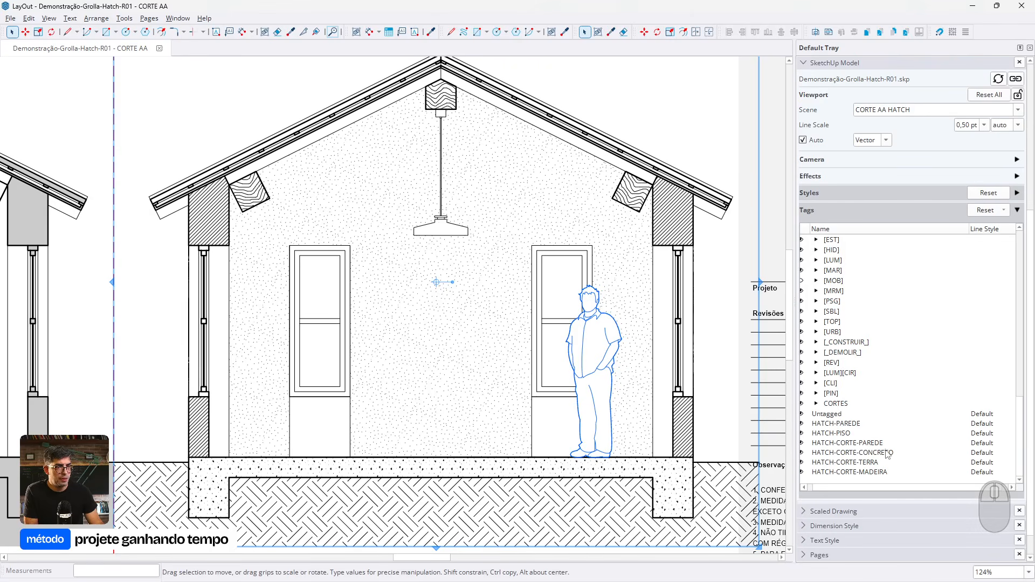
{"action": "left_click", "coordinate": [986, 444]}
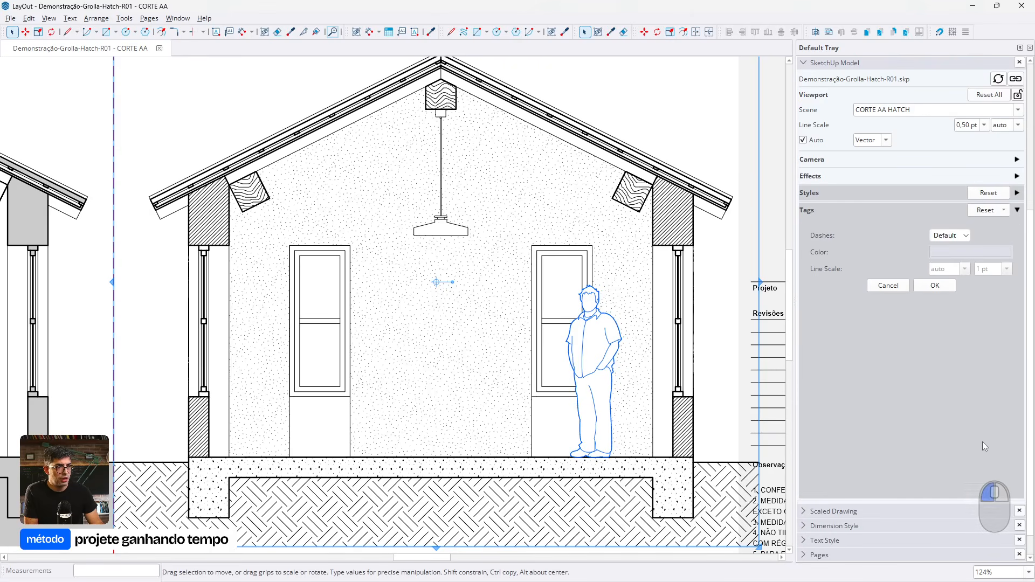
{"action": "left_click", "coordinate": [955, 237]}
{"action": "left_click", "coordinate": [958, 256]}
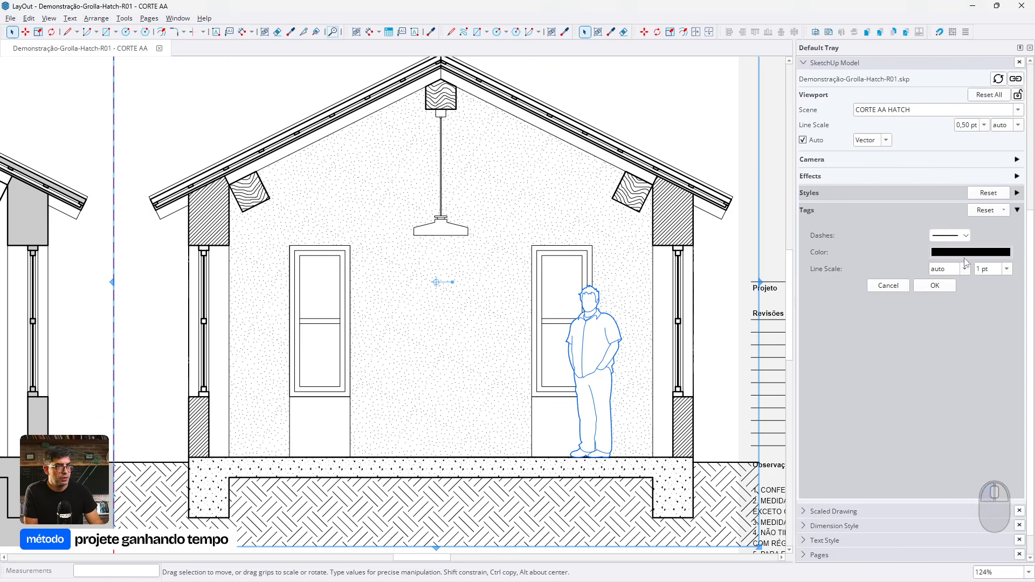
{"action": "left_click", "coordinate": [979, 257]}
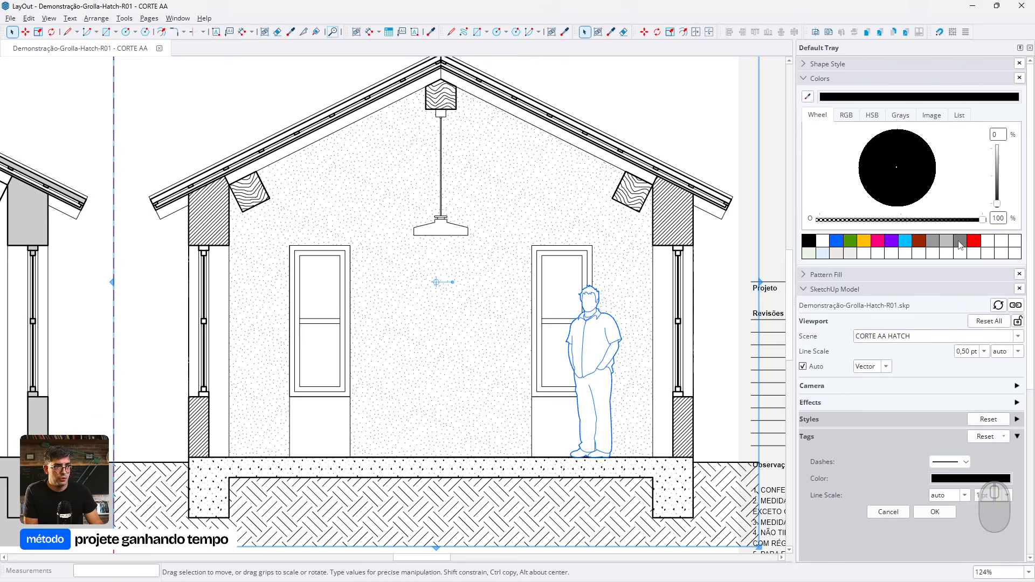
{"action": "left_click", "coordinate": [960, 242]}
{"action": "left_click", "coordinate": [935, 512]}
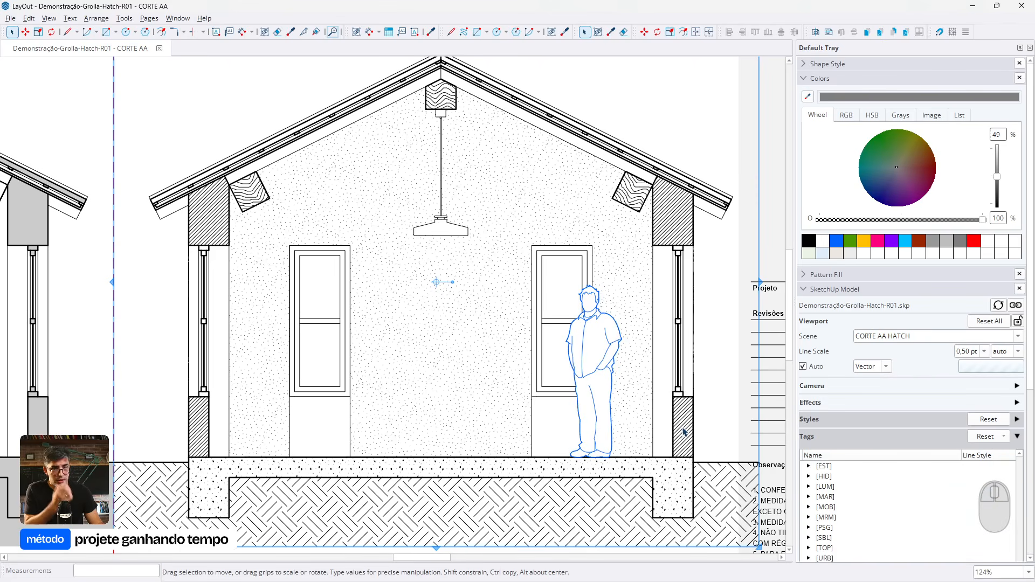
{"action": "scroll", "coordinate": [954, 463], "scroll_direction": "down", "scroll_amount": 3}
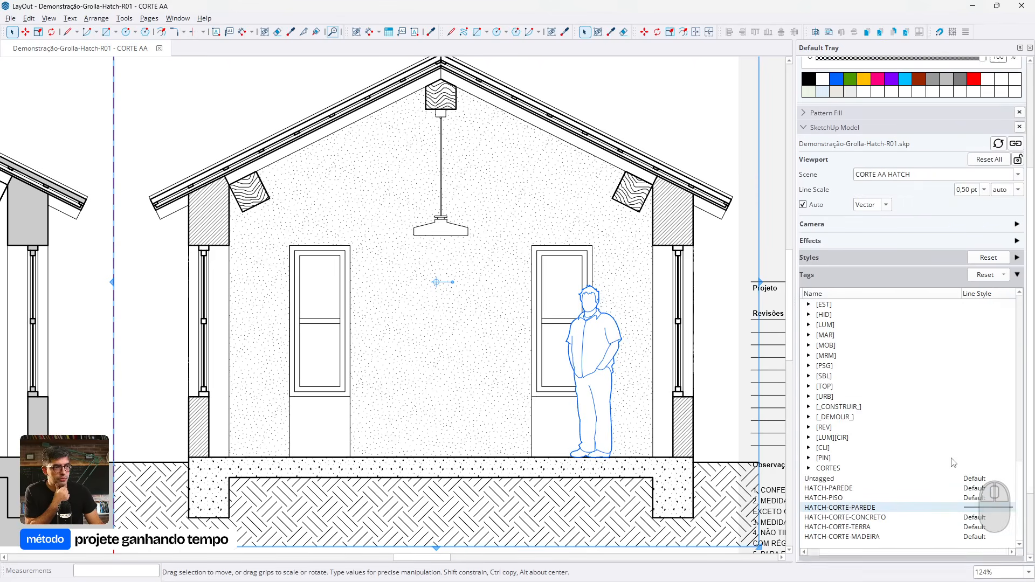
{"action": "scroll", "coordinate": [954, 462], "scroll_direction": "down", "scroll_amount": 2}
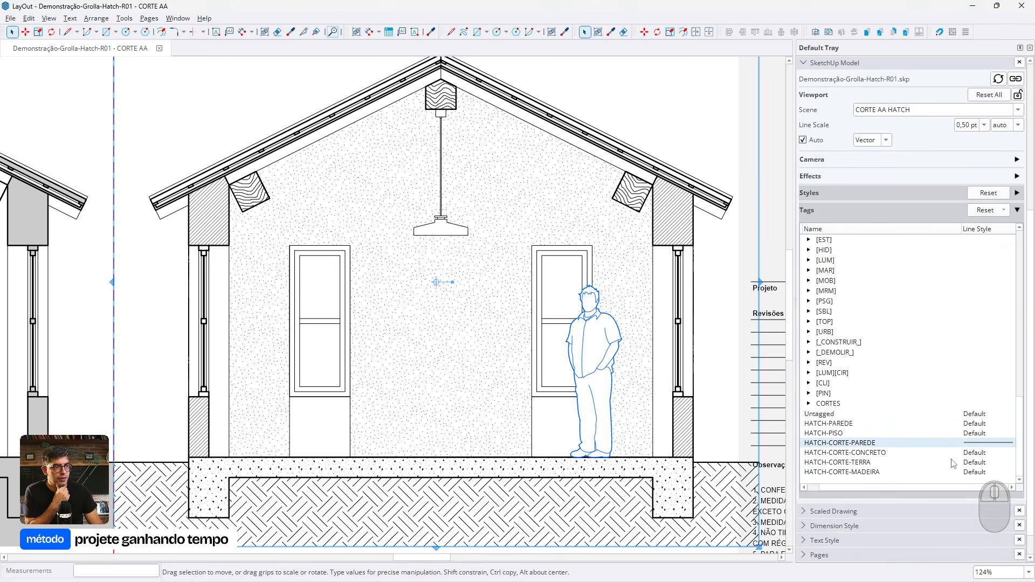
{"action": "left_click", "coordinate": [977, 470]}
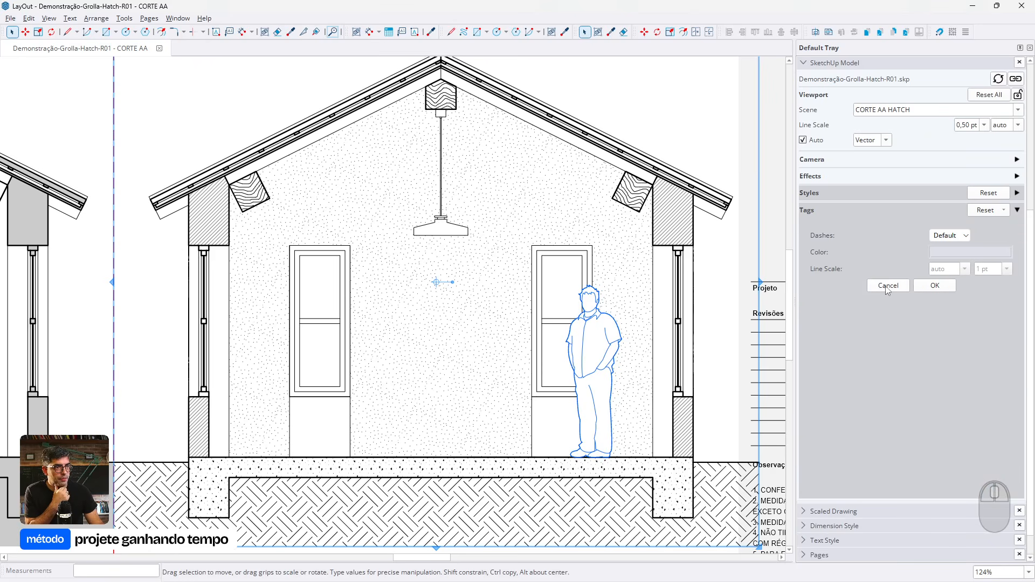
{"action": "left_click", "coordinate": [887, 286]}
{"action": "left_click", "coordinate": [984, 473]}
{"action": "left_click", "coordinate": [942, 285]}
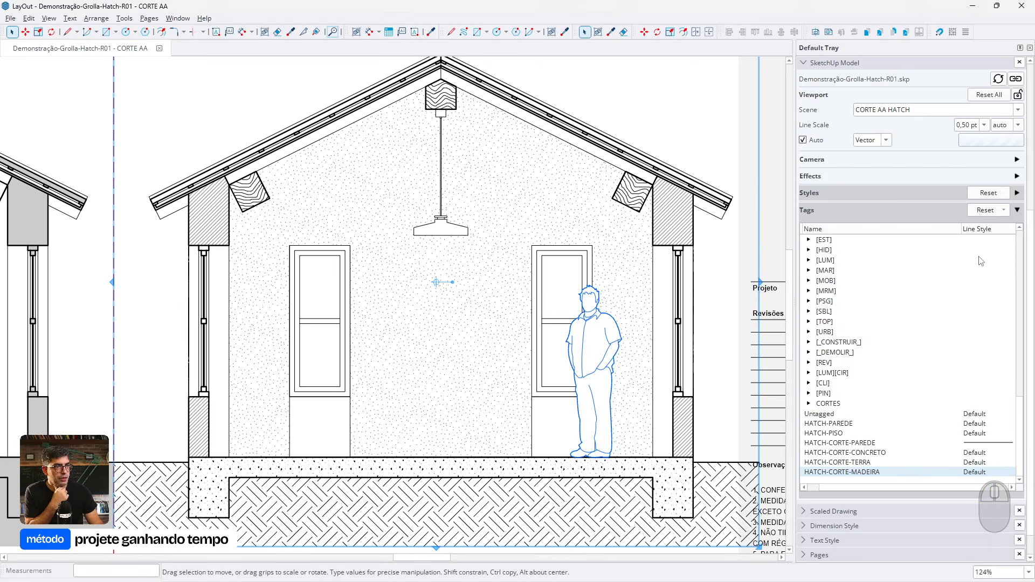
Give the HATCH-CORTE-MADEIRA tag a solid line style and the same dark gray color
{"action": "left_click", "coordinate": [974, 472]}
{"action": "left_click", "coordinate": [950, 235]}
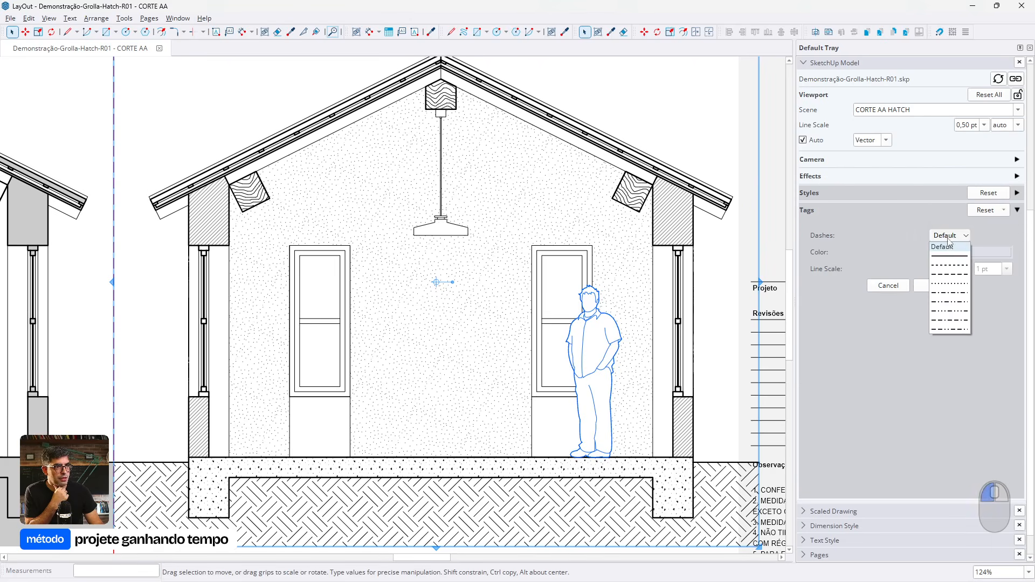
{"action": "left_click", "coordinate": [949, 245]}
{"action": "left_click", "coordinate": [966, 253]}
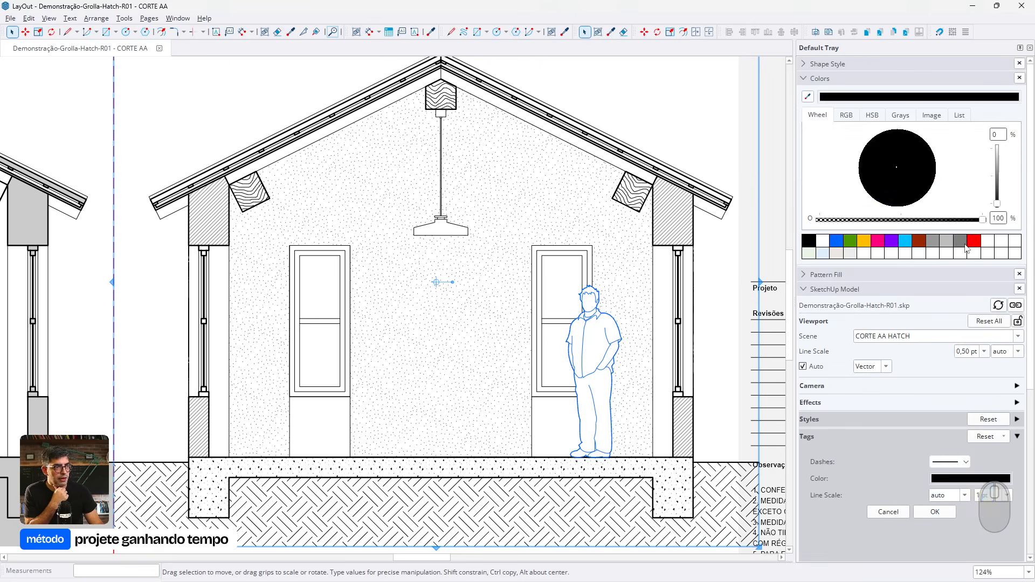
{"action": "left_click", "coordinate": [965, 245]}
{"action": "left_click", "coordinate": [935, 511]}
Set the HATCH-CORTE-TERRA tag to a solid line style with the same dark gray color in the CORTE AA HATCH viewport
{"action": "scroll", "coordinate": [972, 505], "scroll_direction": "down", "scroll_amount": 3}
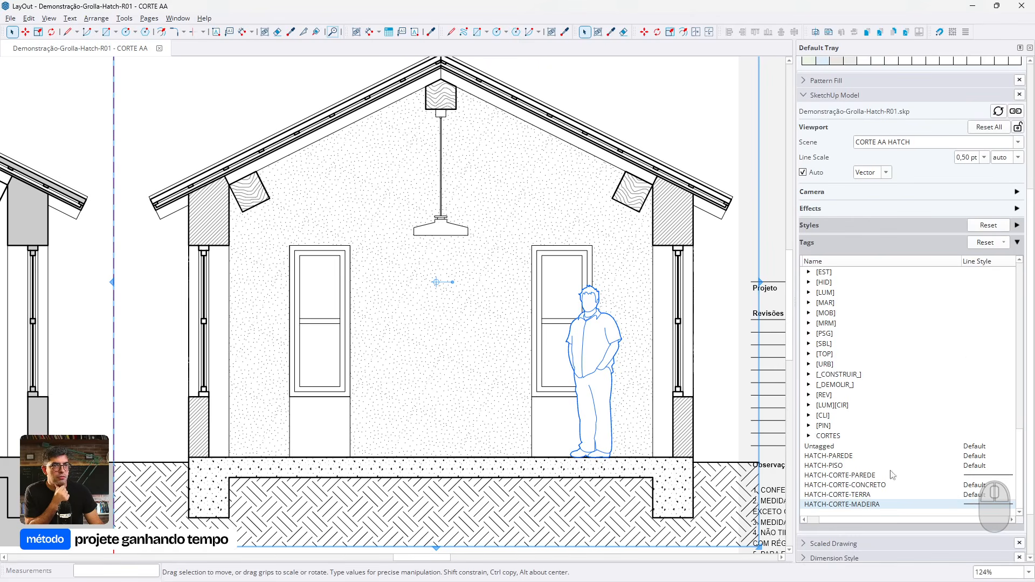
{"action": "scroll", "coordinate": [393, 444], "scroll_direction": "down", "scroll_amount": 3}
{"action": "scroll", "coordinate": [411, 415], "scroll_direction": "up", "scroll_amount": 4}
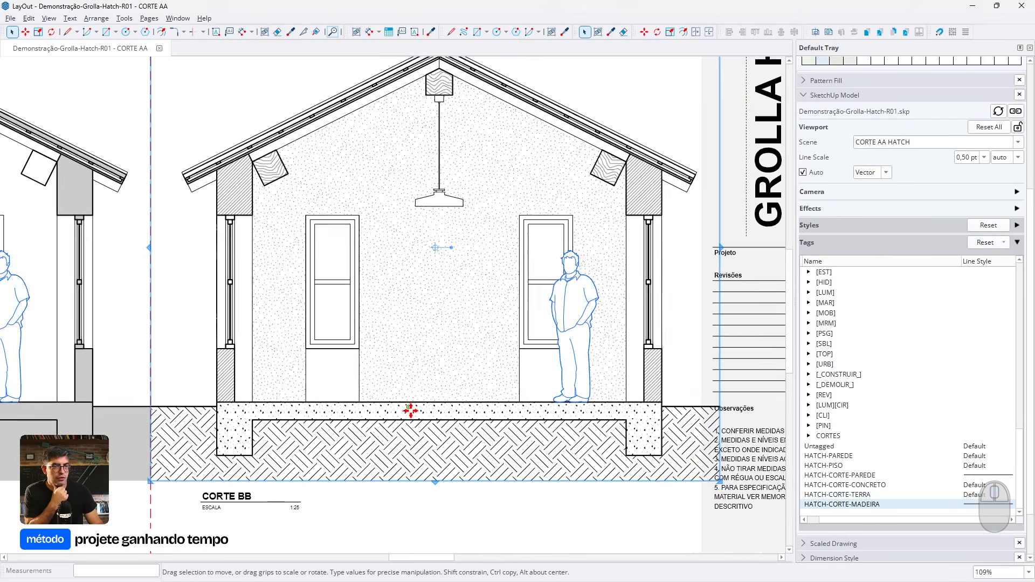
{"action": "left_click", "coordinate": [981, 494]}
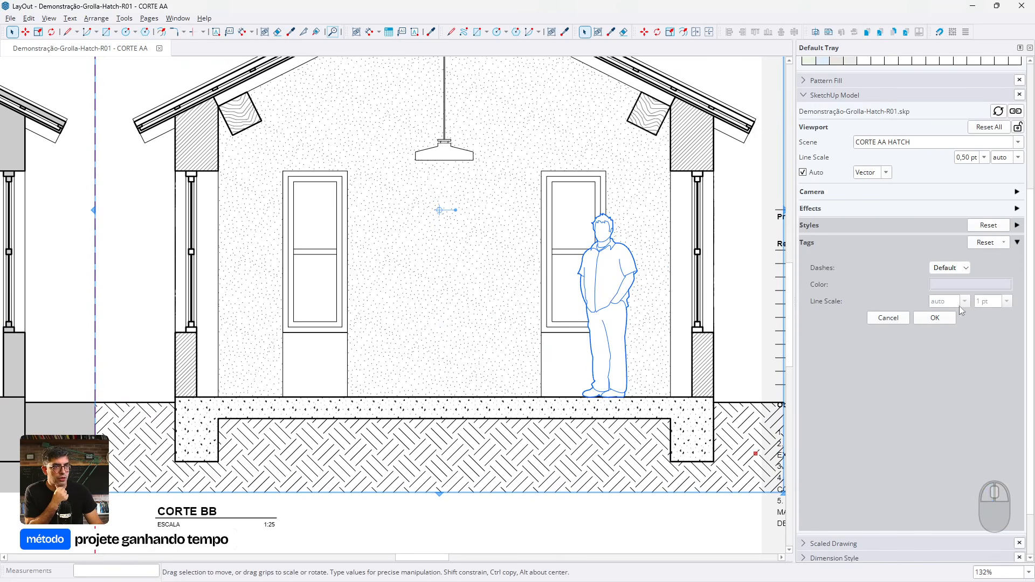
{"action": "left_click", "coordinate": [949, 268]}
{"action": "left_click", "coordinate": [957, 291]}
{"action": "left_click", "coordinate": [984, 286]}
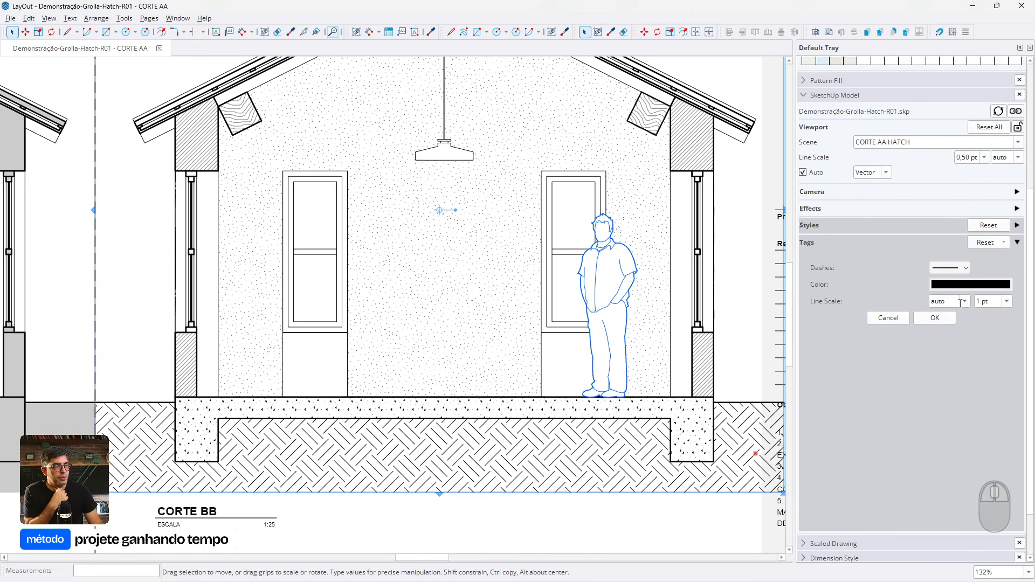
{"action": "left_click", "coordinate": [974, 285]}
{"action": "left_click", "coordinate": [959, 240]}
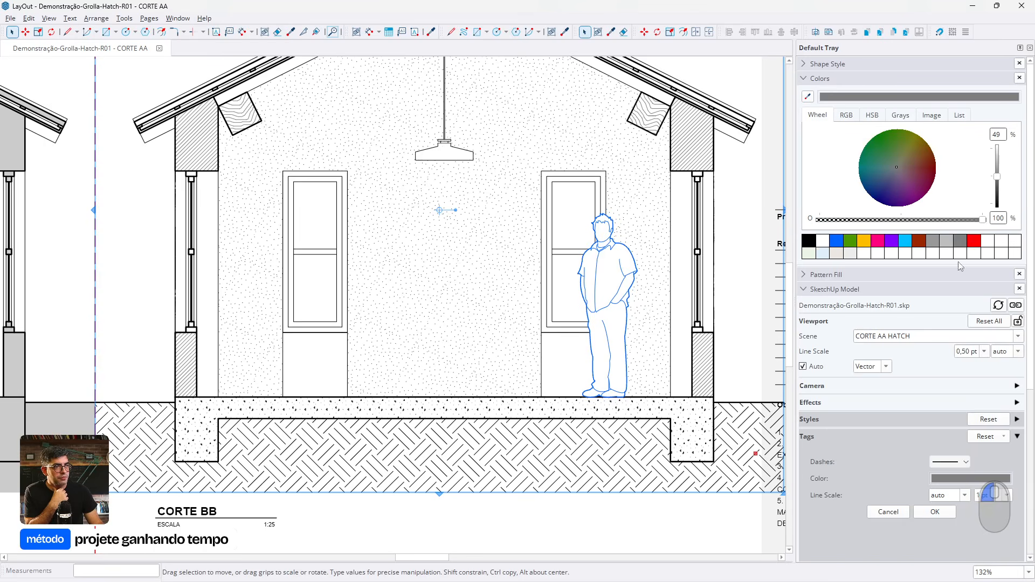
{"action": "left_click", "coordinate": [929, 513]}
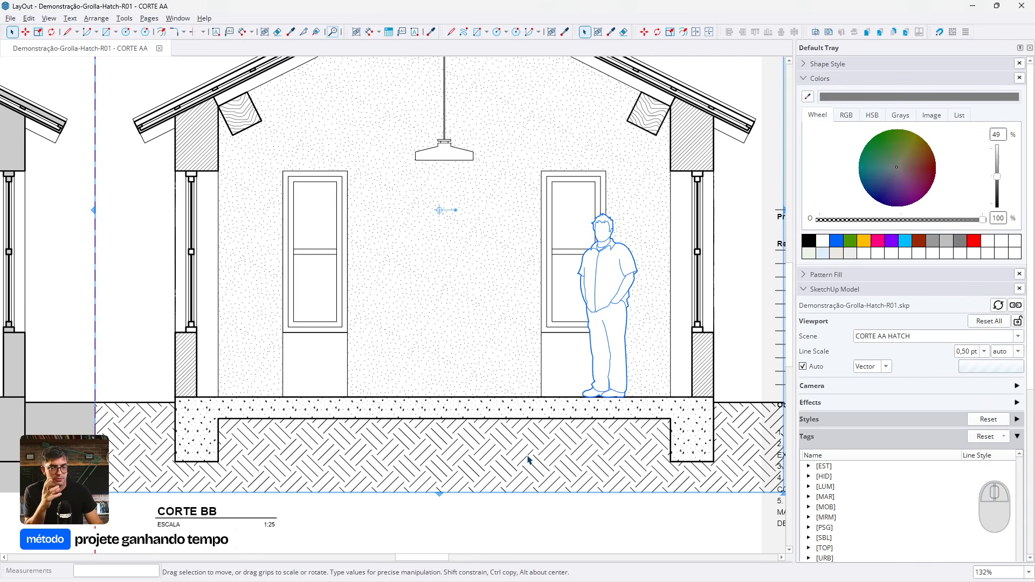
Examine the recolored wall, wood and soil hatches of section AA up close and beside the SEM GROLLA HATCH section
{"action": "scroll", "coordinate": [480, 428], "scroll_direction": "down", "scroll_amount": 3}
{"action": "scroll", "coordinate": [236, 432], "scroll_direction": "up", "scroll_amount": 3}
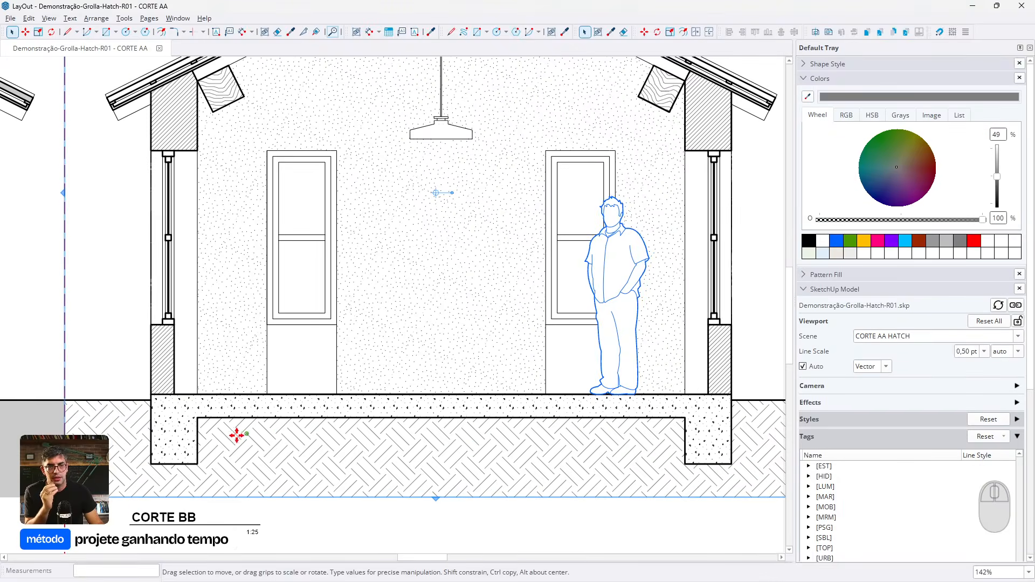
{"action": "scroll", "coordinate": [135, 411], "scroll_direction": "up", "scroll_amount": 4}
{"action": "scroll", "coordinate": [135, 411], "scroll_direction": "up", "scroll_amount": 2}
{"action": "middle_click_drag", "start_coordinate": [144, 404], "coordinate": [393, 353]}
{"action": "scroll", "coordinate": [347, 354], "scroll_direction": "up", "scroll_amount": 2}
{"action": "scroll", "coordinate": [347, 354], "scroll_direction": "down", "scroll_amount": 10}
{"action": "scroll", "coordinate": [346, 354], "scroll_direction": "down", "scroll_amount": 4}
{"action": "scroll", "coordinate": [365, 298], "scroll_direction": "up", "scroll_amount": 5}
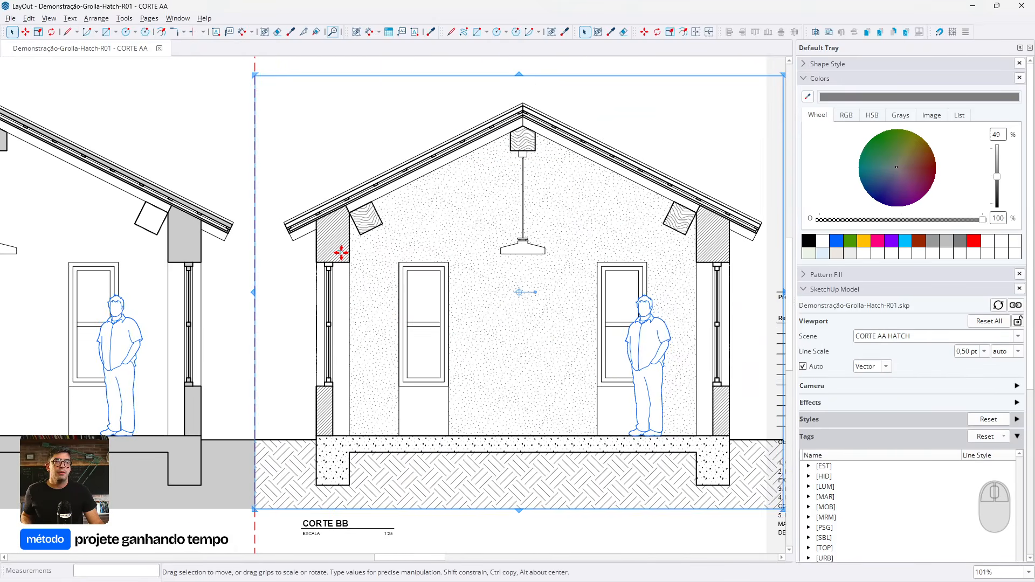
{"action": "key", "text": "Escape"}
{"action": "scroll", "coordinate": [435, 302], "scroll_direction": "down", "scroll_amount": 4}
{"action": "scroll", "coordinate": [437, 305], "scroll_direction": "up", "scroll_amount": 2}
{"action": "middle_click_drag", "start_coordinate": [506, 356], "coordinate": [491, 341]}
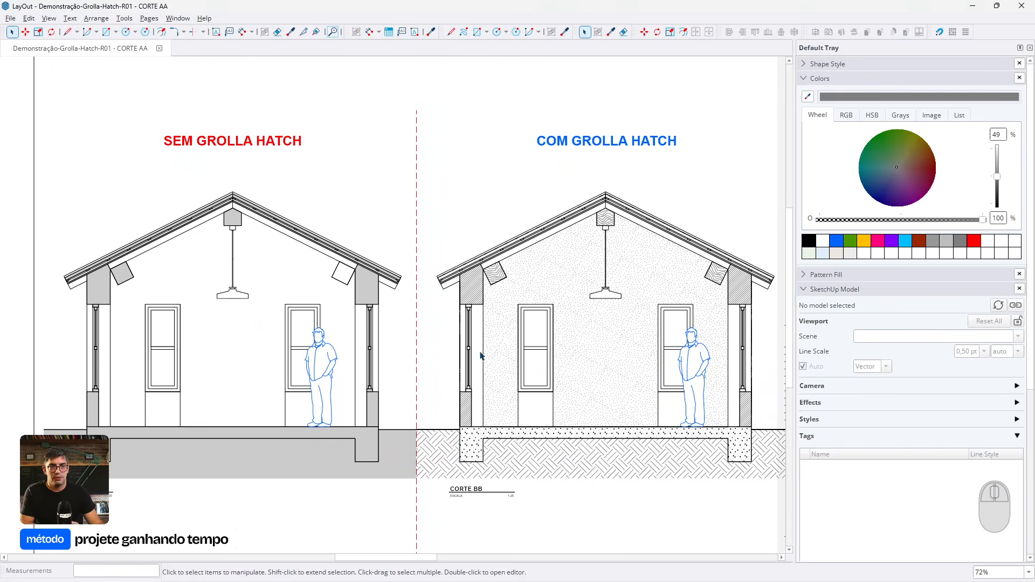
Look over the CORTE BB page and the stone and roof tile hatches on the ELEVAÇÕES page
{"action": "key", "text": "Page_Down"}
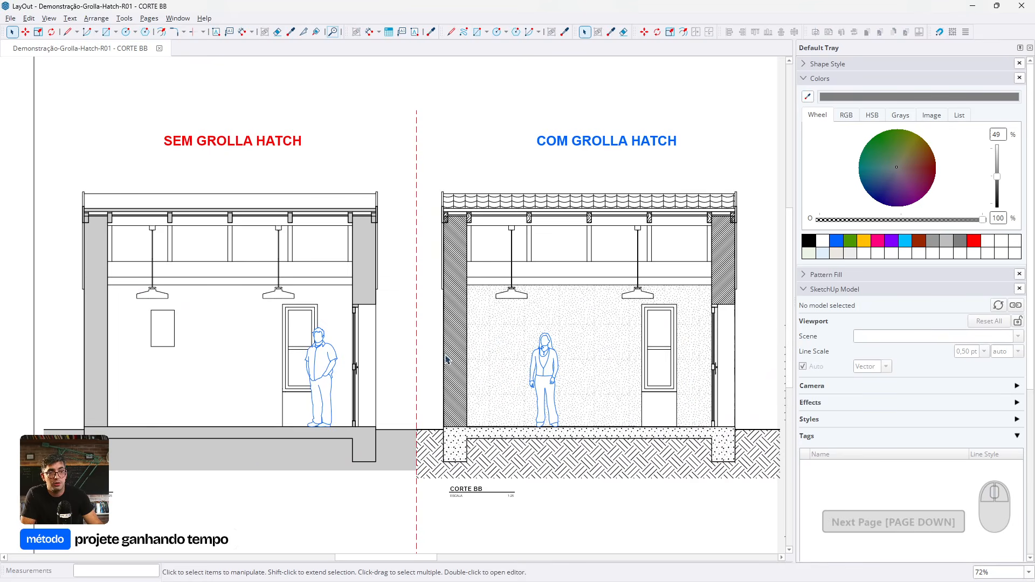
{"action": "left_click", "coordinate": [531, 455]}
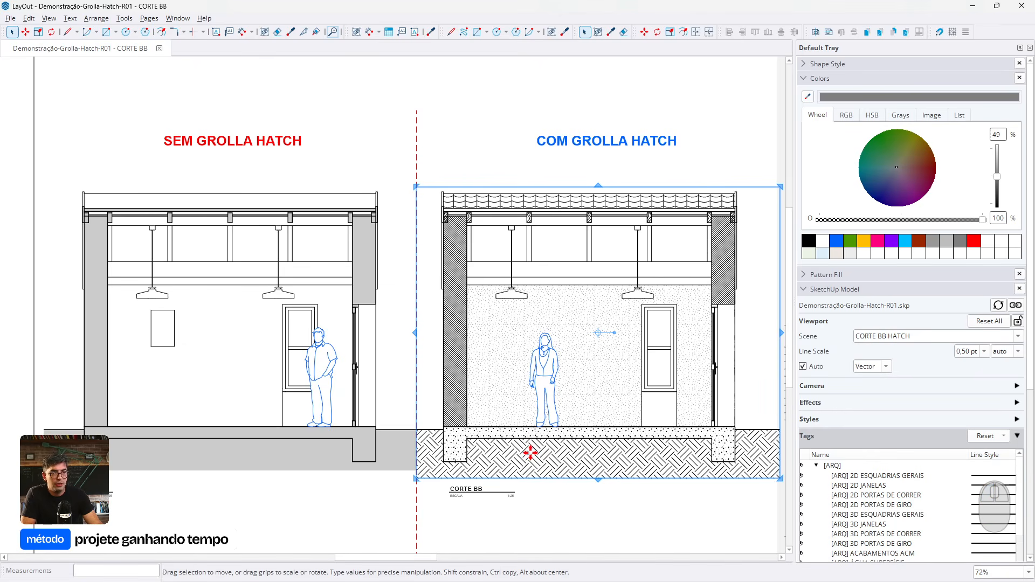
{"action": "key", "text": "Page_Down"}
{"action": "scroll", "coordinate": [548, 425], "scroll_direction": "down", "scroll_amount": 3}
{"action": "scroll", "coordinate": [518, 349], "scroll_direction": "up", "scroll_amount": 4}
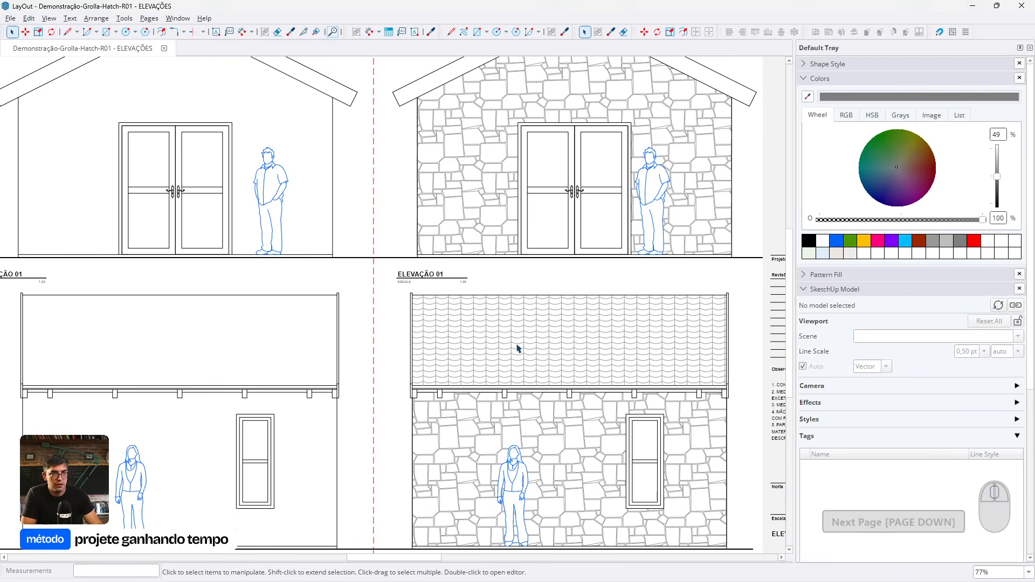
{"action": "scroll", "coordinate": [519, 315], "scroll_direction": "down", "scroll_amount": 2}
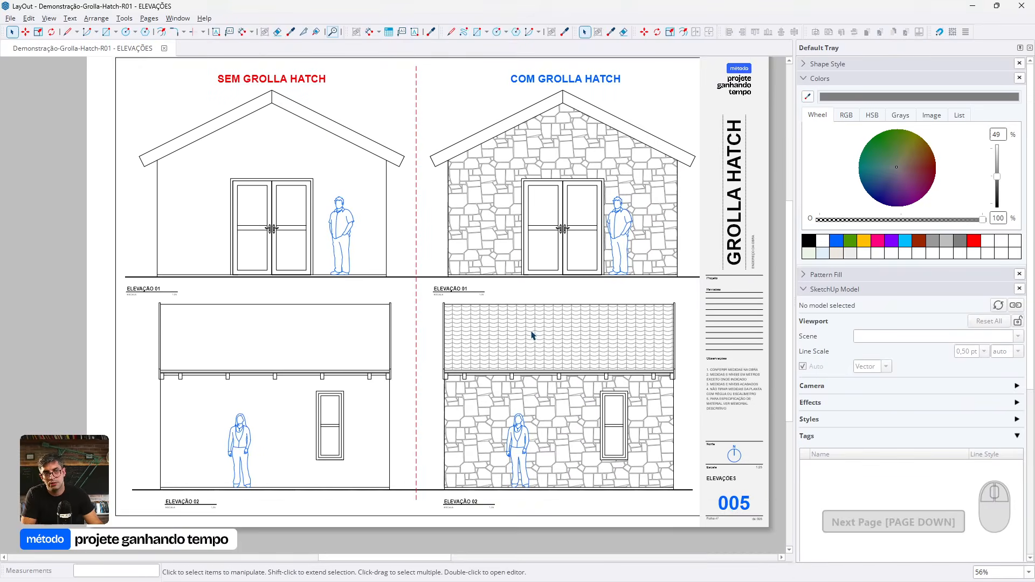
Return to the CORTE BB page and give the HATCH-CORTE-PAREDE tag of its CORTE BB HATCH viewport a solid dark gray line style
{"action": "key", "text": "Page_Up"}
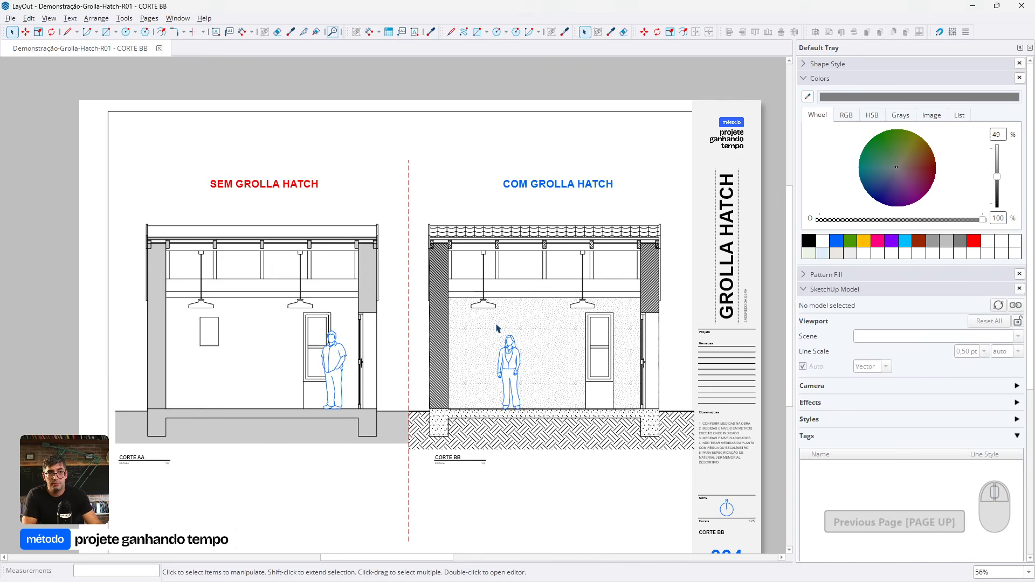
{"action": "scroll", "coordinate": [497, 328], "scroll_direction": "up", "scroll_amount": 6}
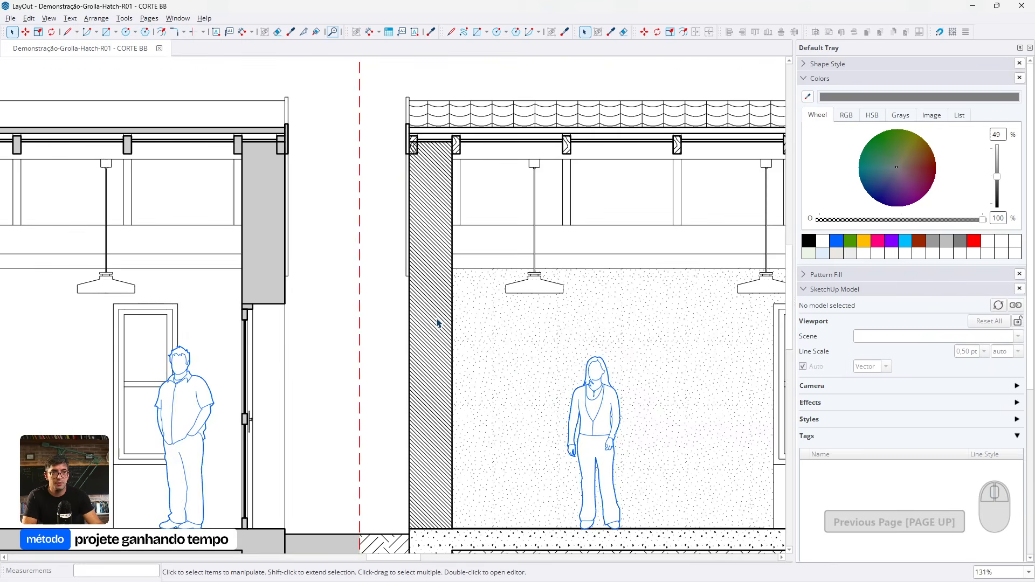
{"action": "scroll", "coordinate": [437, 321], "scroll_direction": "up", "scroll_amount": 4}
{"action": "left_click", "coordinate": [436, 322]}
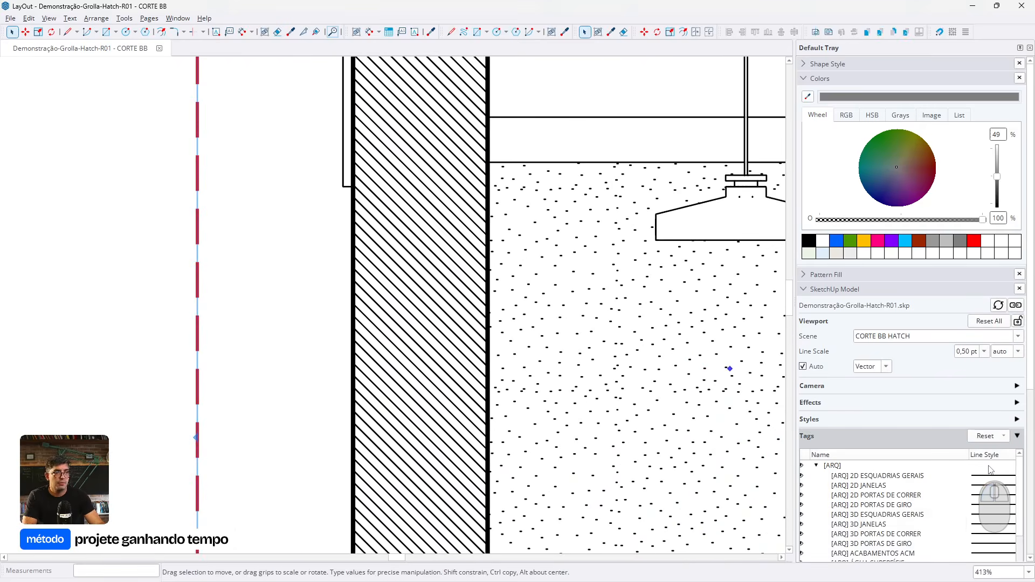
{"action": "scroll", "coordinate": [971, 499], "scroll_direction": "down", "scroll_amount": 5}
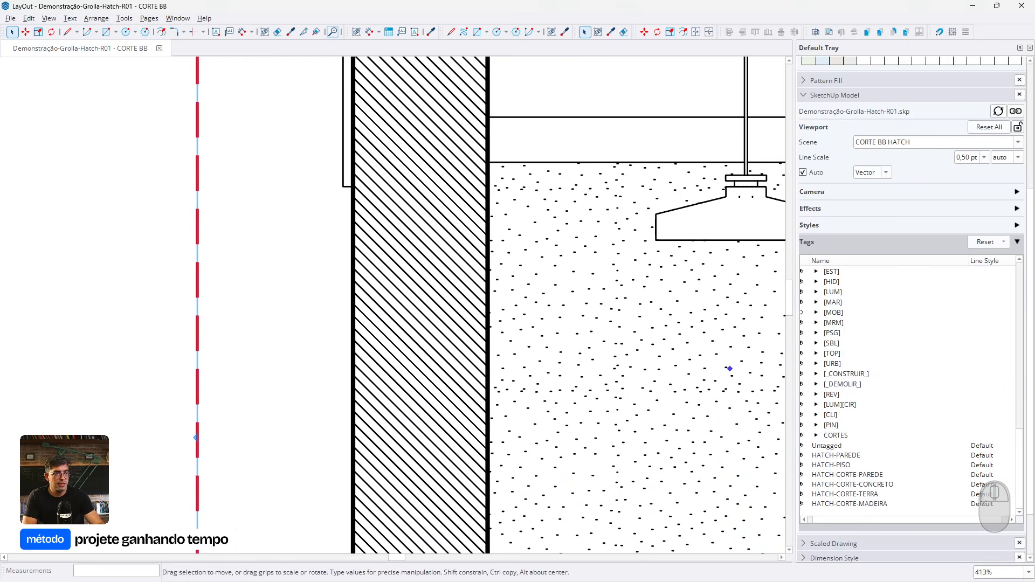
{"action": "left_click", "coordinate": [991, 474]}
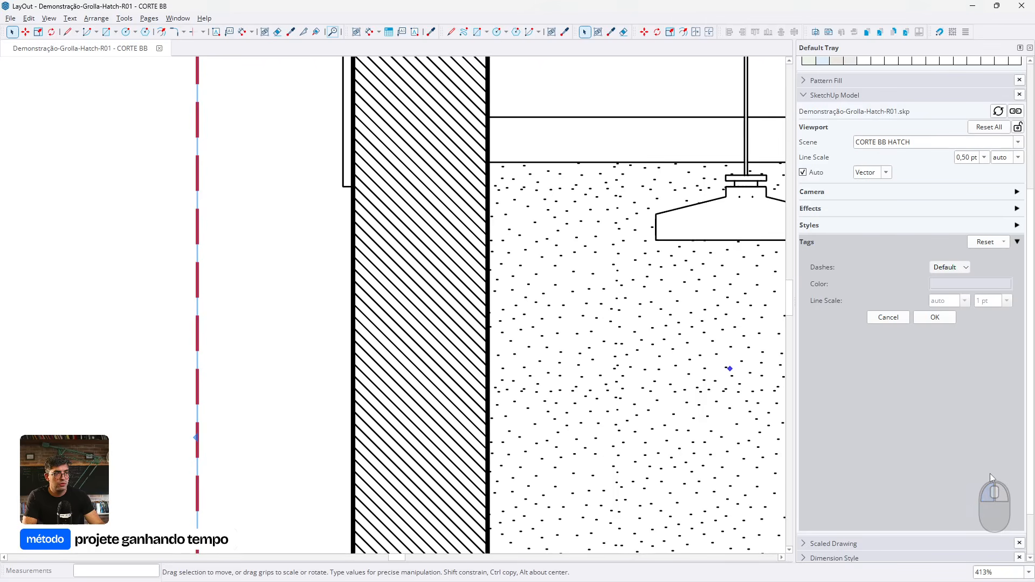
{"action": "left_click", "coordinate": [950, 268]}
{"action": "left_click", "coordinate": [960, 294]}
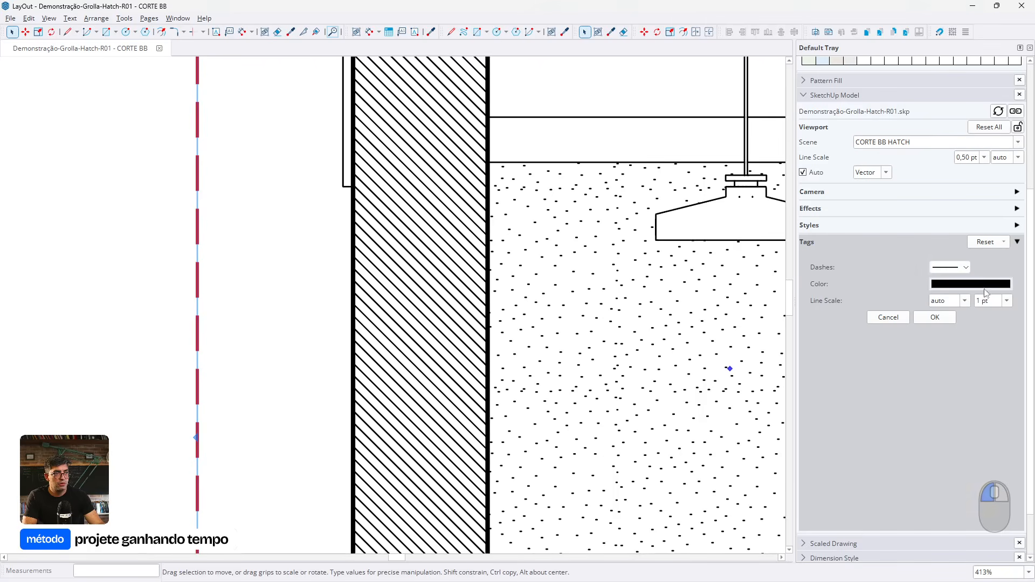
{"action": "left_click", "coordinate": [984, 286]}
{"action": "left_click", "coordinate": [947, 243]}
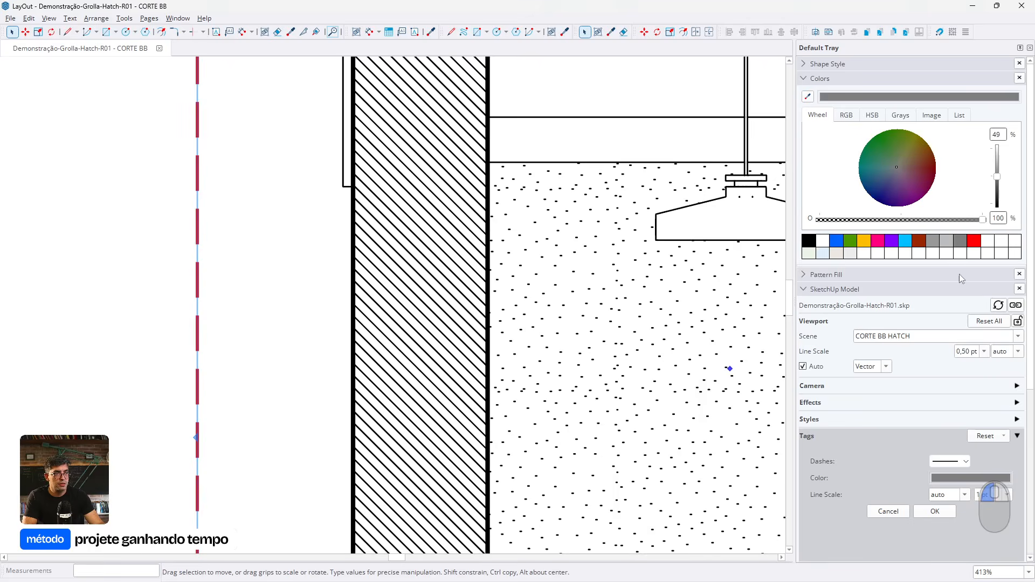
{"action": "left_click", "coordinate": [949, 513]}
{"action": "scroll", "coordinate": [564, 404], "scroll_direction": "down", "scroll_amount": 5}
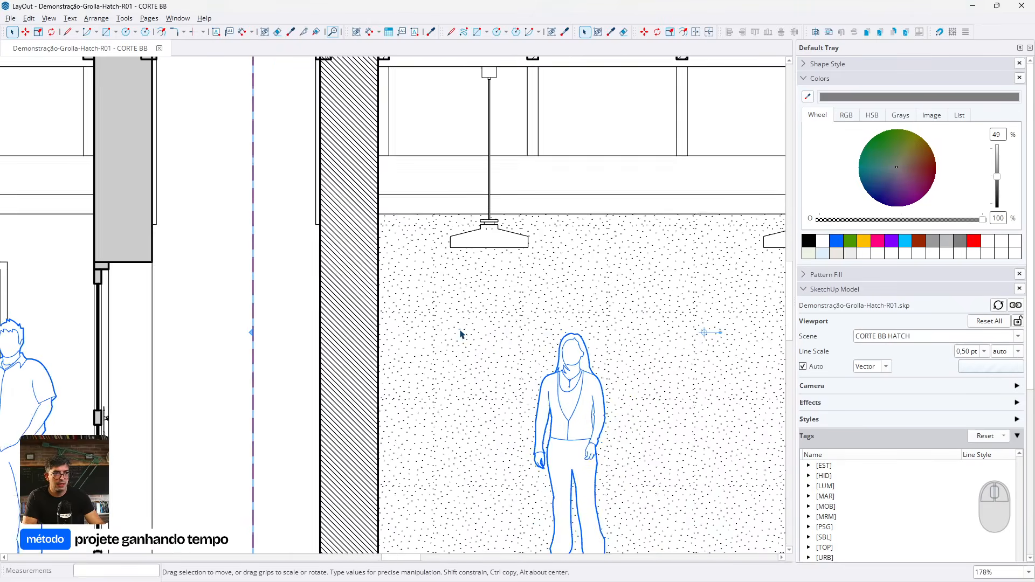
Deselect the CORTE BB HATCH viewport and compare its wall hatch with the SEM GROLLA HATCH section
{"action": "scroll", "coordinate": [576, 422], "scroll_direction": "down", "scroll_amount": 4}
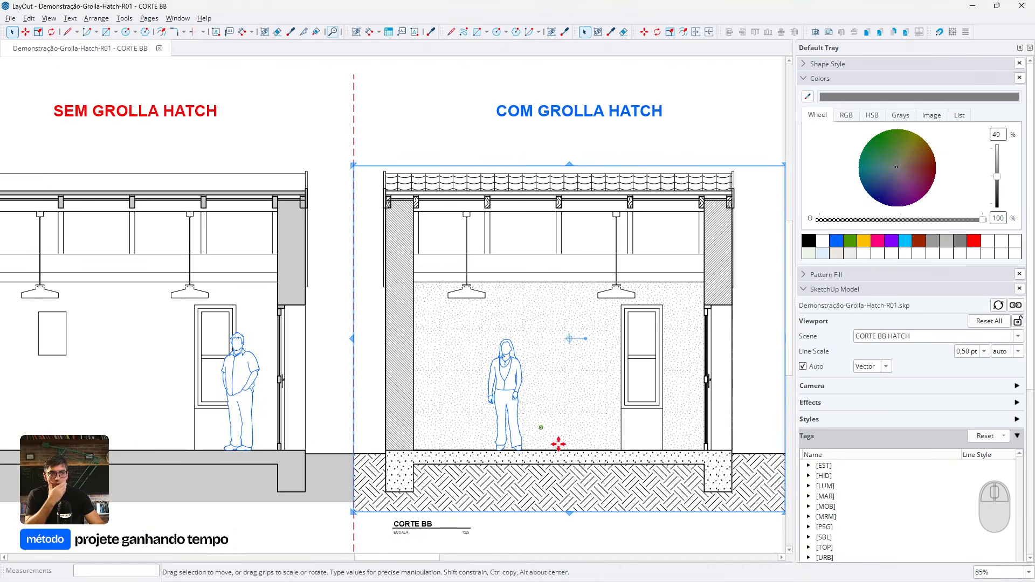
{"action": "scroll", "coordinate": [558, 444], "scroll_direction": "down", "scroll_amount": 1}
{"action": "middle_click_drag", "start_coordinate": [559, 444], "coordinate": [521, 367]}
{"action": "left_click", "coordinate": [527, 517]}
{"action": "scroll", "coordinate": [327, 364], "scroll_direction": "down", "scroll_amount": 2}
{"action": "middle_click_drag", "start_coordinate": [327, 363], "coordinate": [386, 416]}
{"action": "scroll", "coordinate": [387, 416], "scroll_direction": "up", "scroll_amount": 2}
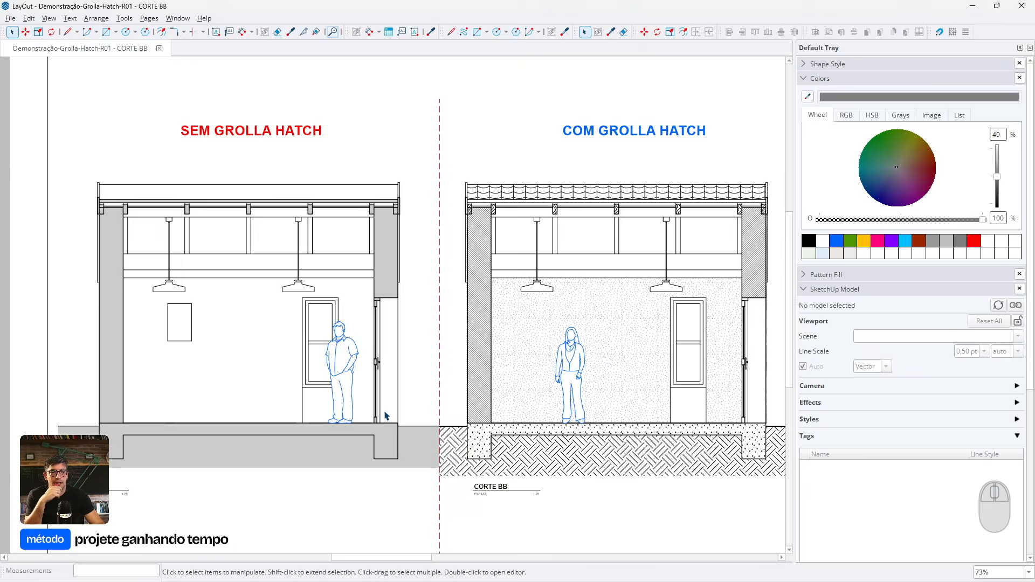
{"action": "scroll", "coordinate": [387, 415], "scroll_direction": "up", "scroll_amount": 1}
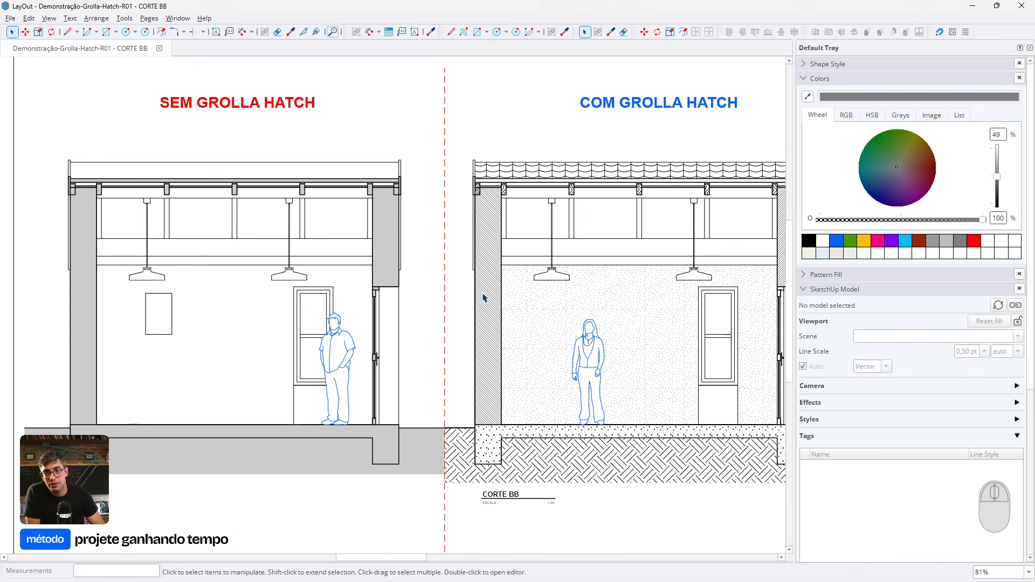
{"action": "scroll", "coordinate": [513, 247], "scroll_direction": "up", "scroll_amount": 3}
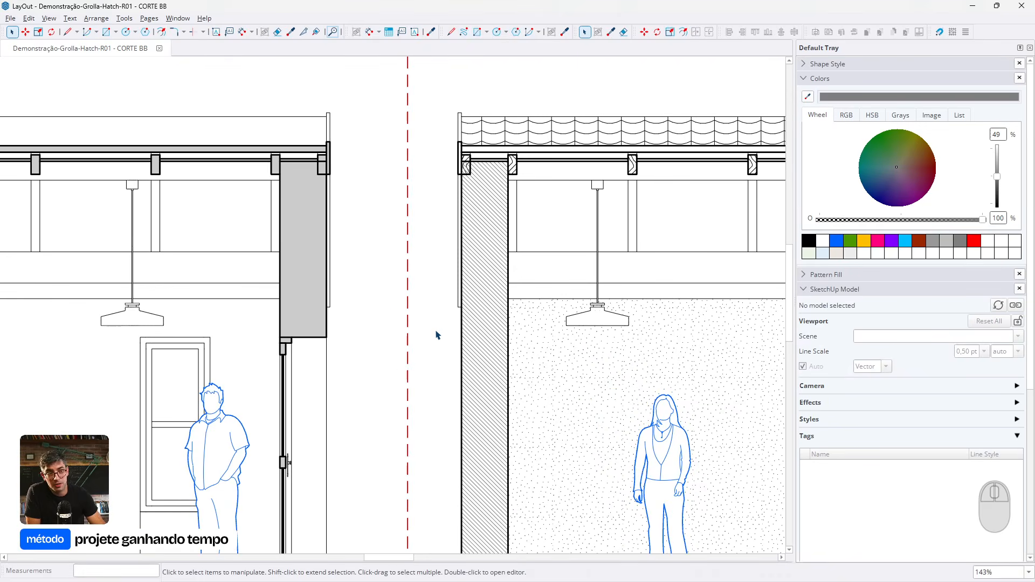
{"action": "scroll", "coordinate": [498, 322], "scroll_direction": "up", "scroll_amount": 3}
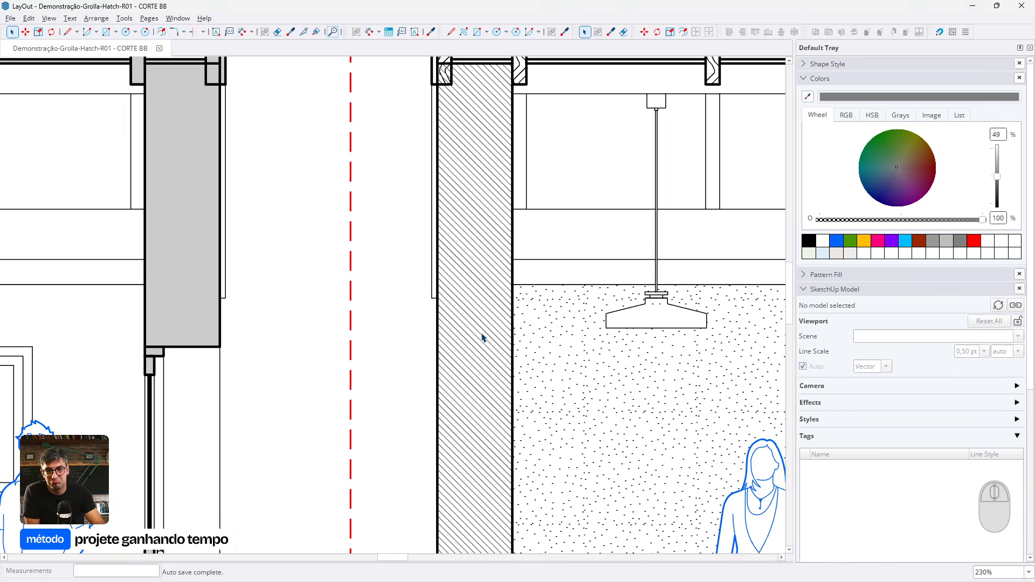
Examine the concrete foundation and soil hatches of section BB up close and in the context of the whole section
{"action": "scroll", "coordinate": [393, 294], "scroll_direction": "down", "scroll_amount": 4}
{"action": "middle_click_drag", "start_coordinate": [575, 365], "coordinate": [406, 297]}
{"action": "scroll", "coordinate": [459, 402], "scroll_direction": "up", "scroll_amount": 1}
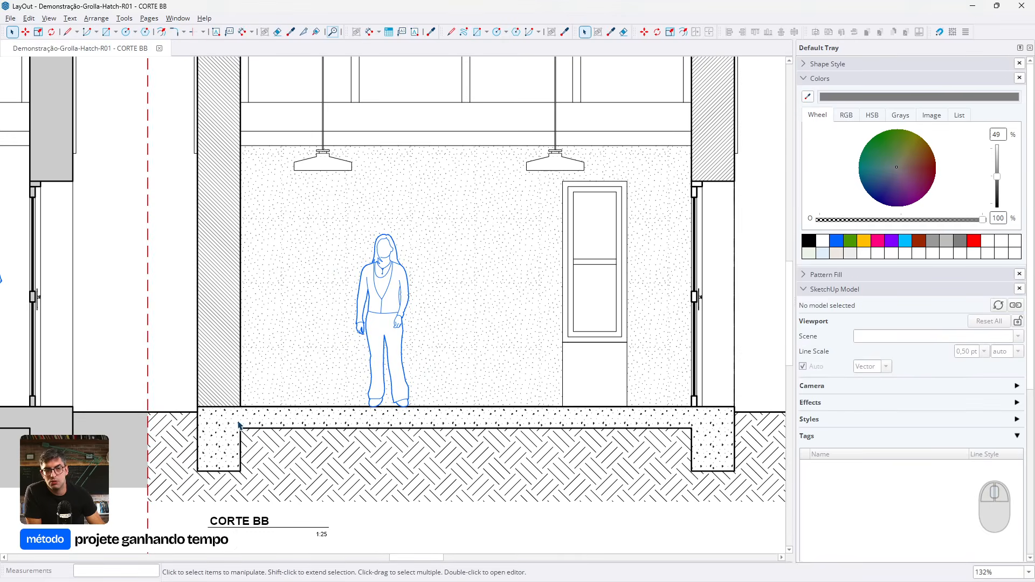
{"action": "scroll", "coordinate": [239, 425], "scroll_direction": "up", "scroll_amount": 4}
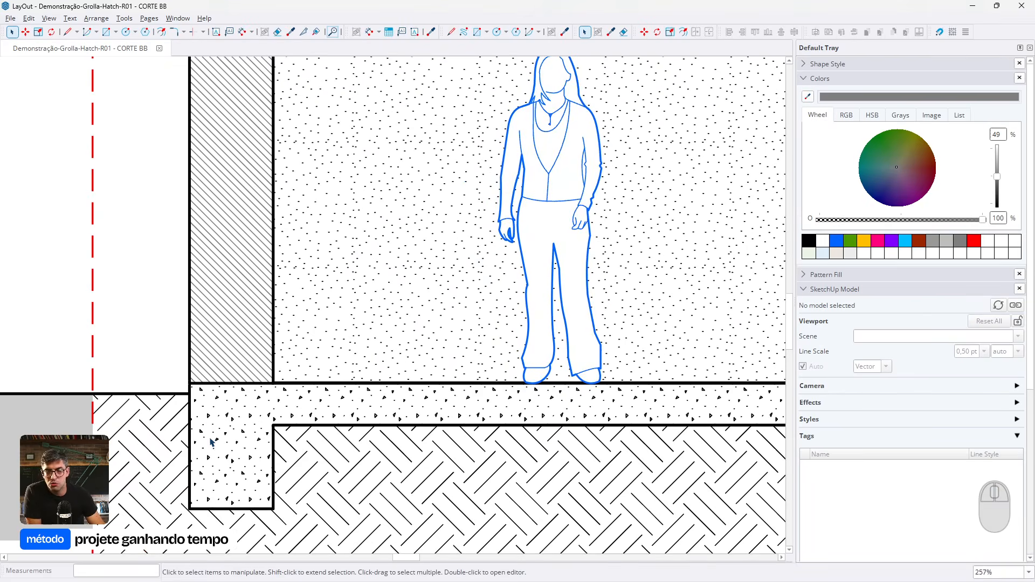
{"action": "scroll", "coordinate": [400, 393], "scroll_direction": "down", "scroll_amount": 5}
{"action": "scroll", "coordinate": [360, 443], "scroll_direction": "up", "scroll_amount": 5}
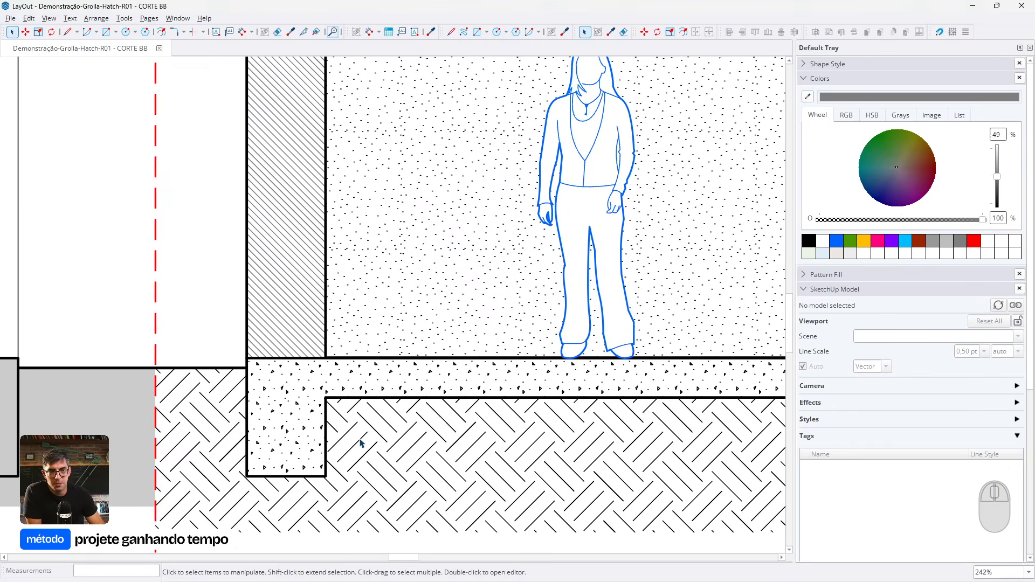
{"action": "scroll", "coordinate": [423, 427], "scroll_direction": "down", "scroll_amount": 4}
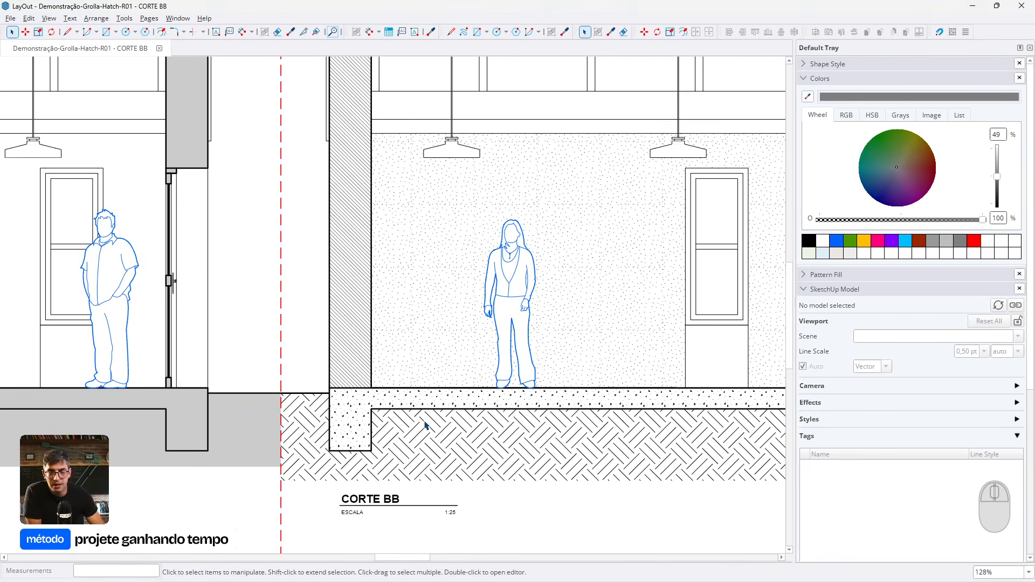
{"action": "scroll", "coordinate": [425, 425], "scroll_direction": "down", "scroll_amount": 3}
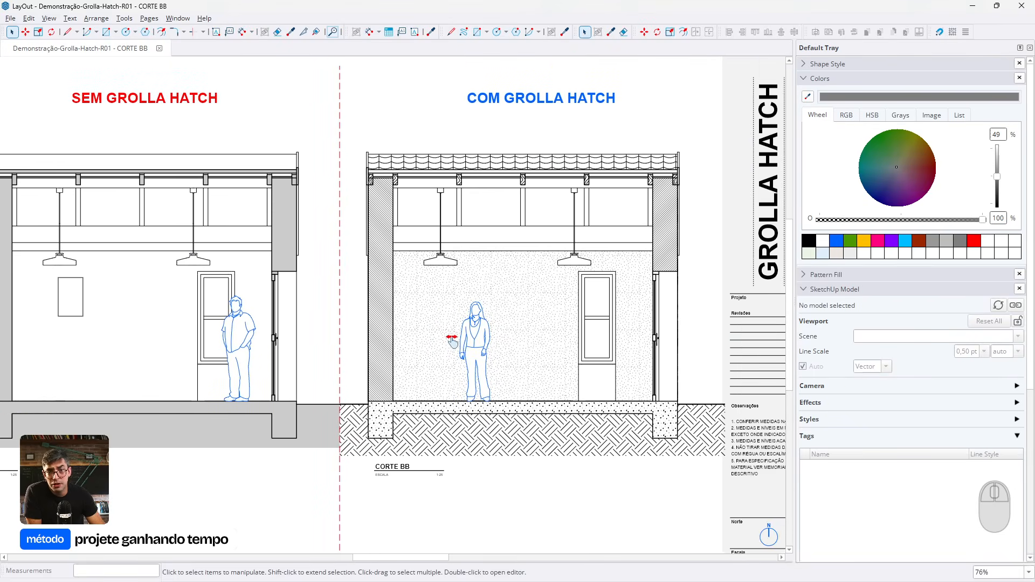
{"action": "scroll", "coordinate": [451, 340], "scroll_direction": "up", "scroll_amount": 1}
{"action": "scroll", "coordinate": [505, 367], "scroll_direction": "up", "scroll_amount": 1}
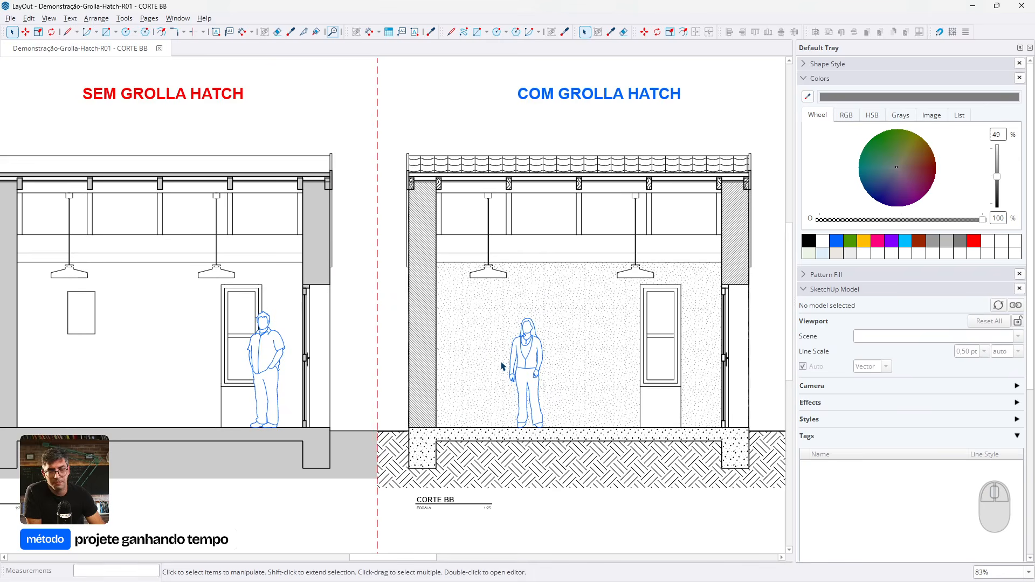
Go back to the PLANTAS page and frame the two floor plans side by side
{"action": "key", "text": "Page_Up"}
{"action": "key", "text": "Page_Up"}
{"action": "key", "text": "Page_Up"}
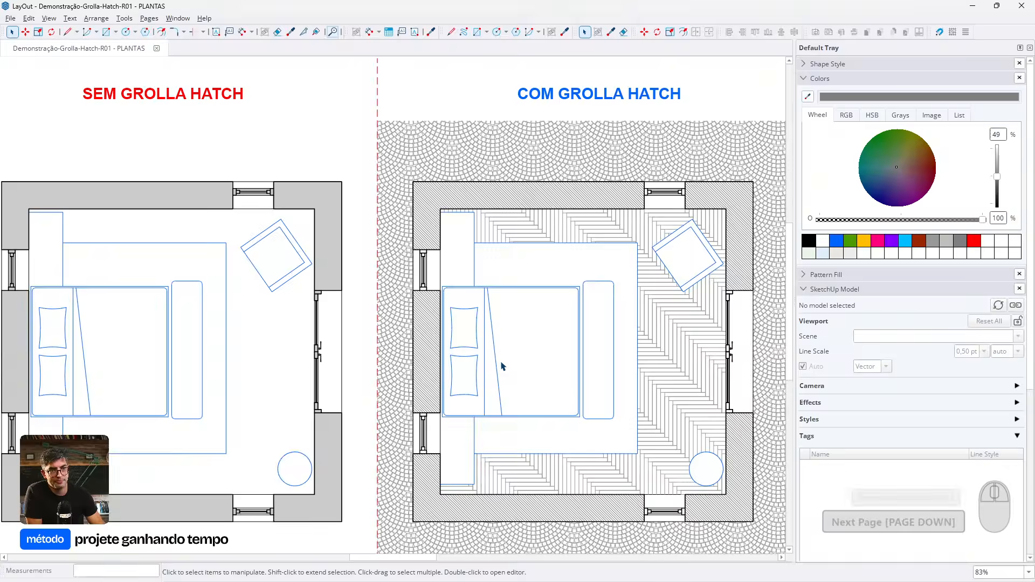
{"action": "middle_click_drag", "start_coordinate": [418, 377], "coordinate": [468, 335]}
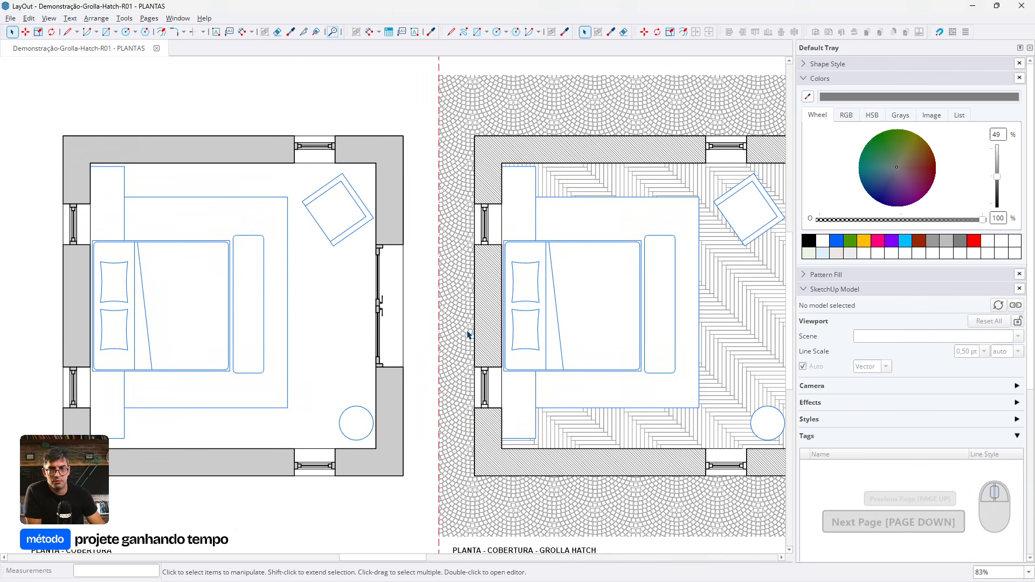
{"action": "scroll", "coordinate": [441, 316], "scroll_direction": "down", "scroll_amount": 2}
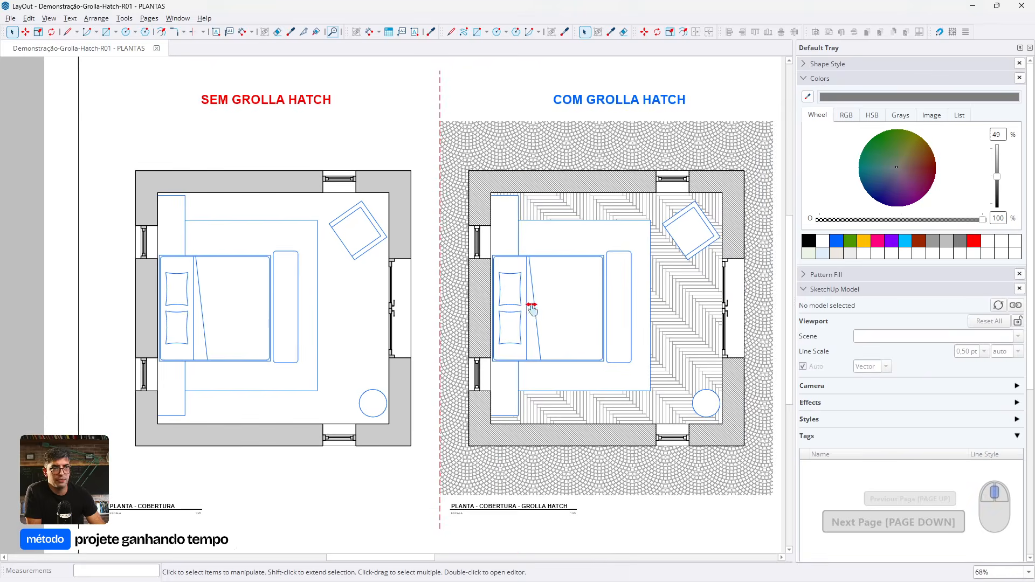
{"action": "middle_click_drag", "start_coordinate": [532, 307], "coordinate": [483, 324]}
{"action": "scroll", "coordinate": [429, 239], "scroll_direction": "up", "scroll_amount": 2}
Turn on the HATCH-PISO tag in the SEM GROLLA HATCH floor plan's PLANTA TÉRREO viewport
{"action": "left_click", "coordinate": [334, 136]}
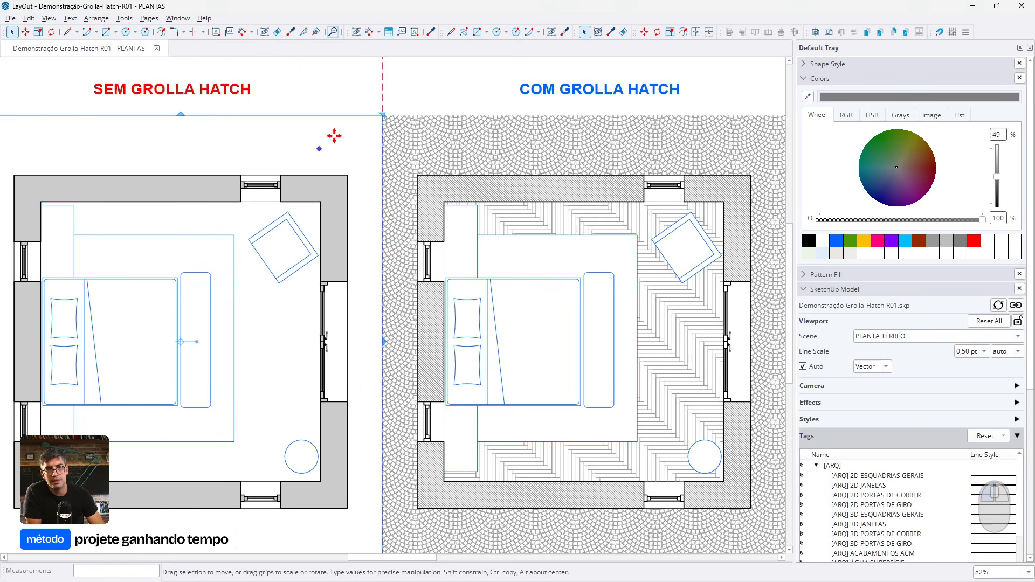
{"action": "middle_click_drag", "start_coordinate": [246, 219], "coordinate": [296, 221]}
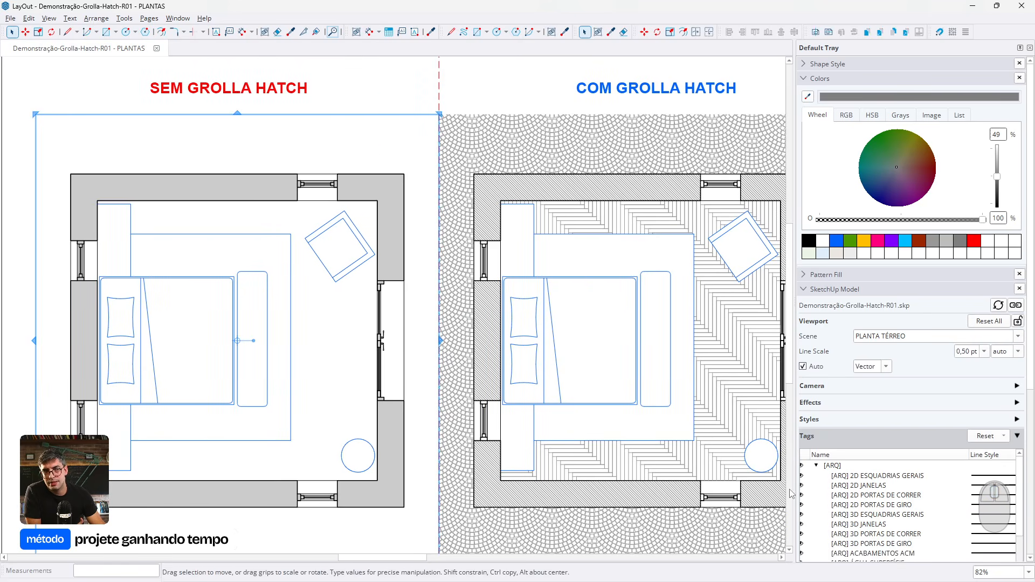
{"action": "scroll", "coordinate": [869, 515], "scroll_direction": "down", "scroll_amount": 10}
{"action": "scroll", "coordinate": [869, 515], "scroll_direction": "down", "scroll_amount": 5}
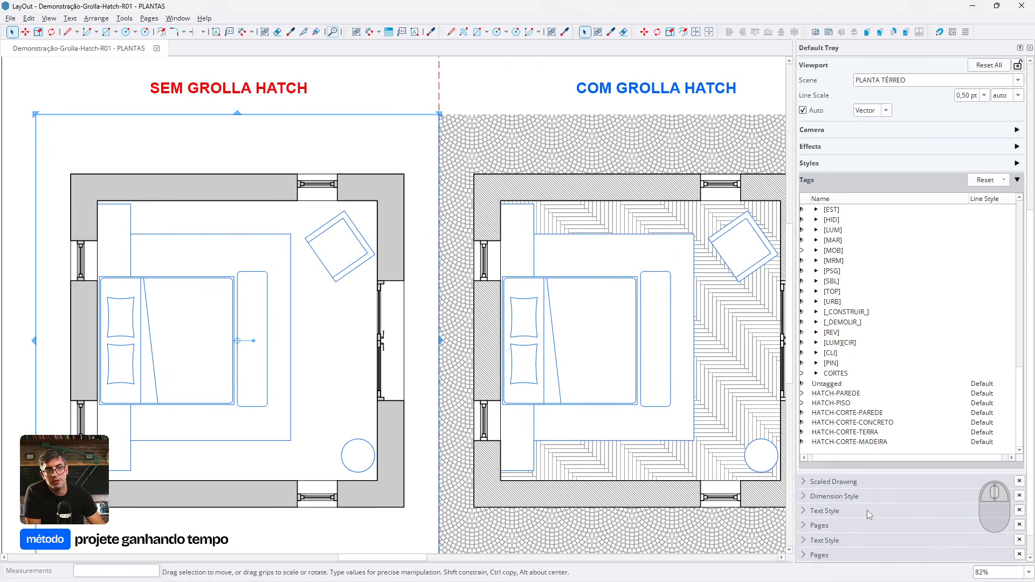
{"action": "left_click_drag", "start_coordinate": [824, 458], "coordinate": [815, 458]}
{"action": "left_click", "coordinate": [807, 405]}
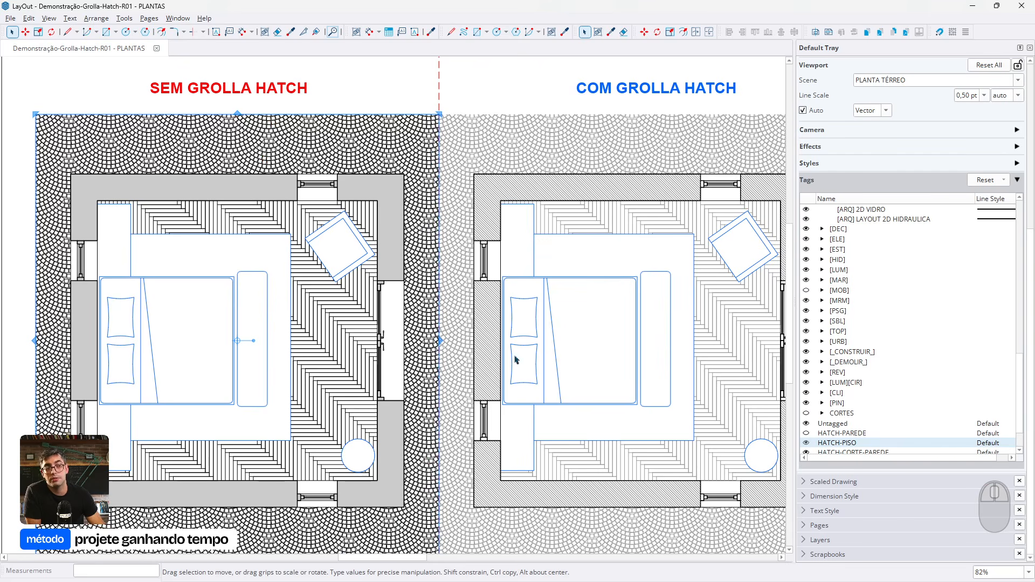
Give the HATCH-PISO tag of that floor plan a solid 0,5 pt line style in medium gray and deselect the viewport
{"action": "left_click", "coordinate": [999, 445]}
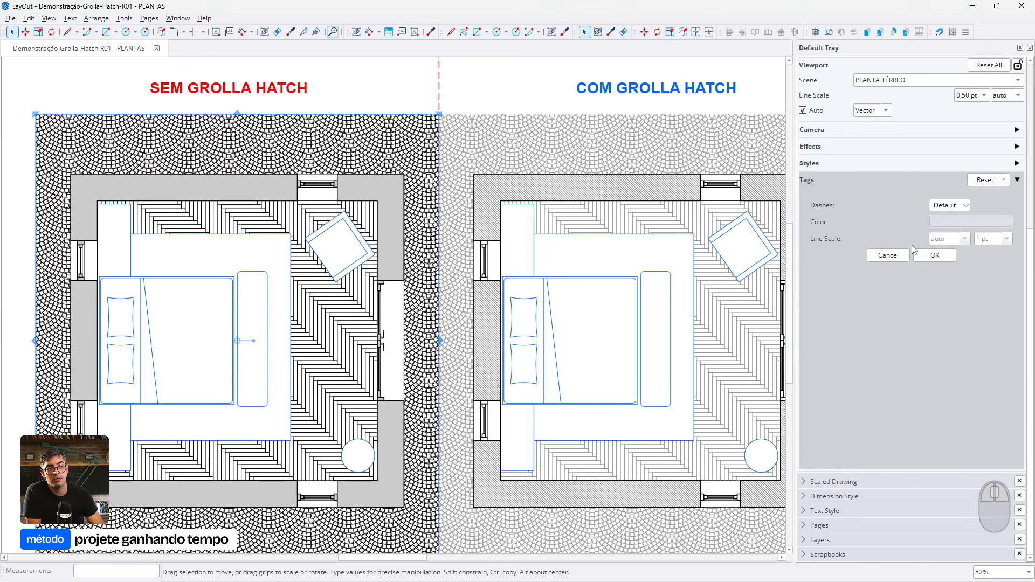
{"action": "left_click", "coordinate": [949, 205]}
{"action": "left_click", "coordinate": [949, 221]}
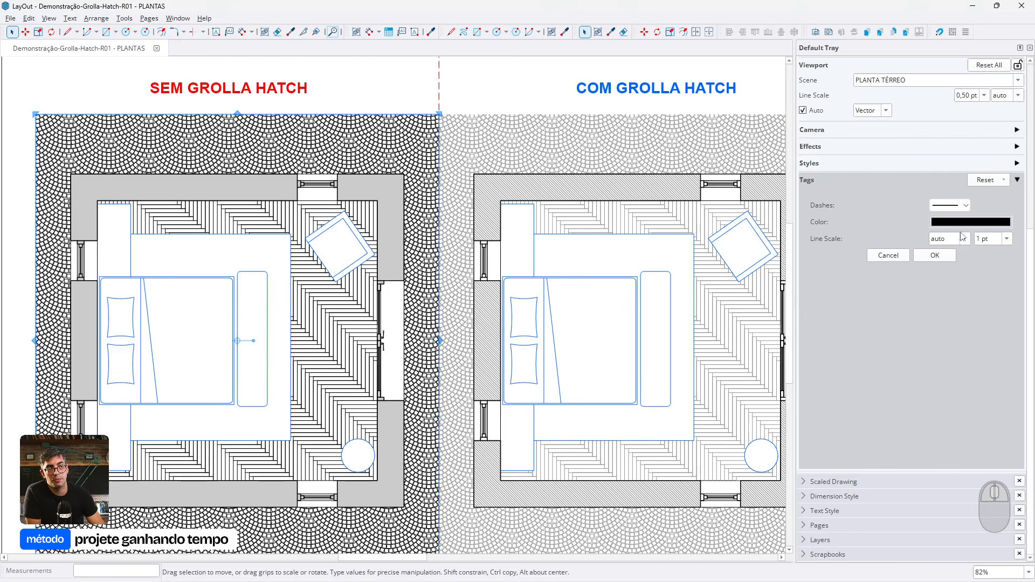
{"action": "left_click", "coordinate": [1001, 240]}
{"action": "left_click_drag", "start_coordinate": [1000, 241], "coordinate": [937, 239]}
{"action": "type", "text": ",5"}
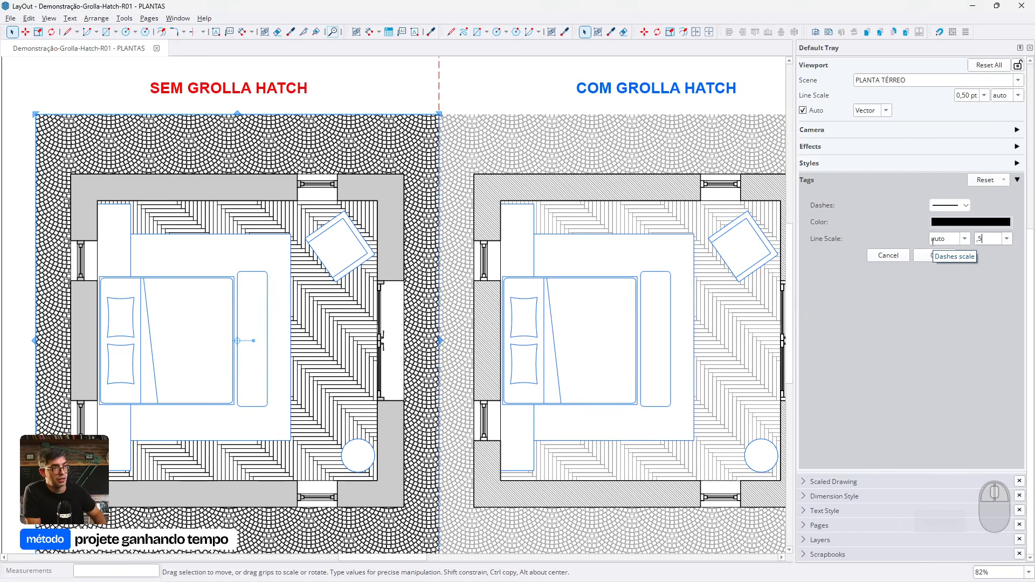
{"action": "left_click", "coordinate": [941, 224]}
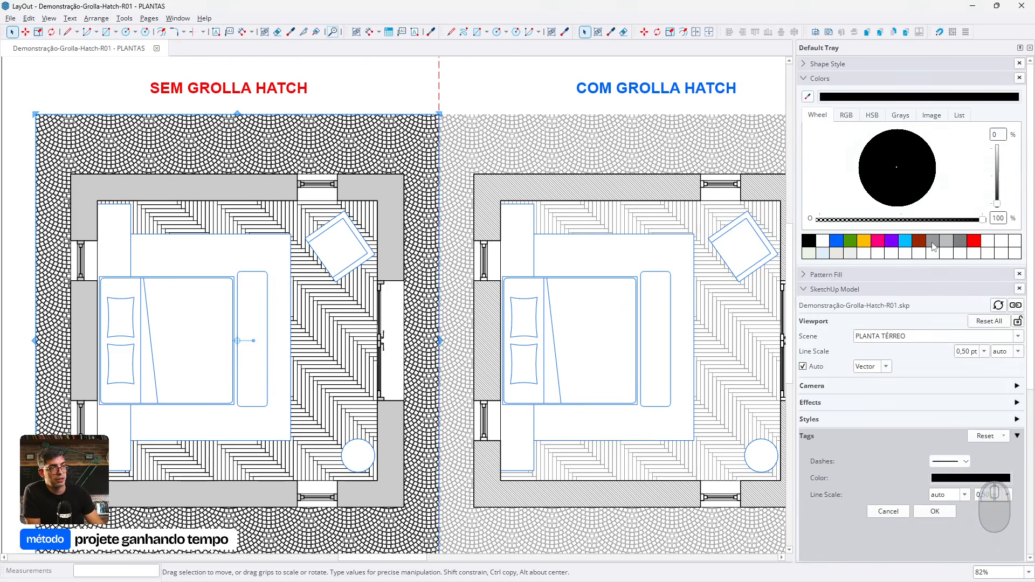
{"action": "left_click", "coordinate": [934, 240]}
{"action": "left_click", "coordinate": [936, 512]}
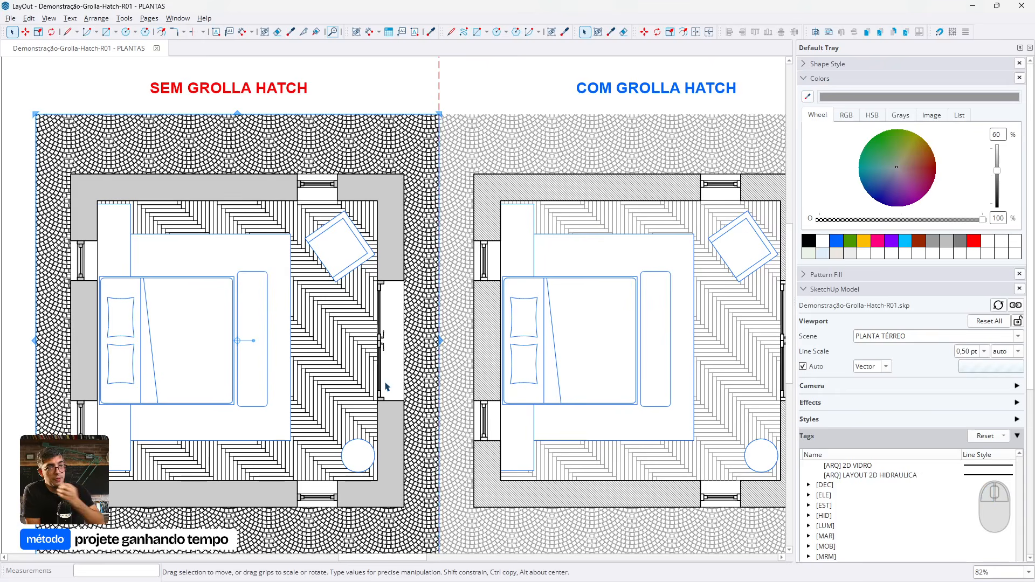
{"action": "left_click", "coordinate": [405, 92]}
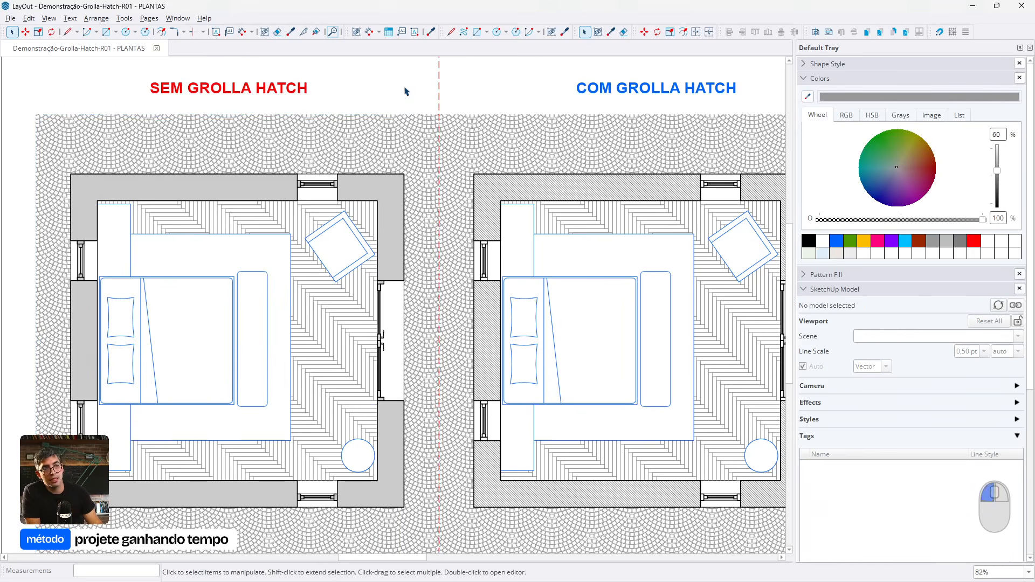
Compare the floor hatches of both plans, and look over the stone and roof tile hatches on the ELEVAÇÕES page
{"action": "scroll", "coordinate": [497, 278], "scroll_direction": "up", "scroll_amount": 2}
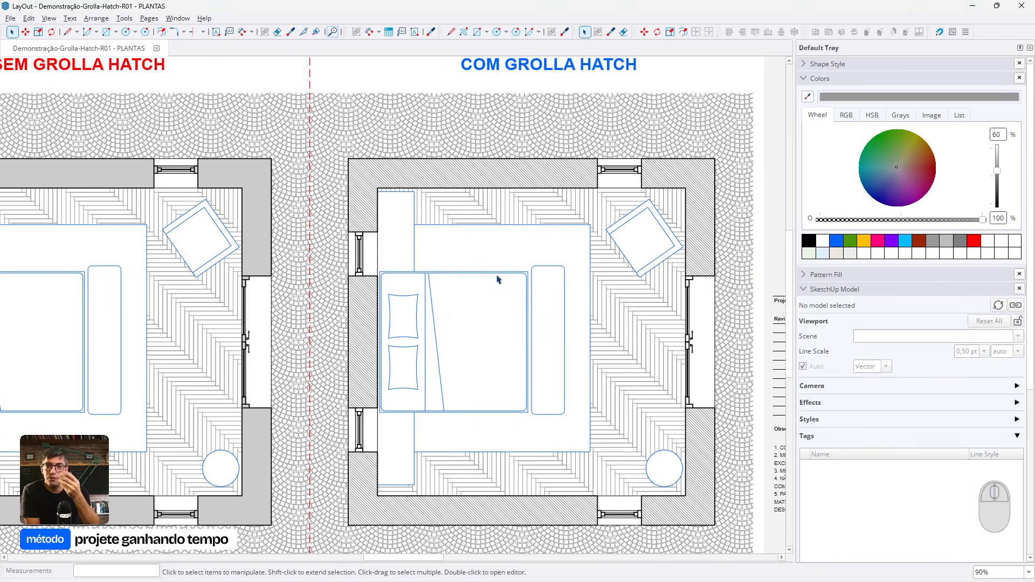
{"action": "scroll", "coordinate": [485, 285], "scroll_direction": "down", "scroll_amount": 3}
{"action": "scroll", "coordinate": [312, 295], "scroll_direction": "up", "scroll_amount": 4}
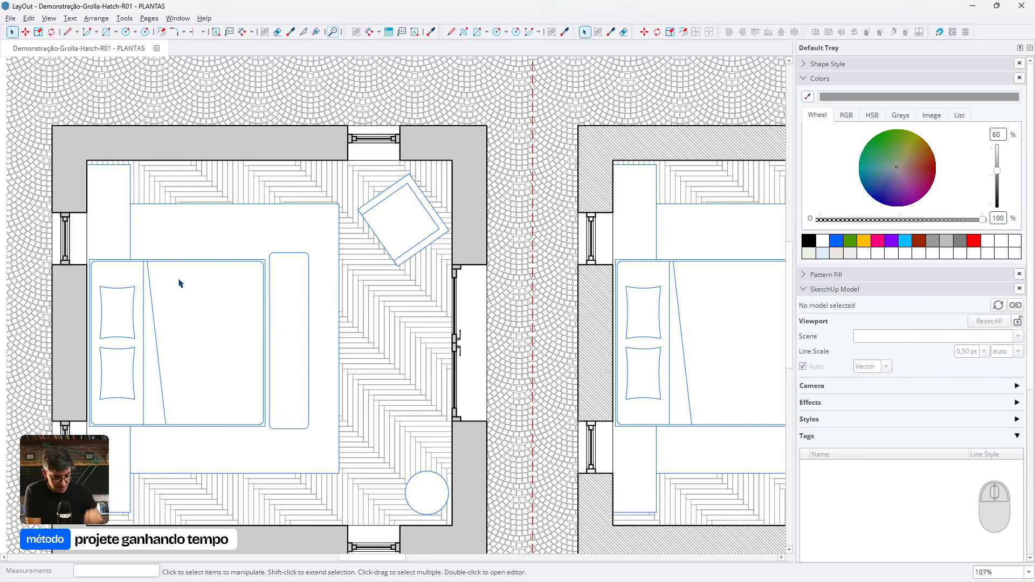
{"action": "key", "text": "Page_Down"}
{"action": "key", "text": "Page_Down"}
{"action": "middle_click_drag", "start_coordinate": [202, 258], "coordinate": [209, 274]}
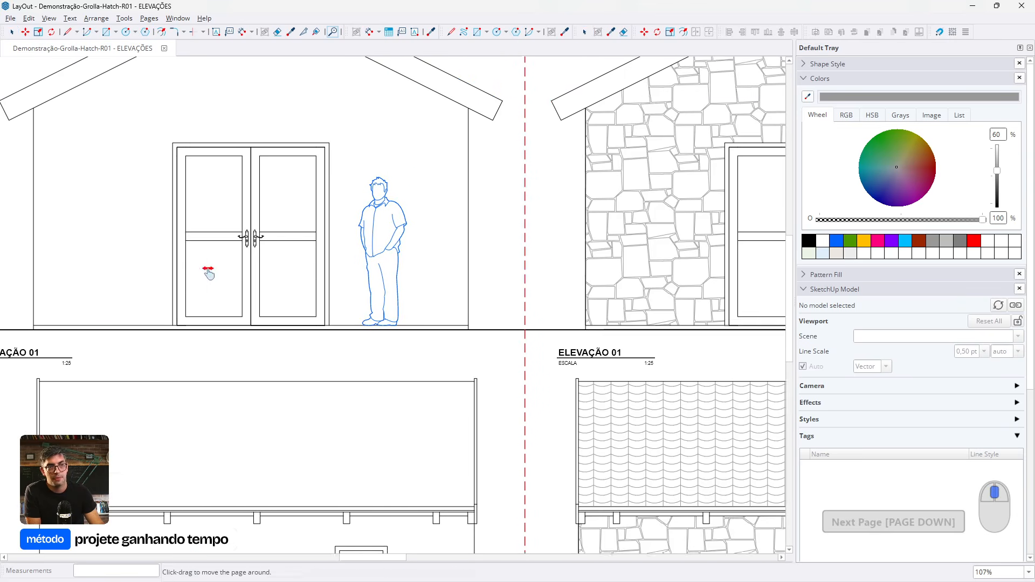
{"action": "middle_click_drag", "start_coordinate": [754, 218], "coordinate": [634, 318]}
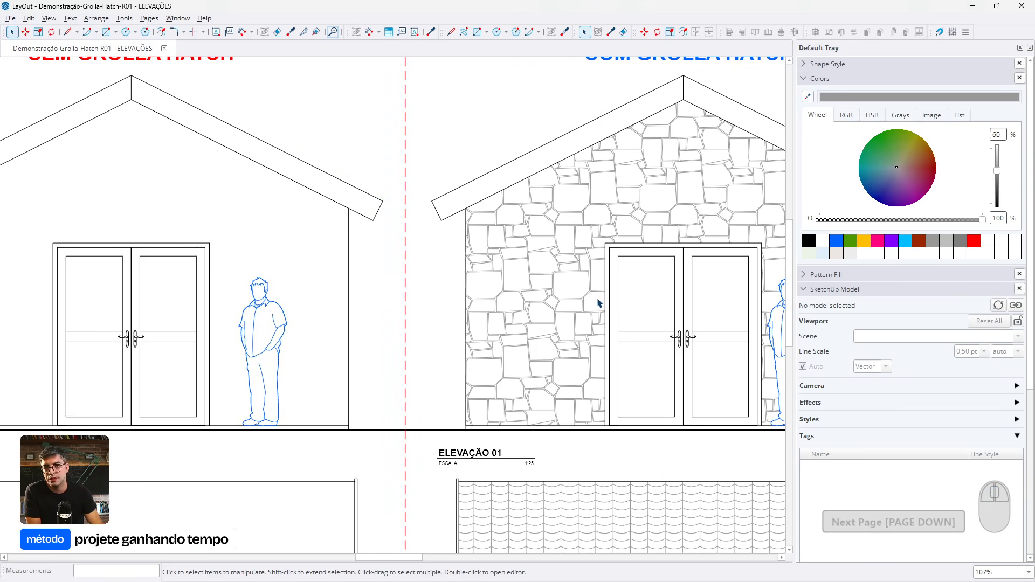
{"action": "scroll", "coordinate": [598, 304], "scroll_direction": "down", "scroll_amount": 2}
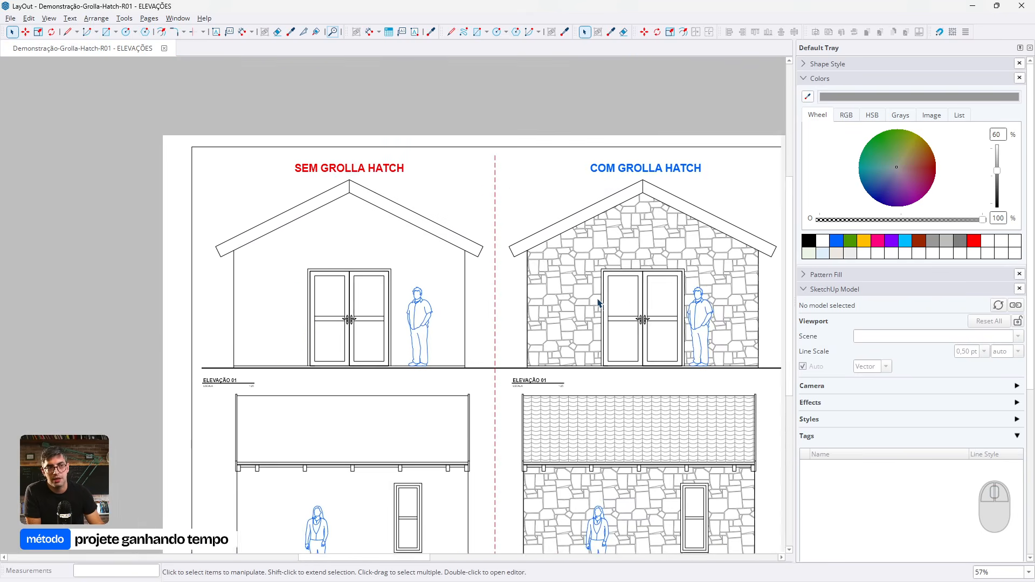
{"action": "scroll", "coordinate": [511, 257], "scroll_direction": "up", "scroll_amount": 2}
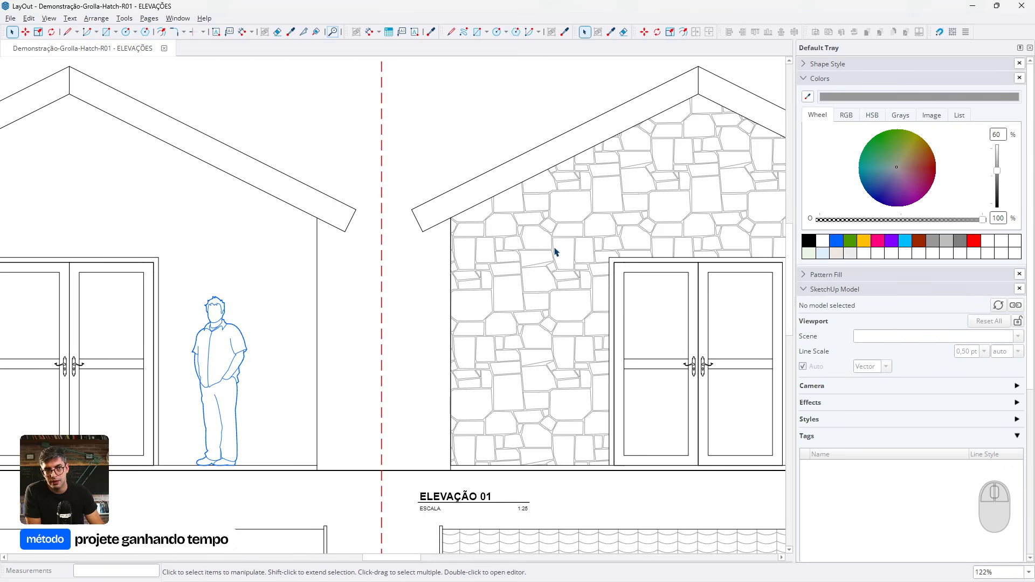